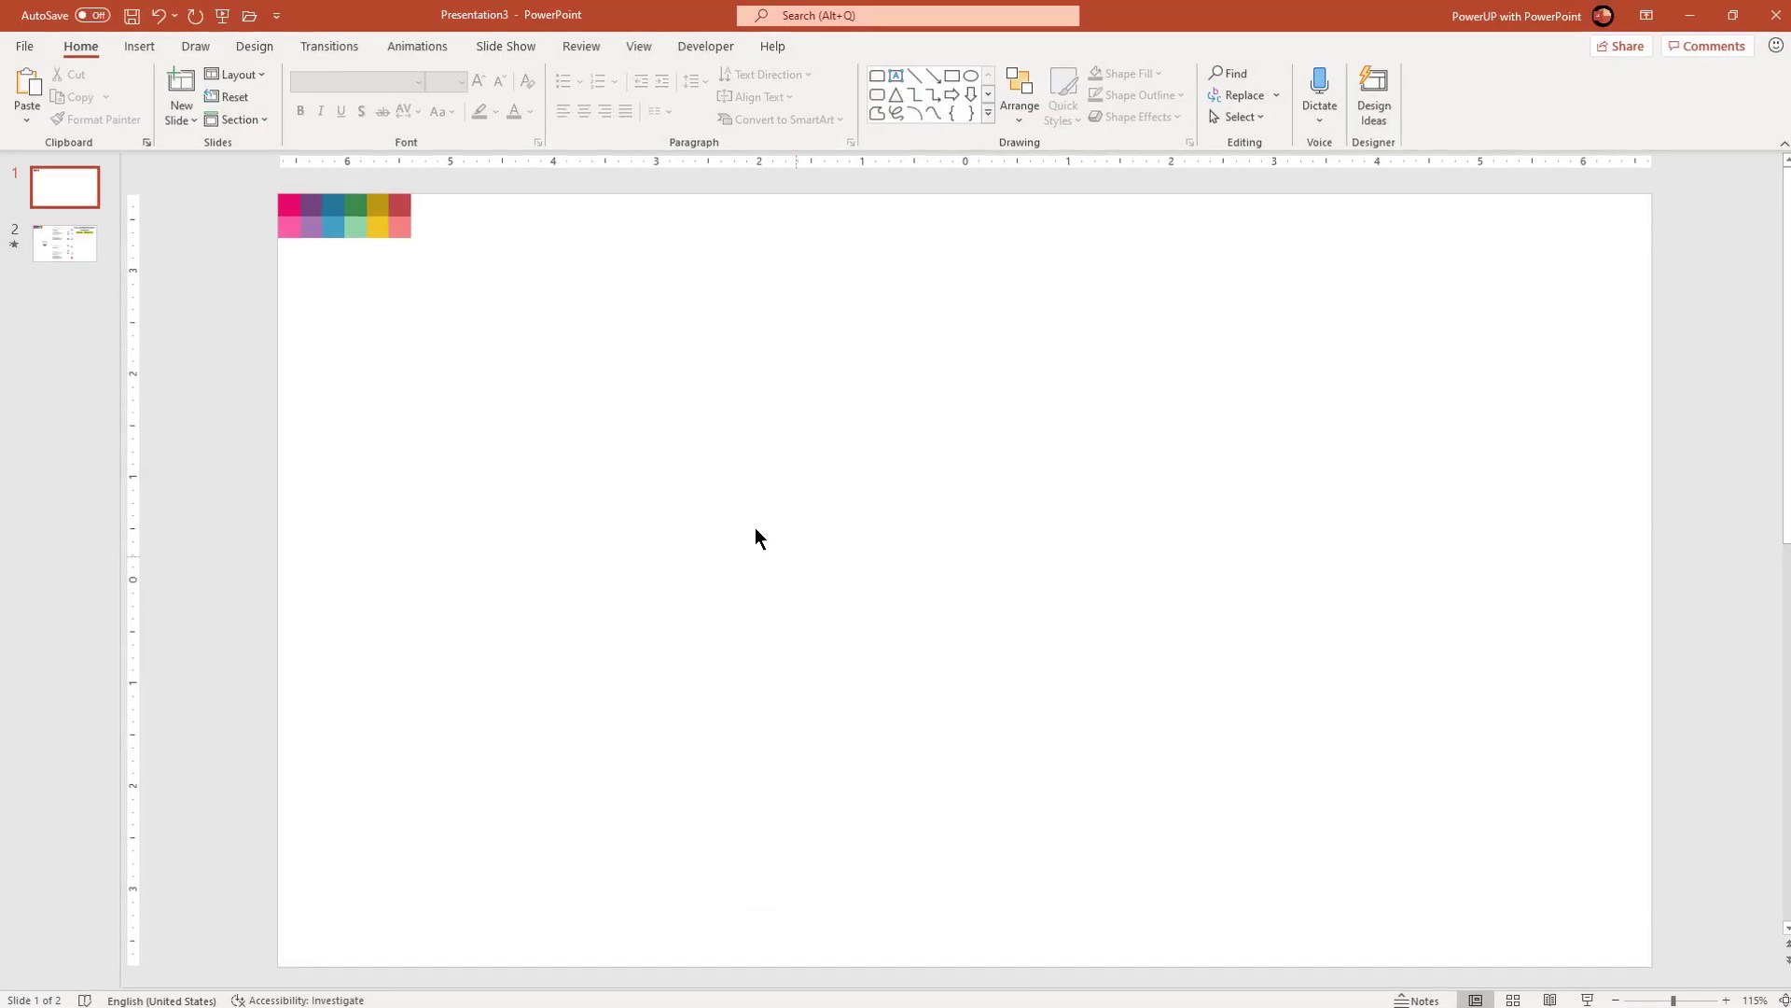
# - Show the slide guides and give the background a gradient fill, deleting the extra stops
pyautogui.click(637, 49)
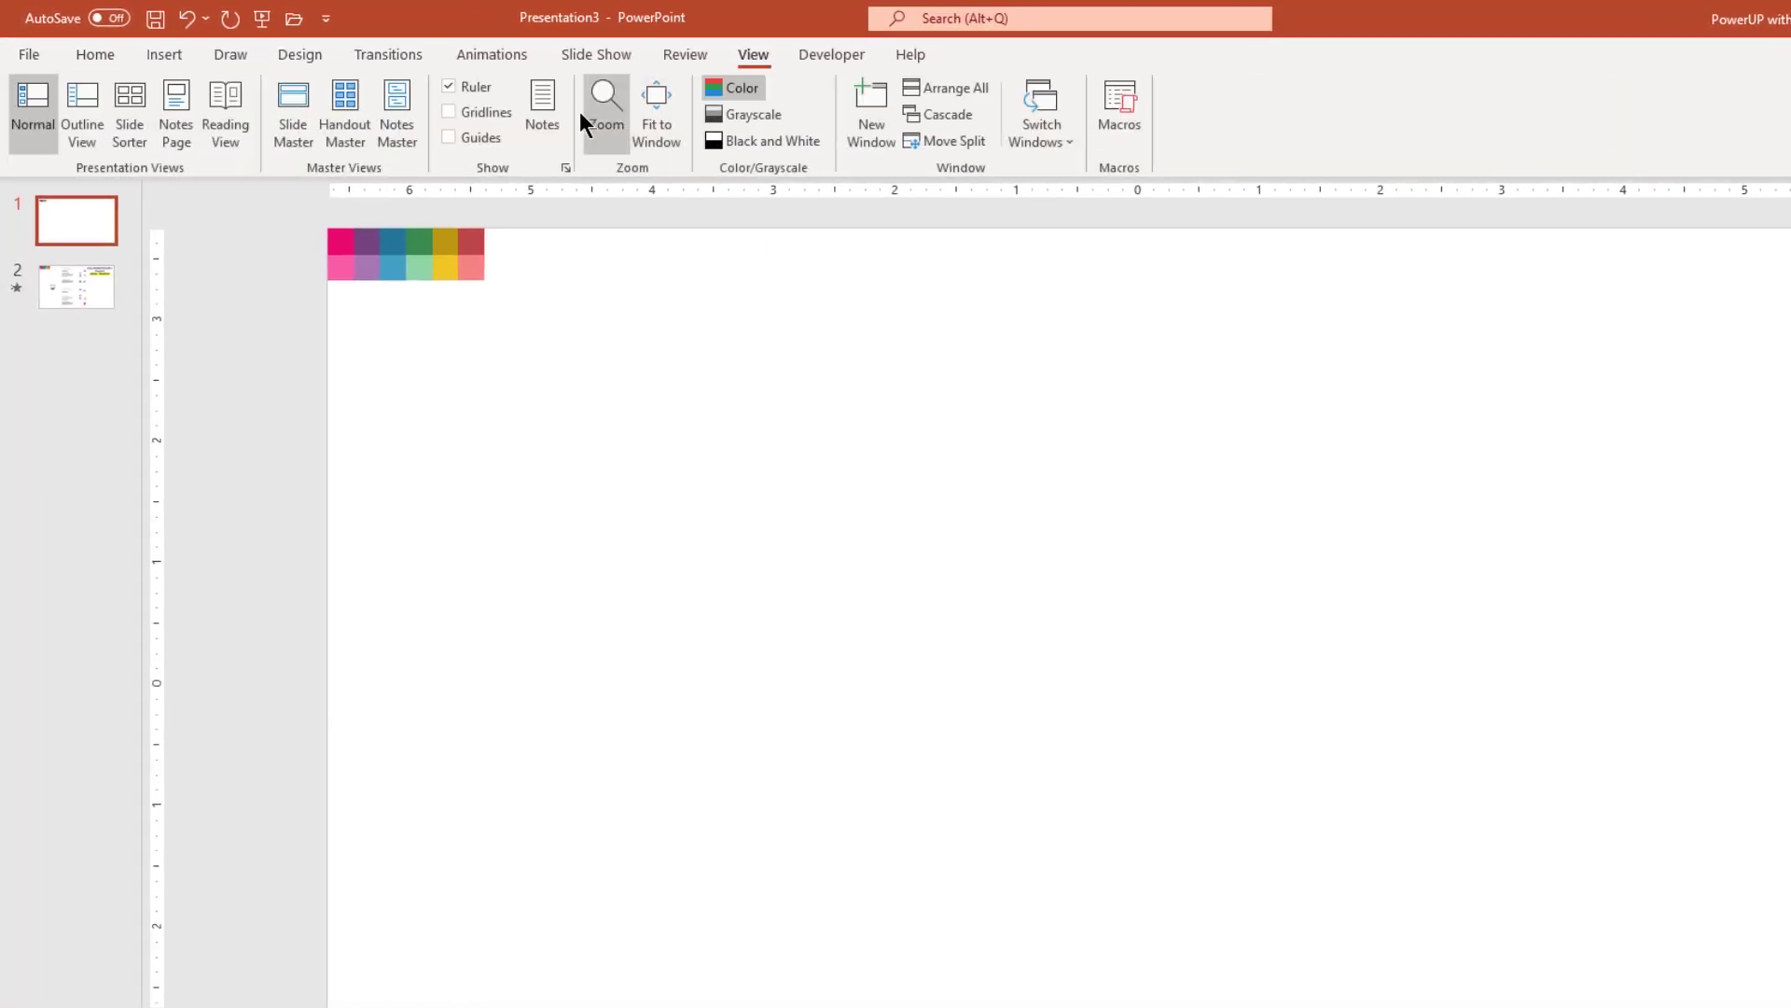
pyautogui.click(487, 137)
pyautogui.rightClick(1017, 429)
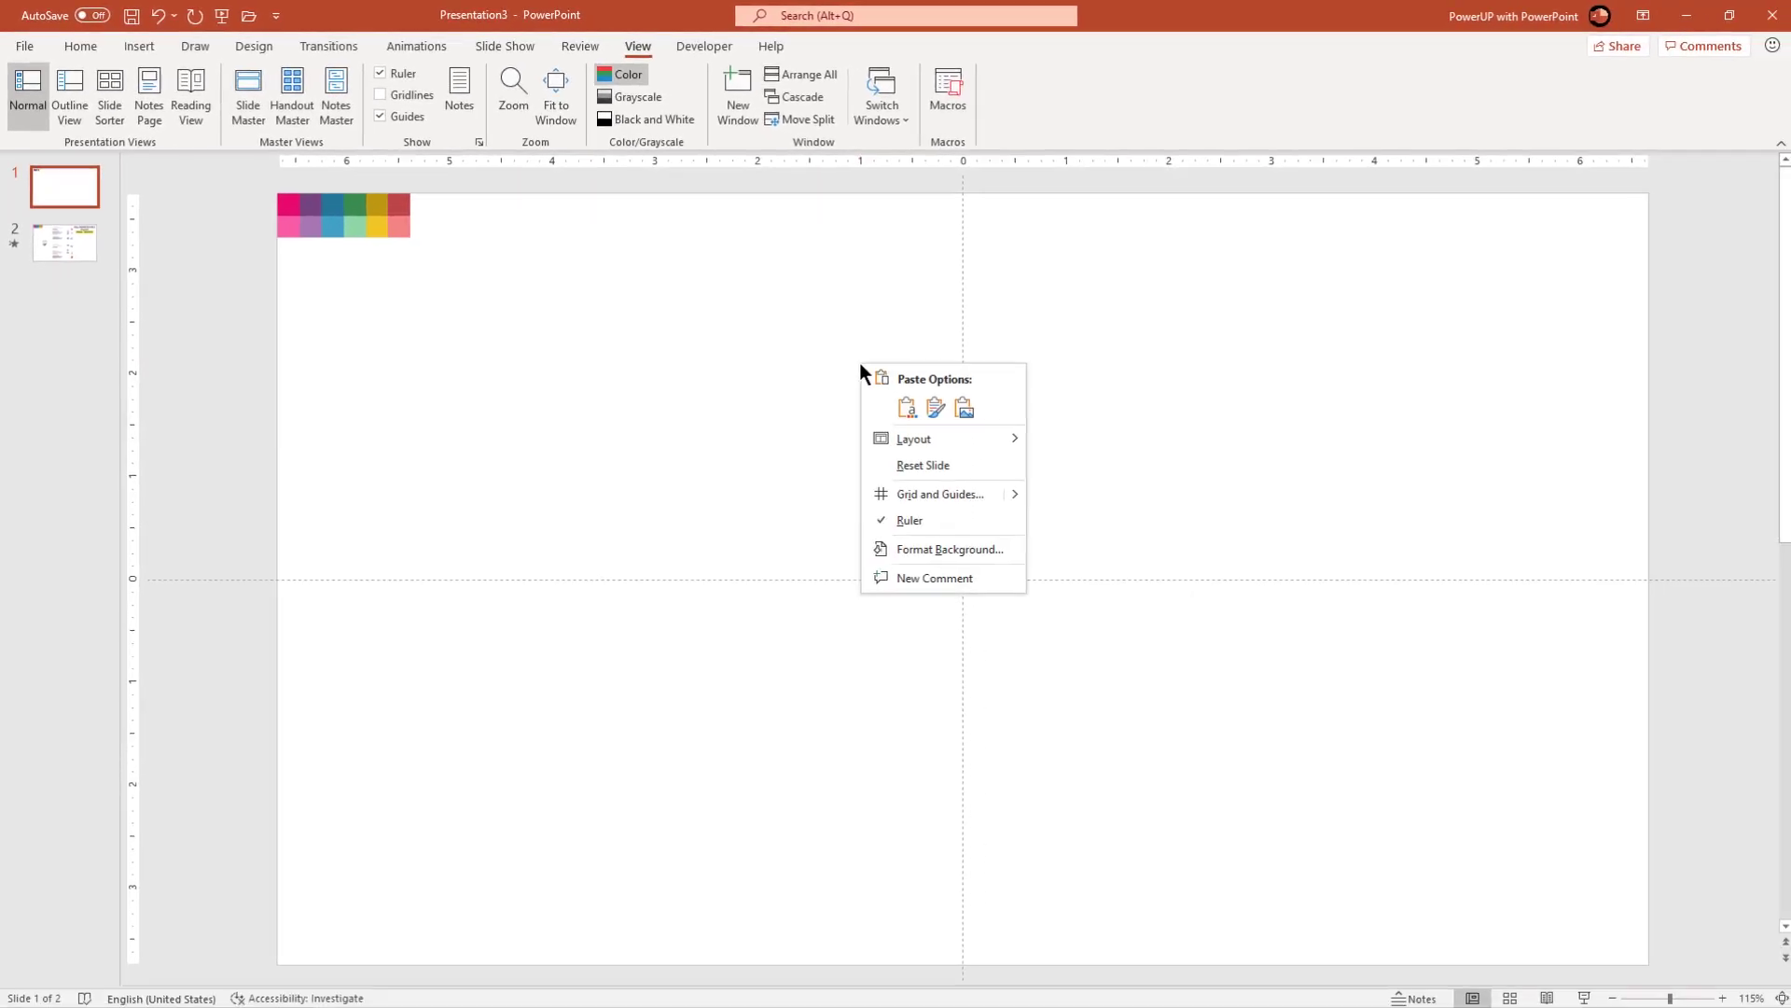
pyautogui.click(932, 548)
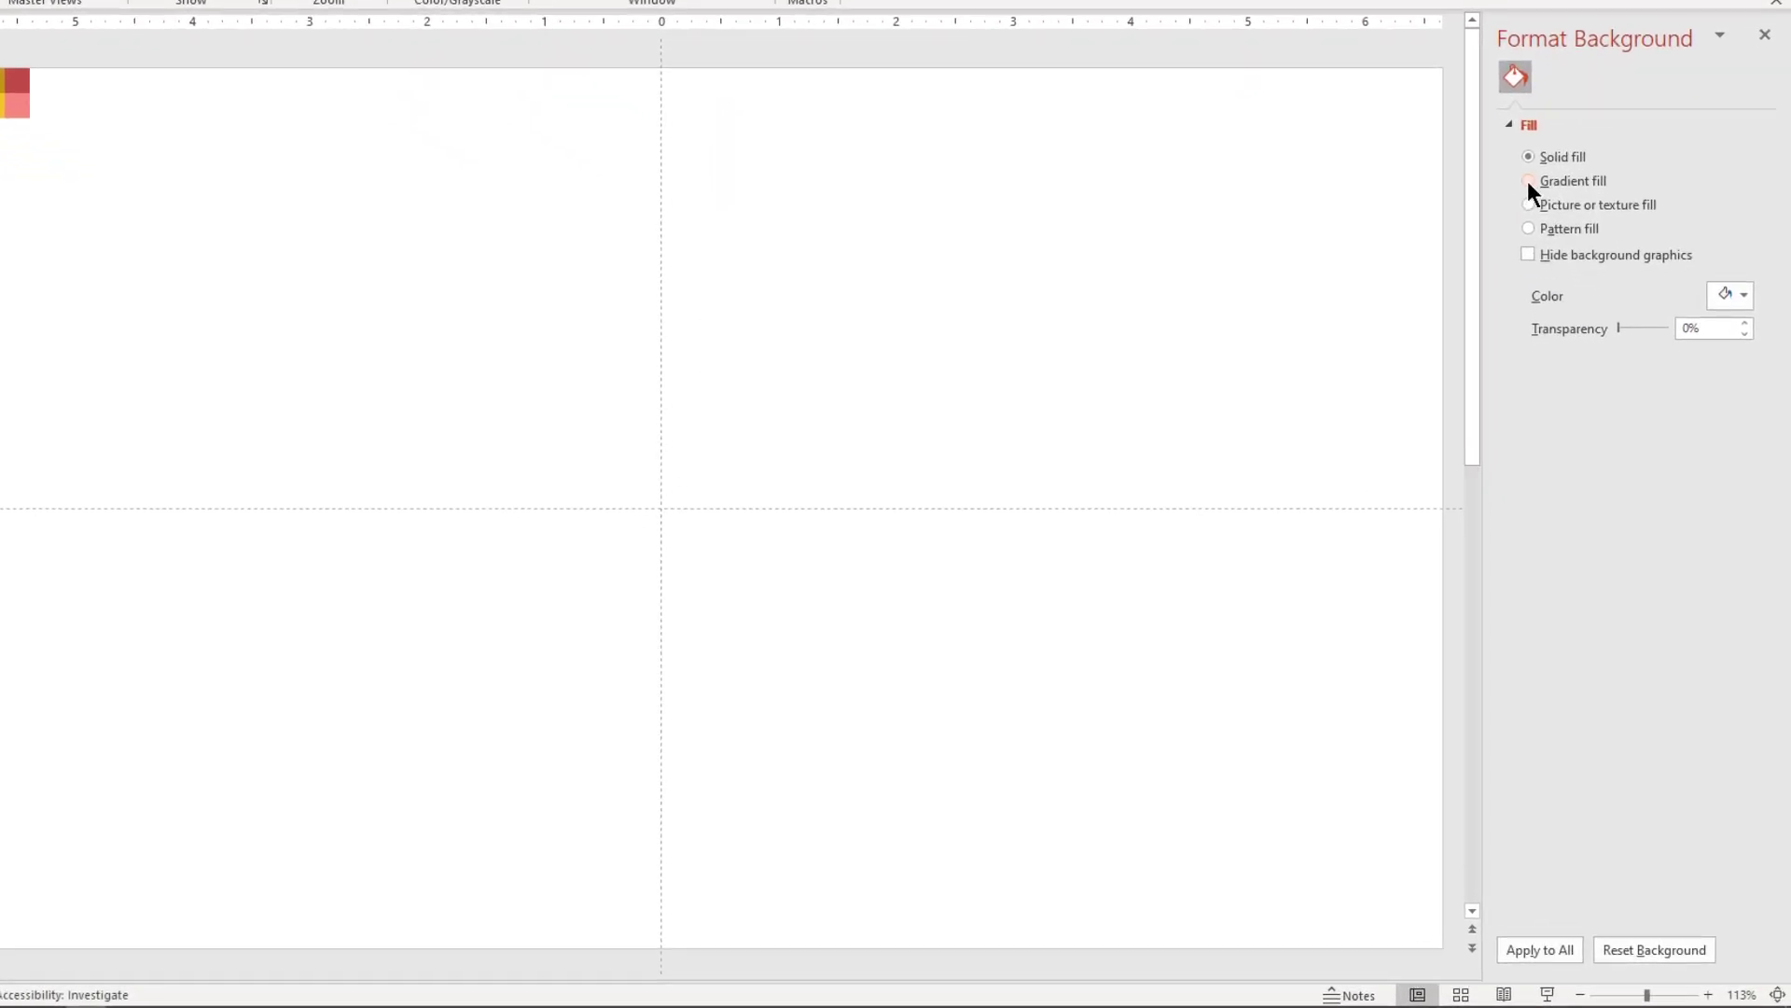
pyautogui.click(1528, 181)
pyautogui.click(1670, 451)
pyautogui.click(1733, 454)
pyautogui.click(1733, 453)
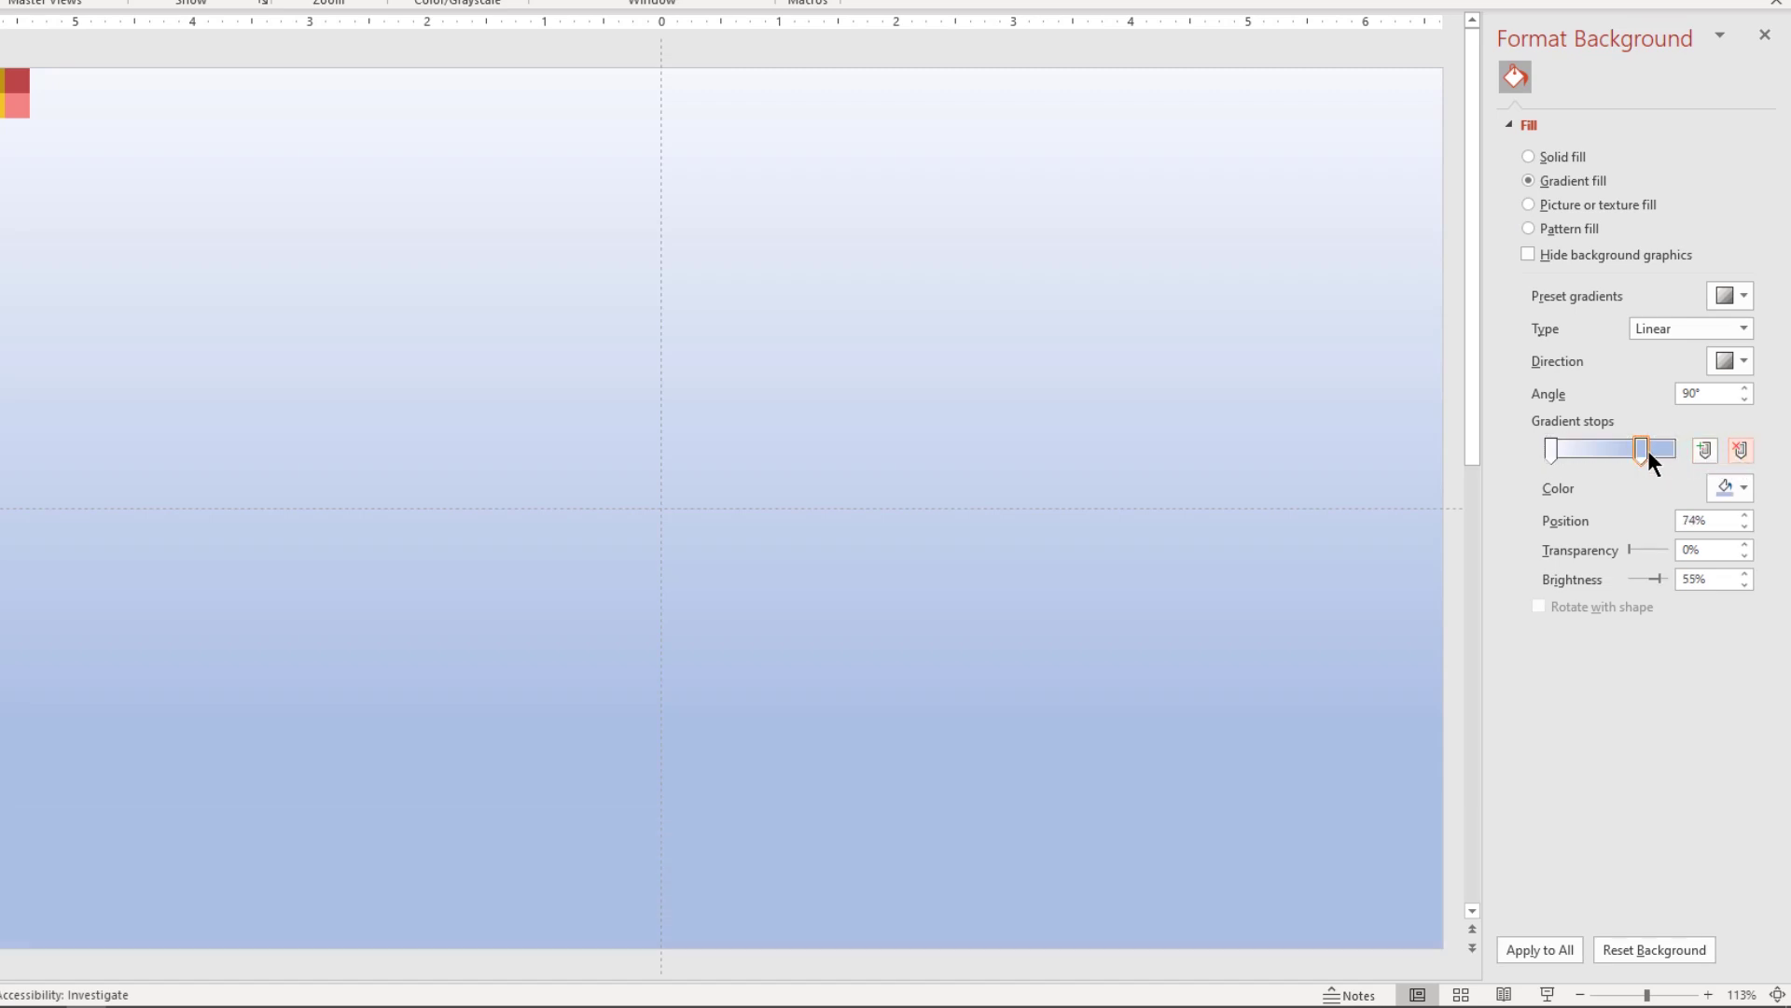
# - Angle the gradient at 45° with a grey end stop, and move the vertical guide to 3.00
pyautogui.moveTo(1648, 450); pyautogui.dragTo(1687, 452)
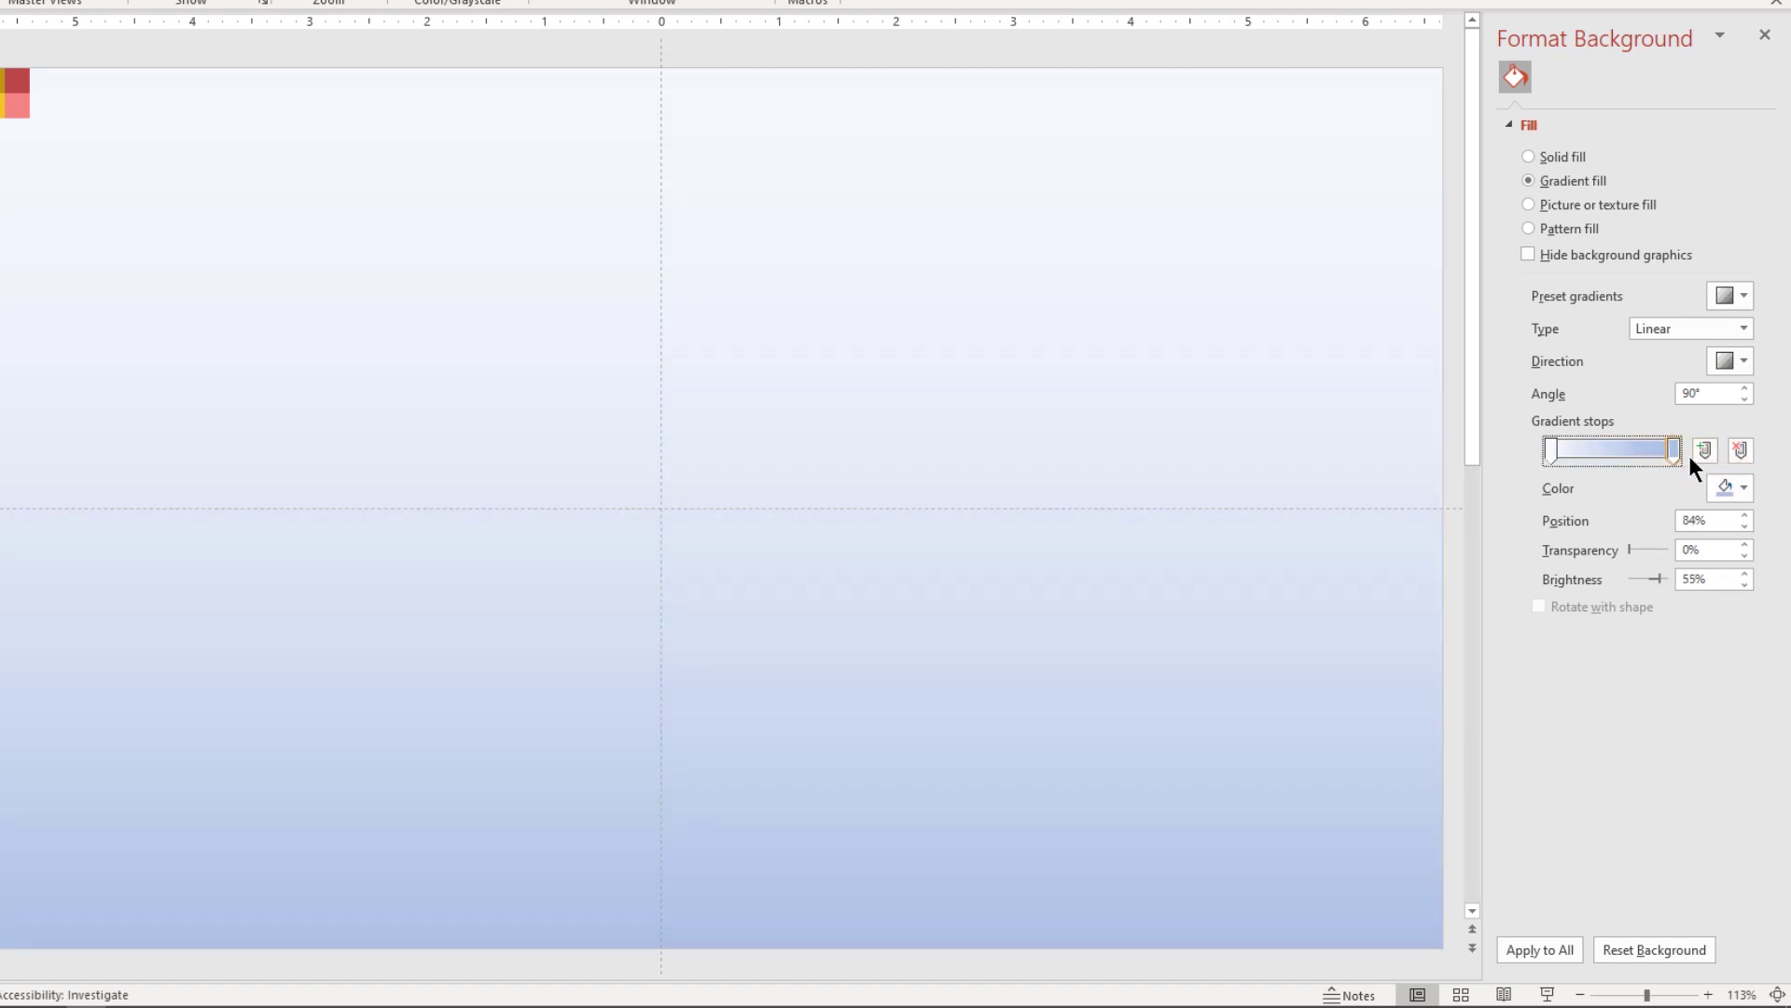
pyautogui.click(1739, 360)
pyautogui.click(1570, 399)
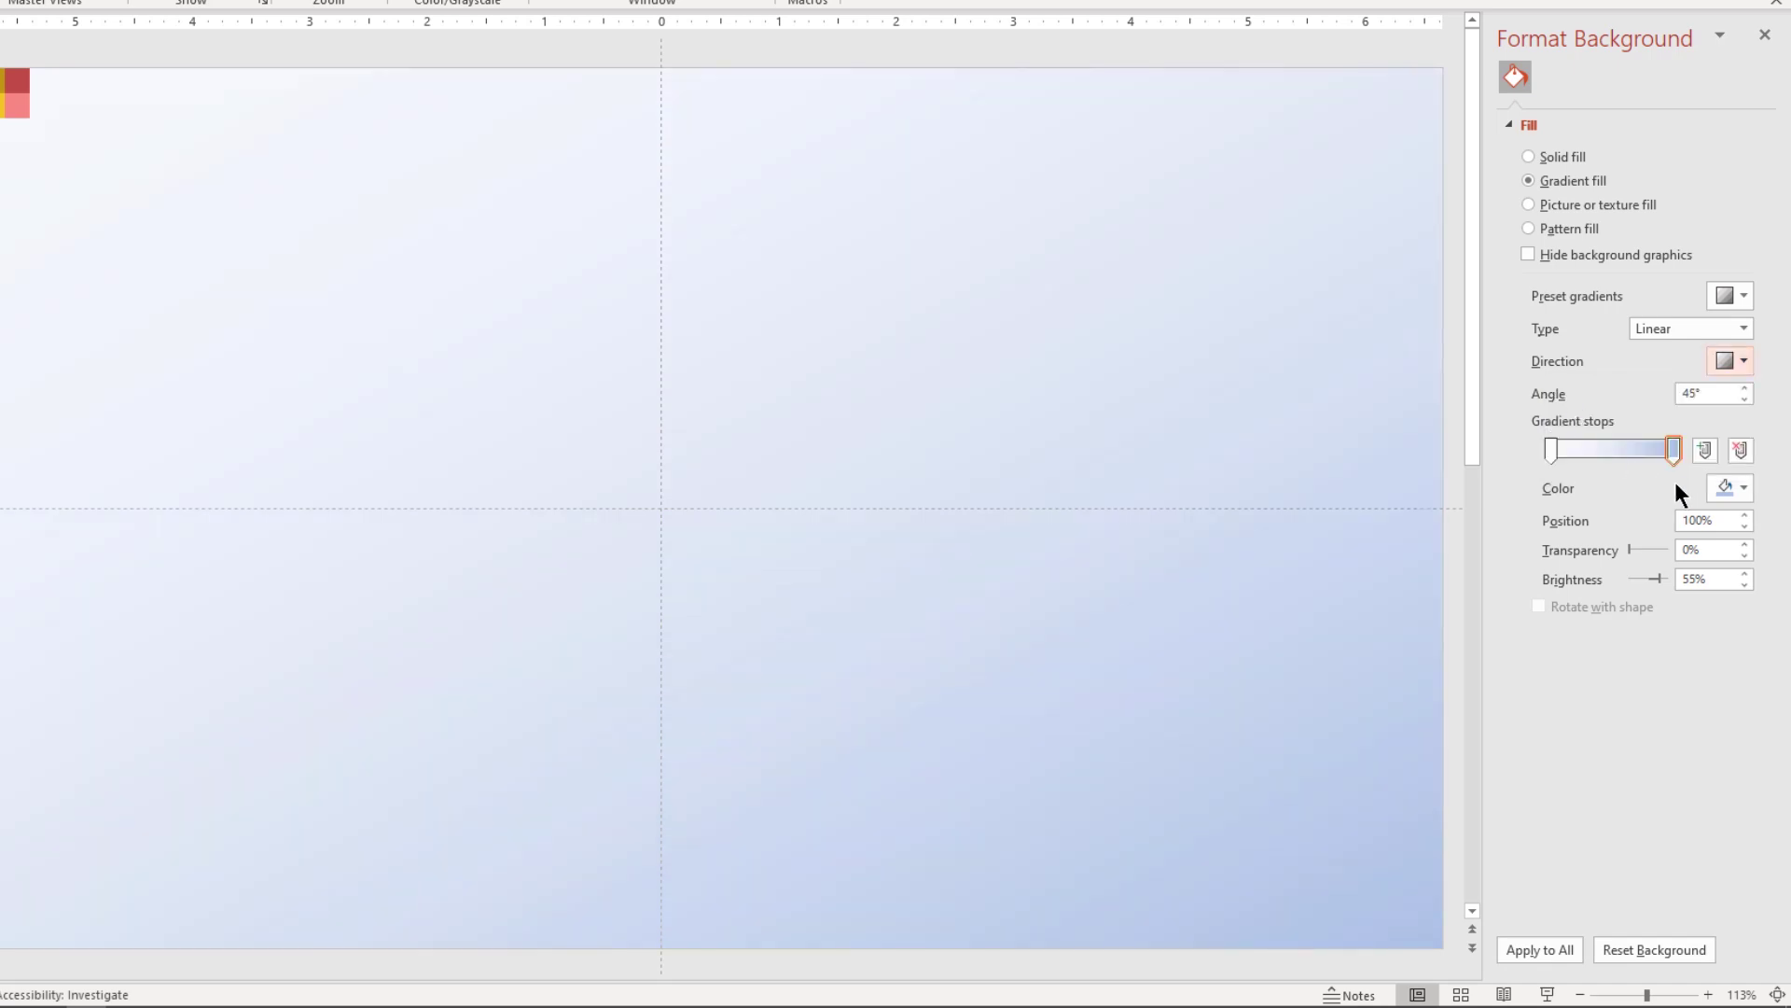
pyautogui.click(1741, 489)
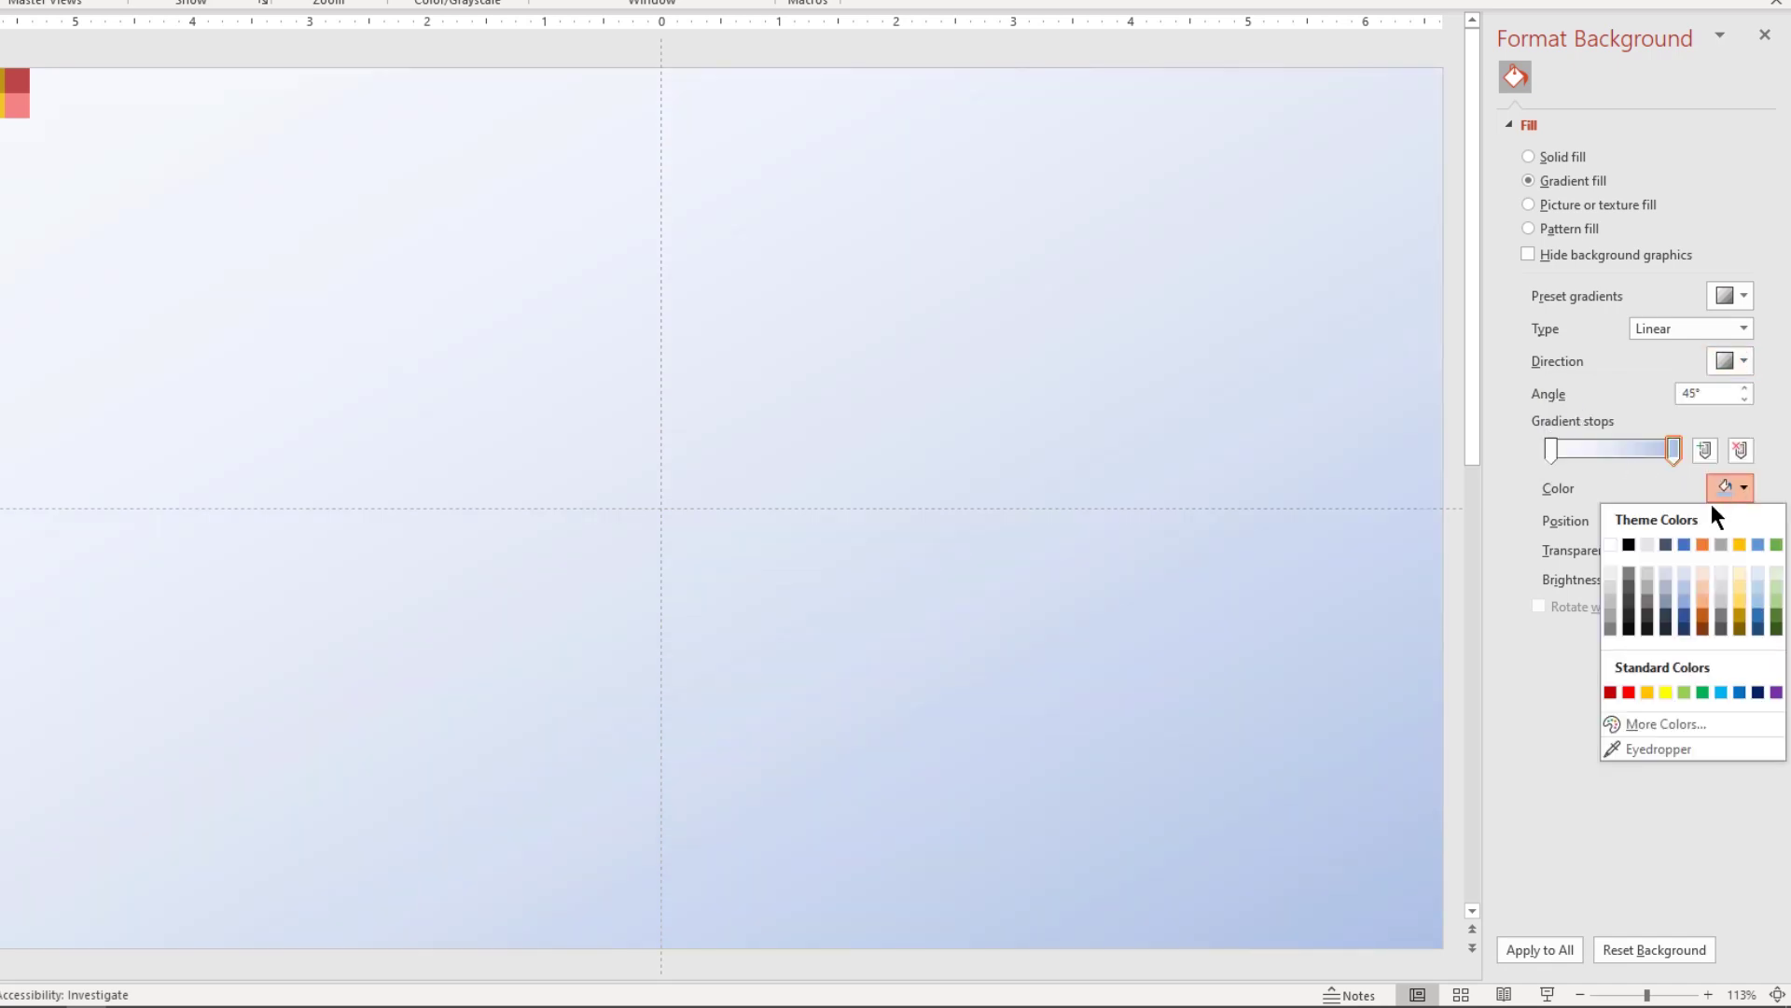
pyautogui.click(1612, 587)
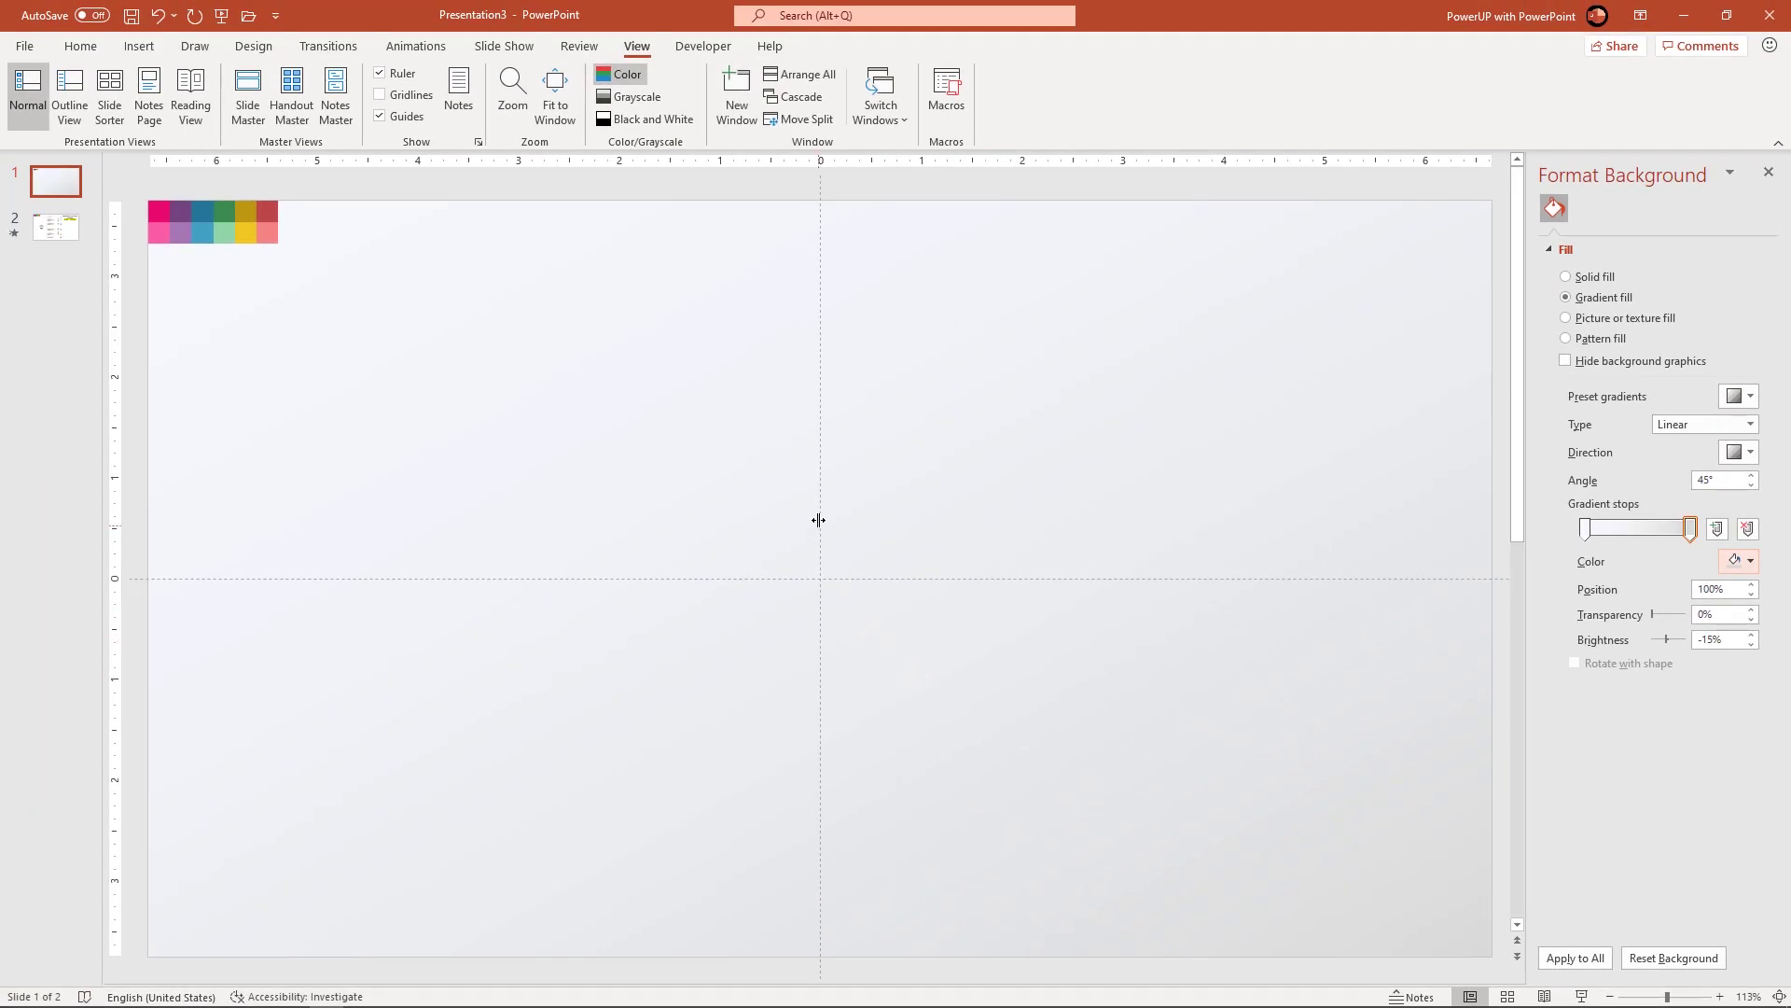
pyautogui.moveTo(818, 510); pyautogui.dragTo(518, 480)
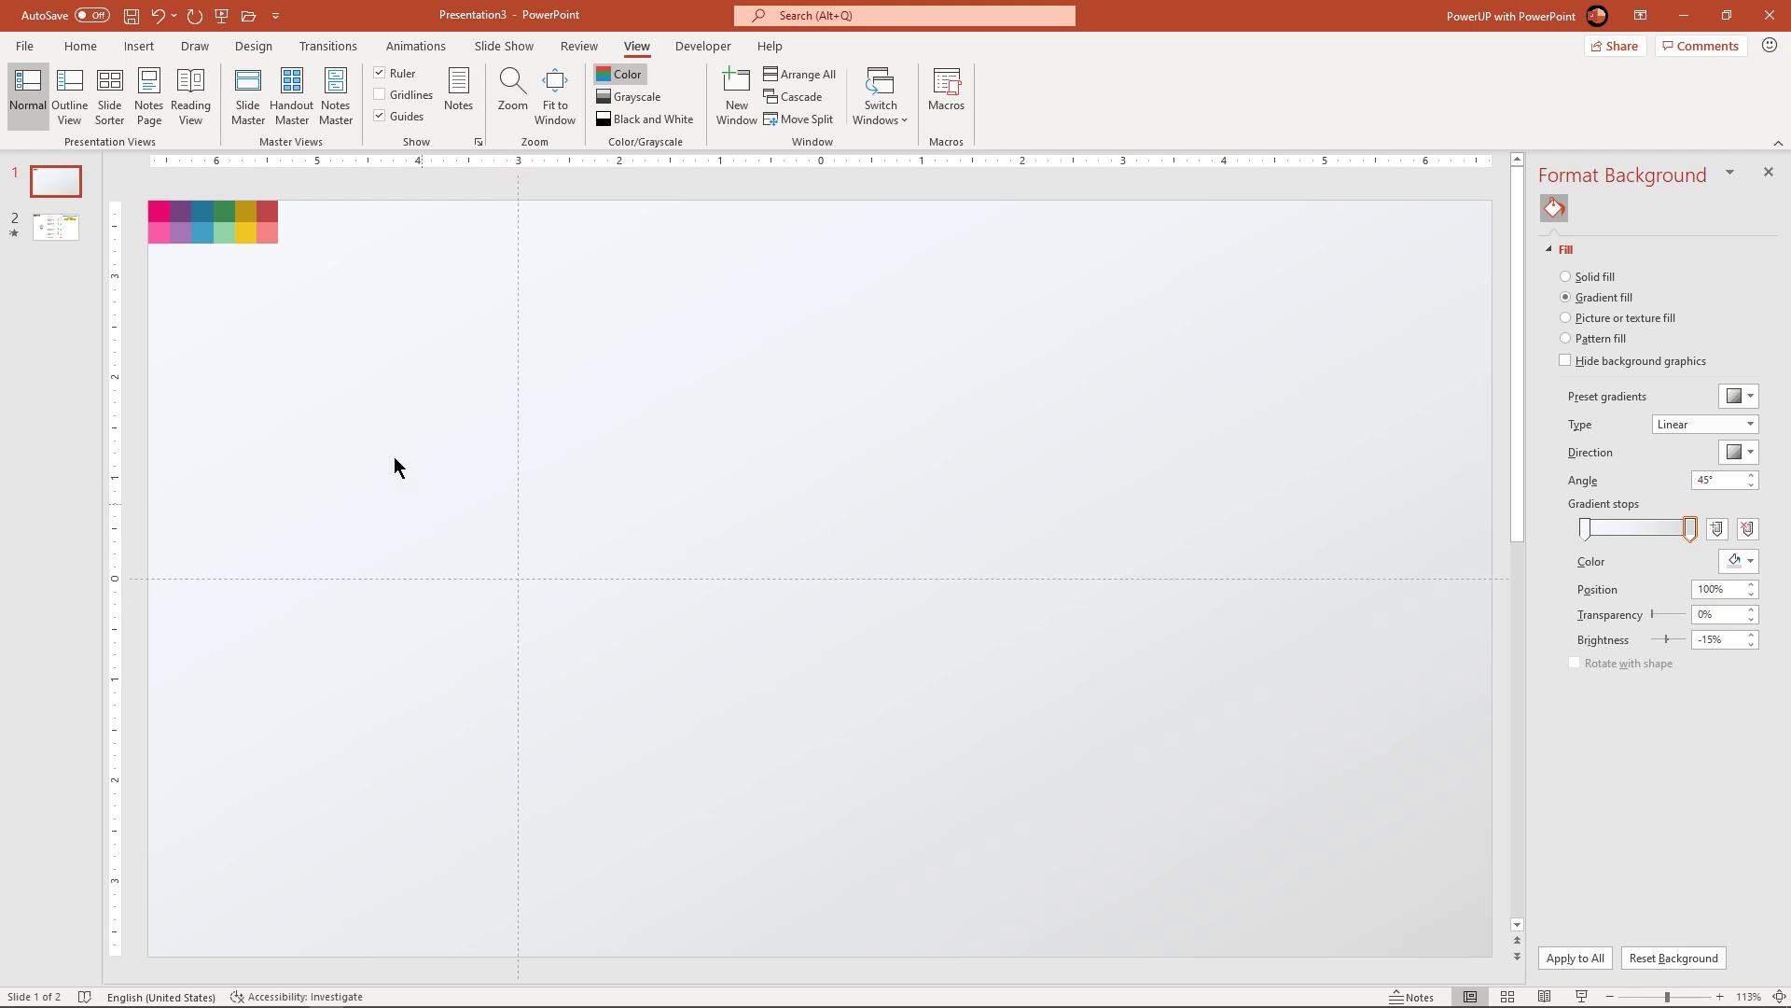
# - Draw a 2.45" × 0.78" top-rounded bar on the guides, centred, with no outline
pyautogui.click(140, 49)
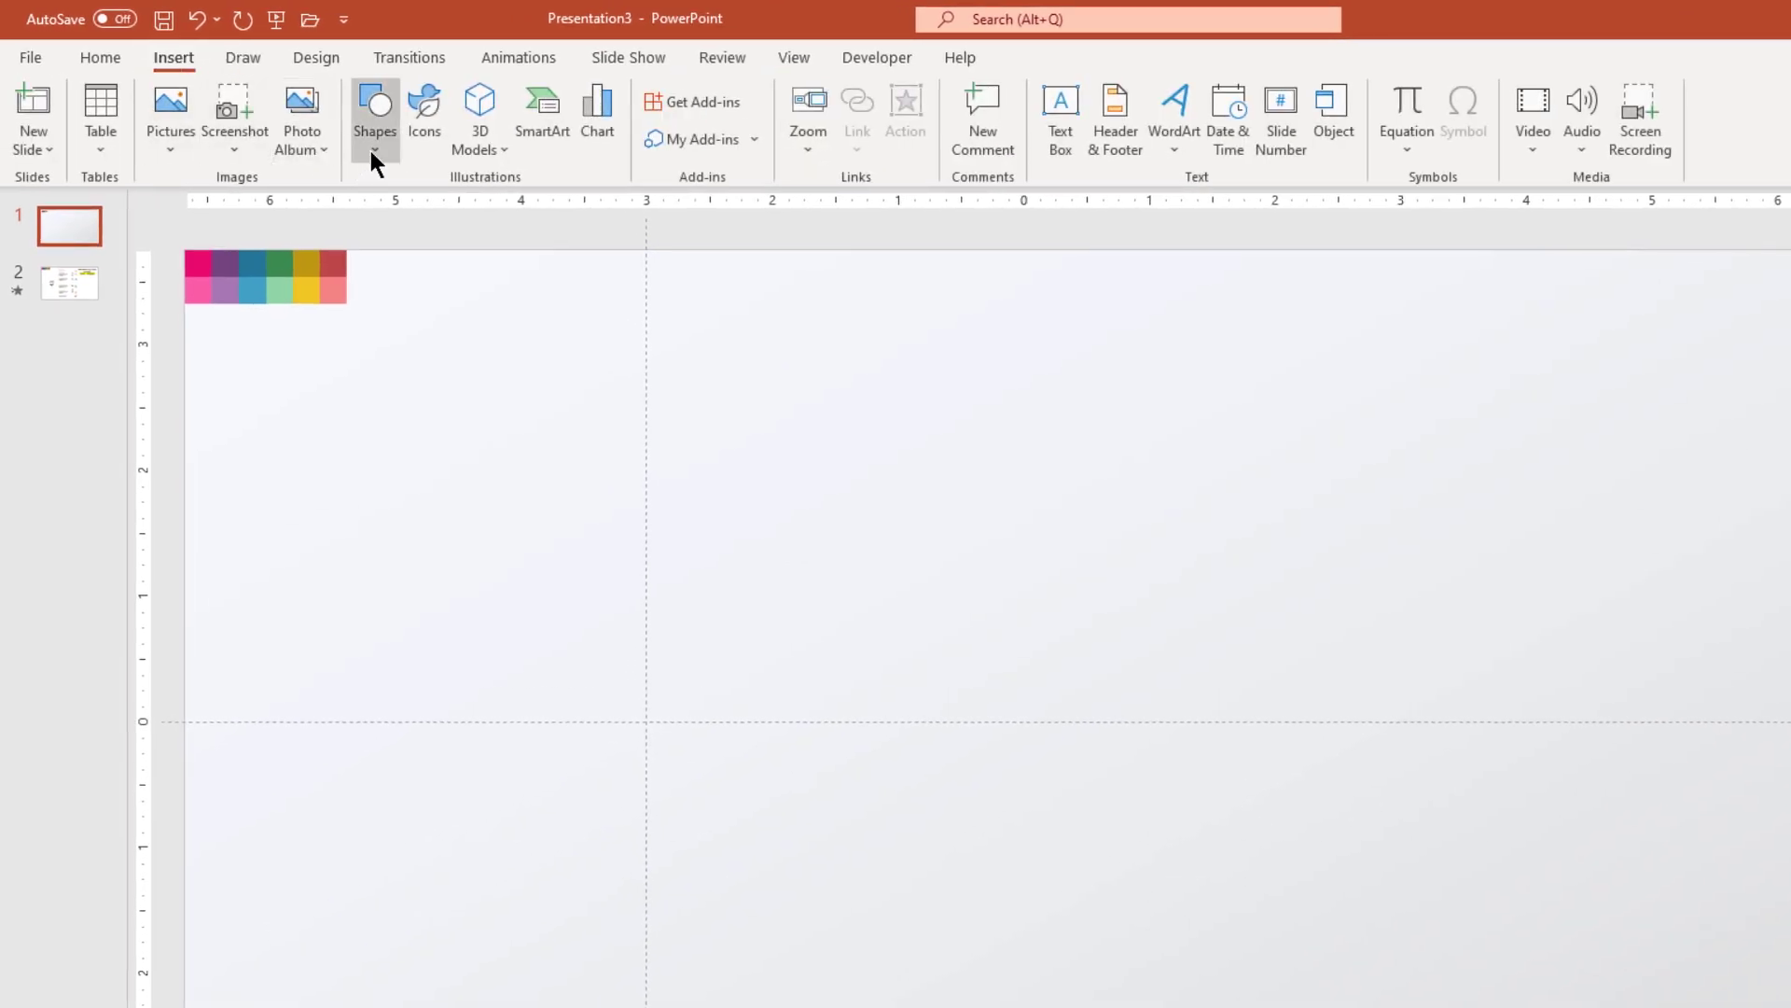
pyautogui.click(370, 152)
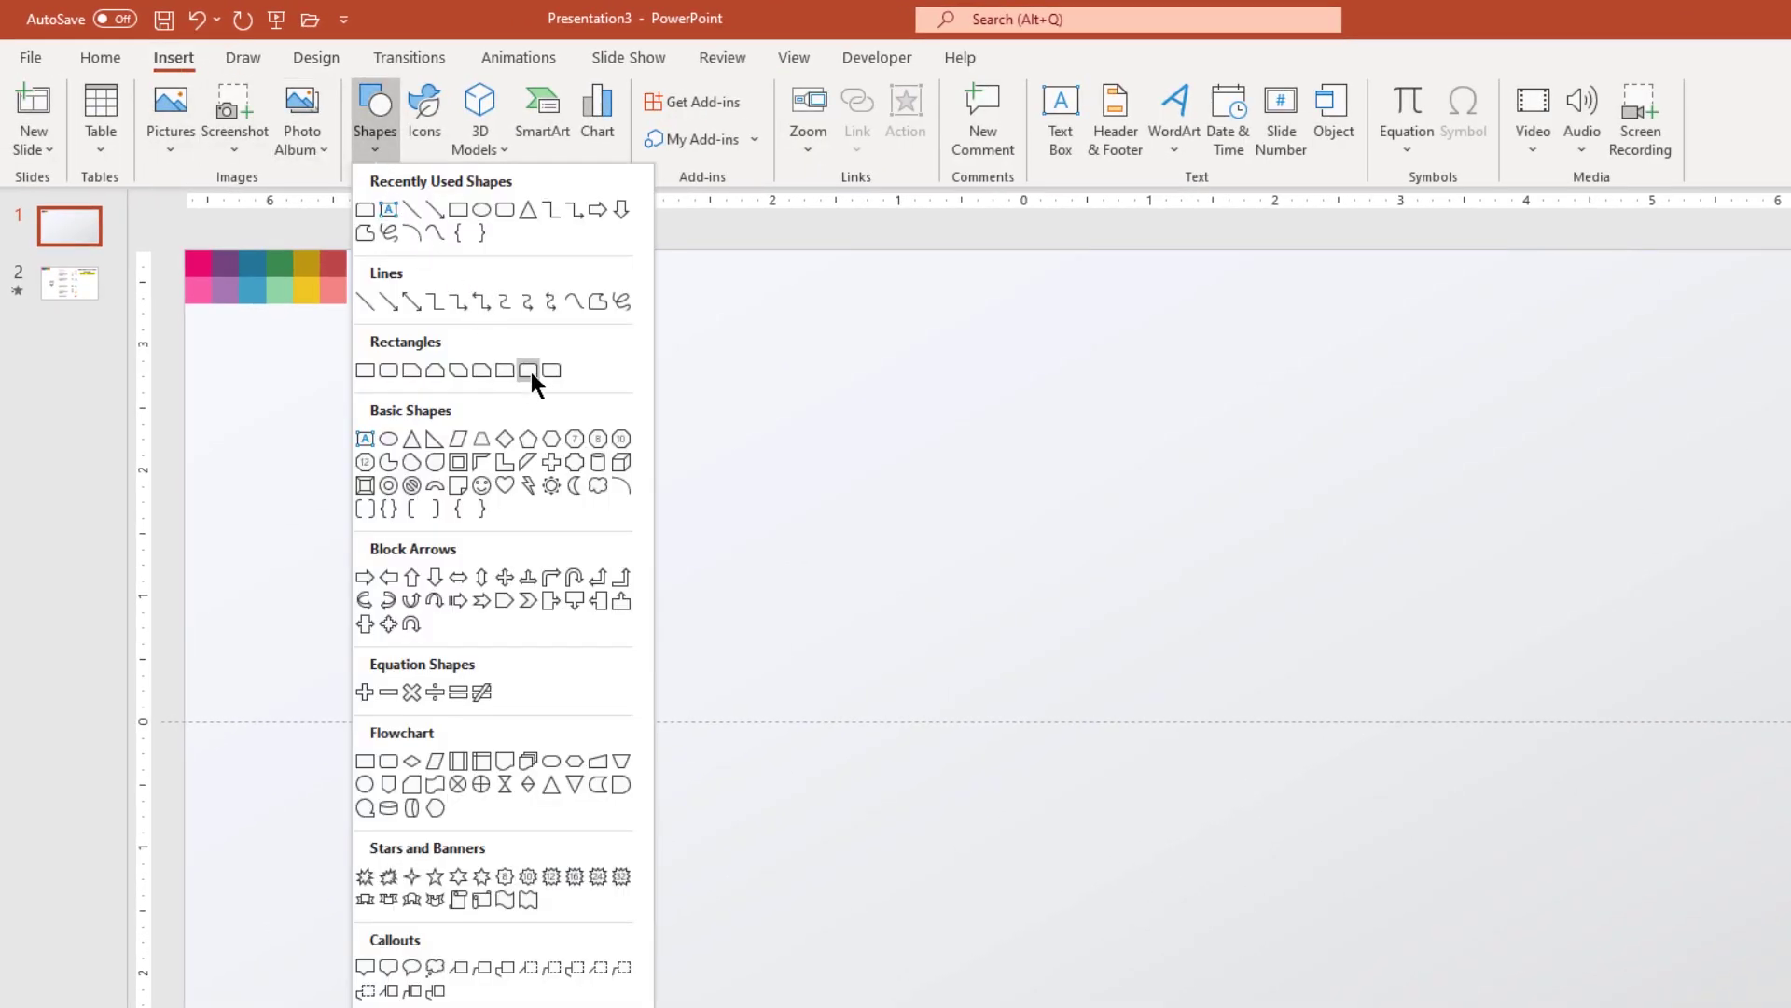
pyautogui.click(528, 369)
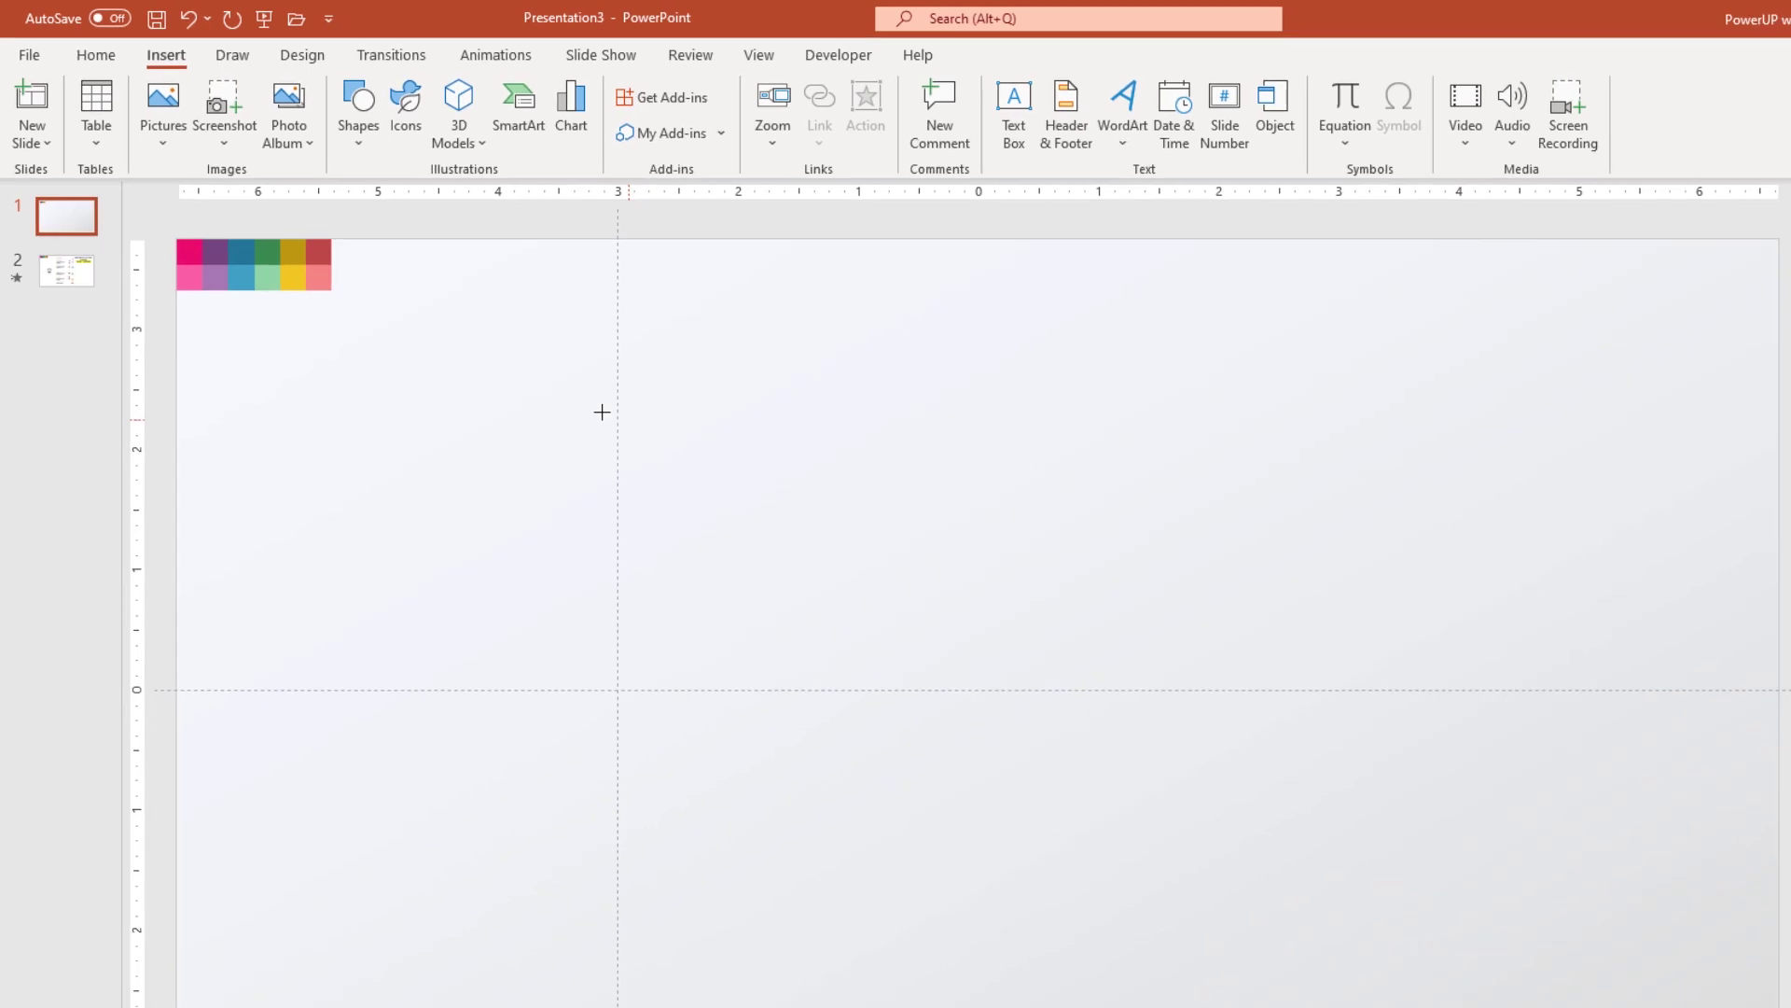
pyautogui.moveTo(569, 395)
pyautogui.mouseDown()
pyautogui.moveTo(644, 567)
pyautogui.moveTo(654, 686)
pyautogui.mouseUp()
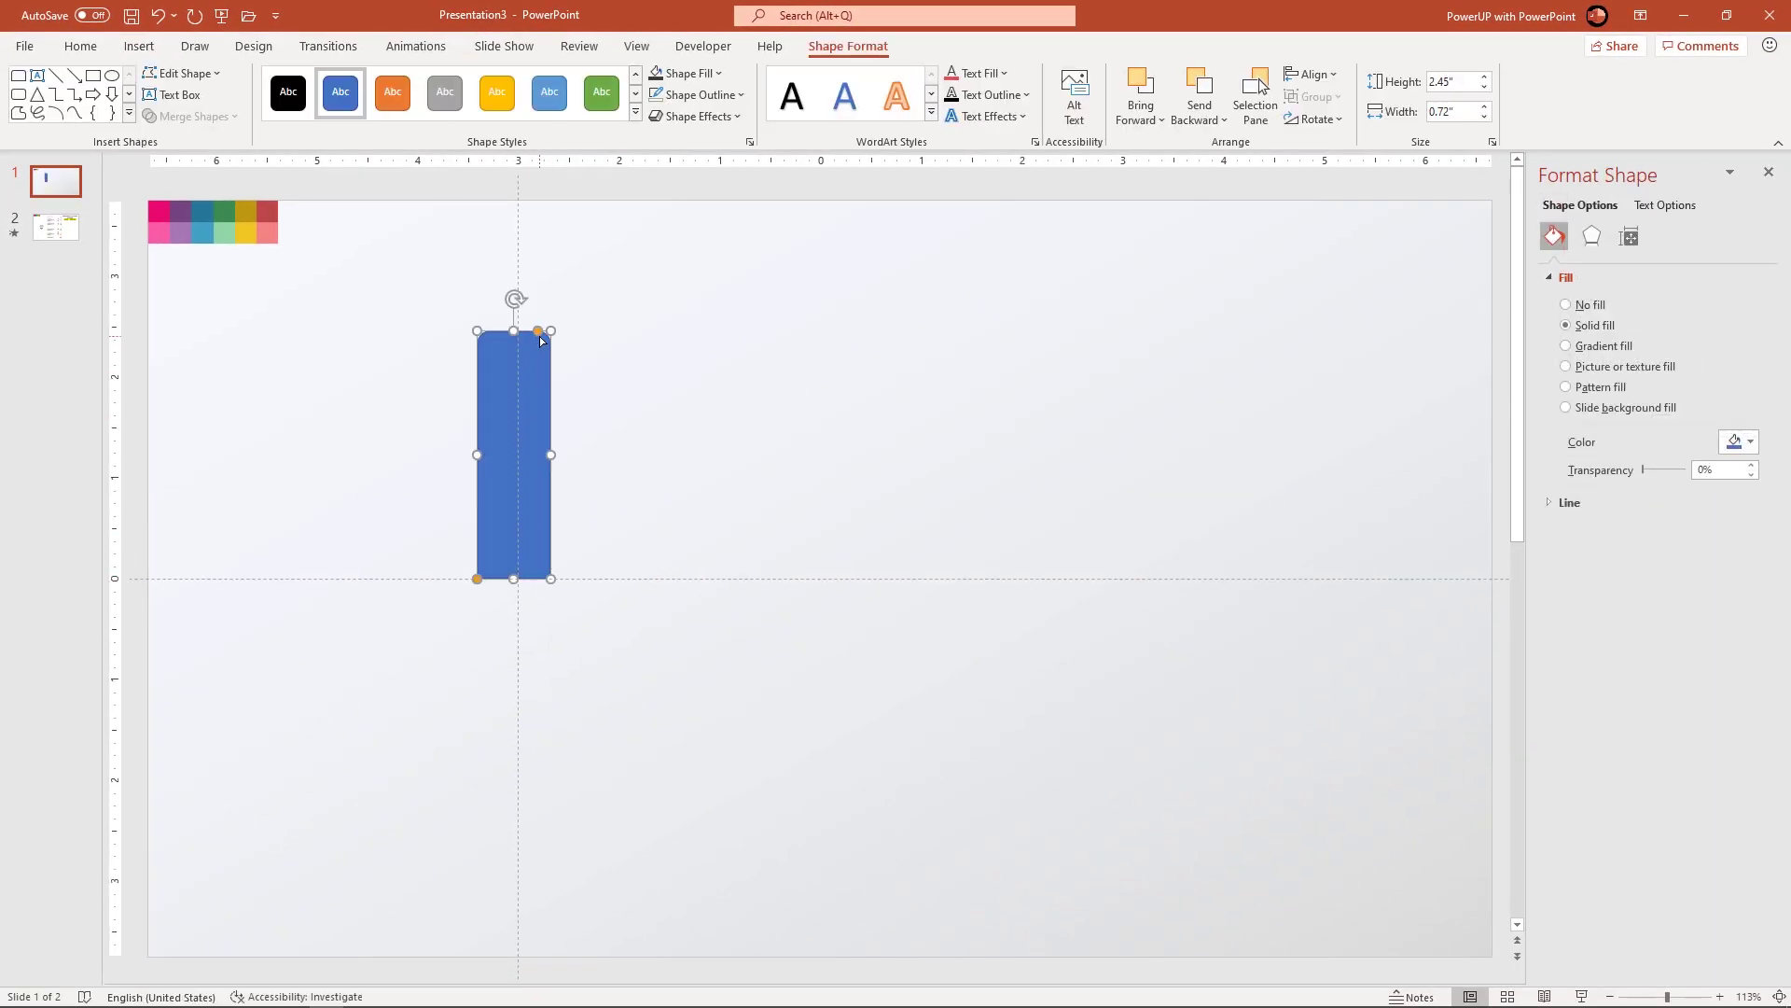
pyautogui.moveTo(539, 332); pyautogui.dragTo(505, 322)
pyautogui.moveTo(521, 425)
pyautogui.mouseDown()
pyautogui.moveTo(560, 452)
pyautogui.moveTo(520, 441)
pyautogui.mouseUp()
pyautogui.click(705, 95)
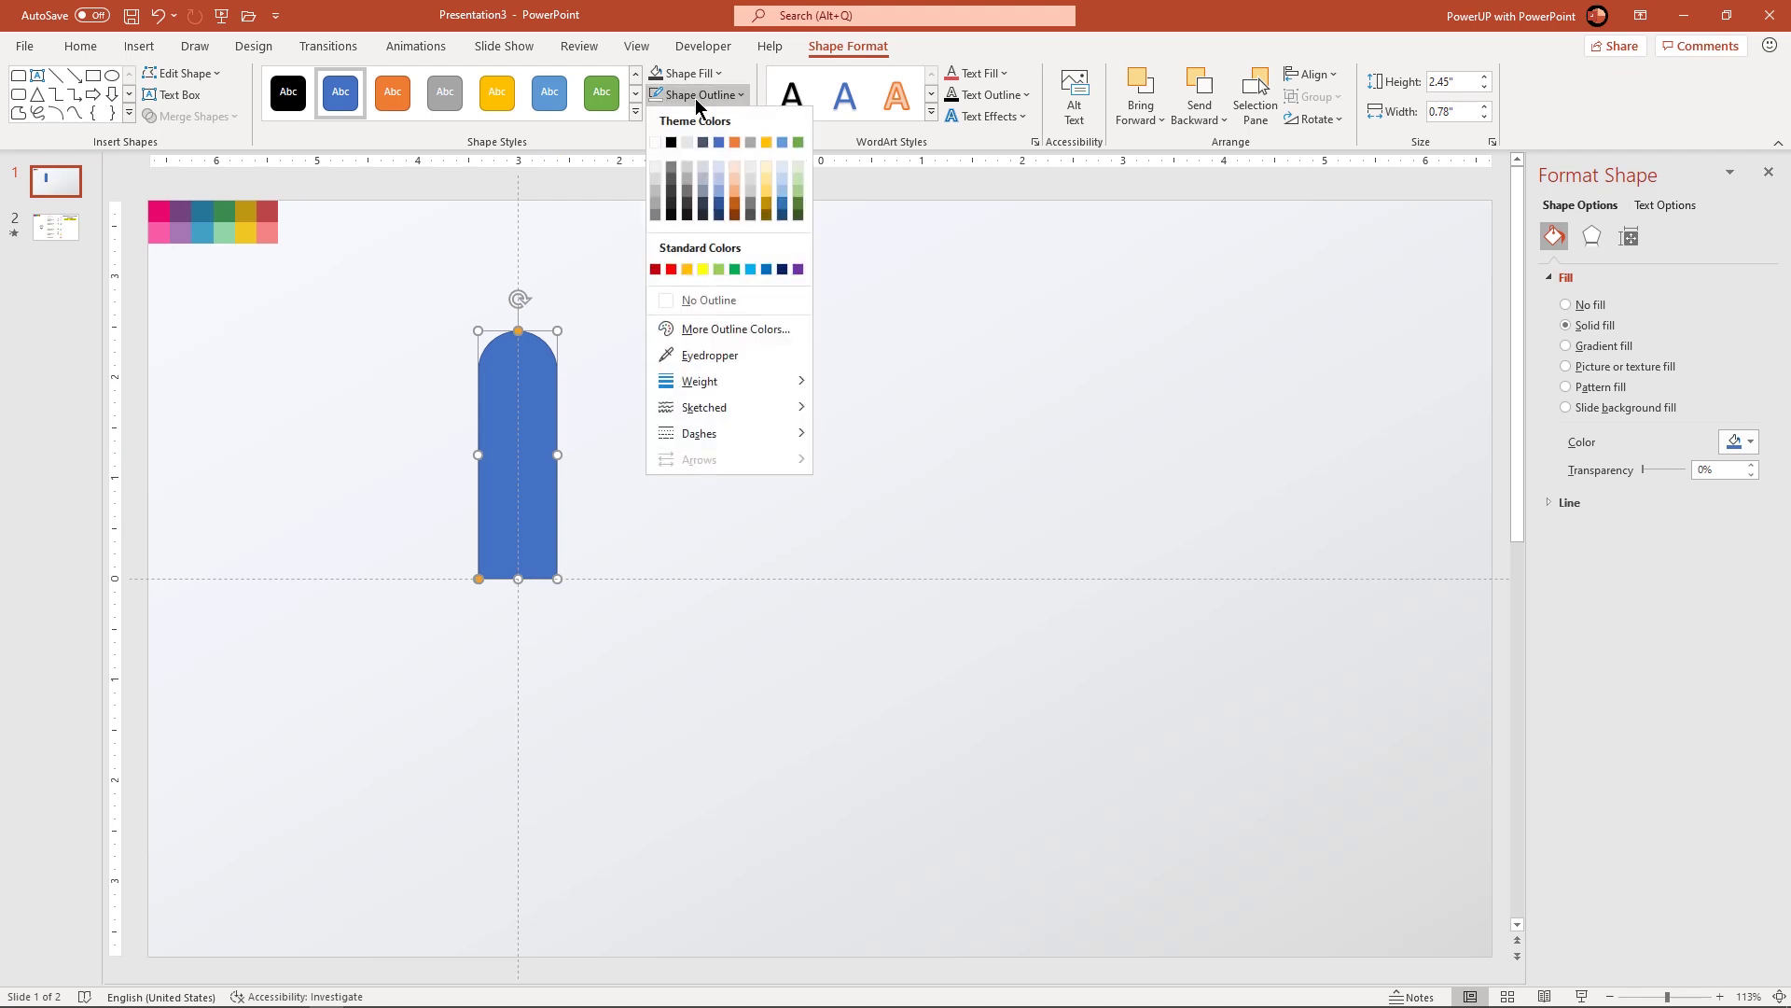
pyautogui.click(689, 300)
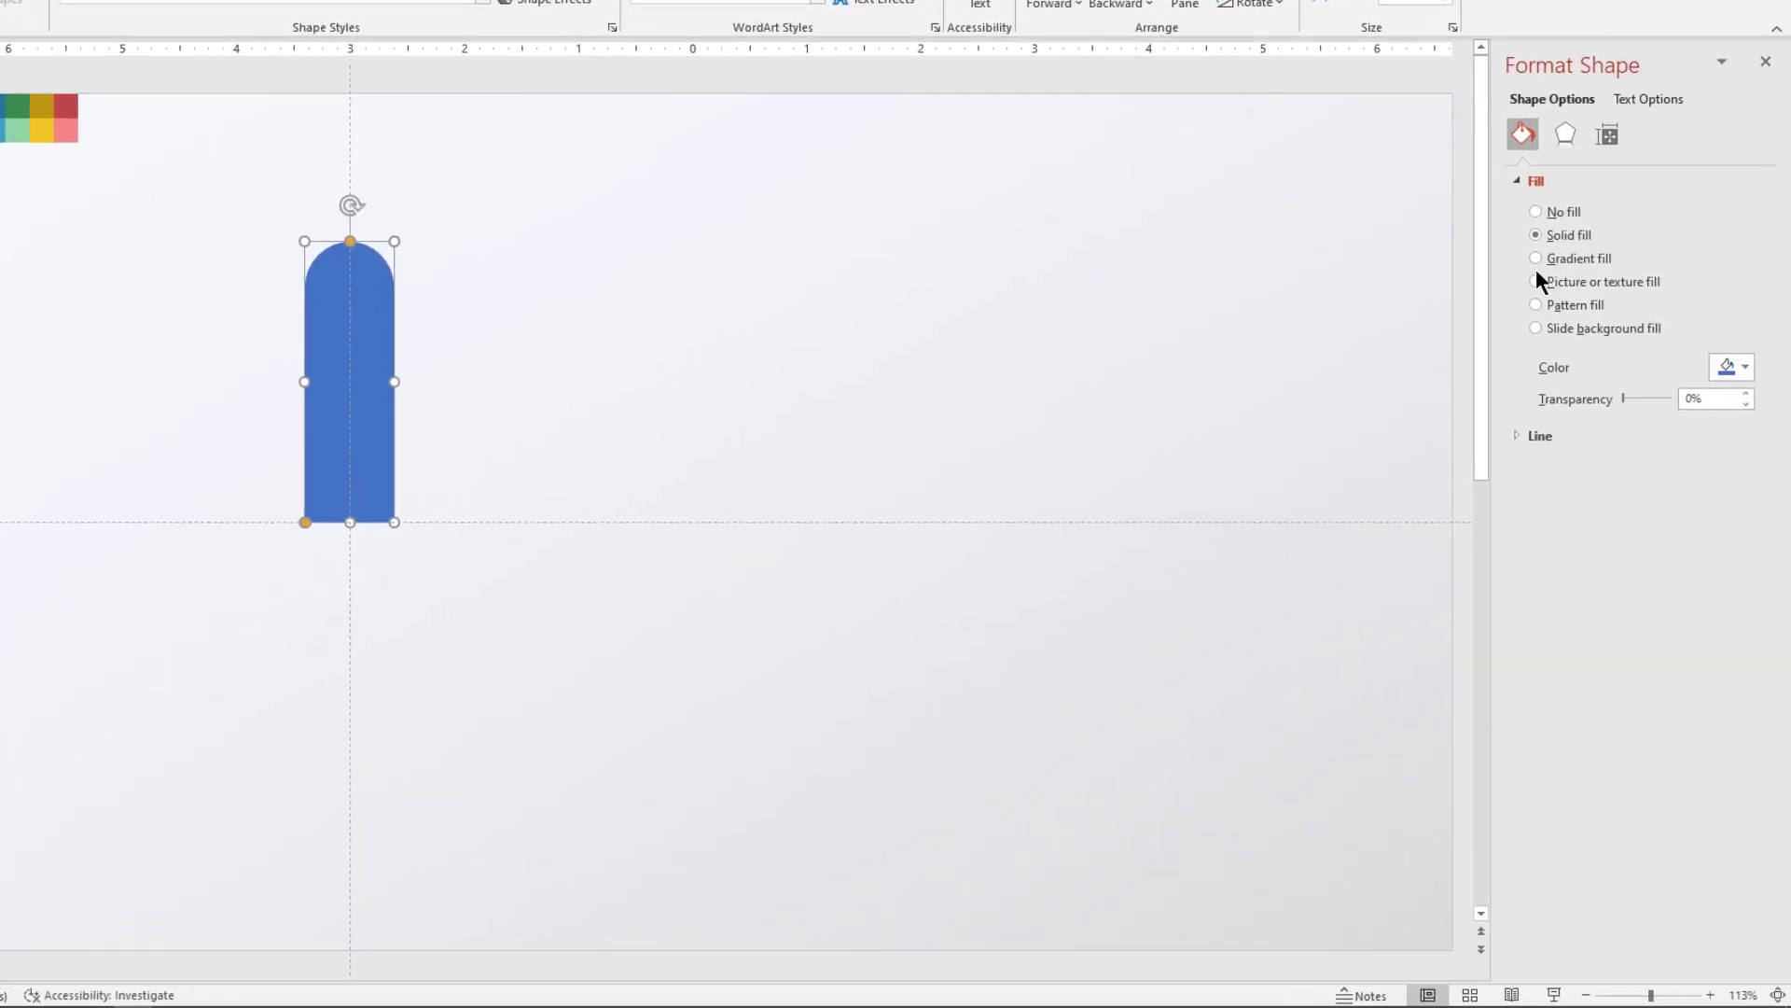
# - Give the bar a gradient fill whose first stop is eyedropped from the light pink swatch
pyautogui.click(1535, 261)
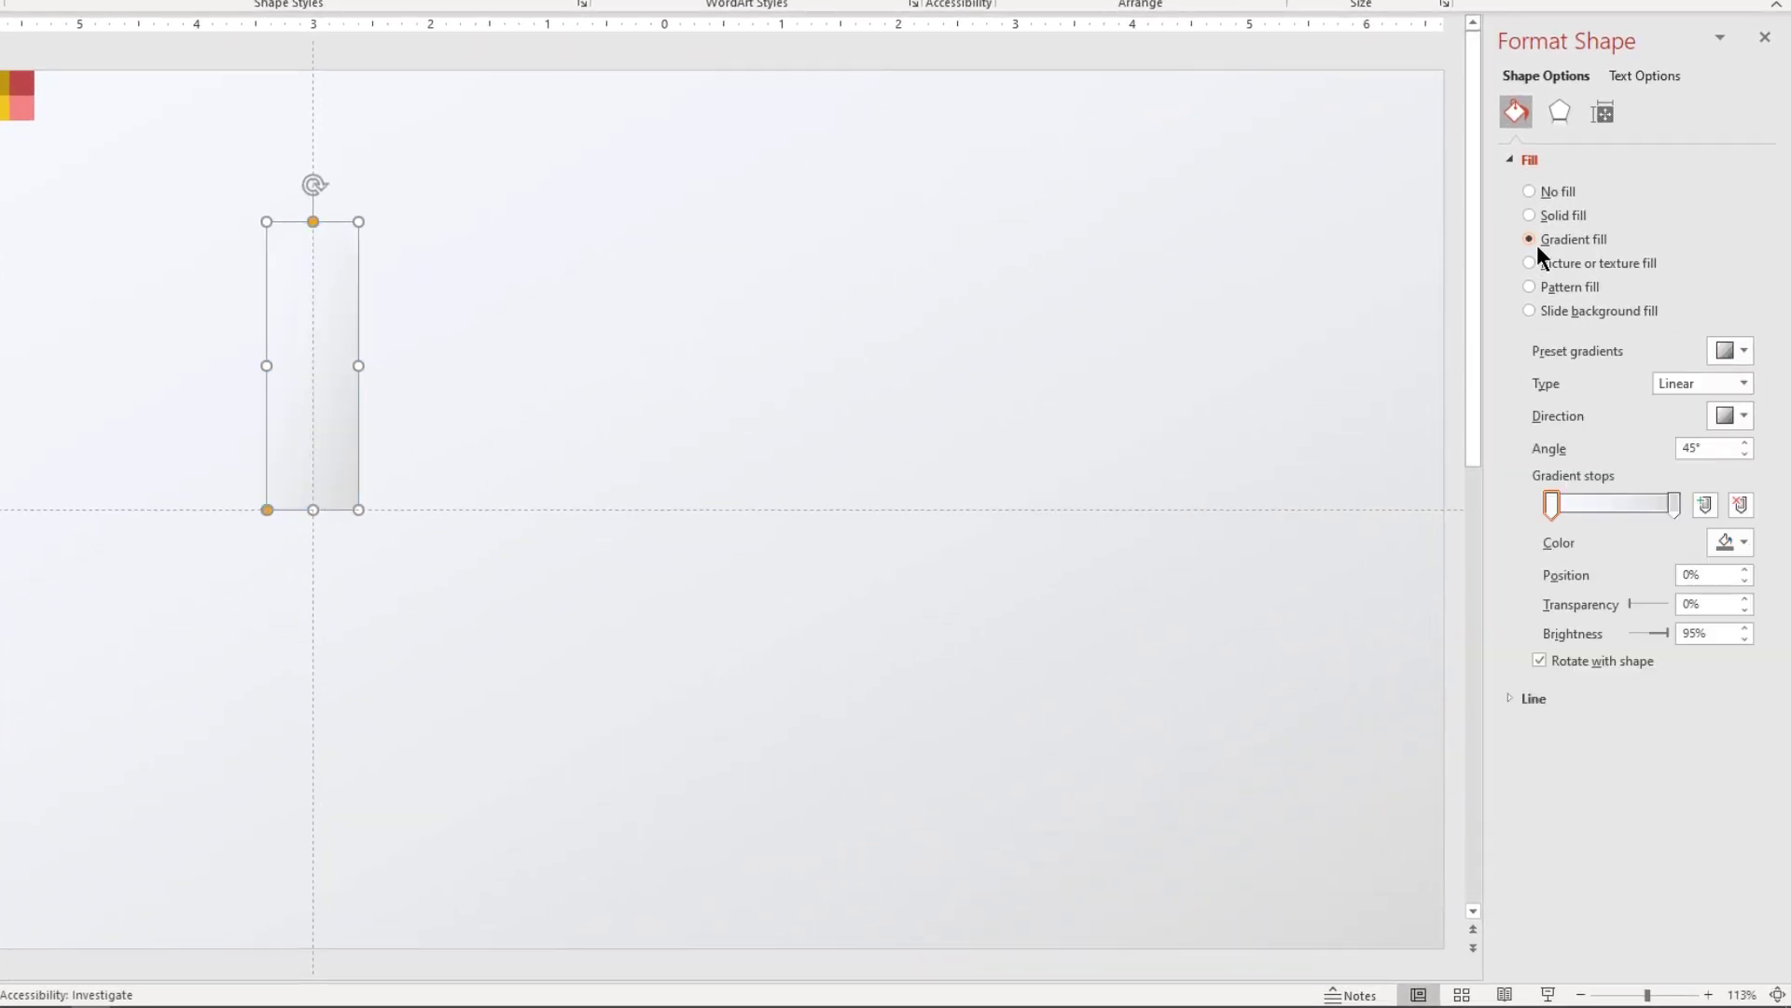
pyautogui.click(1742, 549)
pyautogui.click(1649, 798)
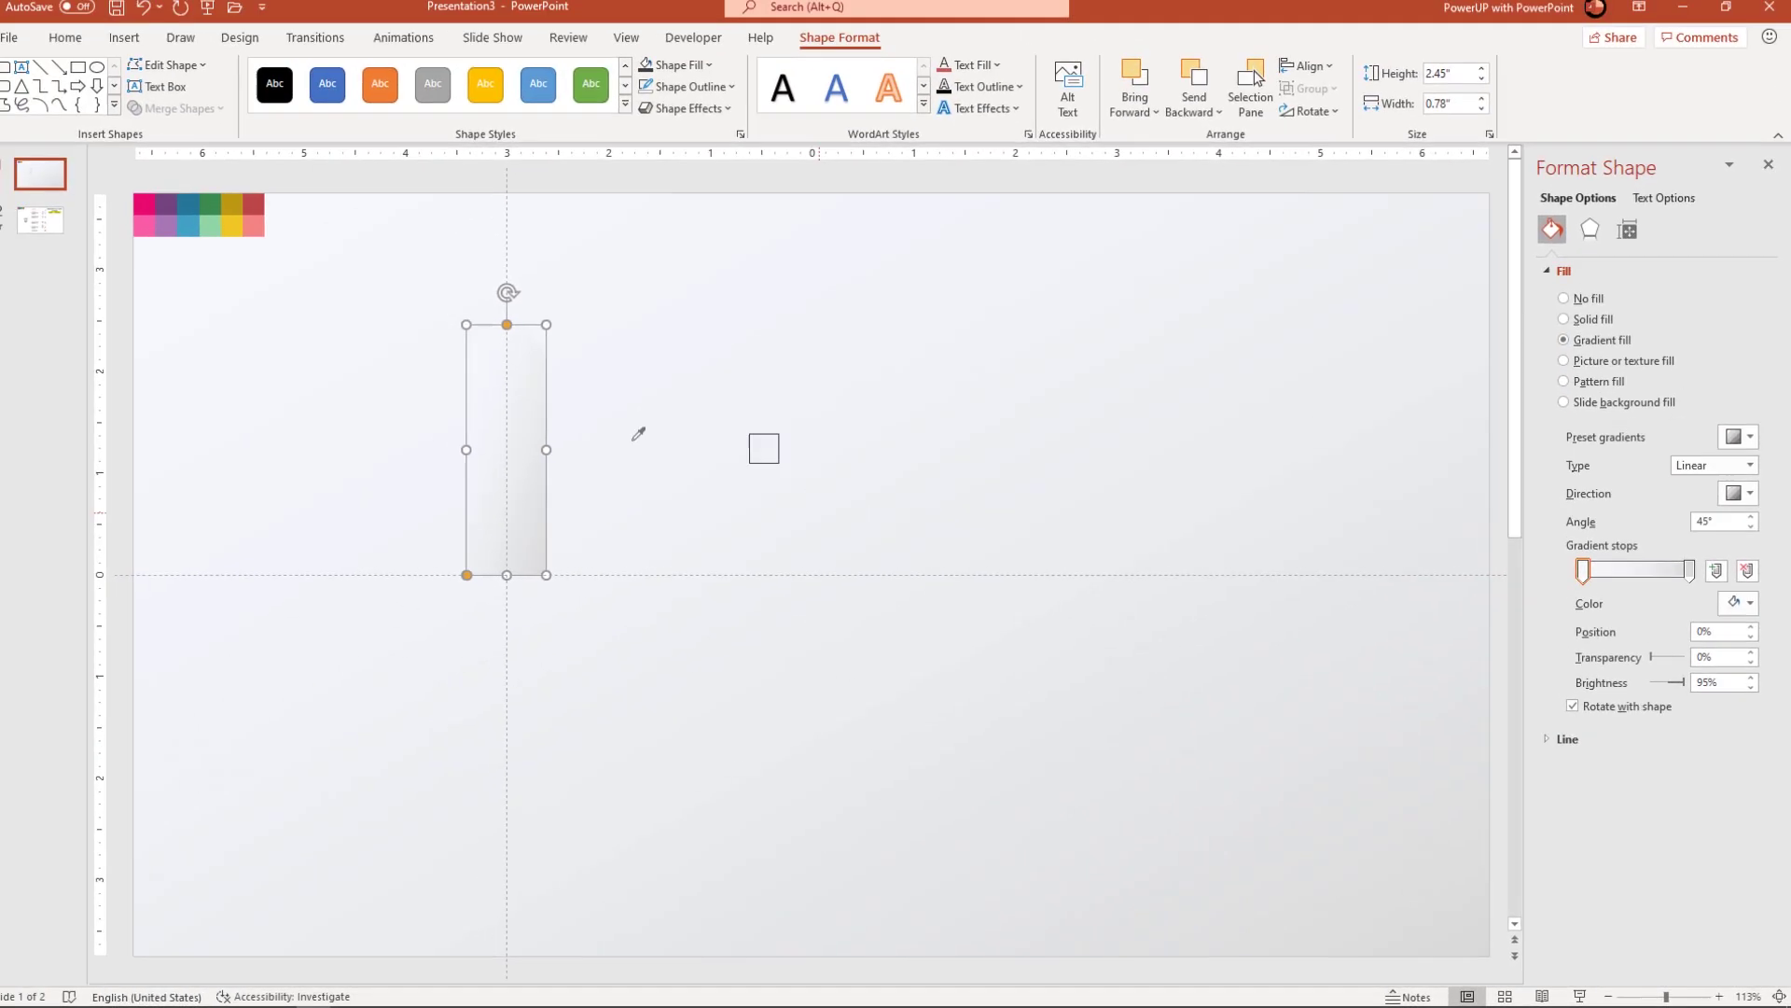
pyautogui.click(147, 225)
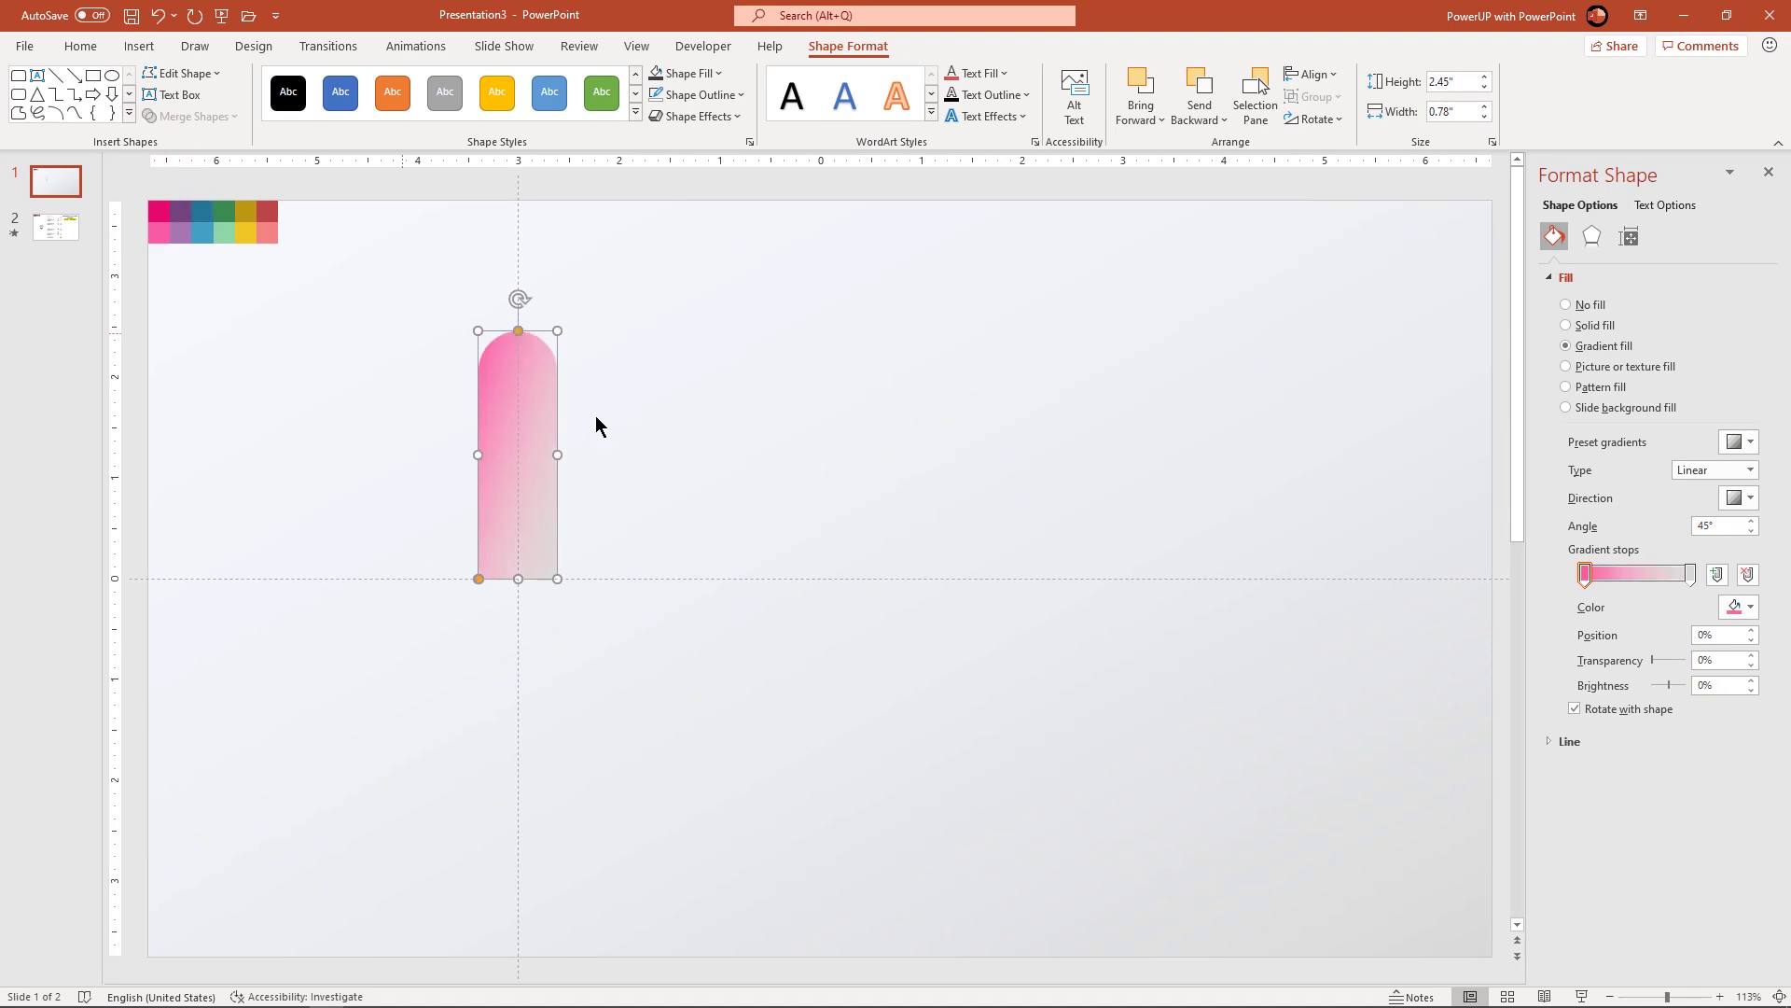
# - Eyedrop the deep-pink swatch for the right stop and make the gradient run left to right
pyautogui.click(1690, 574)
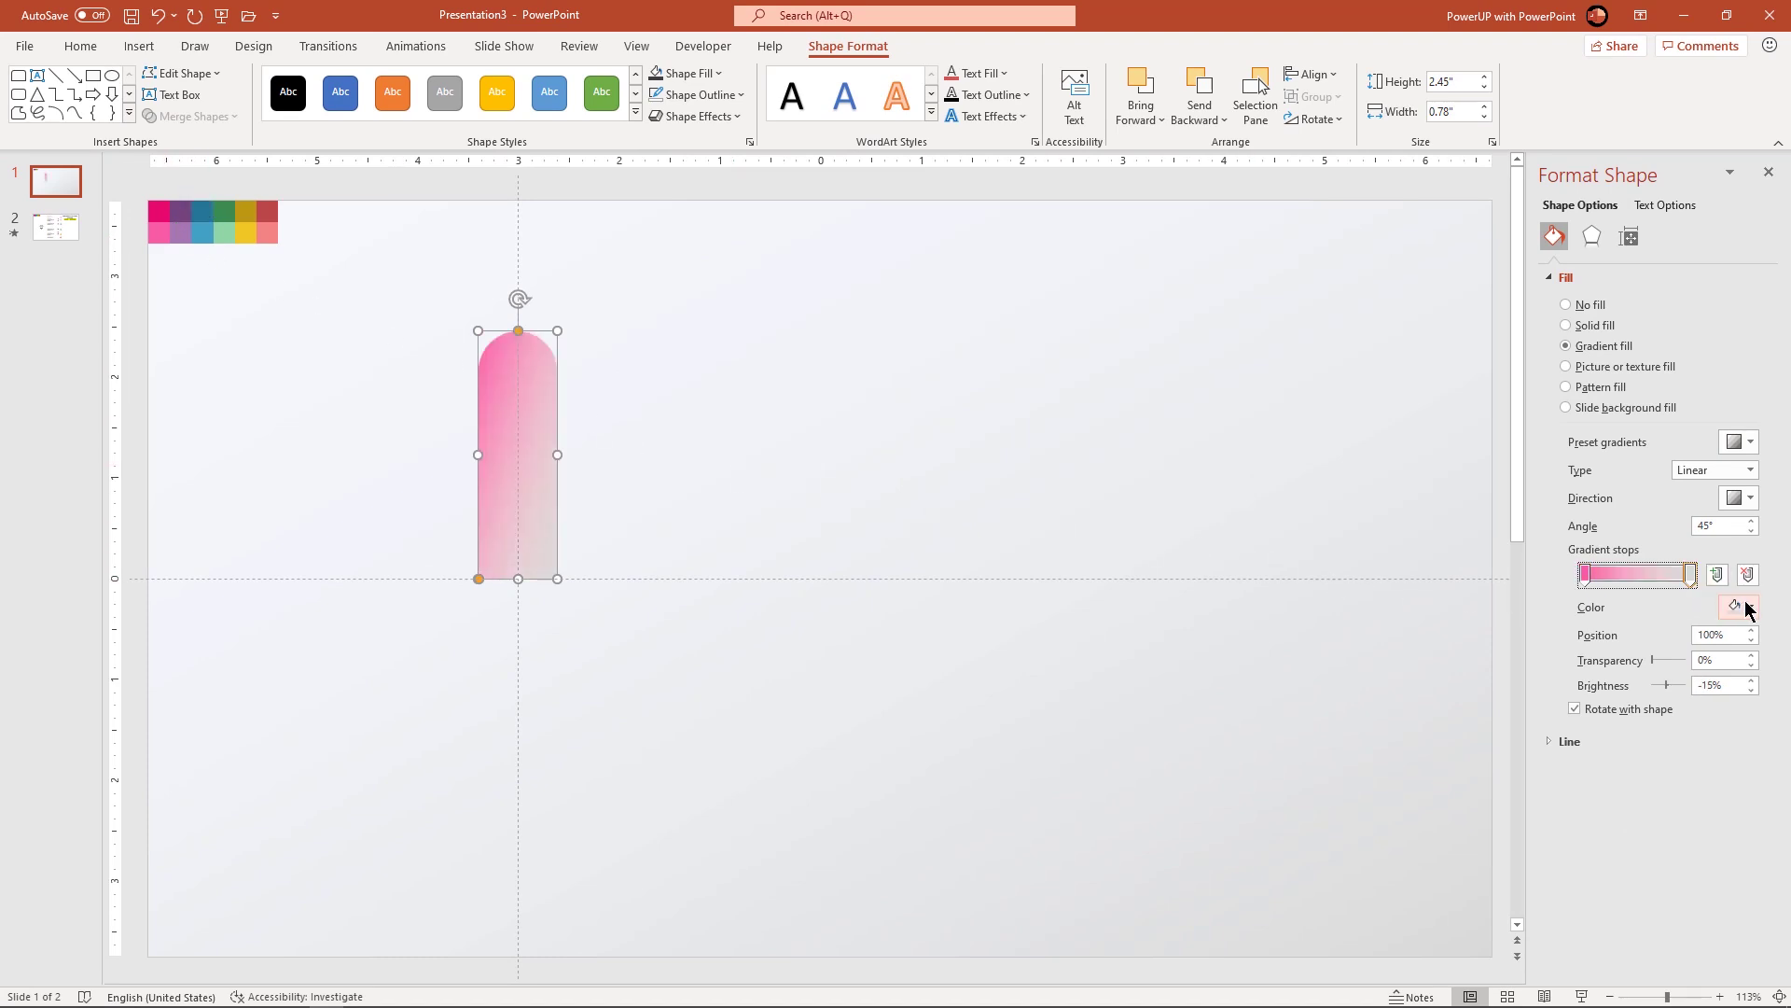
pyautogui.click(1743, 606)
pyautogui.click(1669, 885)
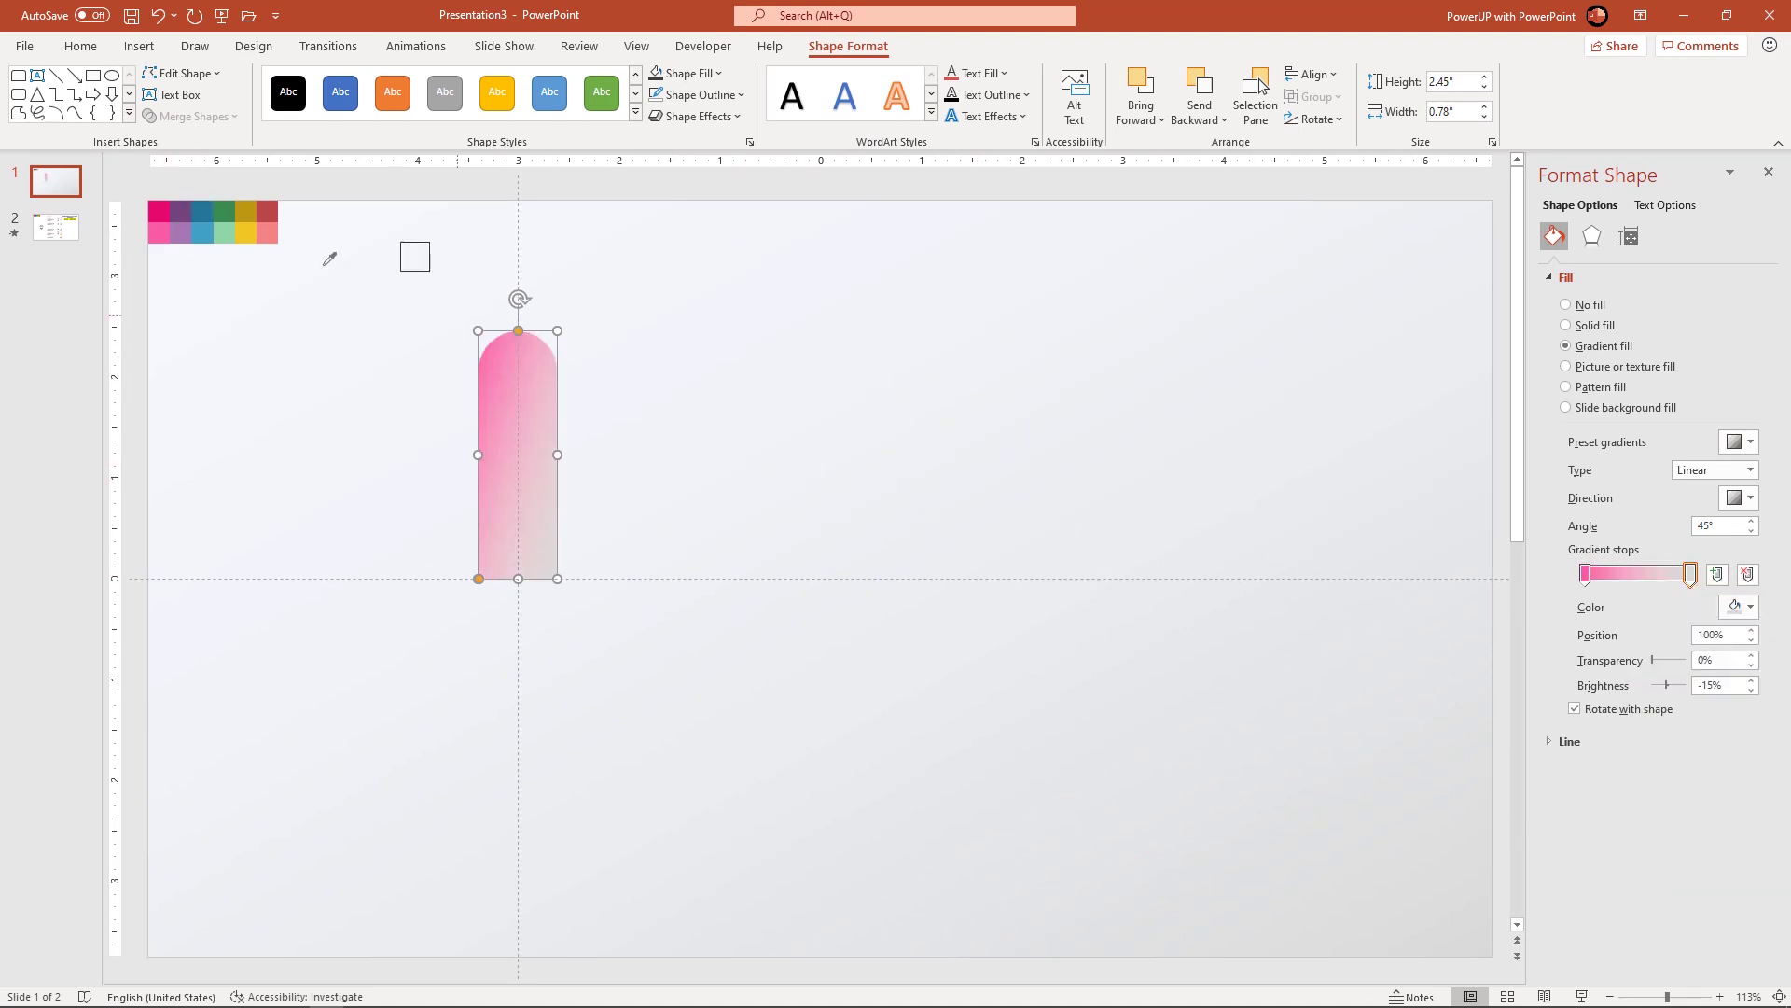
pyautogui.click(158, 209)
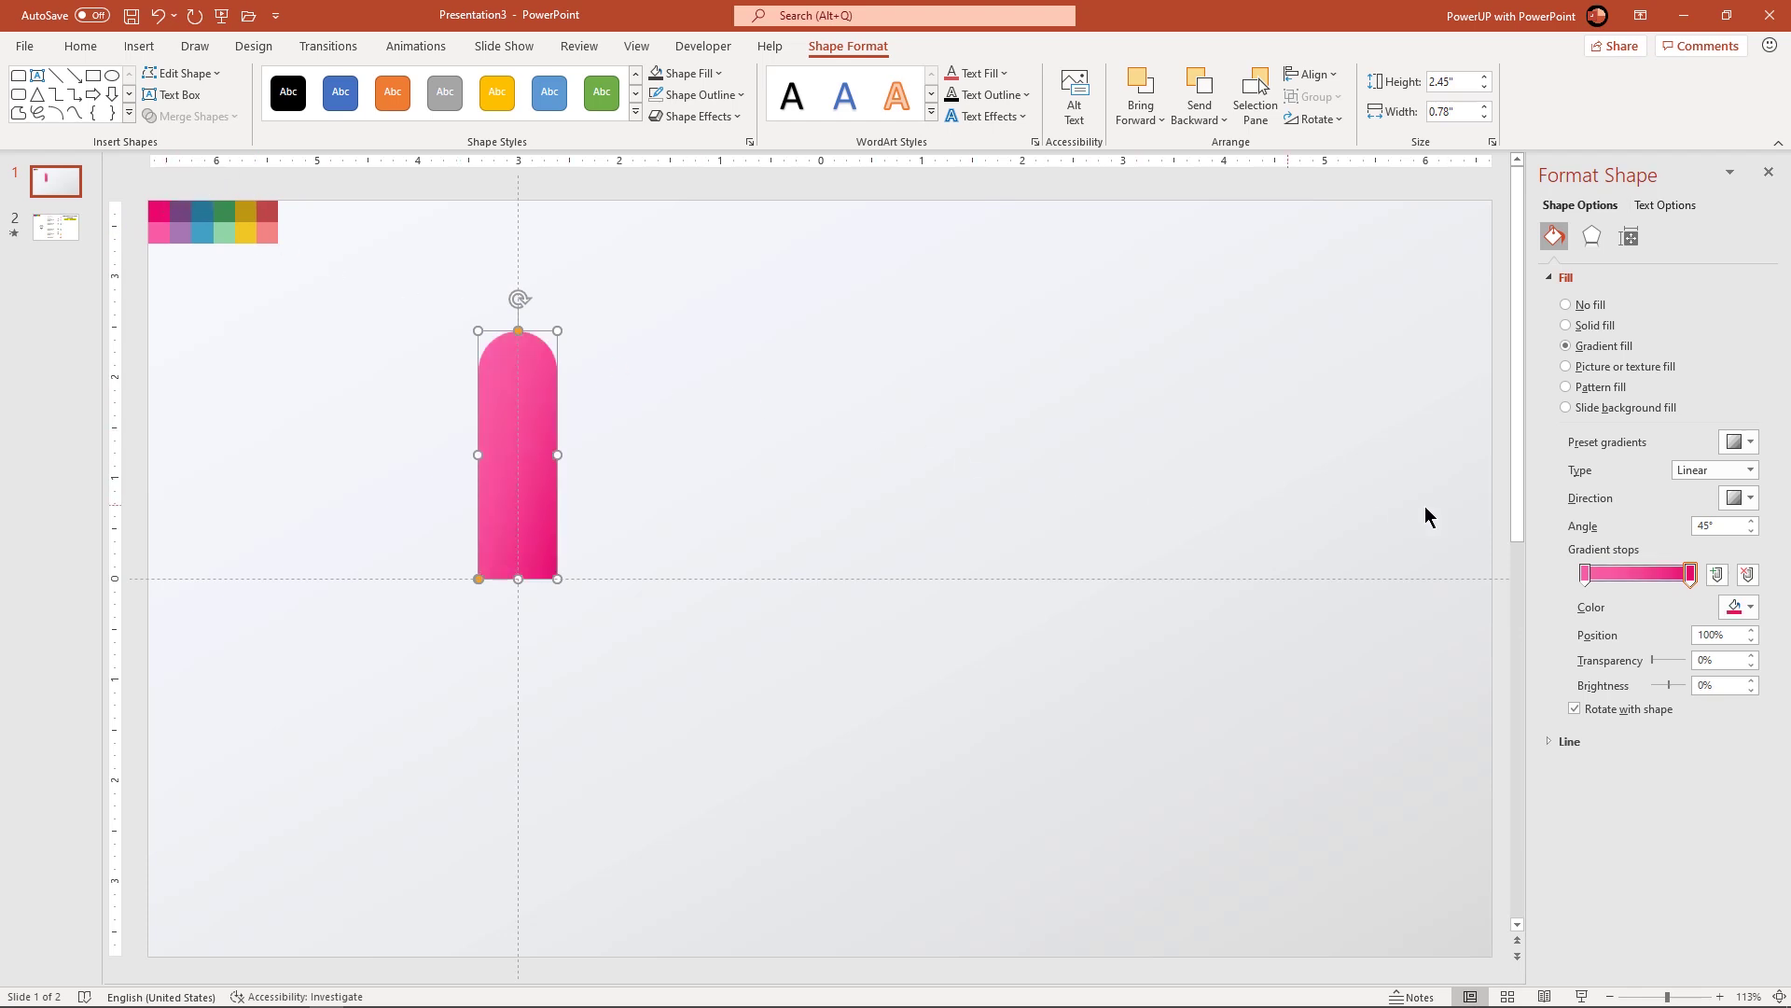
pyautogui.click(1736, 501)
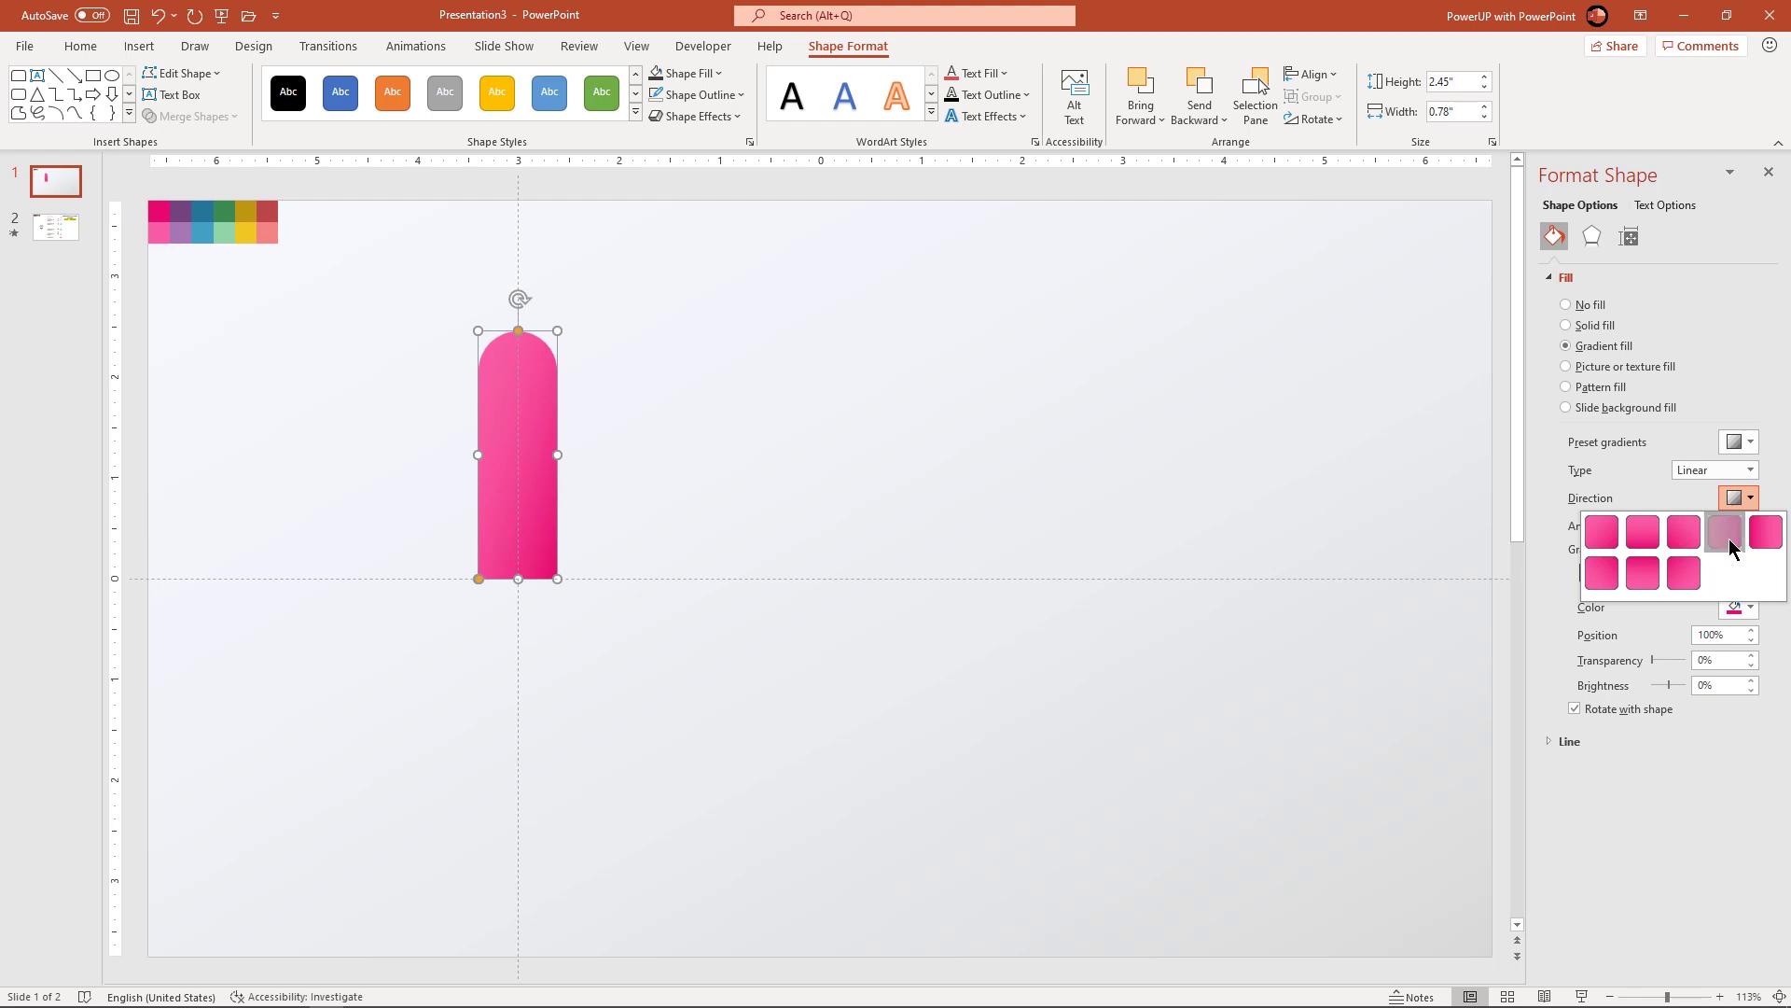
pyautogui.click(1727, 541)
pyautogui.click(662, 481)
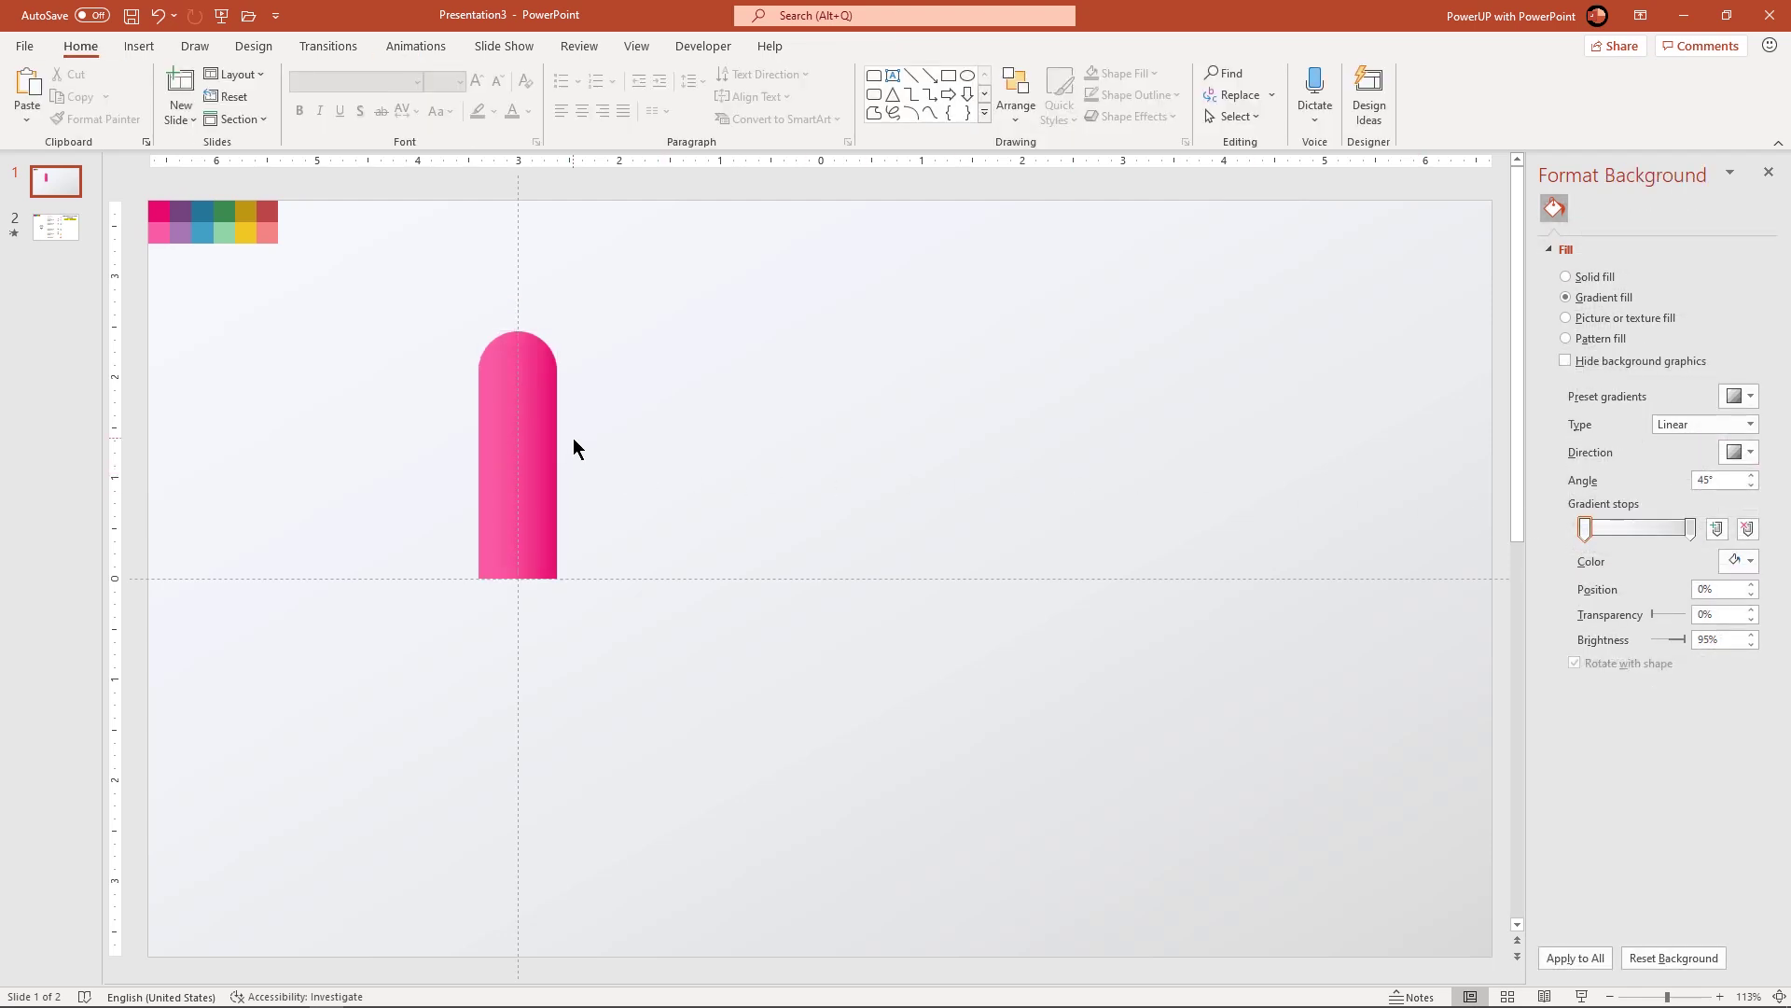
# - Draw a small circle at the top of the pink bar with no outline
pyautogui.click(143, 48)
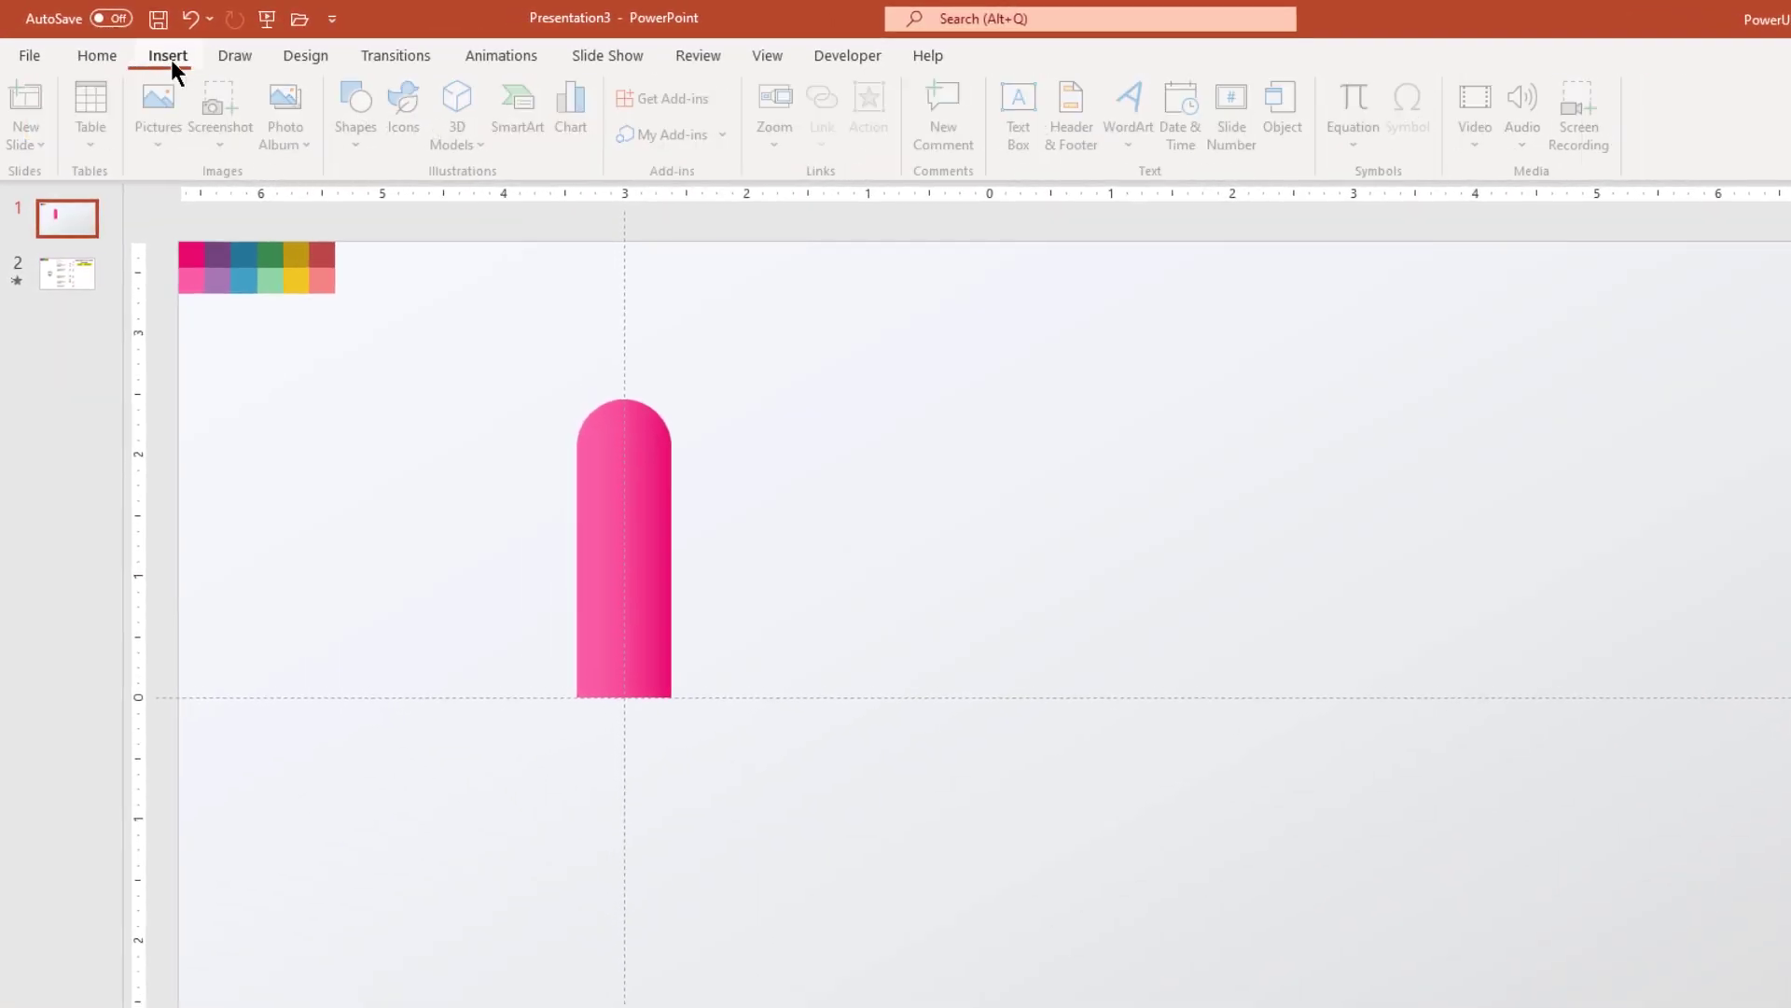
pyautogui.click(350, 143)
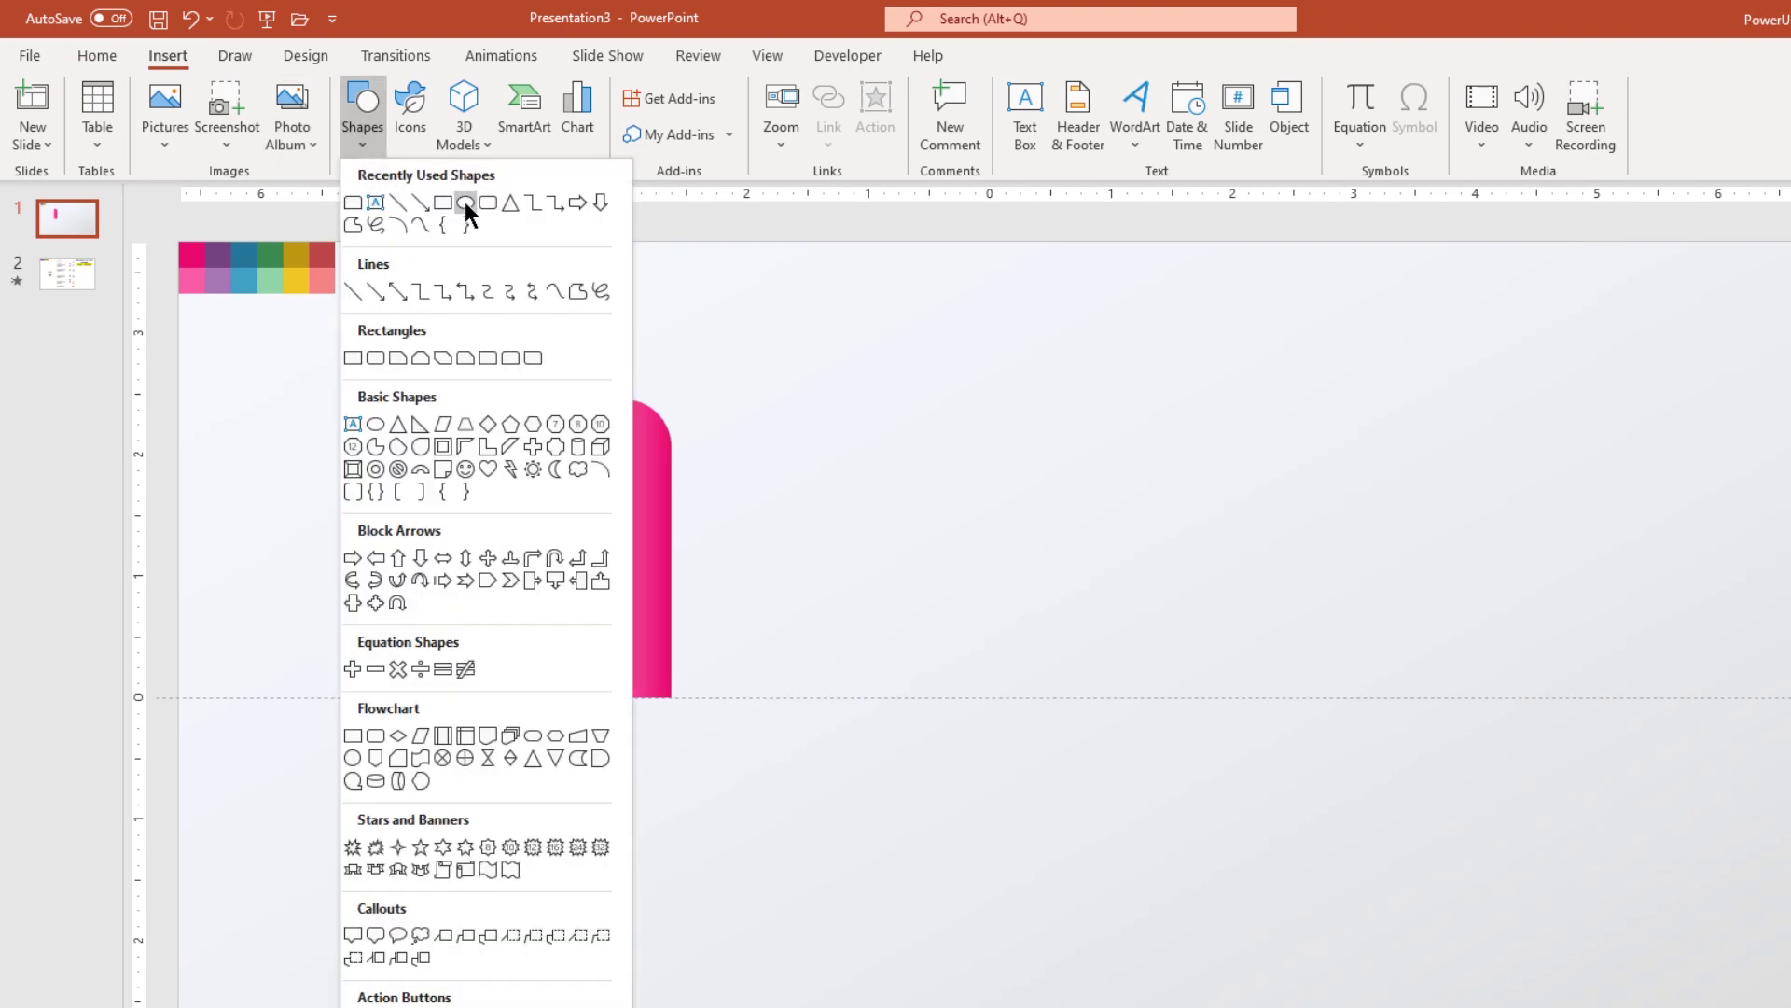
pyautogui.click(464, 201)
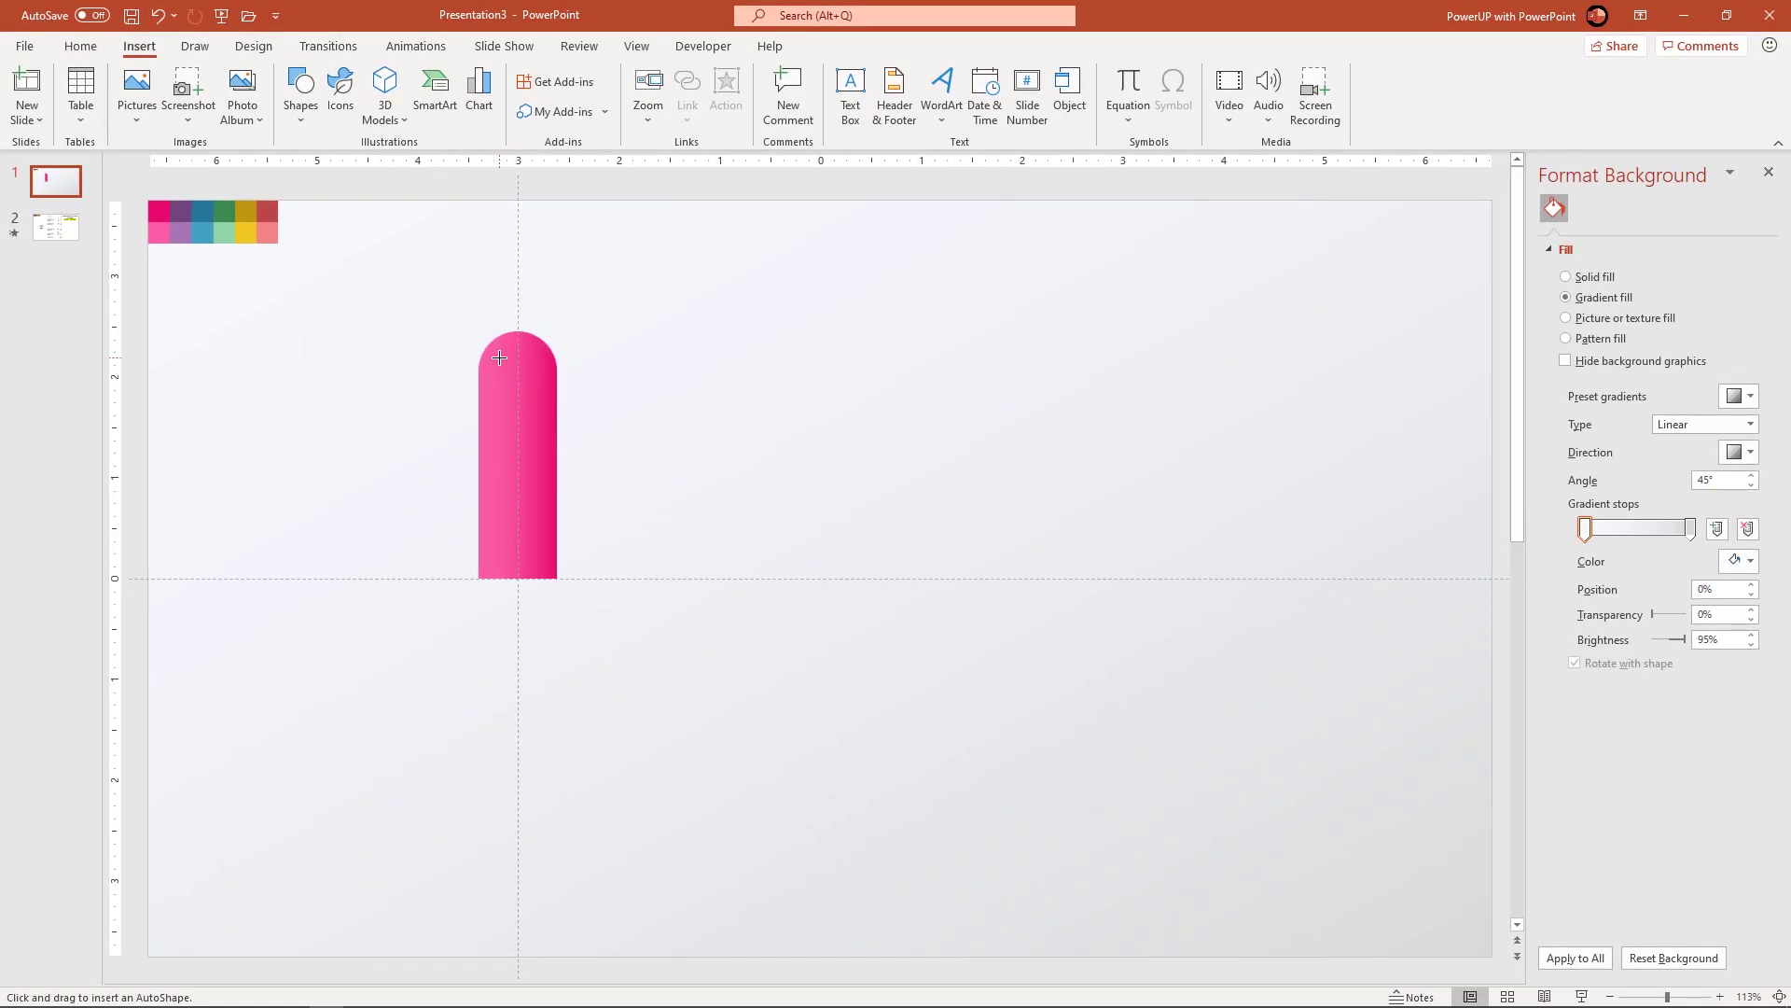
pyautogui.moveTo(499, 357)
pyautogui.mouseDown()
pyautogui.moveTo(555, 401)
pyautogui.moveTo(511, 379)
pyautogui.mouseUp()
pyautogui.hotkey('ctrl', 'z')
pyautogui.click(692, 97)
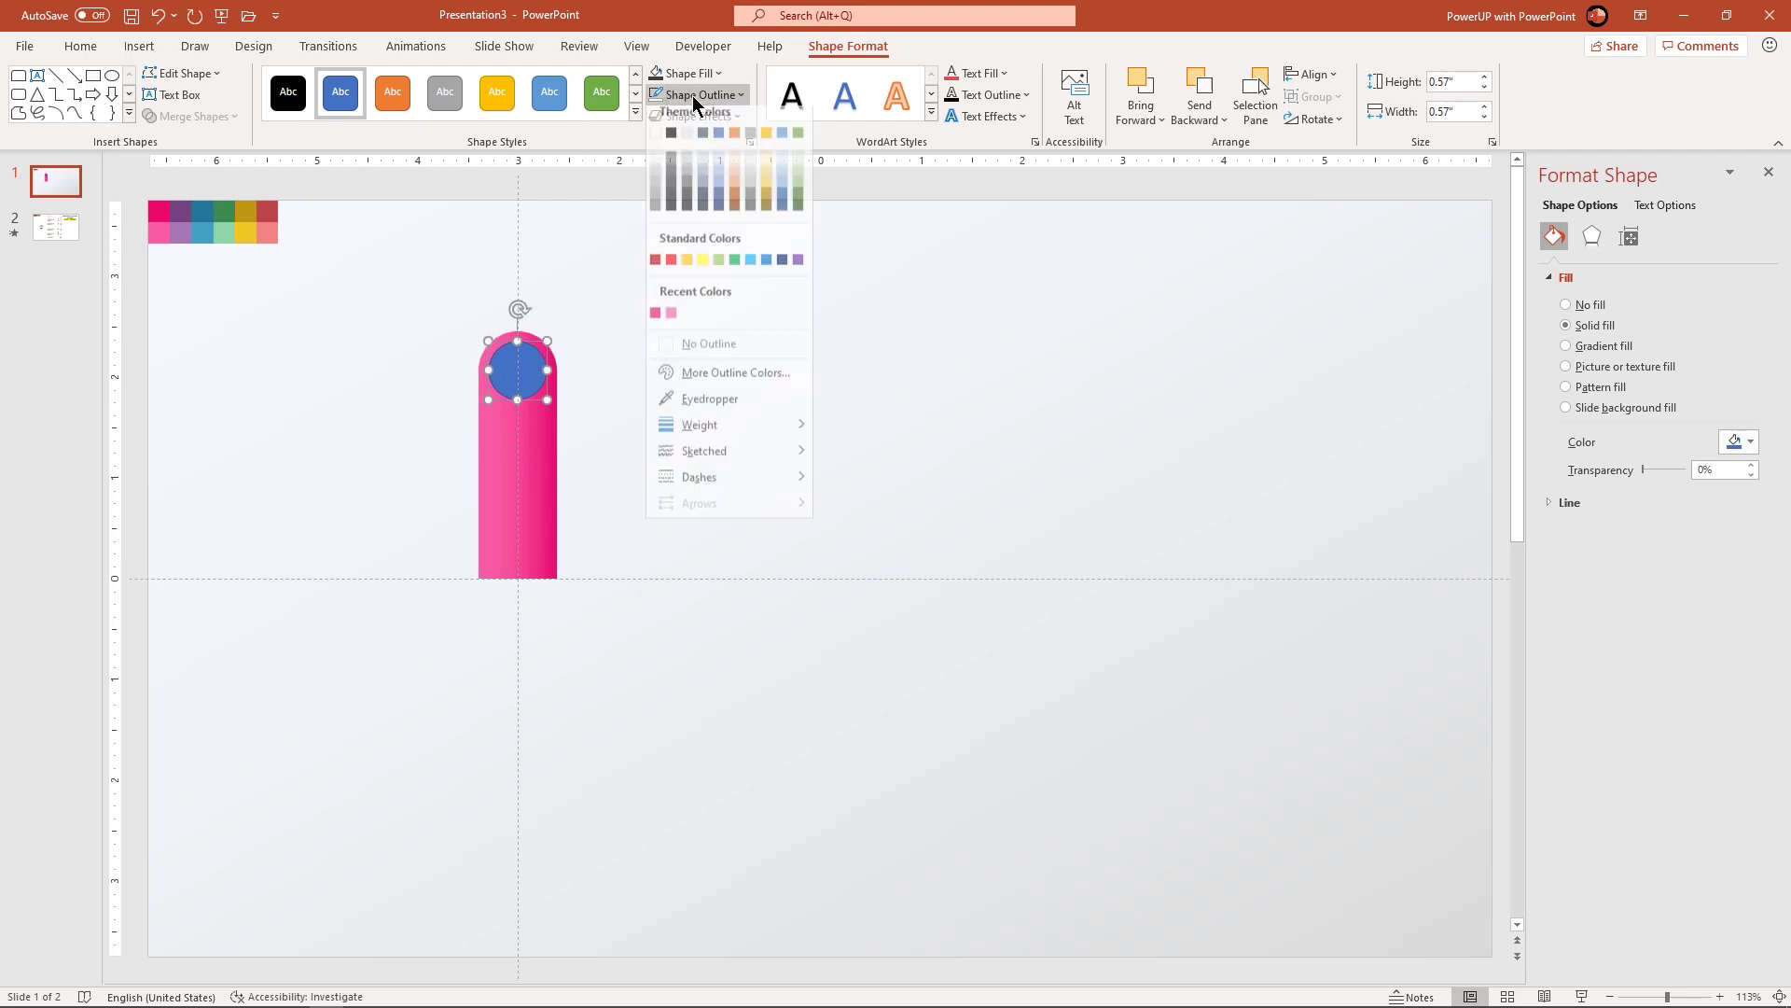
pyautogui.click(689, 349)
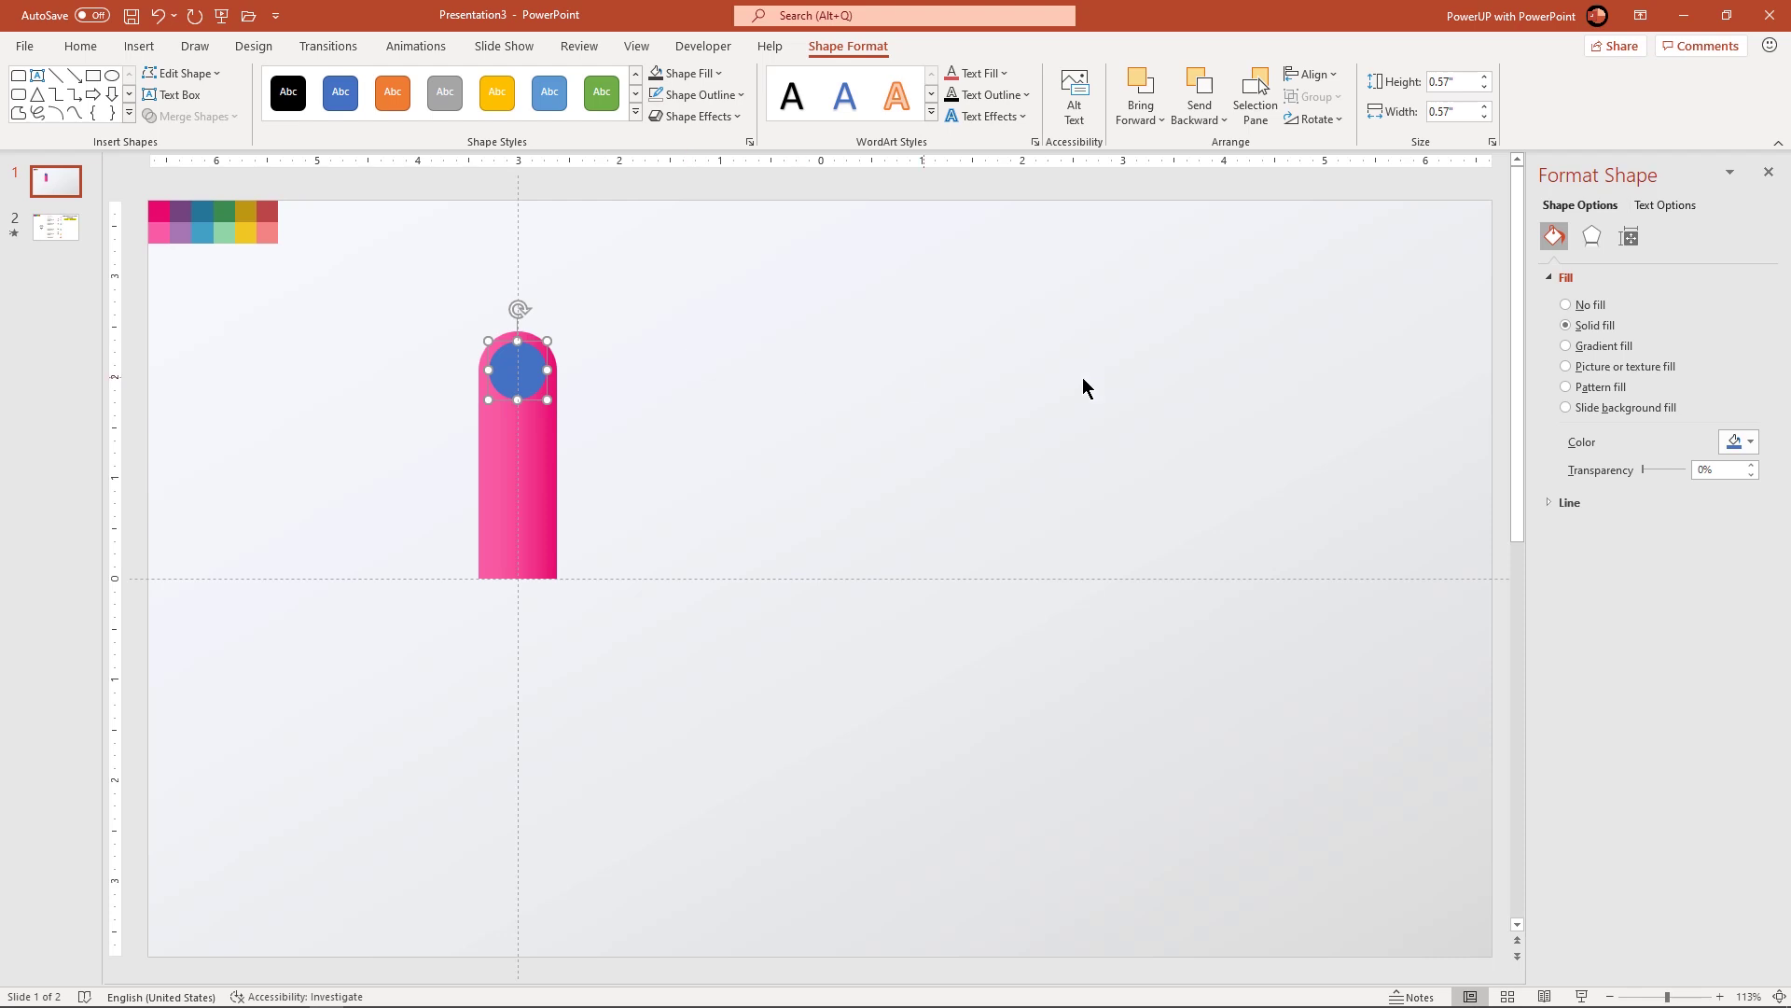
# - Fill the circle with a 0° gradient from pink to dark pink
pyautogui.click(1583, 353)
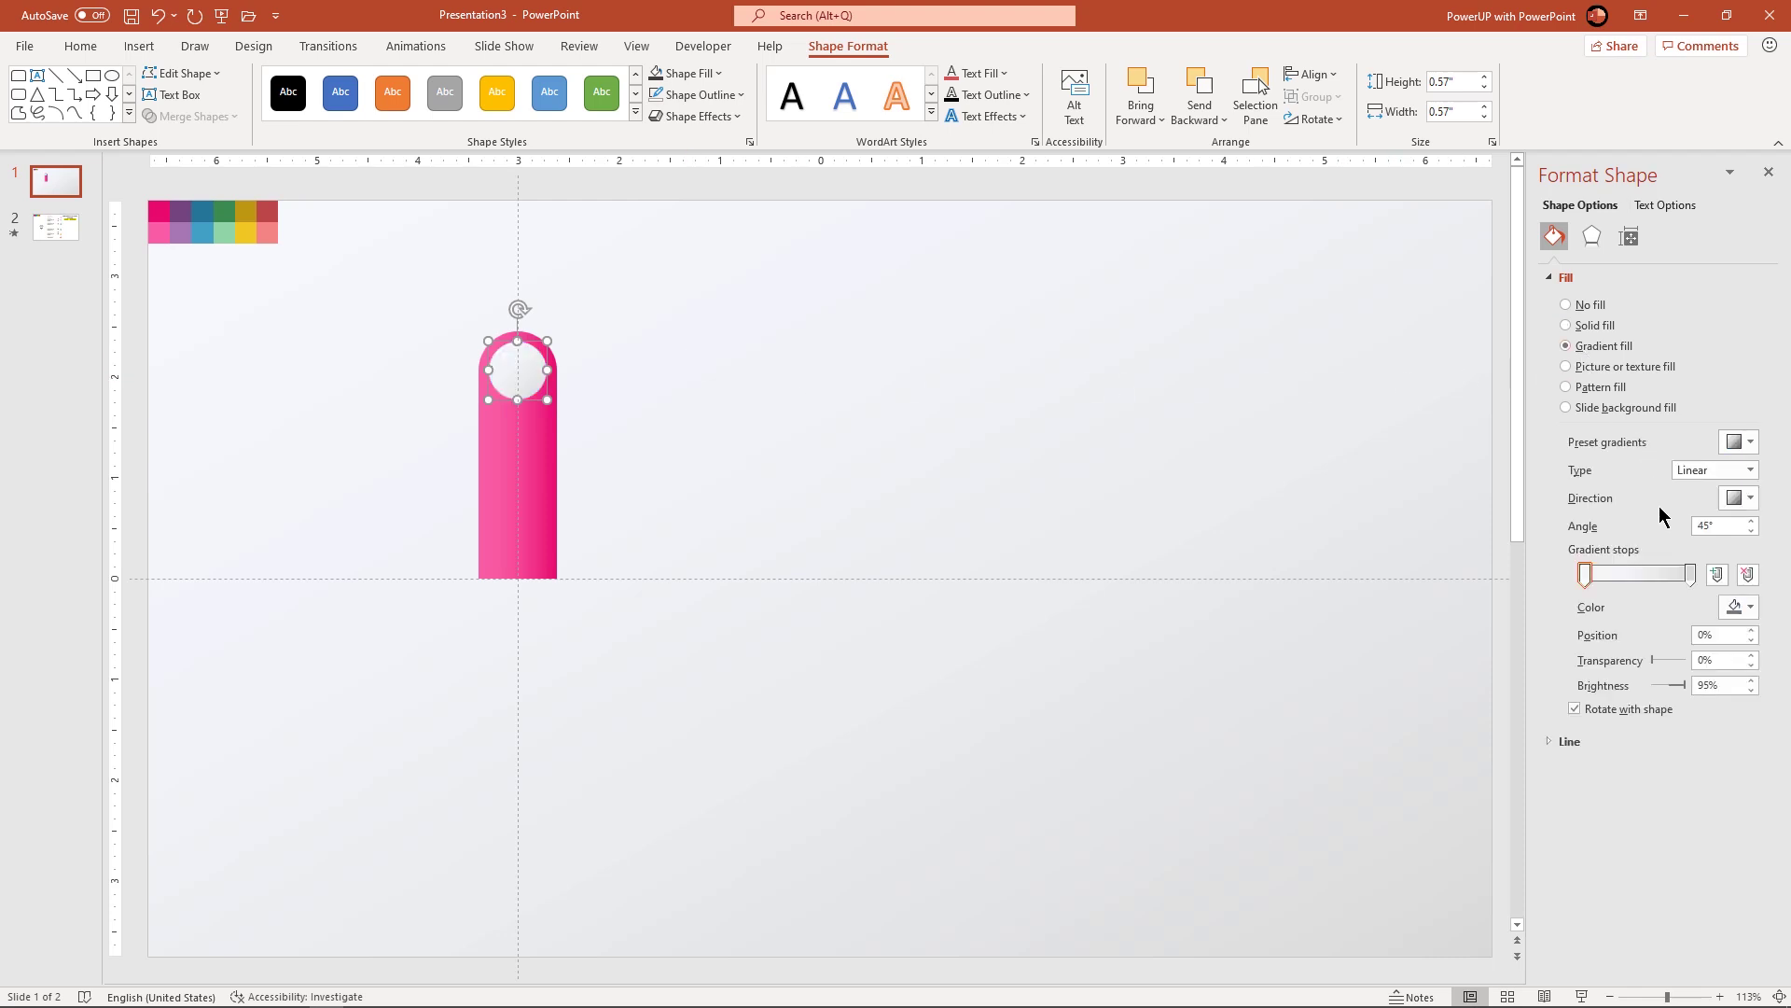
pyautogui.click(1750, 608)
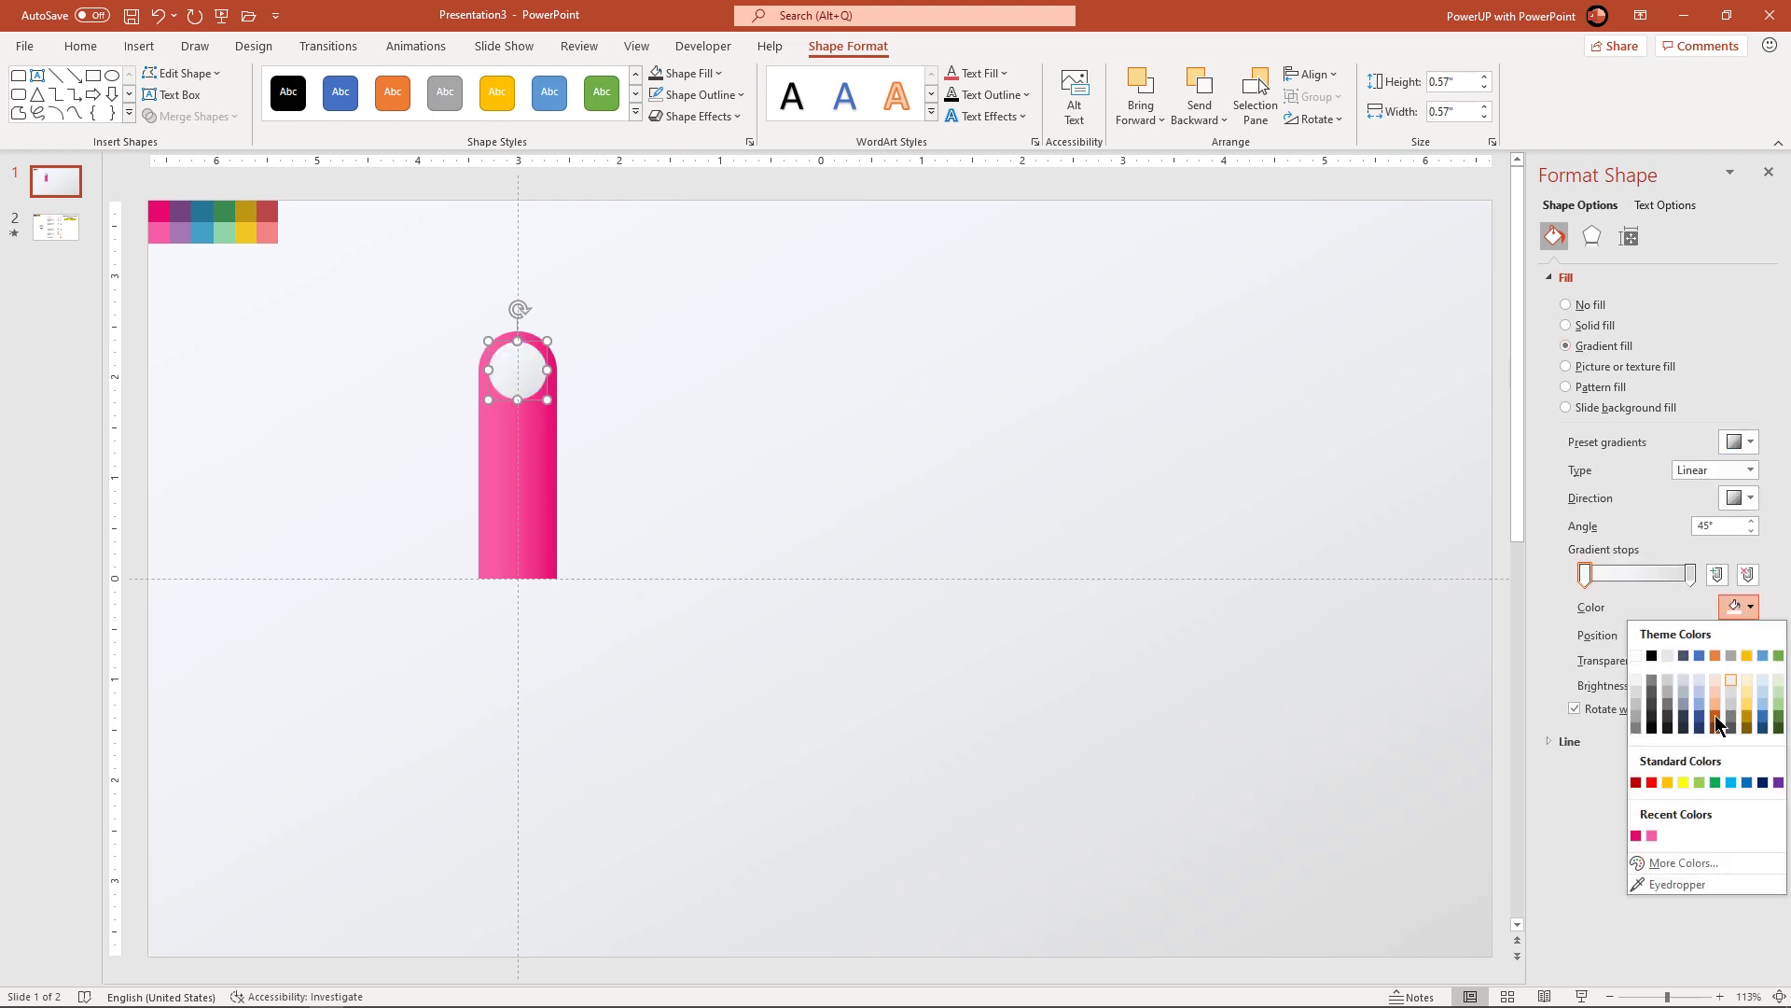
pyautogui.click(1653, 836)
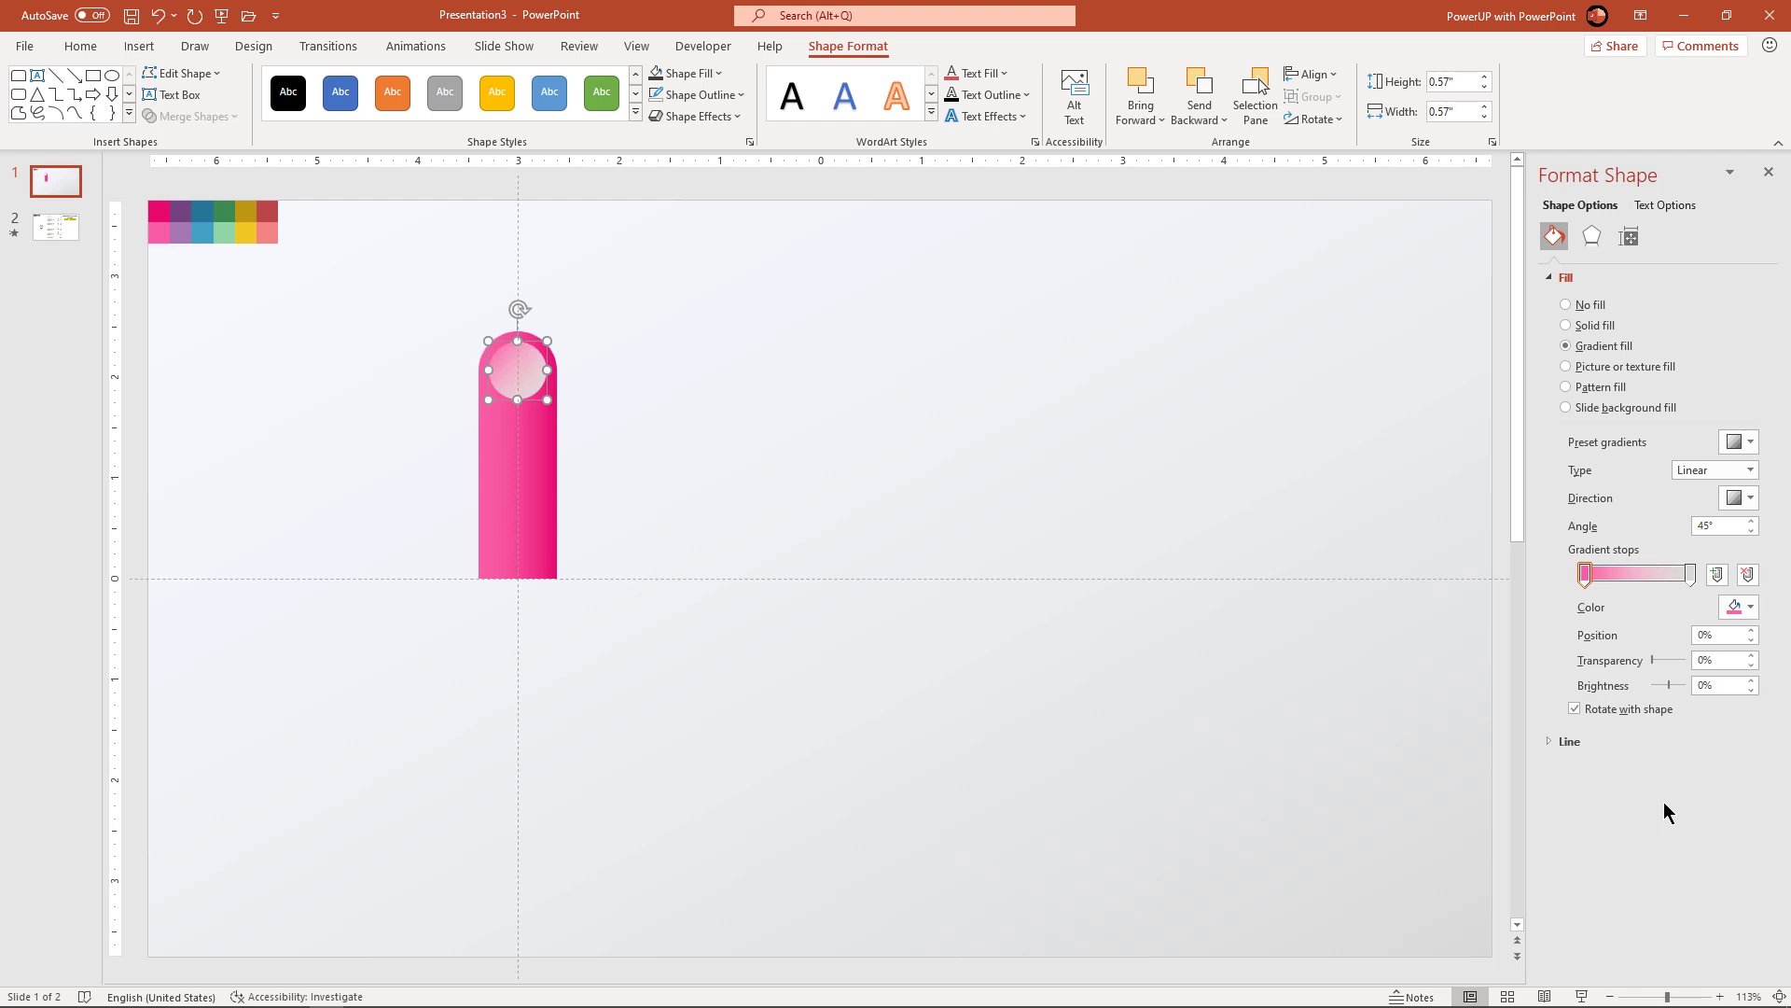
pyautogui.click(1689, 577)
pyautogui.click(1741, 608)
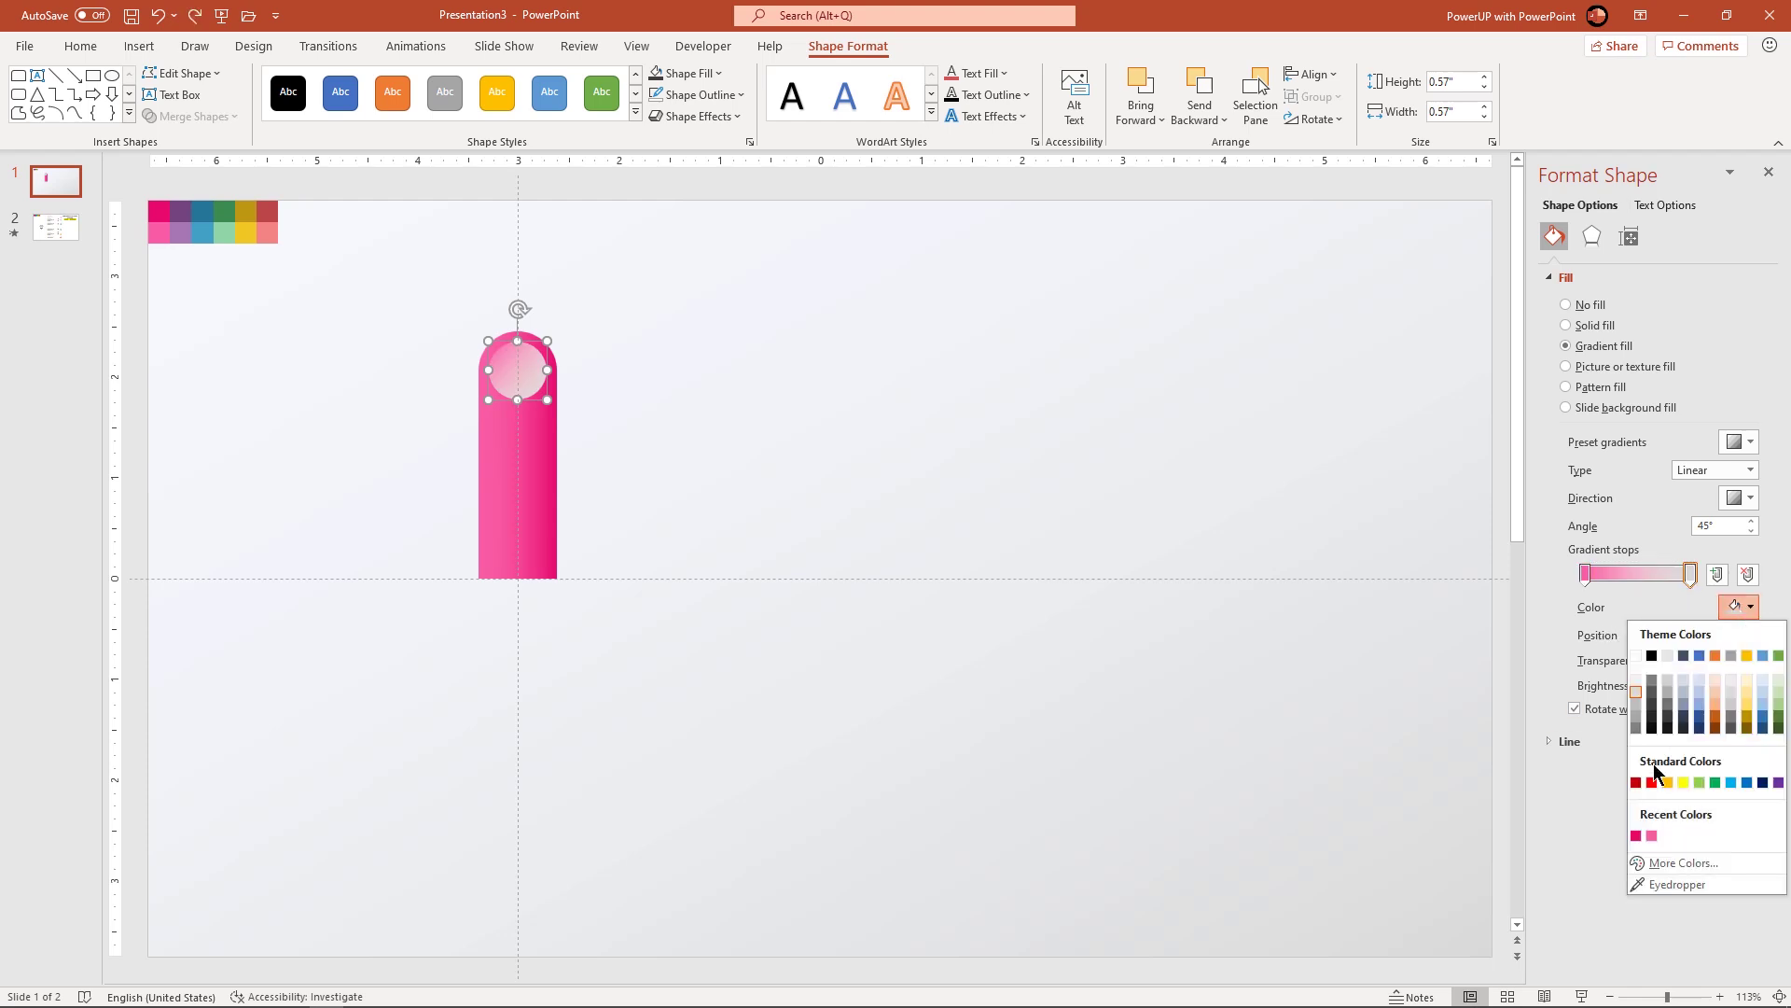
pyautogui.click(1634, 835)
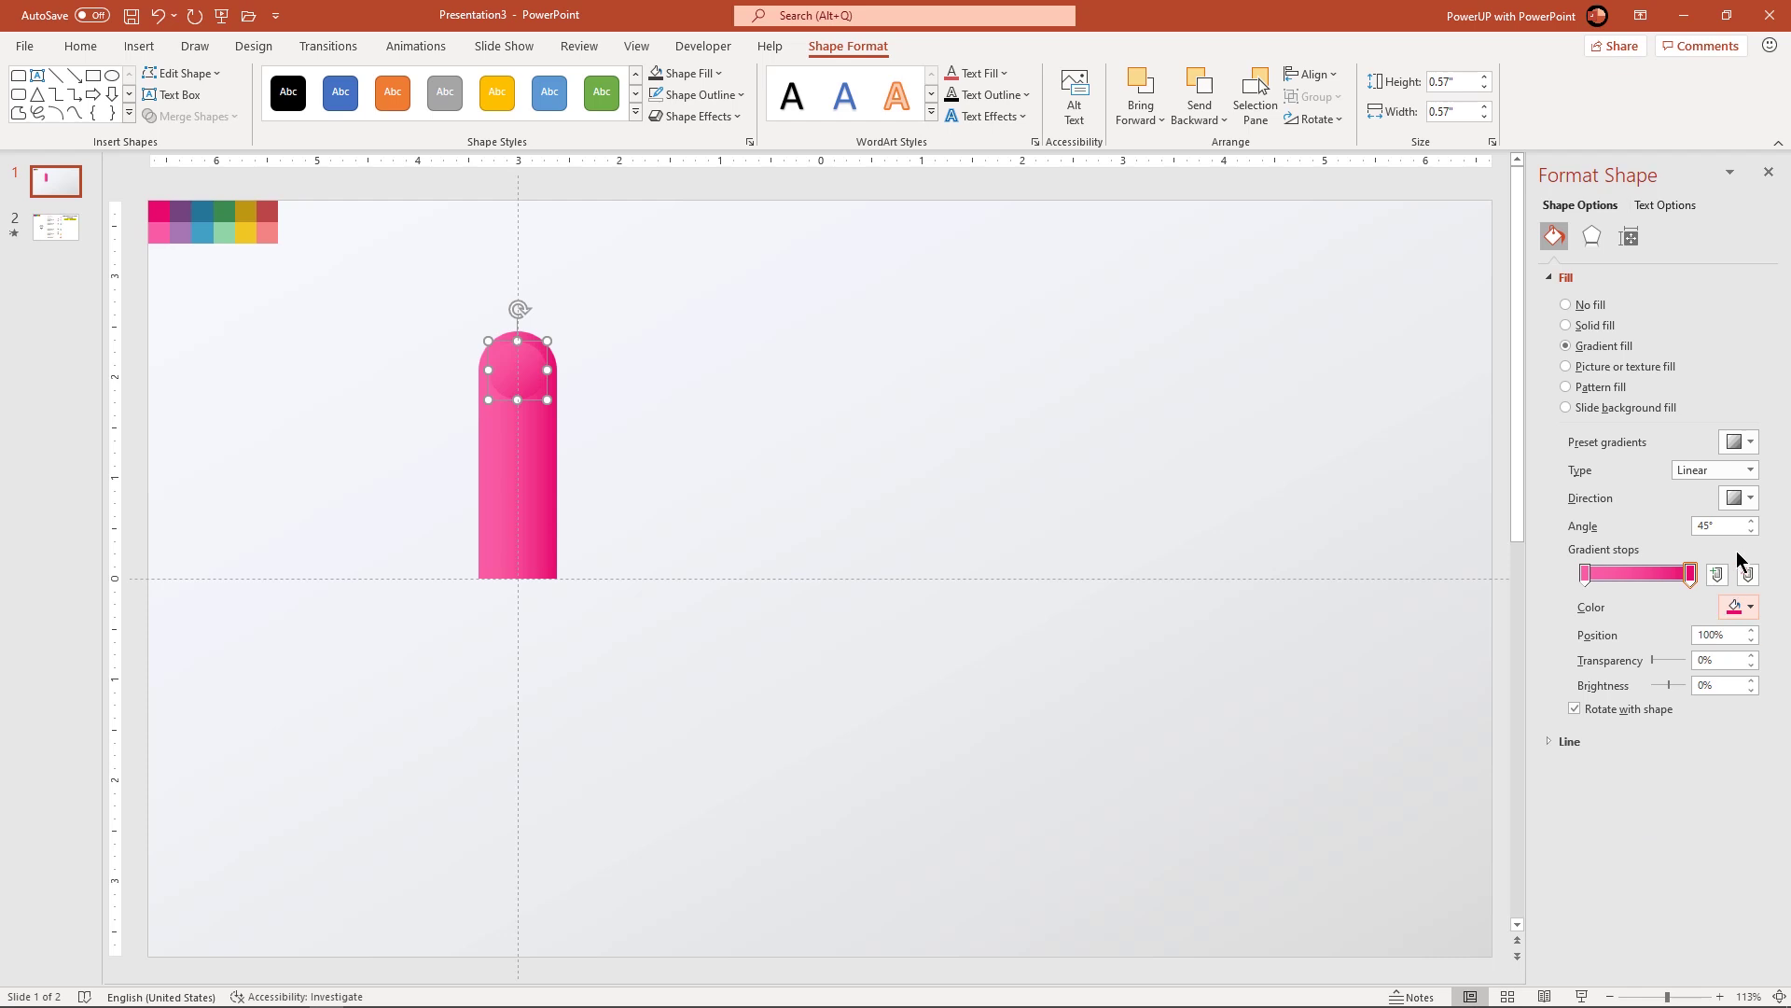
pyautogui.click(1745, 500)
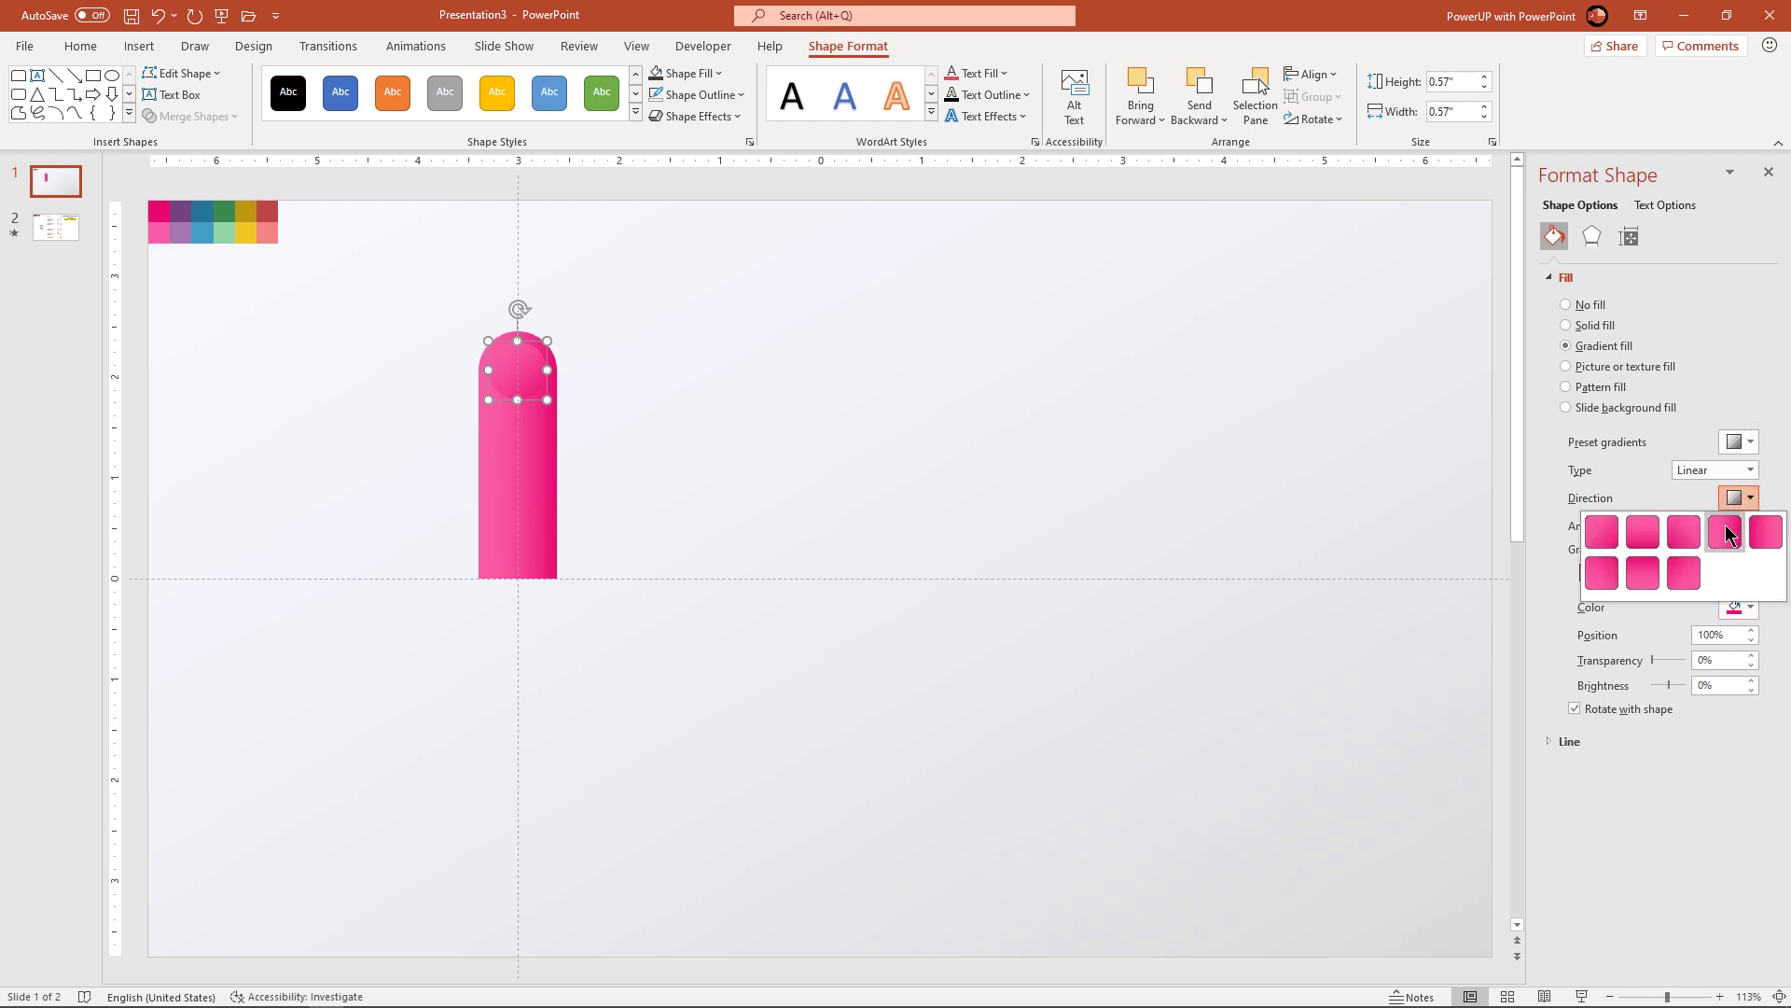
pyautogui.click(1723, 525)
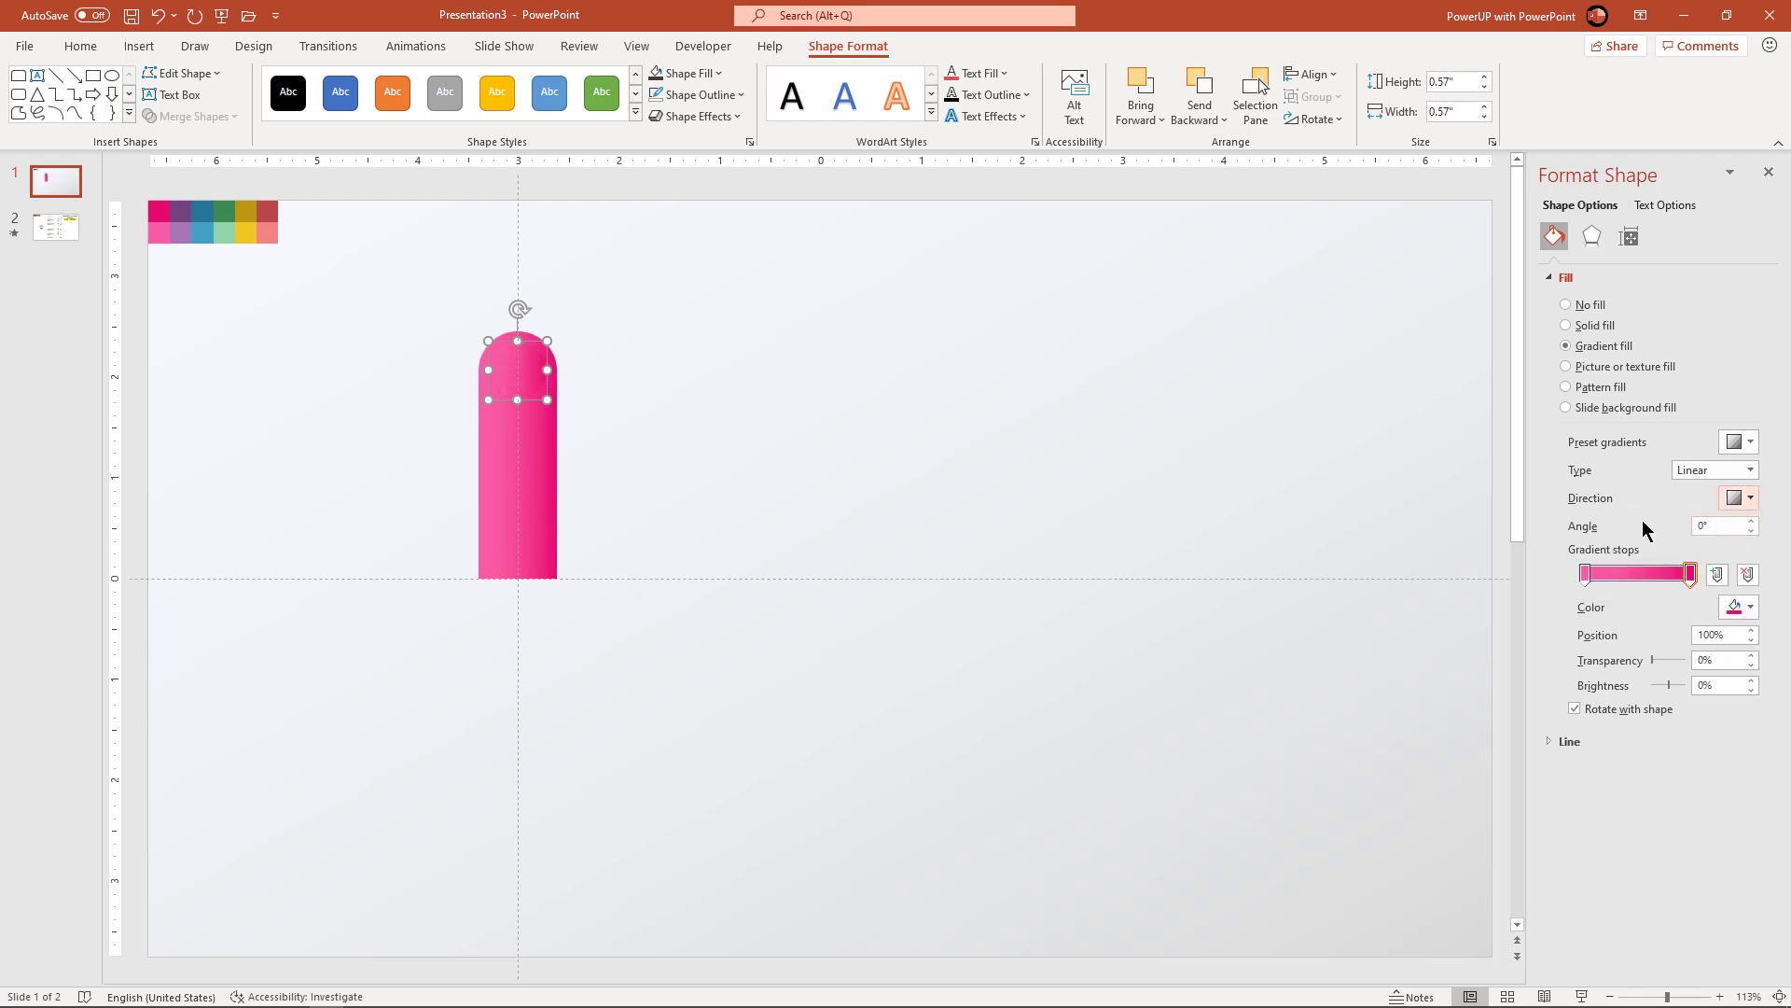
pyautogui.click(1004, 431)
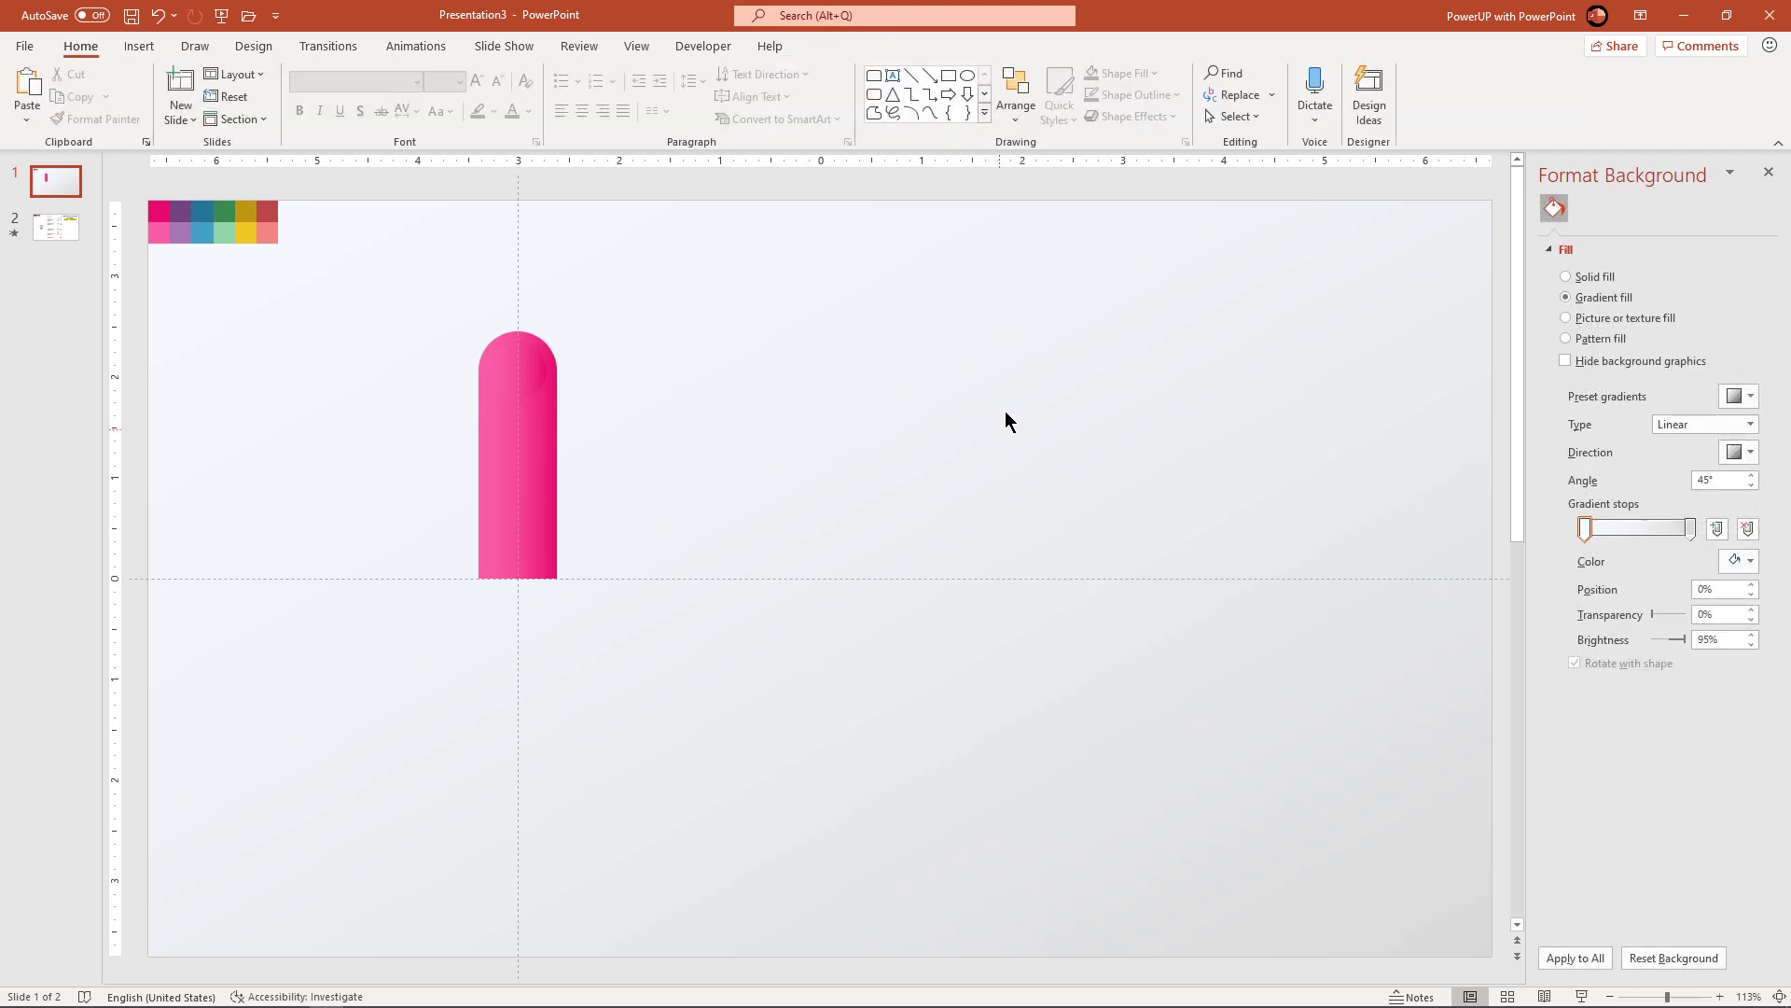
# - Group the pink bar and its circle into one shape
pyautogui.moveTo(416, 306); pyautogui.dragTo(635, 644)
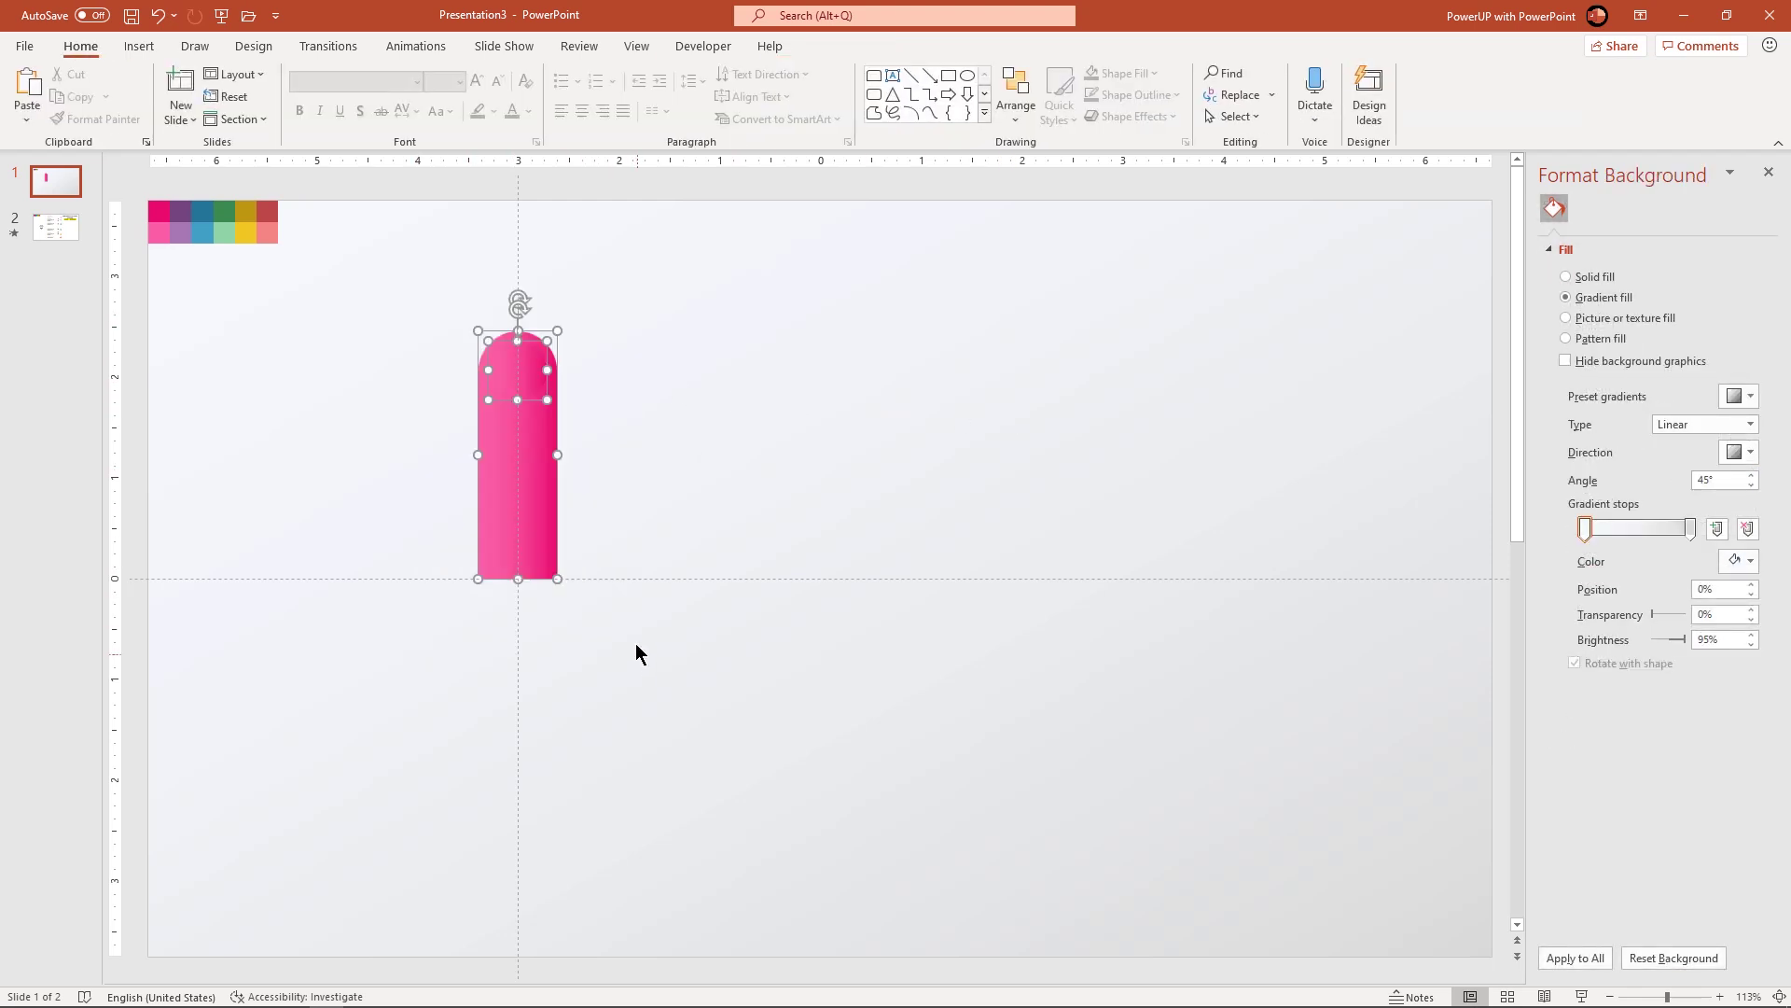
pyautogui.rightClick(531, 510)
pyautogui.moveTo(605, 638)
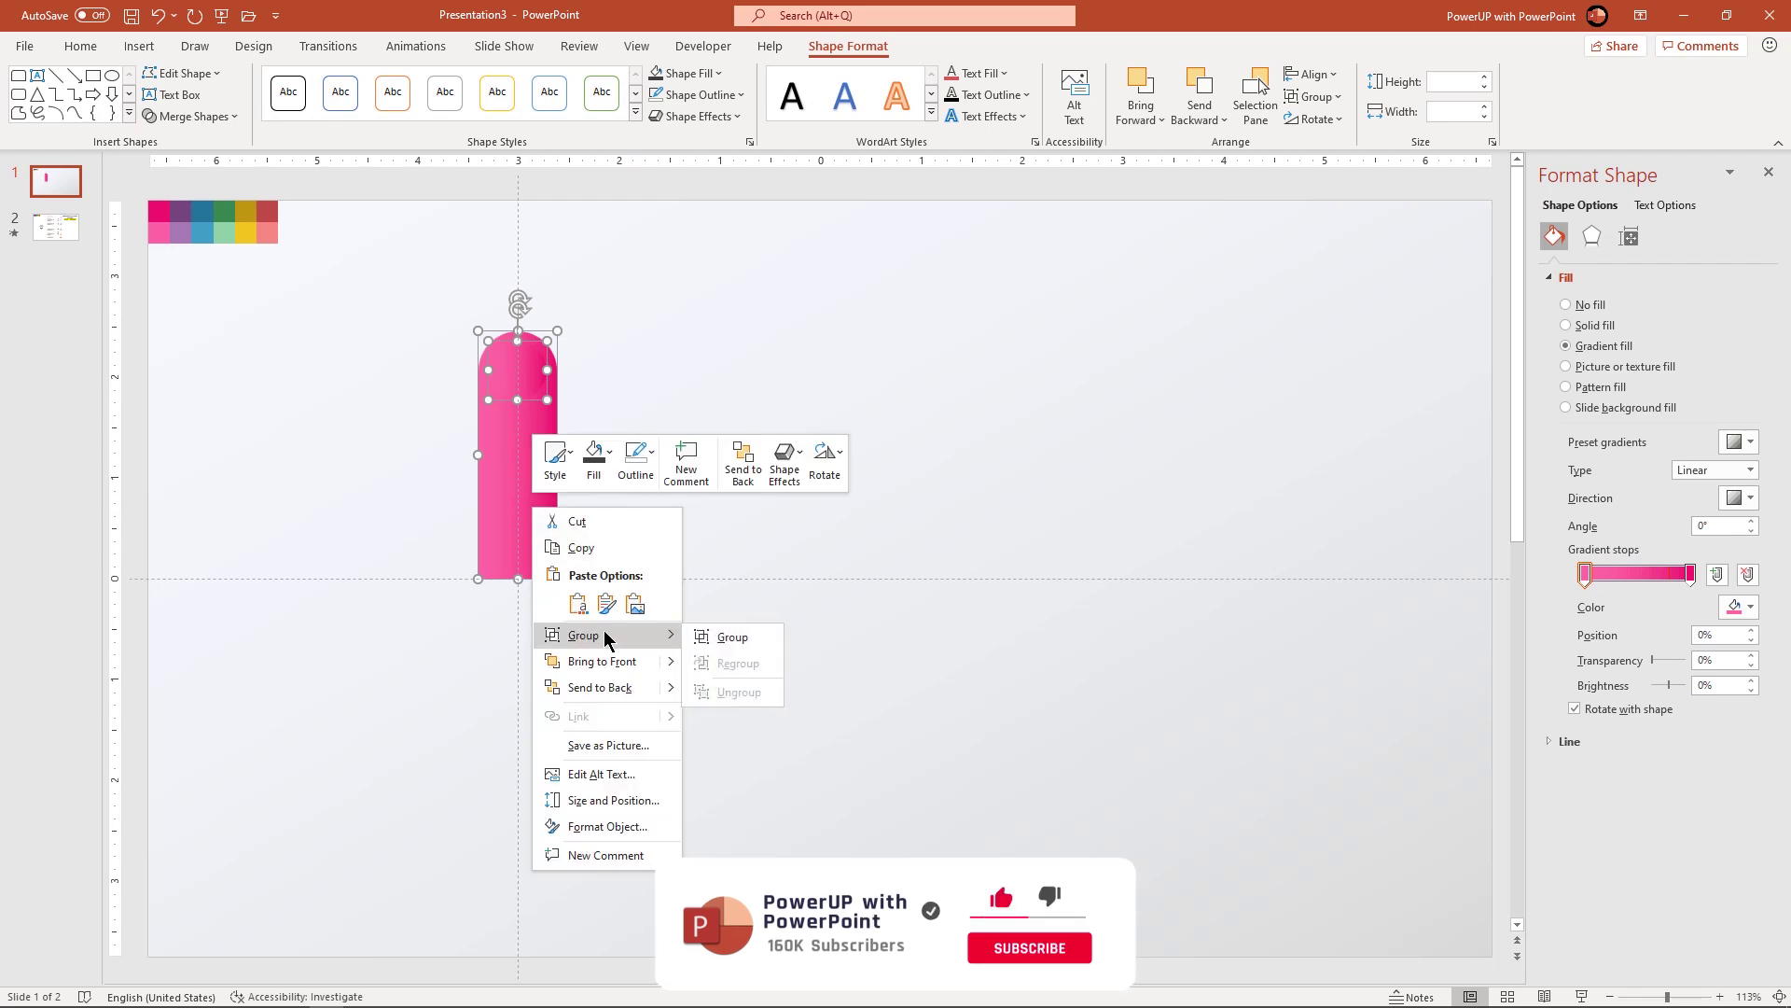
pyautogui.click(720, 636)
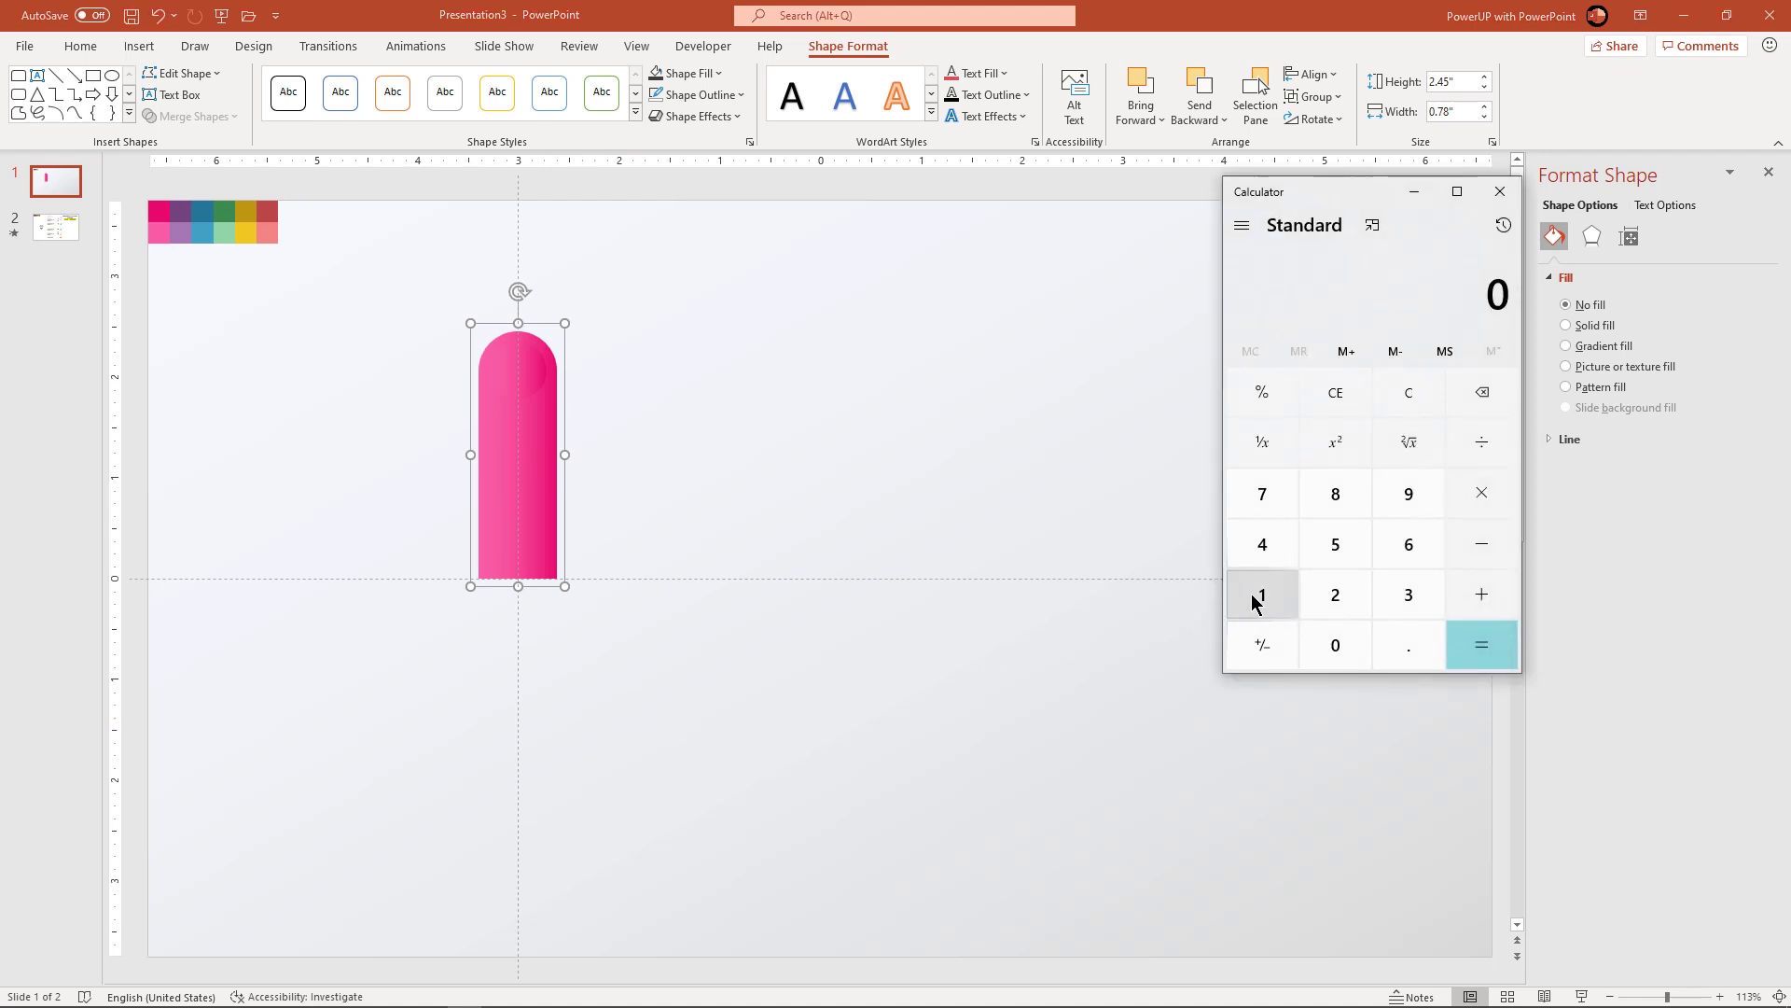
# - Compute 180 ÷ 5 = 36 in Calculator, then minimize it
pyautogui.click(1260, 597)
pyautogui.click(1332, 504)
pyautogui.click(1330, 644)
pyautogui.click(1485, 446)
pyautogui.click(1340, 546)
pyautogui.click(1472, 641)
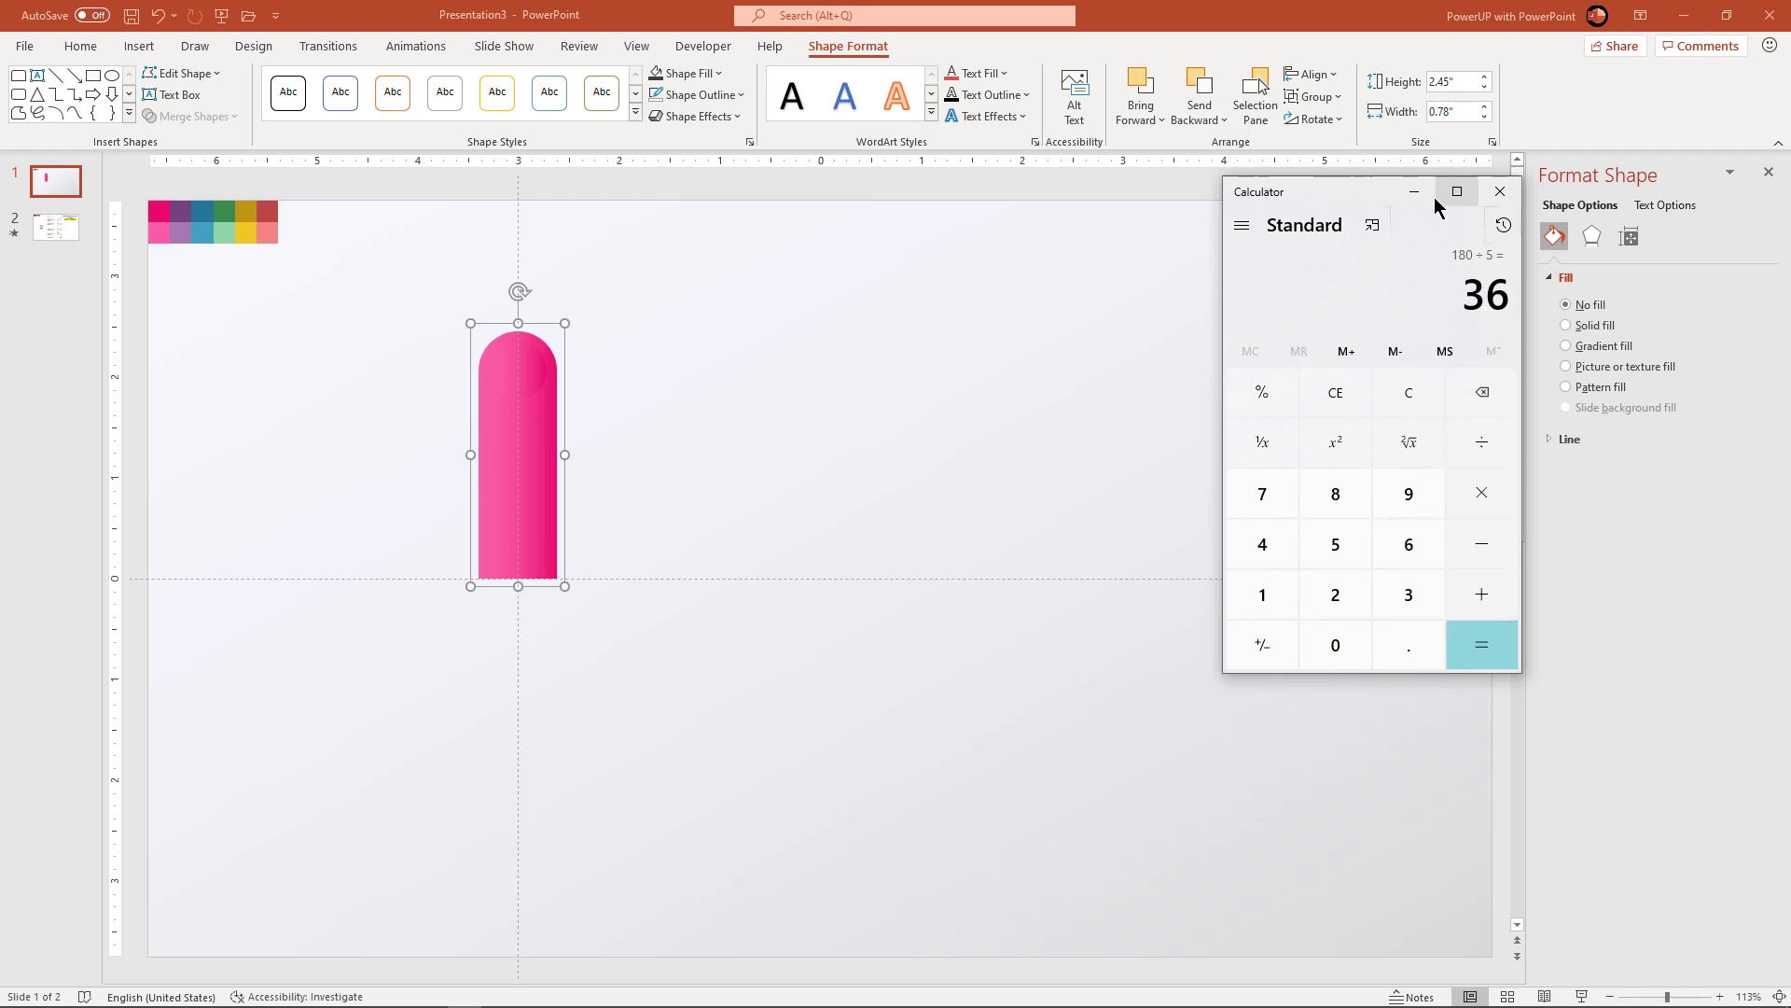
pyautogui.click(1410, 190)
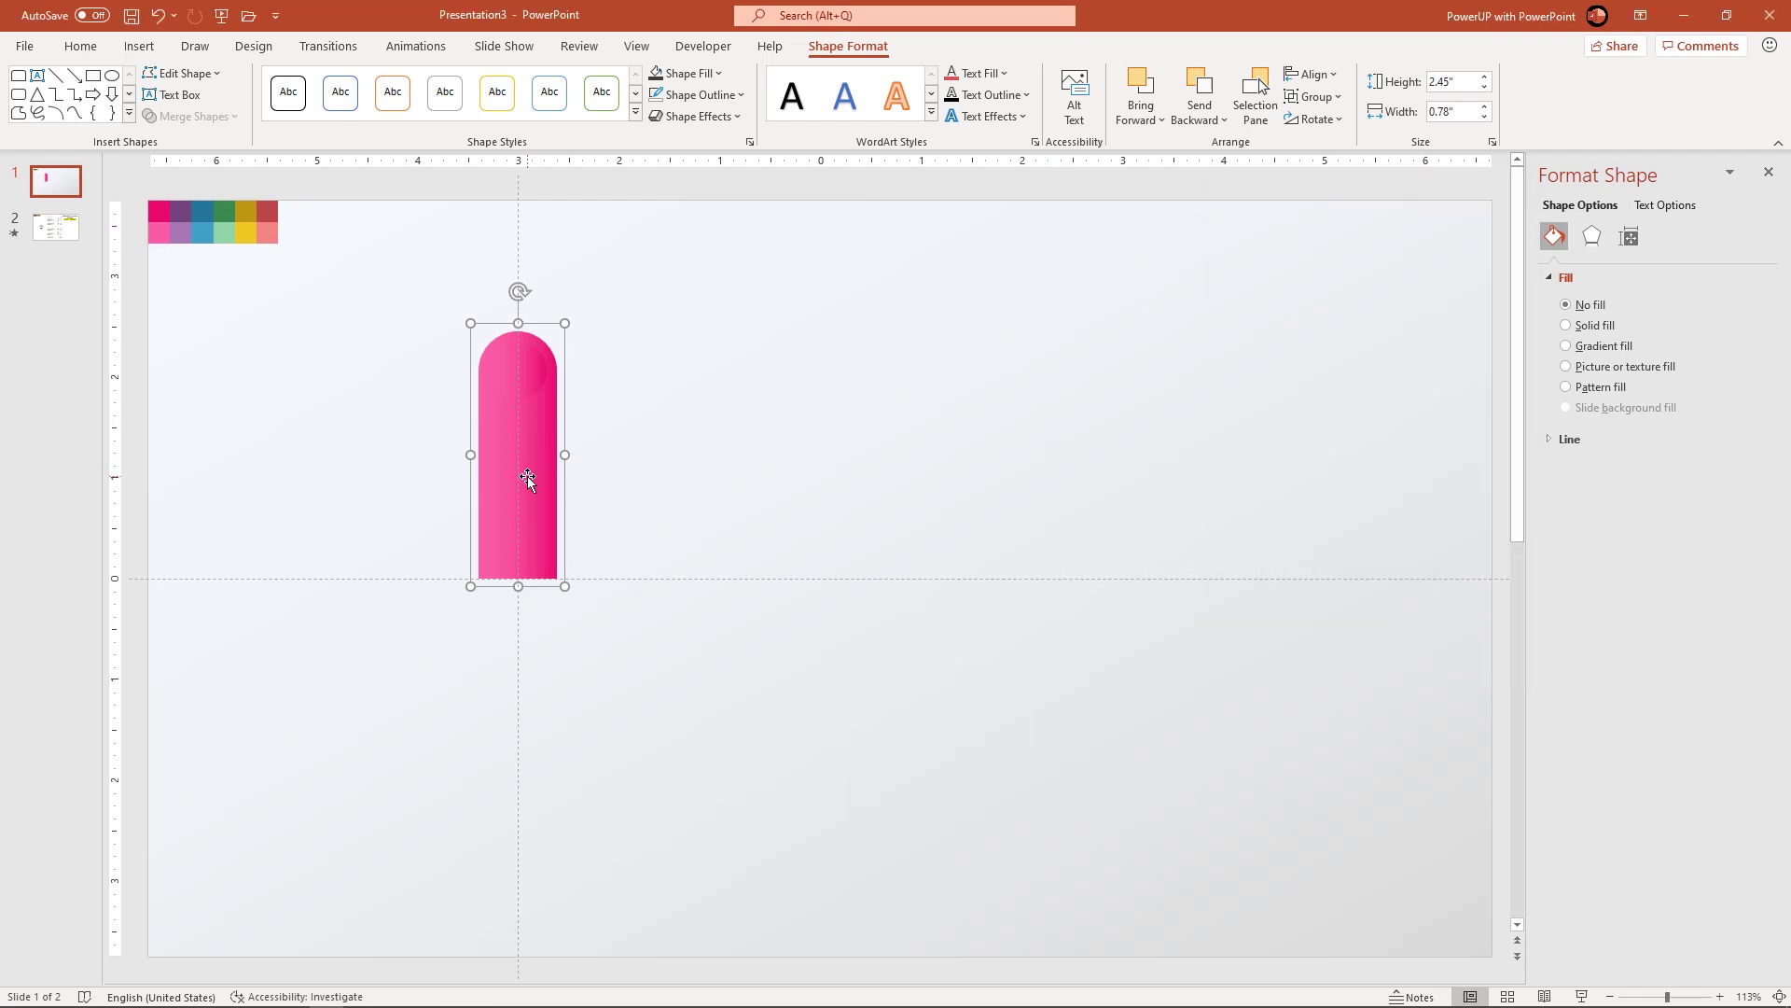
# - Duplicate the bar, rotate the copy 36° and place it against the vertical bar
pyautogui.hotkey('ctrl', 'd')
pyautogui.moveTo(523, 482); pyautogui.dragTo(674, 492)
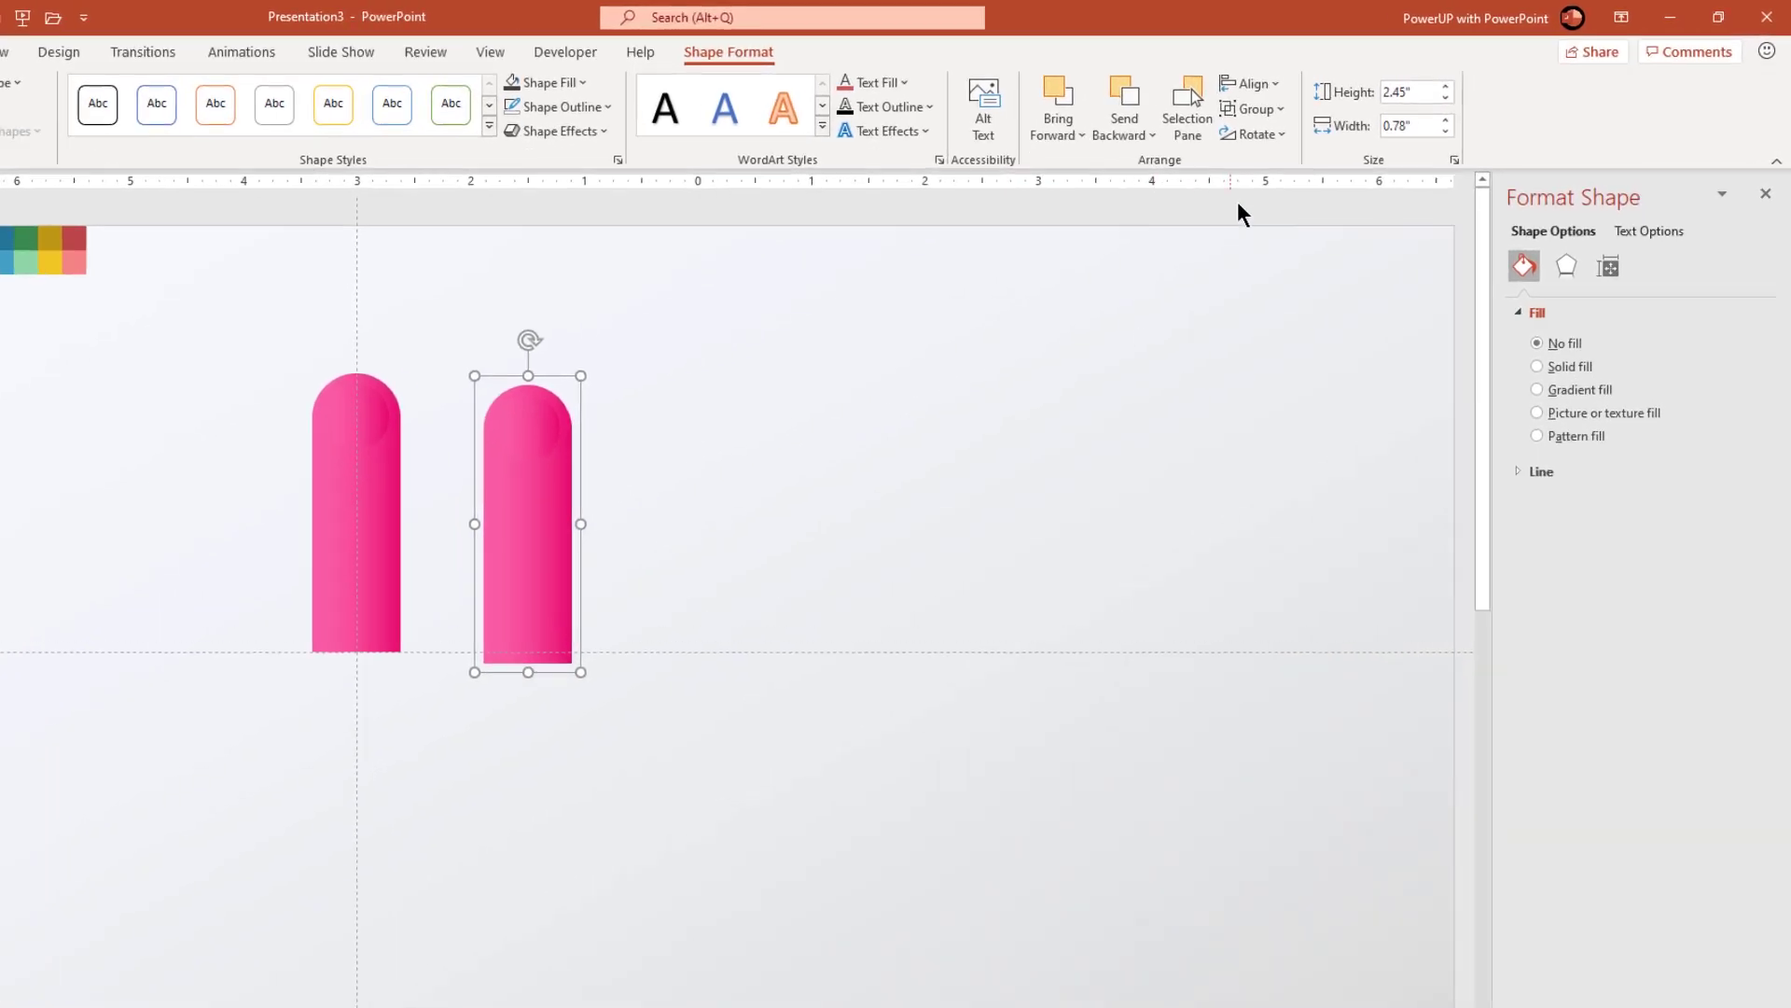
pyautogui.click(1317, 121)
pyautogui.click(1321, 257)
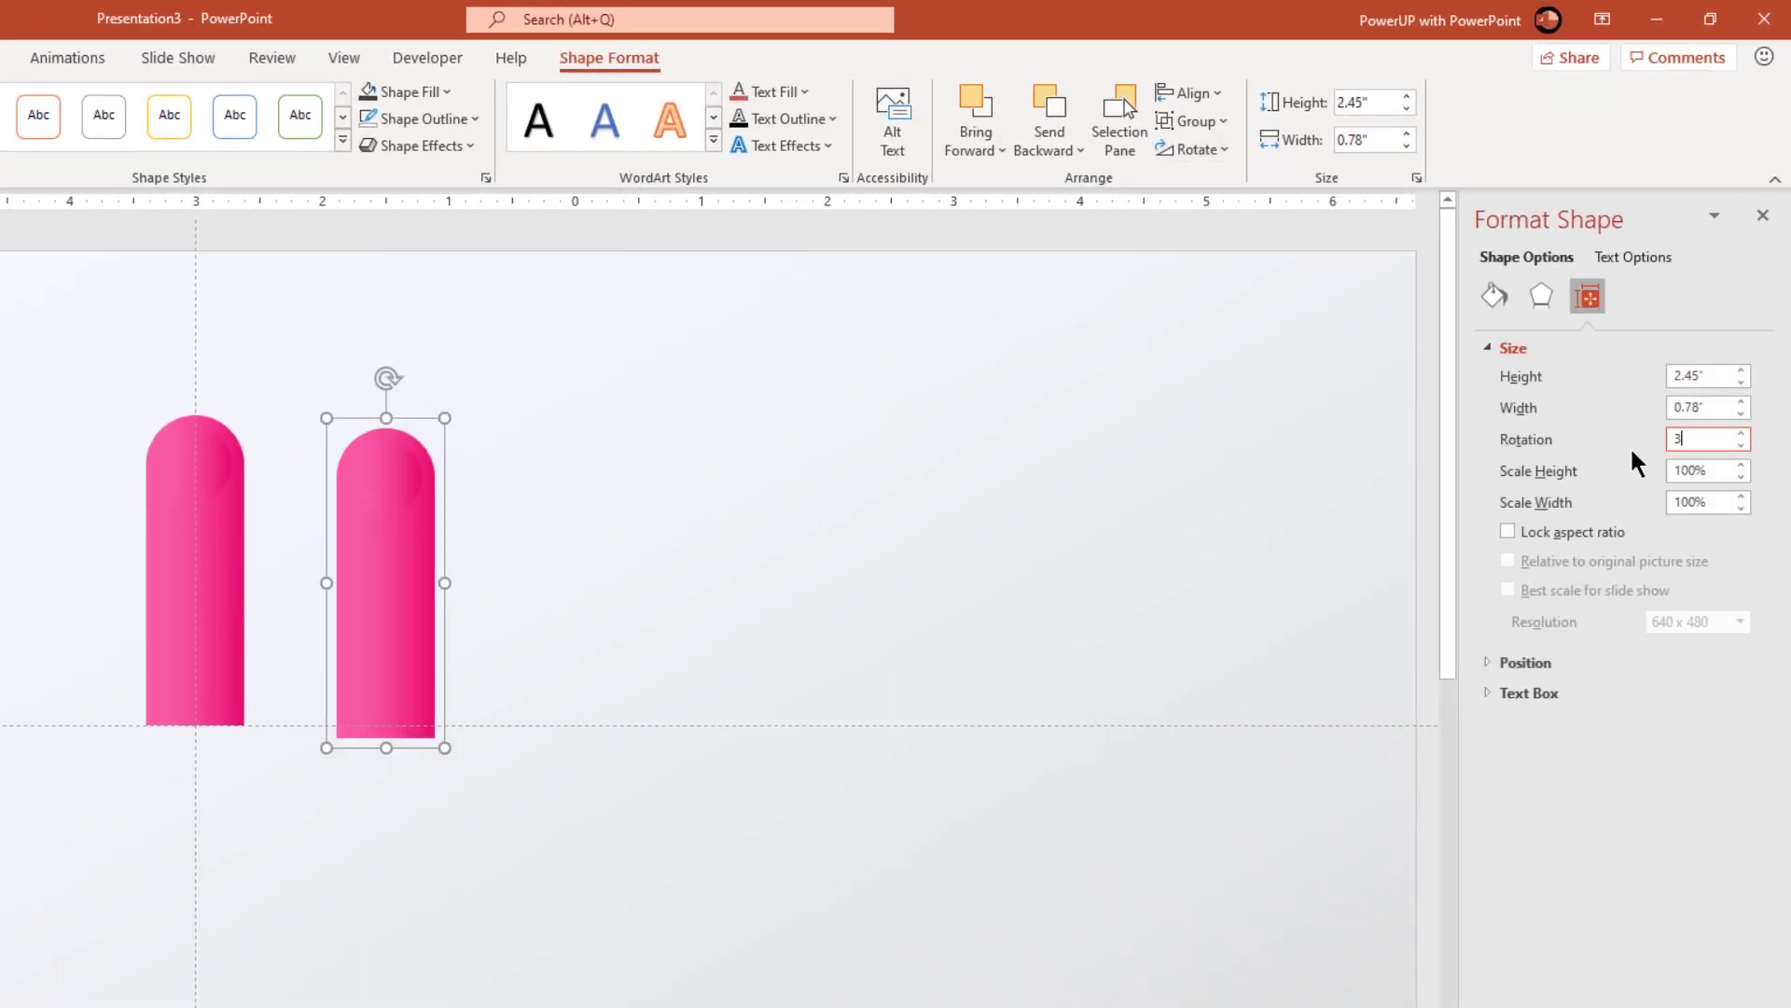
pyautogui.write('36')
pyautogui.press('Return')
pyautogui.moveTo(392, 556); pyautogui.dragTo(294, 592)
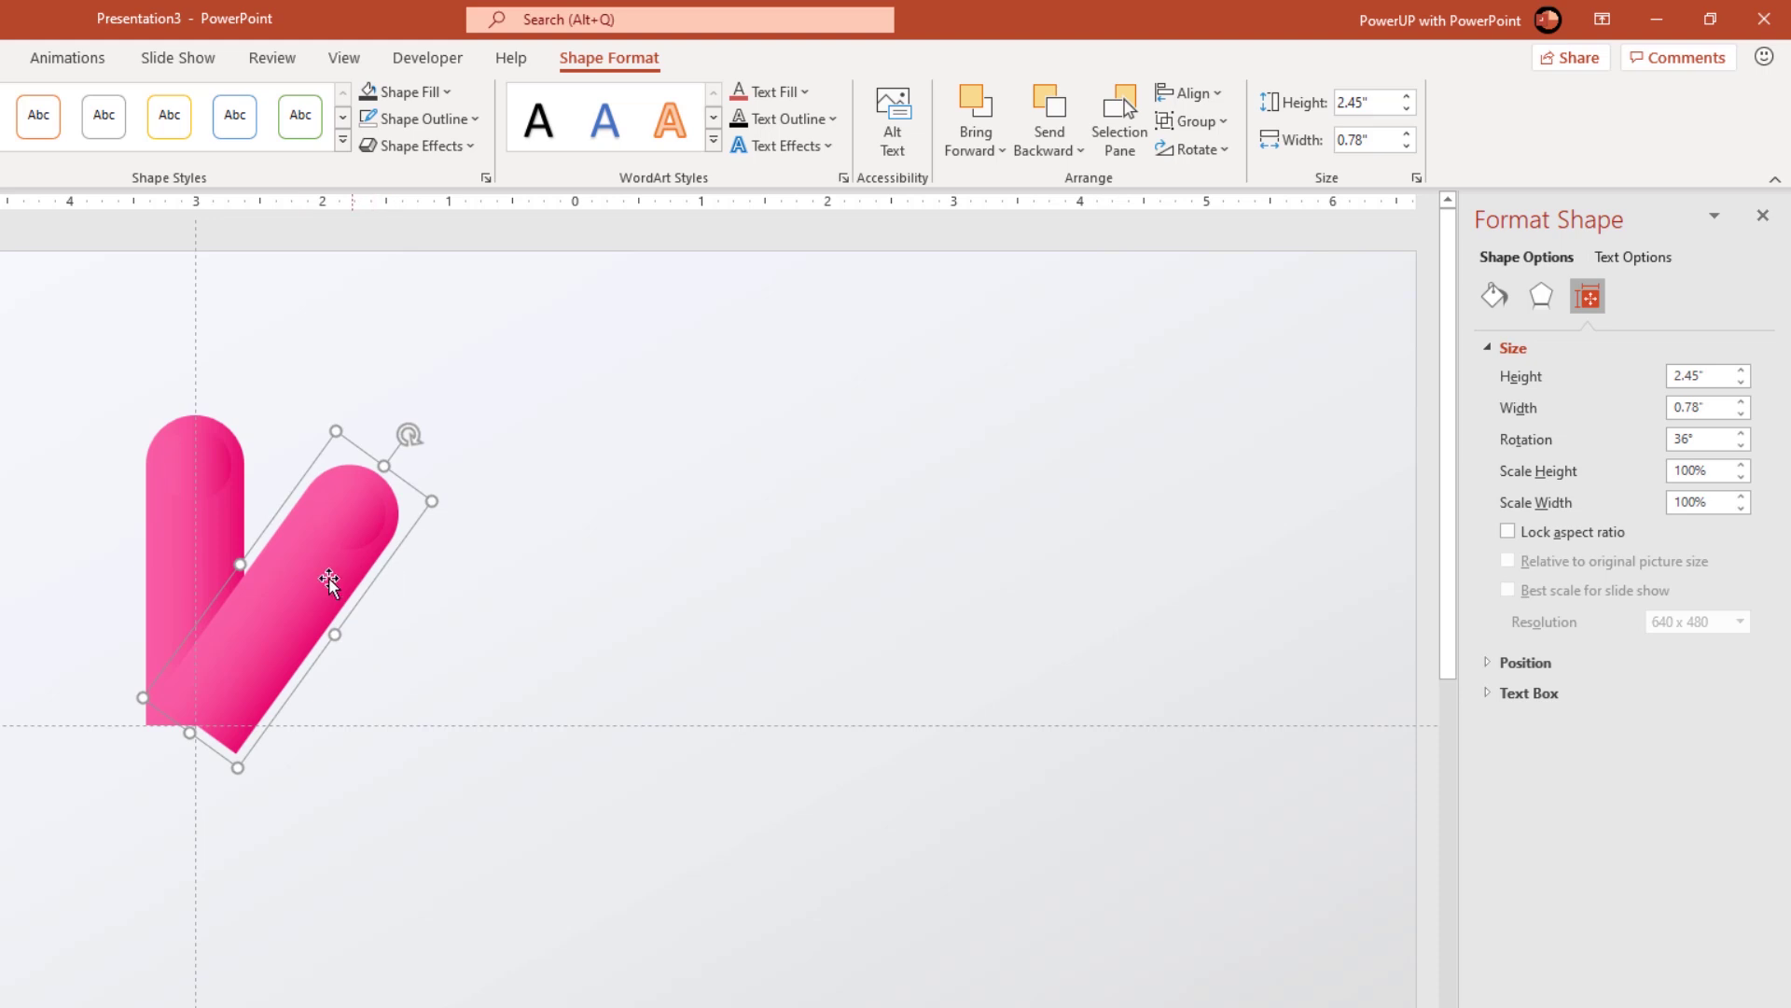
# - Add a 72° copy of the bar and nudge it into the fan
pyautogui.hotkey('ctrl', 'd')
pyautogui.moveTo(333, 592); pyautogui.dragTo(595, 623)
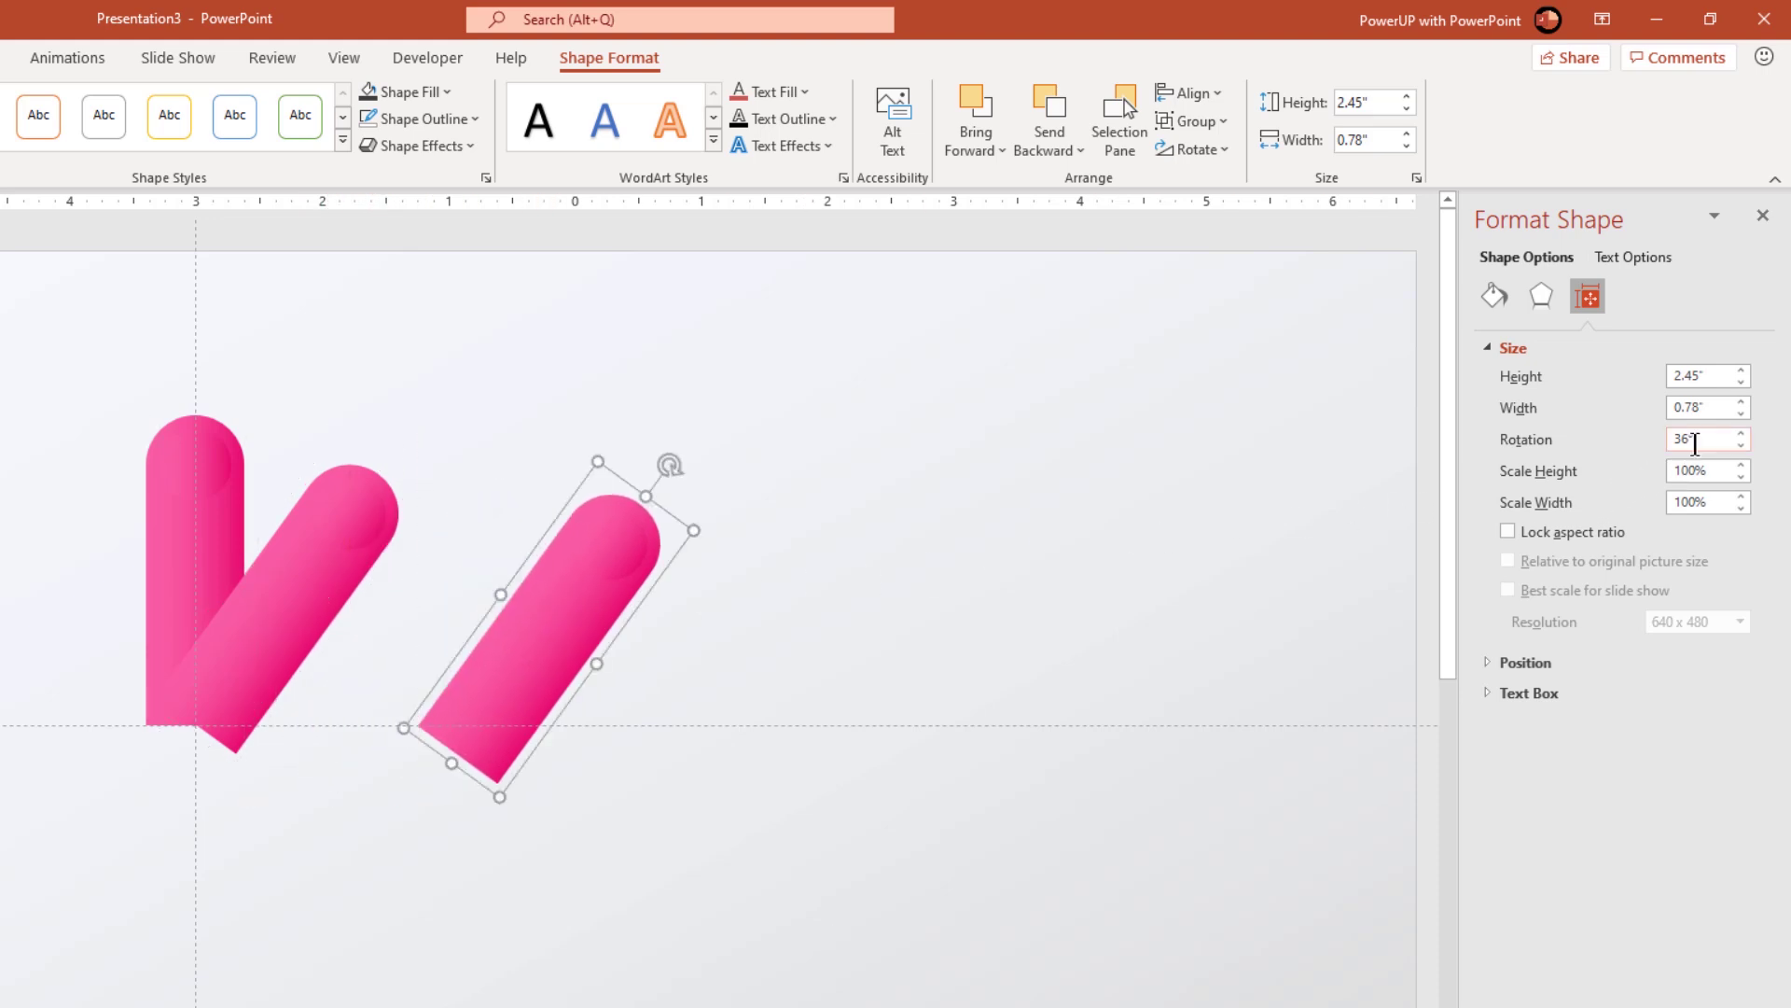
pyautogui.doubleClick(1691, 439)
pyautogui.write('72')
pyautogui.press('Return')
pyautogui.moveTo(551, 637); pyautogui.dragTo(354, 689)
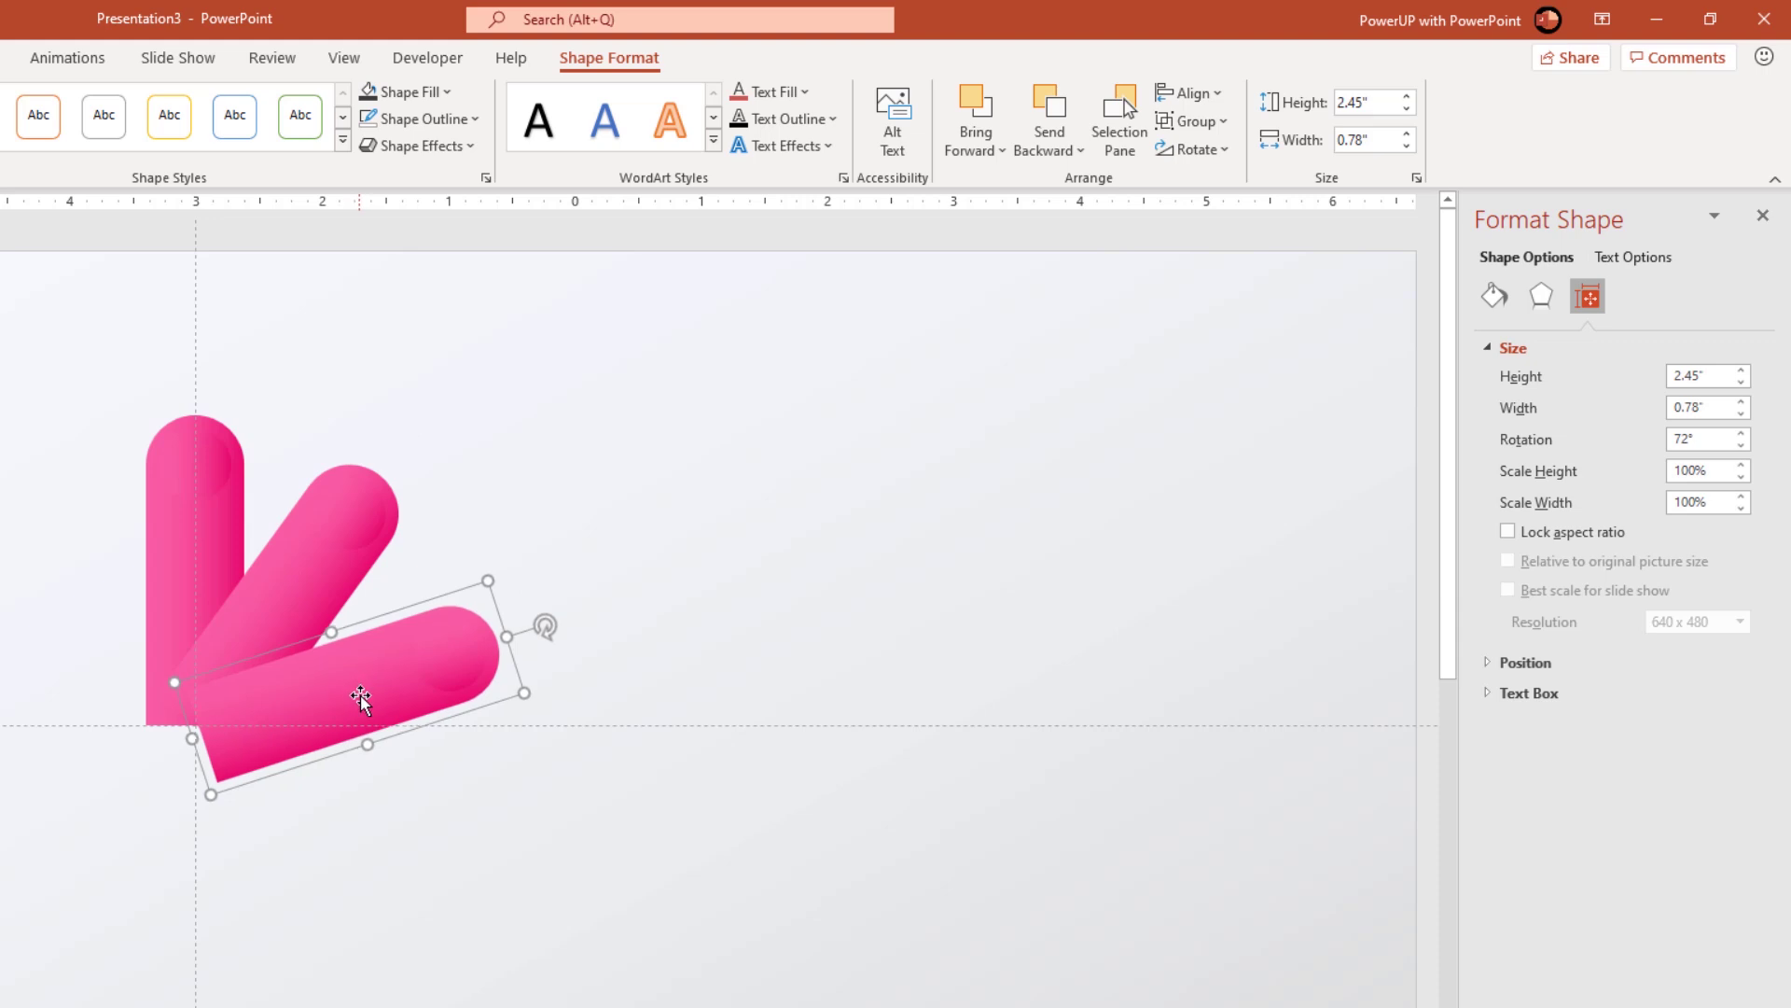
pyautogui.hotkey('ctrl', 'Up')
pyautogui.hotkey('ctrl', 'Up')
pyautogui.hotkey('ctrl', 'Up')
pyautogui.hotkey('ctrl', 'Up')
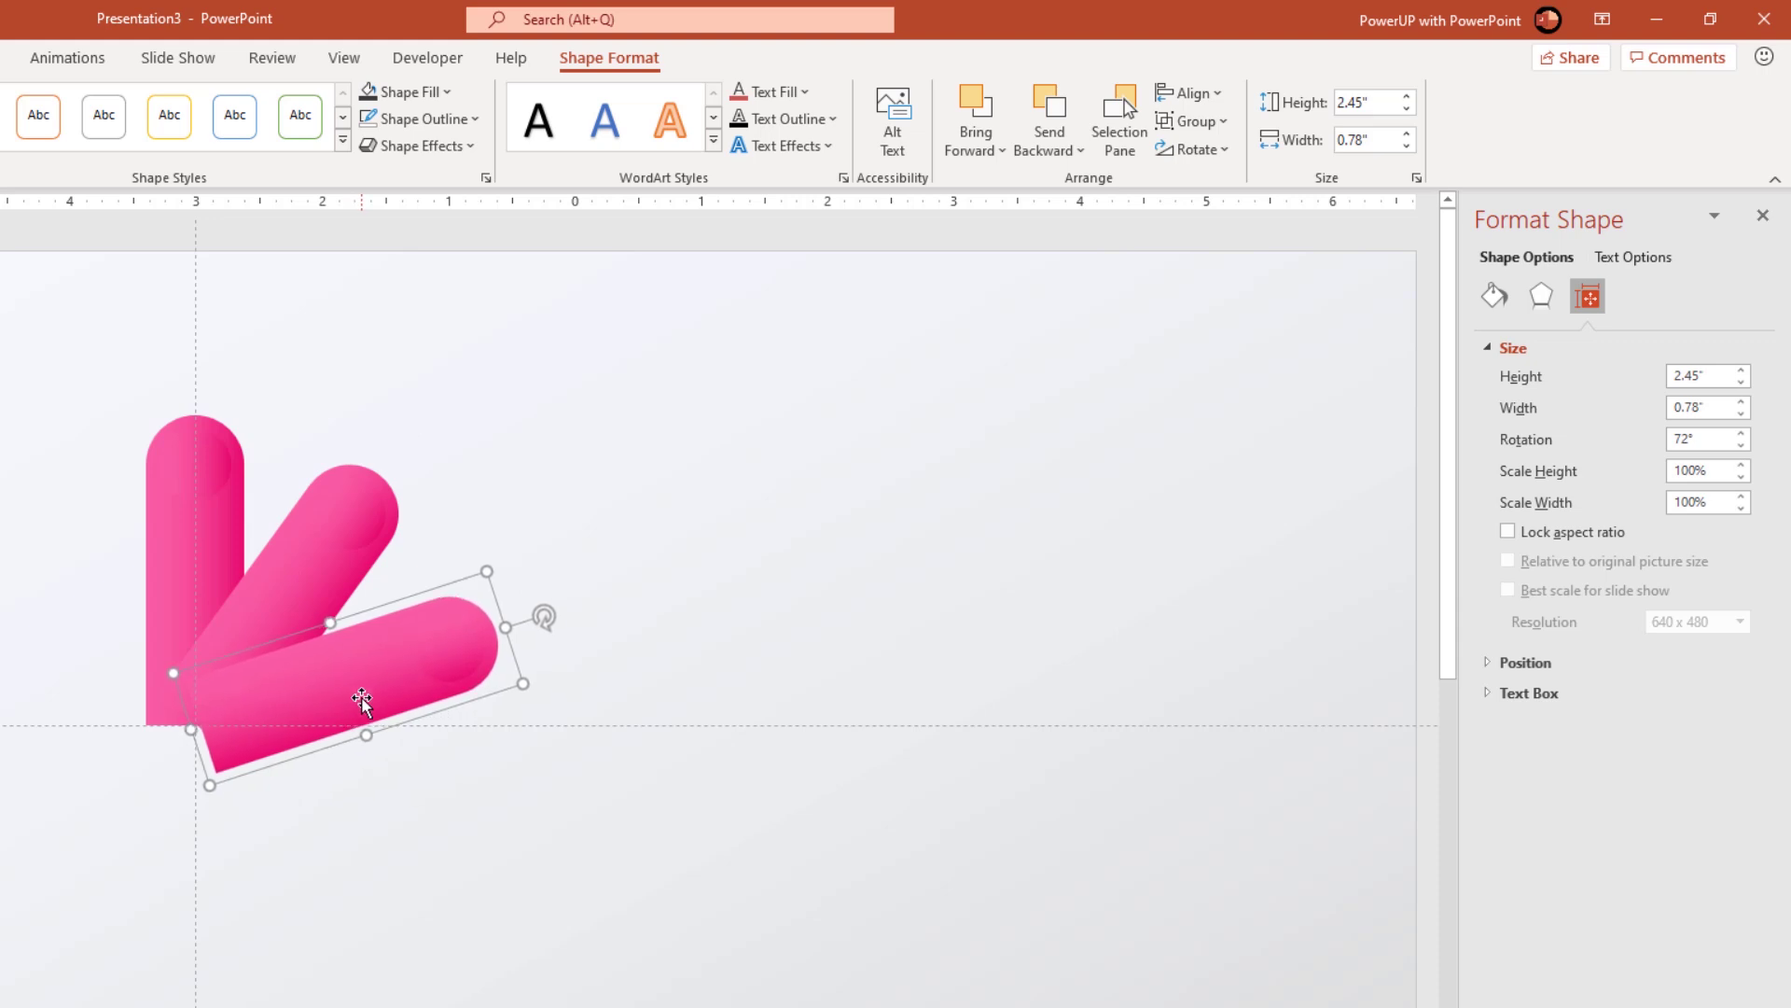
pyautogui.hotkey('ctrl', 'Left')
pyautogui.hotkey('ctrl', 'Left')
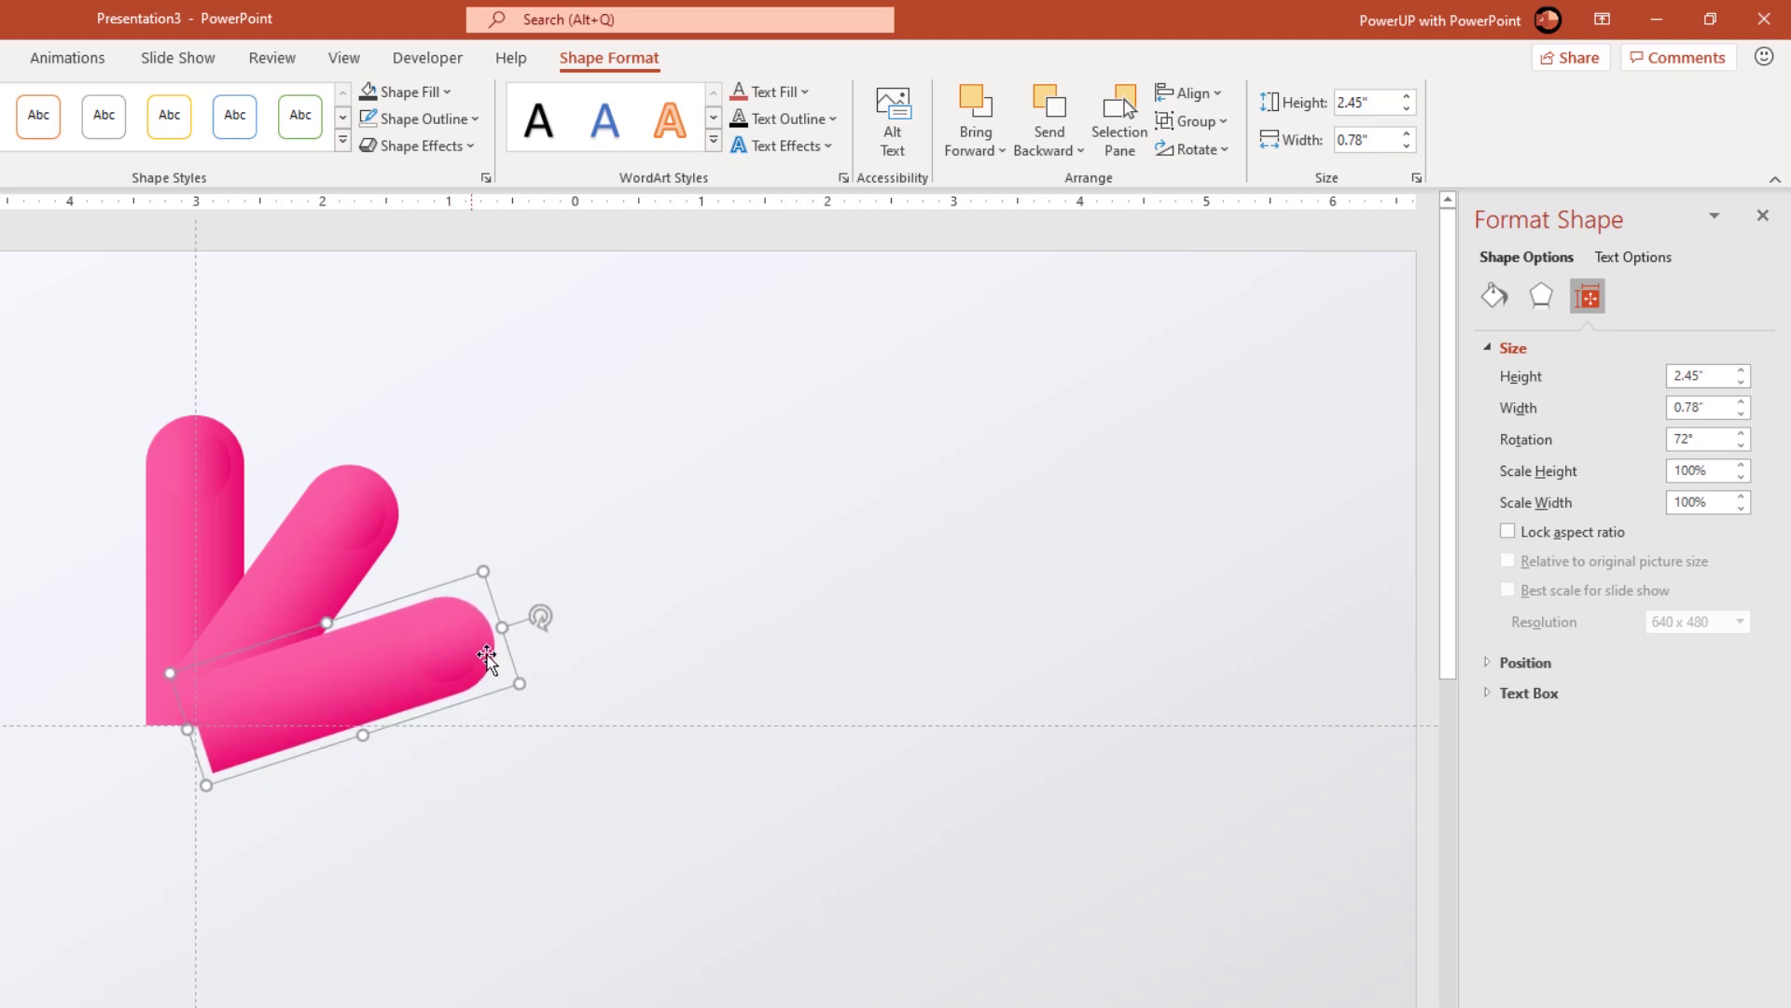
pyautogui.click(600, 611)
pyautogui.click(364, 681)
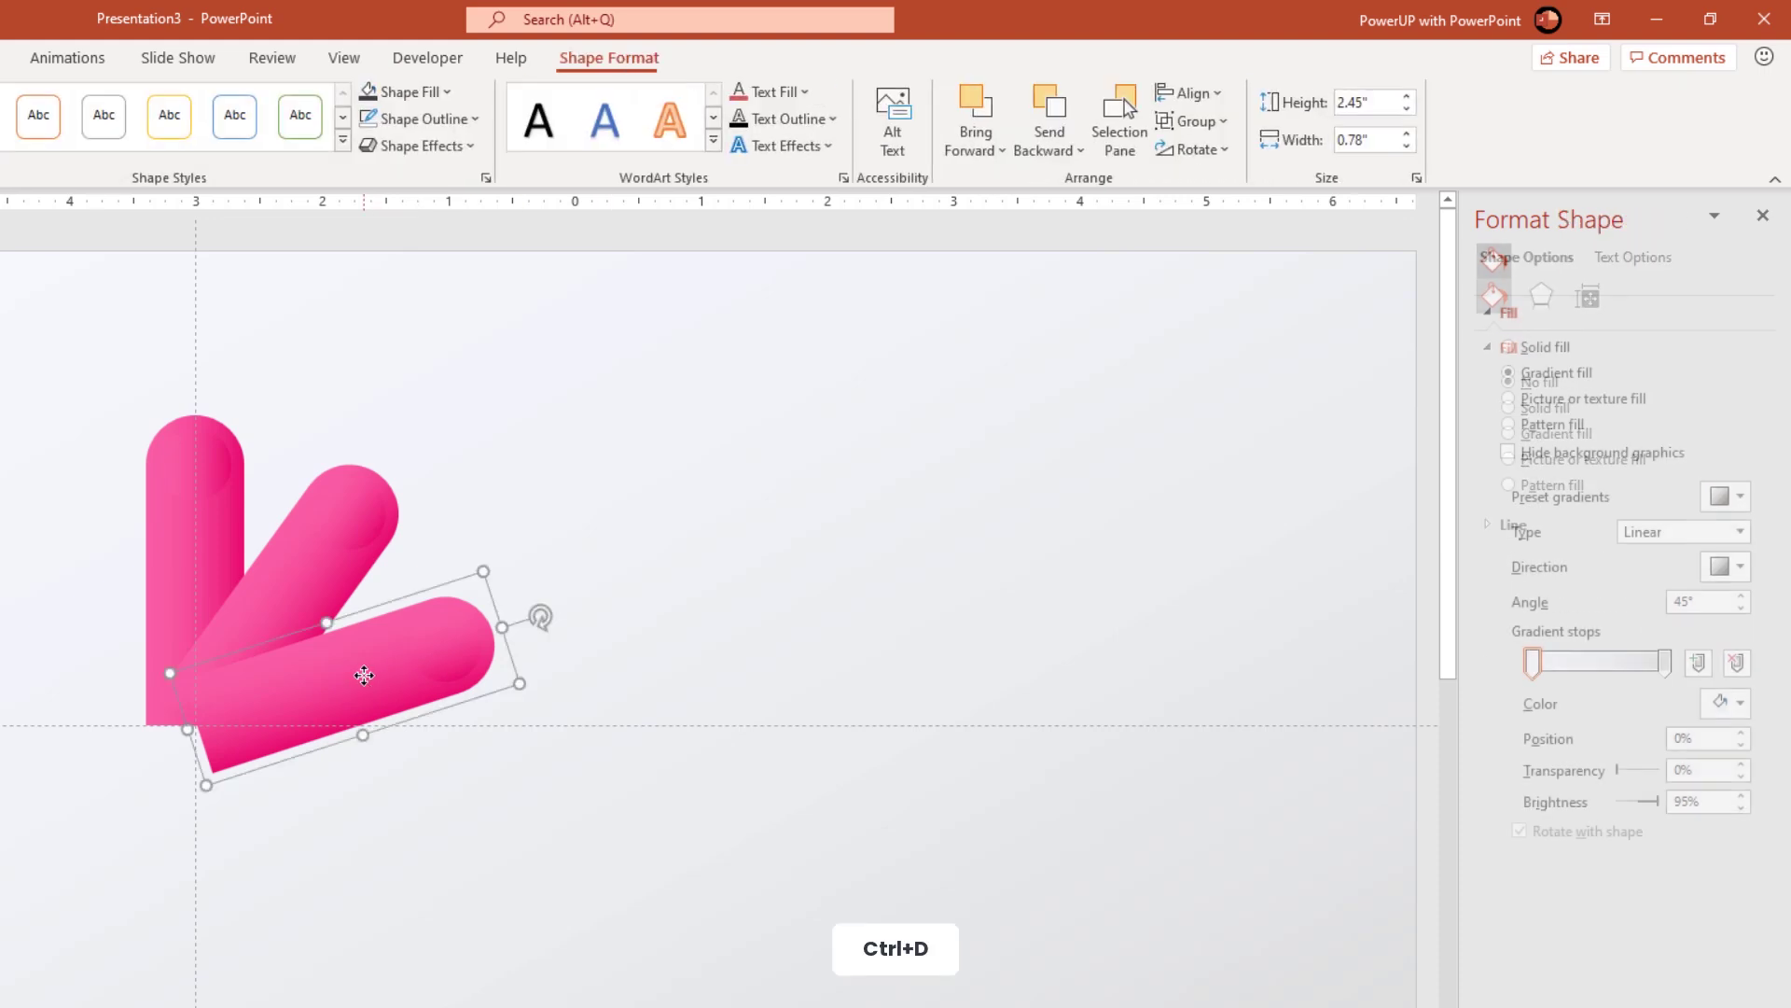
# - Duplicate the 72° bar, flip it vertically and set it at the fan's base below
pyautogui.hotkey('ctrl', 'd')
pyautogui.moveTo(466, 712); pyautogui.dragTo(631, 715)
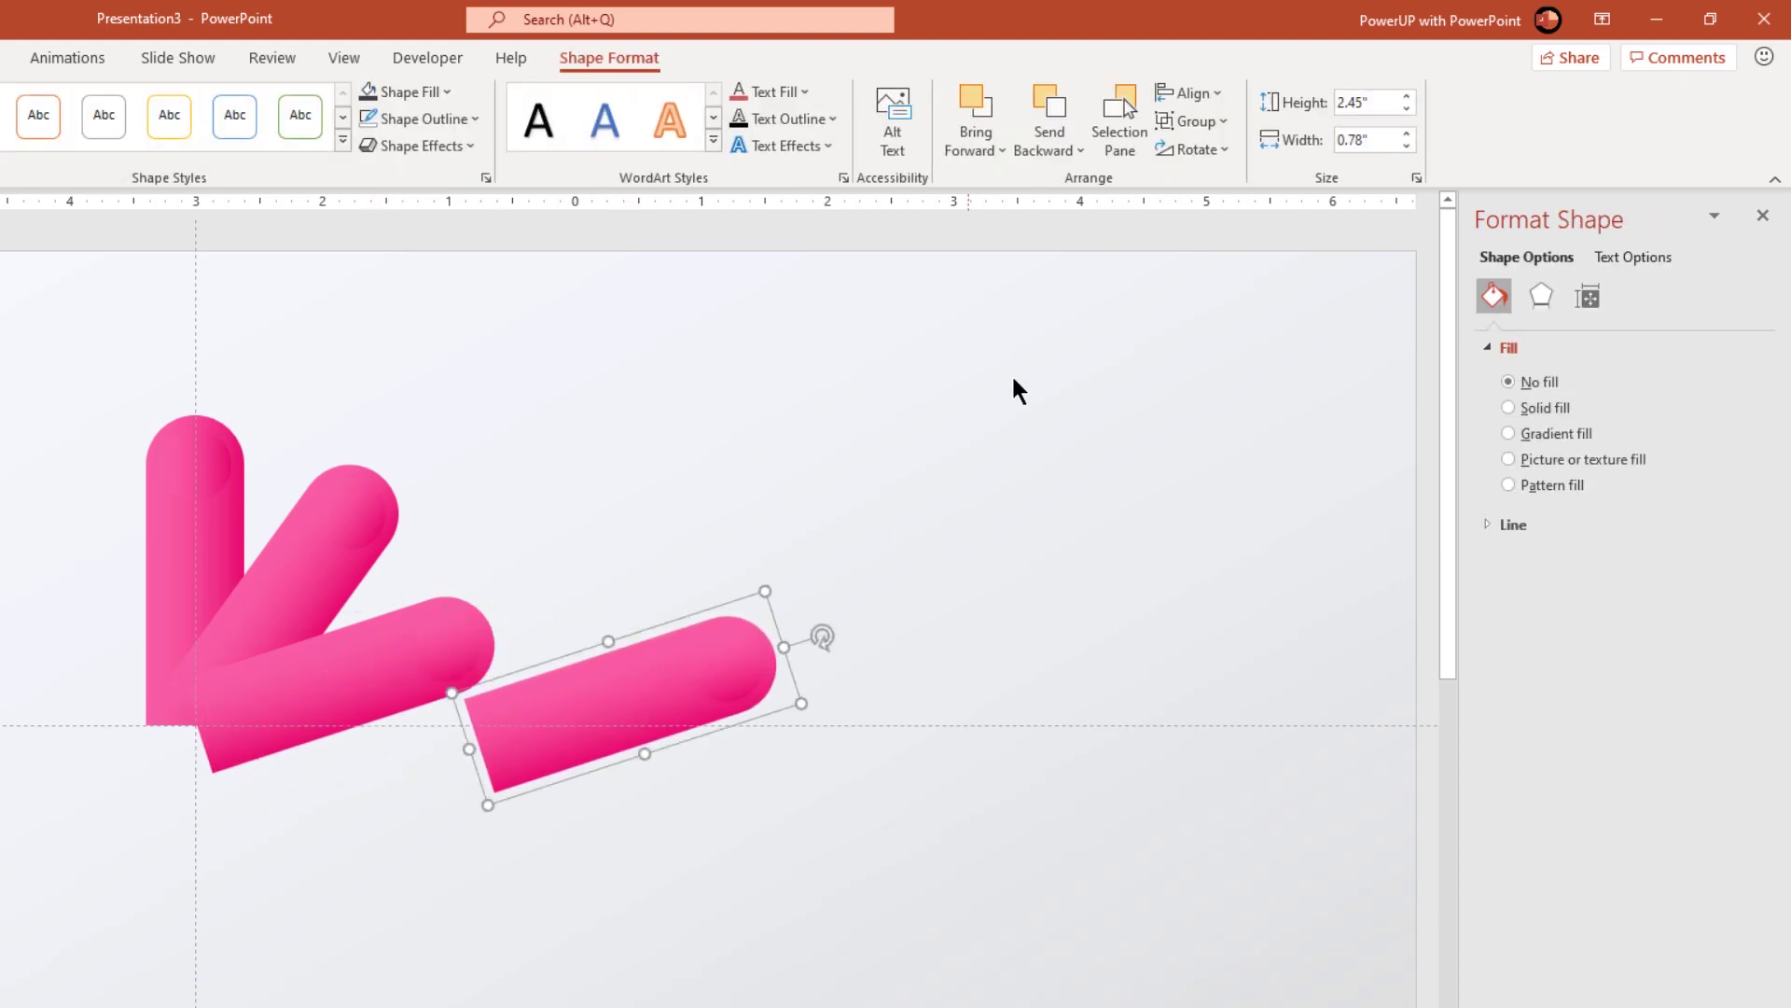
pyautogui.click(1191, 149)
pyautogui.click(1199, 246)
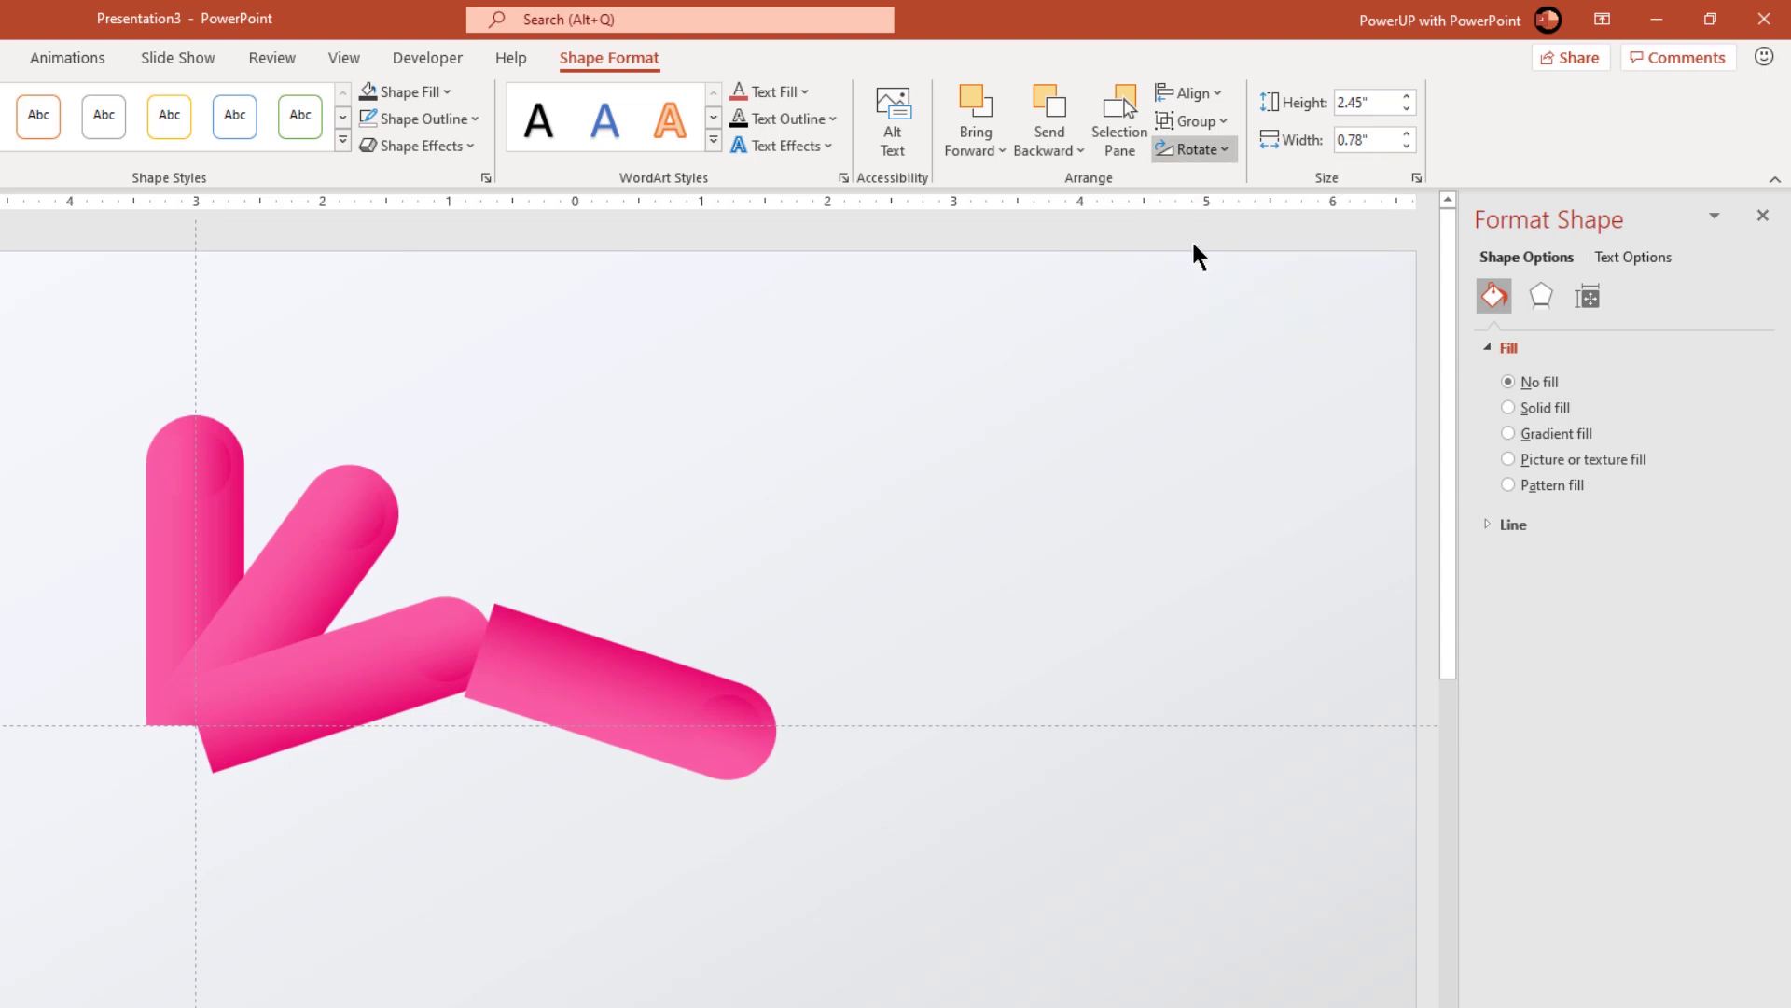
pyautogui.moveTo(559, 680); pyautogui.dragTo(269, 782)
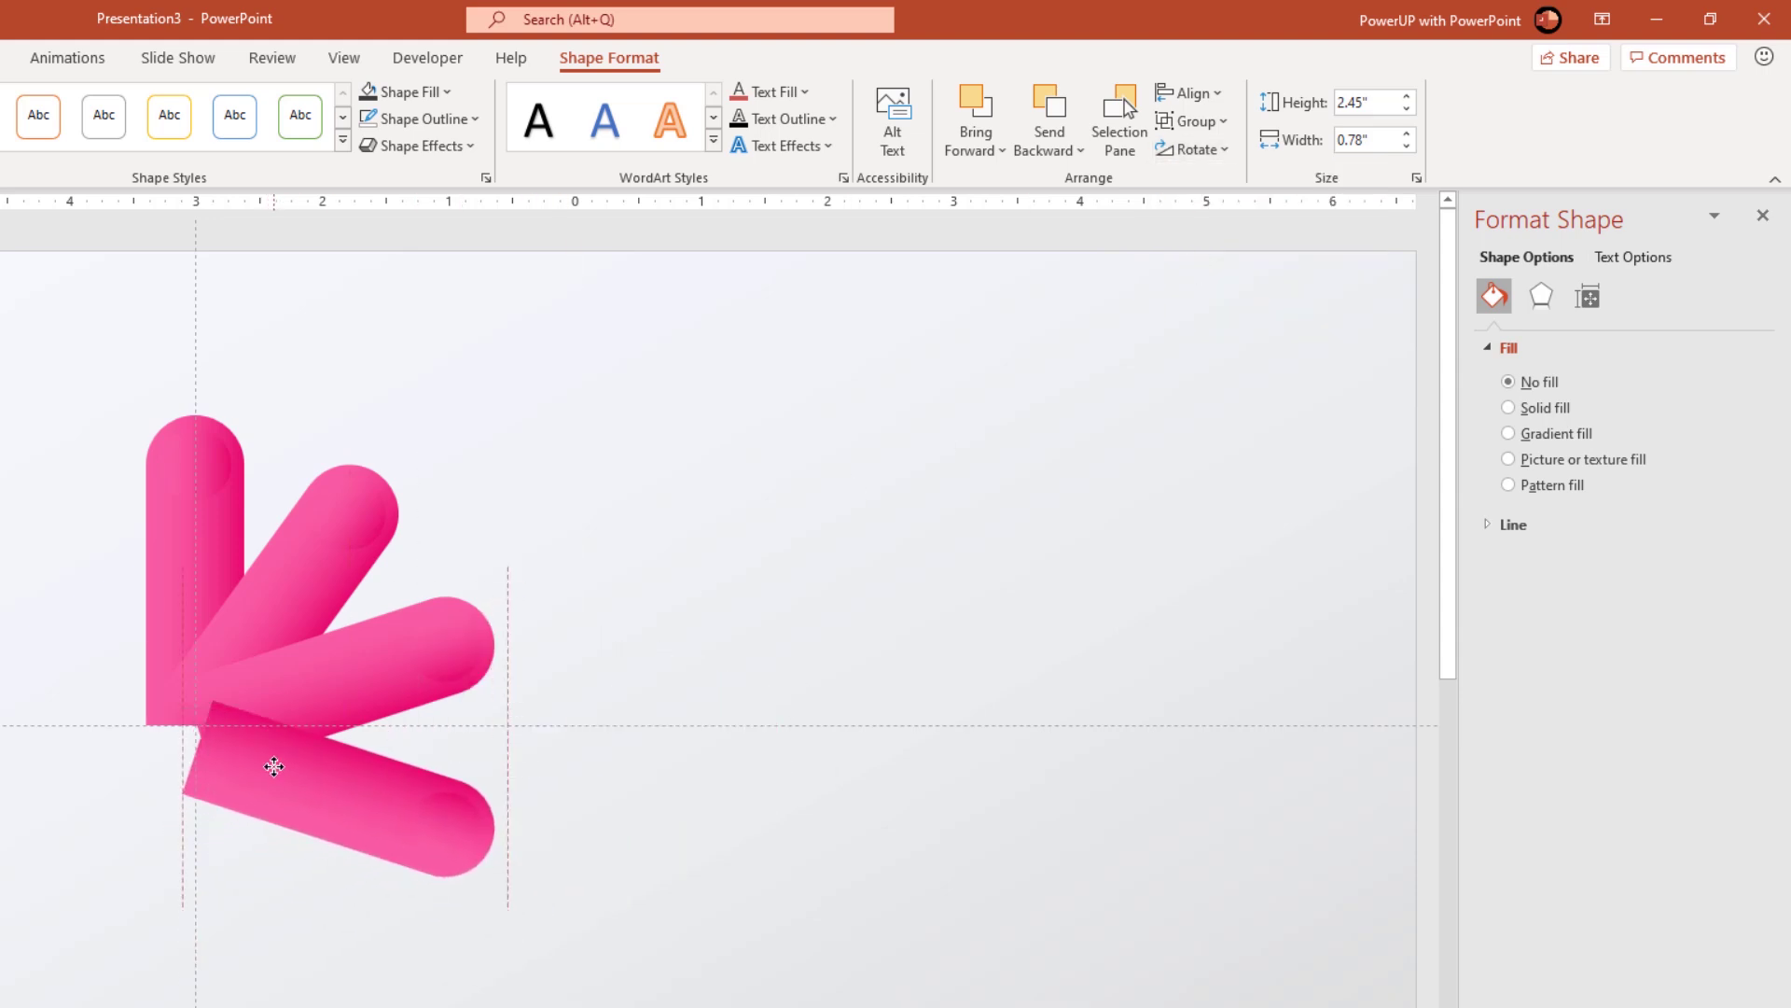
pyautogui.moveTo(273, 766); pyautogui.dragTo(271, 761)
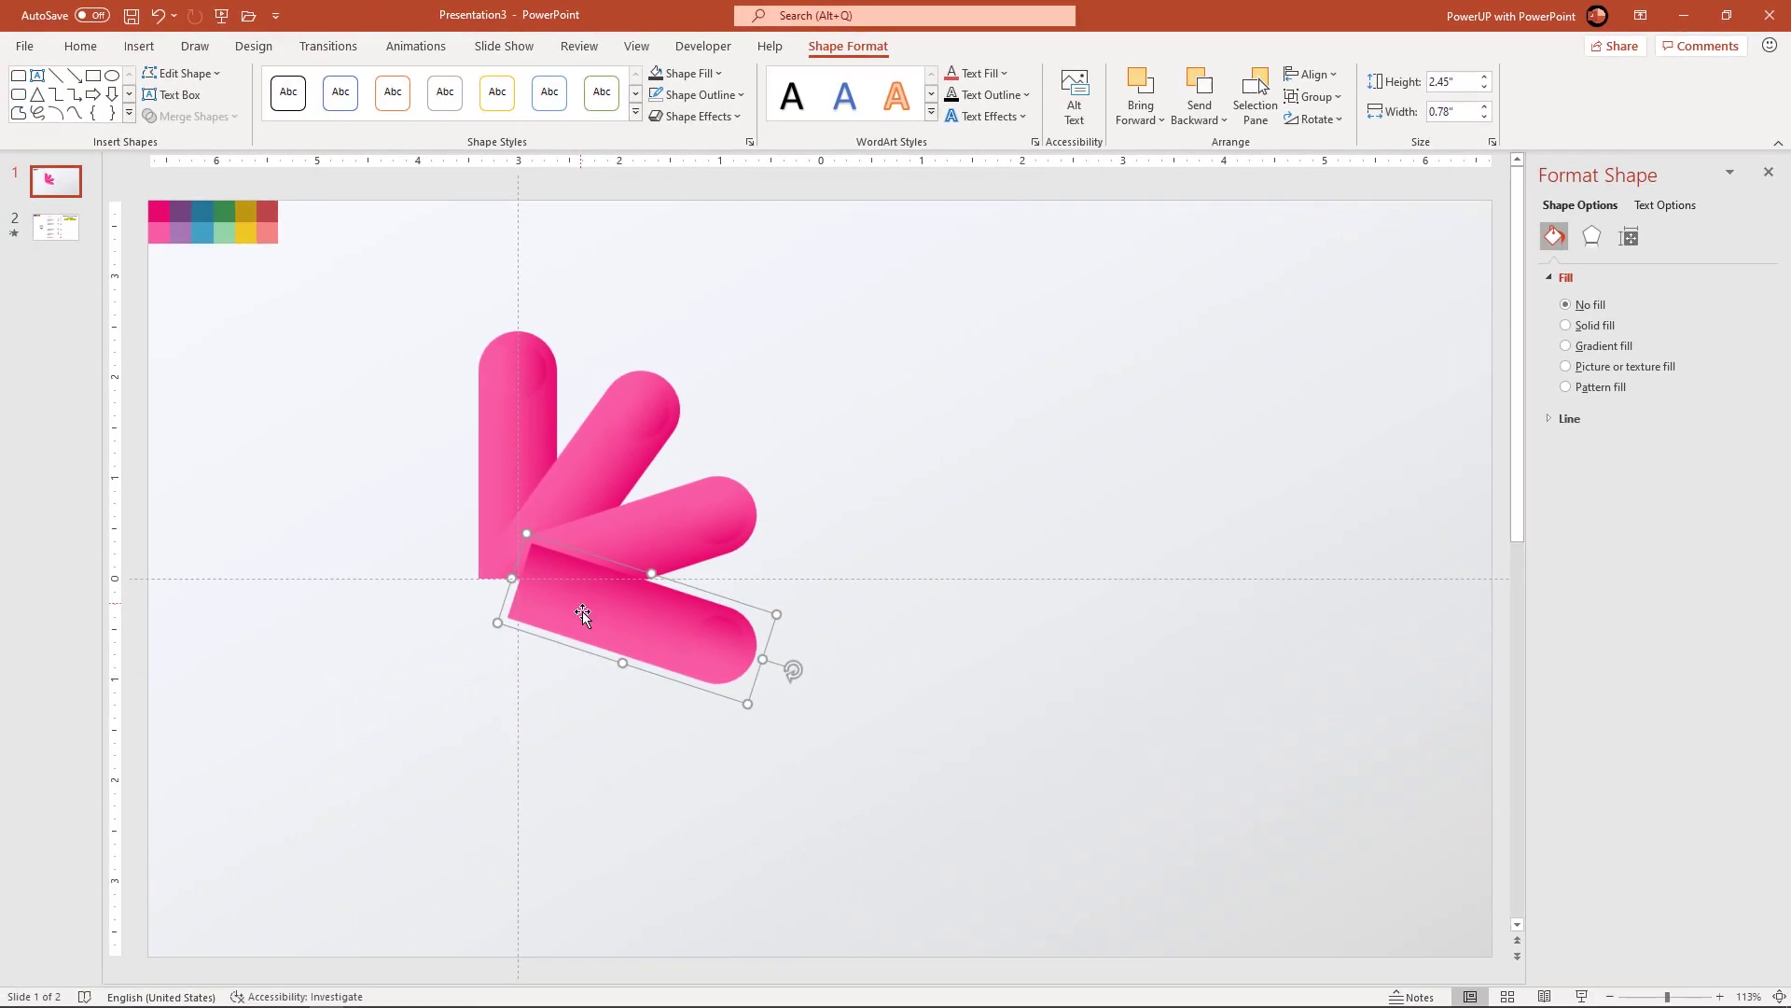
pyautogui.hotkey('ctrl', 'Up')
pyautogui.hotkey('ctrl', 'Up')
pyautogui.hotkey('ctrl', 'Up')
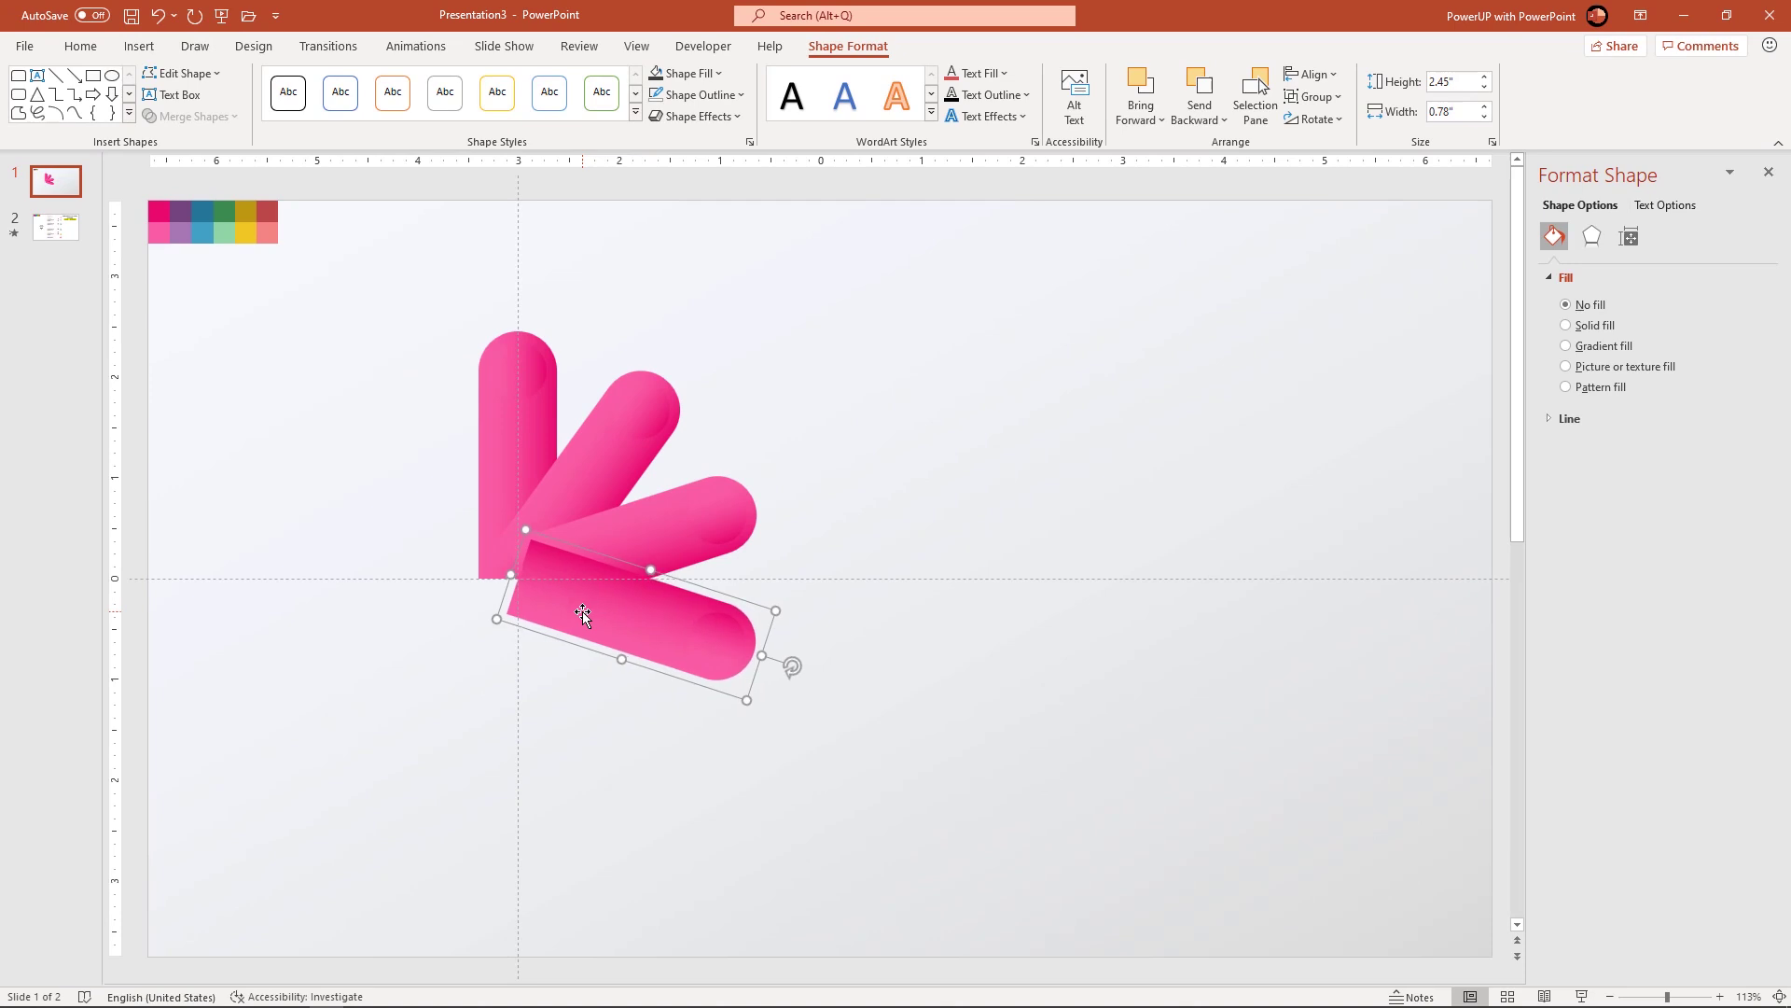
pyautogui.click(848, 641)
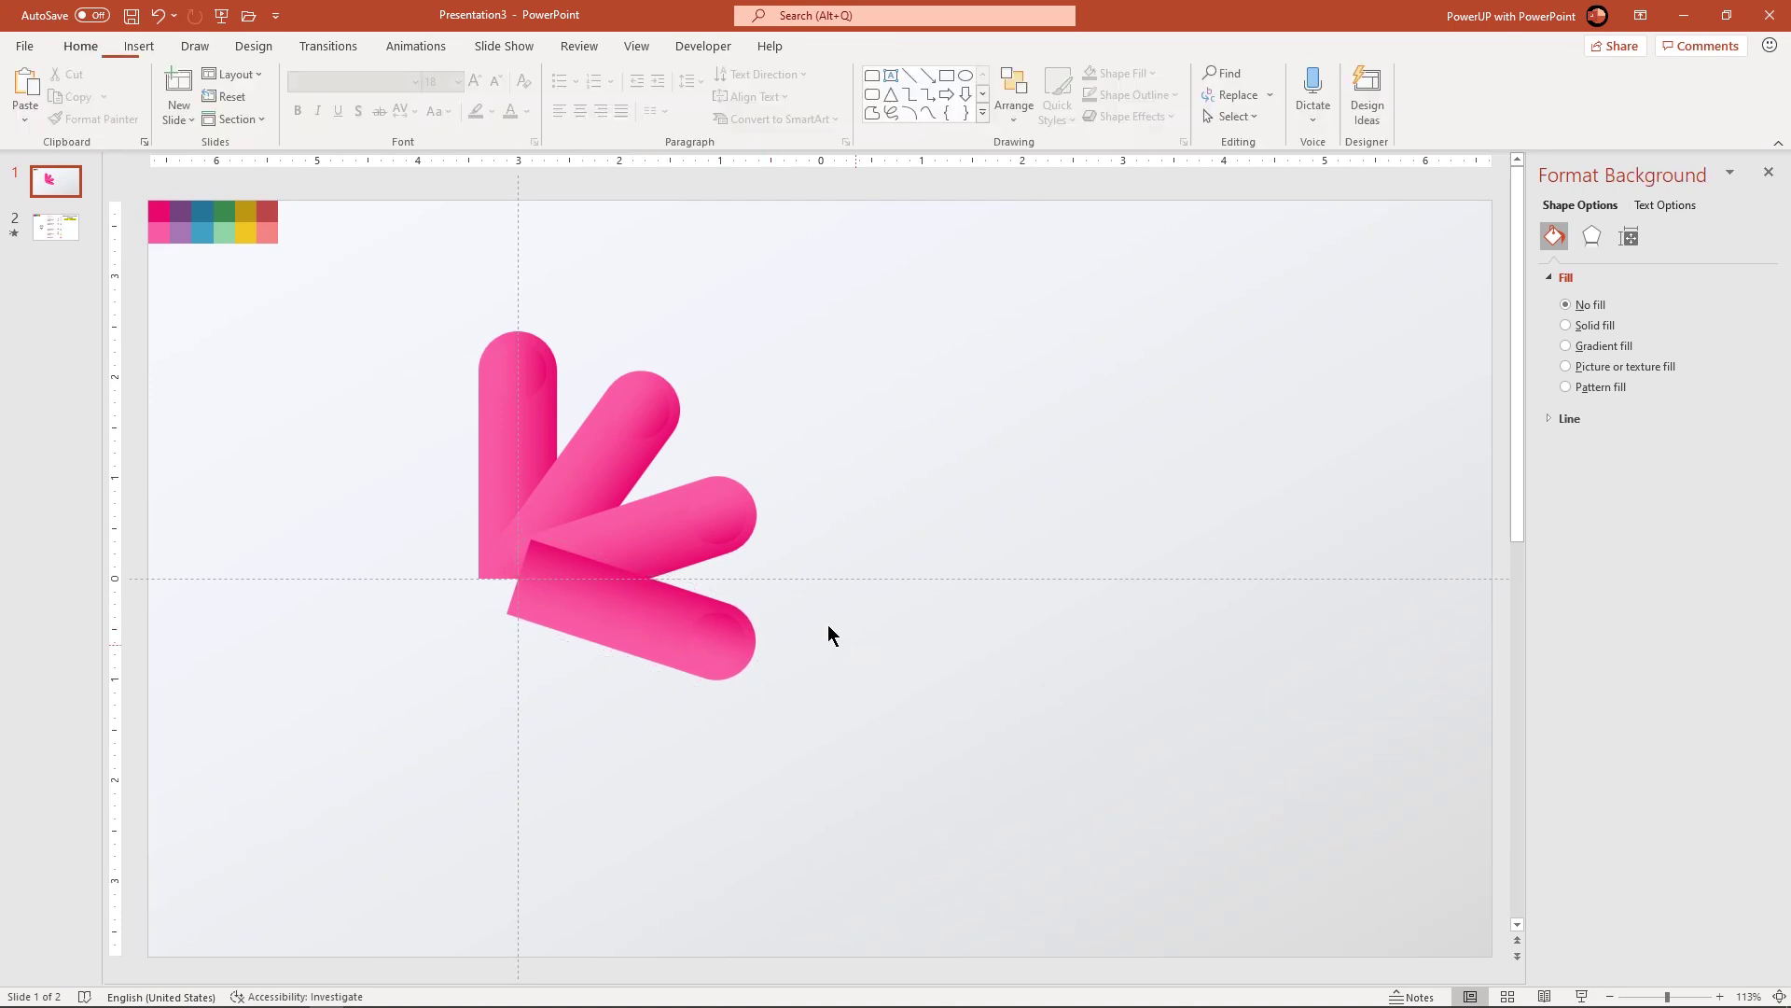
# - Duplicate the 36° bar, flip it vertically and place it in the lower fan
pyautogui.click(613, 462)
pyautogui.hotkey('ctrl', 'd')
pyautogui.moveTo(615, 466); pyautogui.dragTo(881, 584)
pyautogui.click(1314, 119)
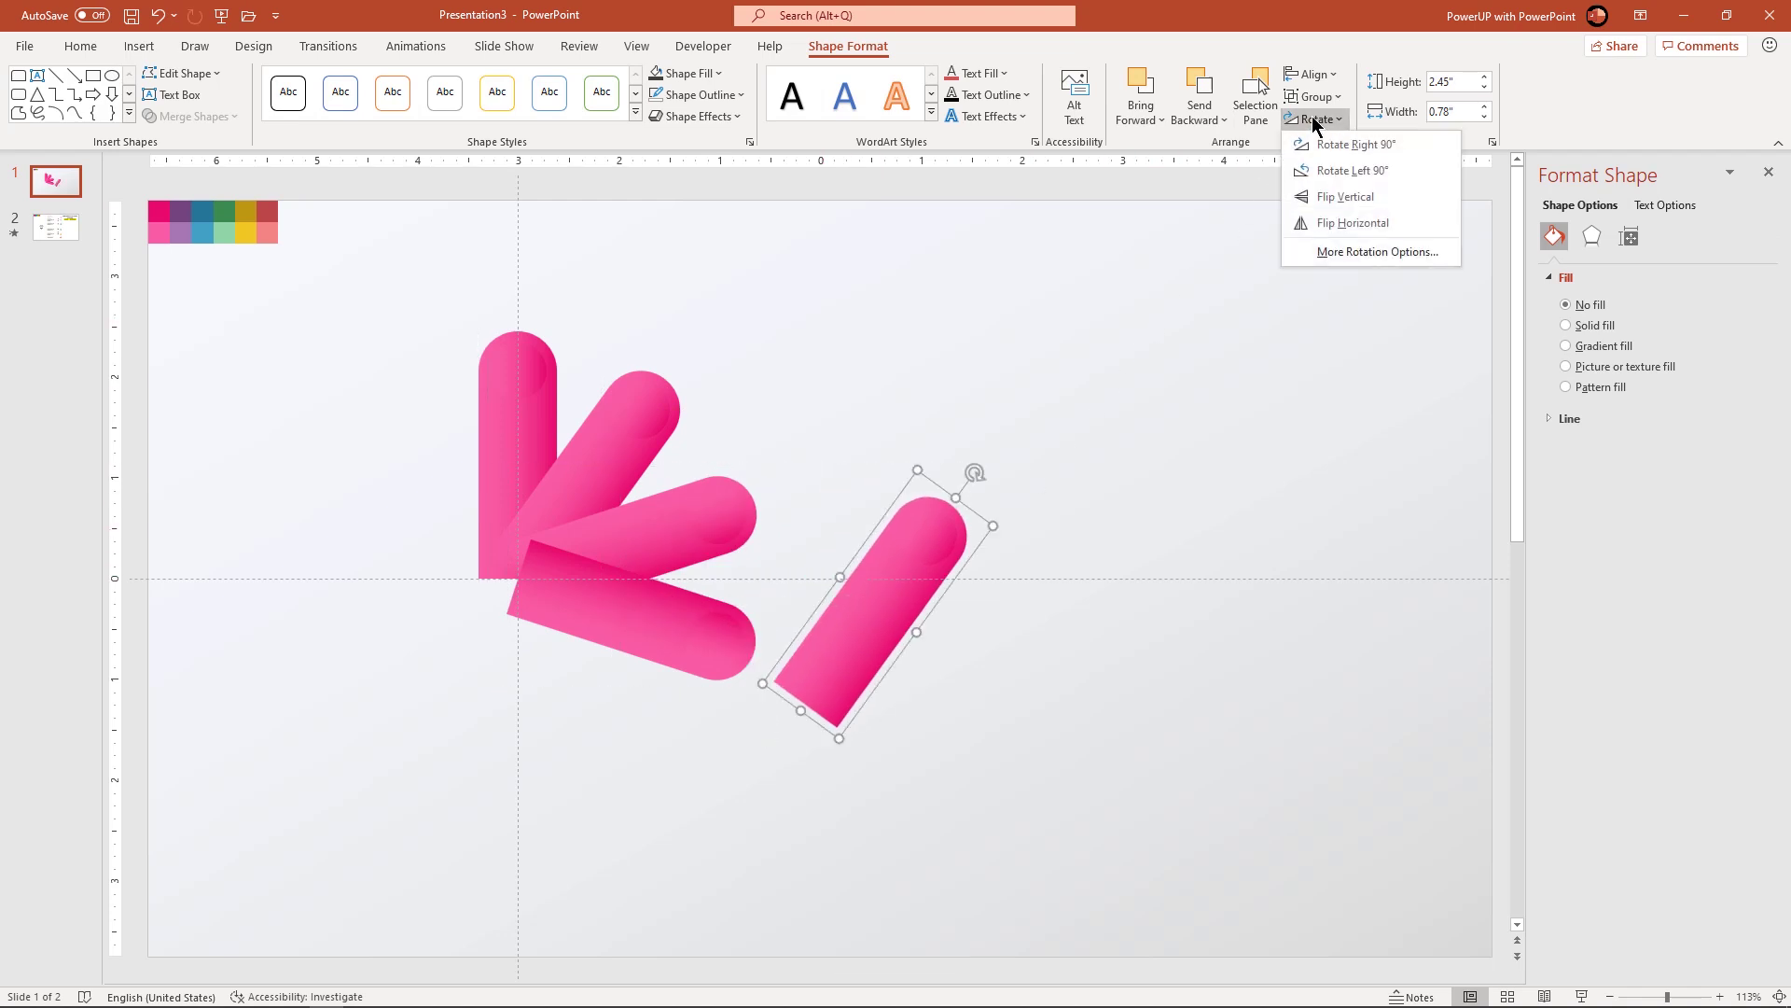
pyautogui.click(1325, 190)
pyautogui.moveTo(892, 582); pyautogui.dragTo(607, 652)
pyautogui.click(889, 675)
# - Duplicate the vertical bar, flip it upside down and set it pointing straight down
pyautogui.click(512, 438)
pyautogui.hotkey('ctrl', 'd')
pyautogui.moveTo(512, 438); pyautogui.dragTo(906, 505)
pyautogui.click(1313, 119)
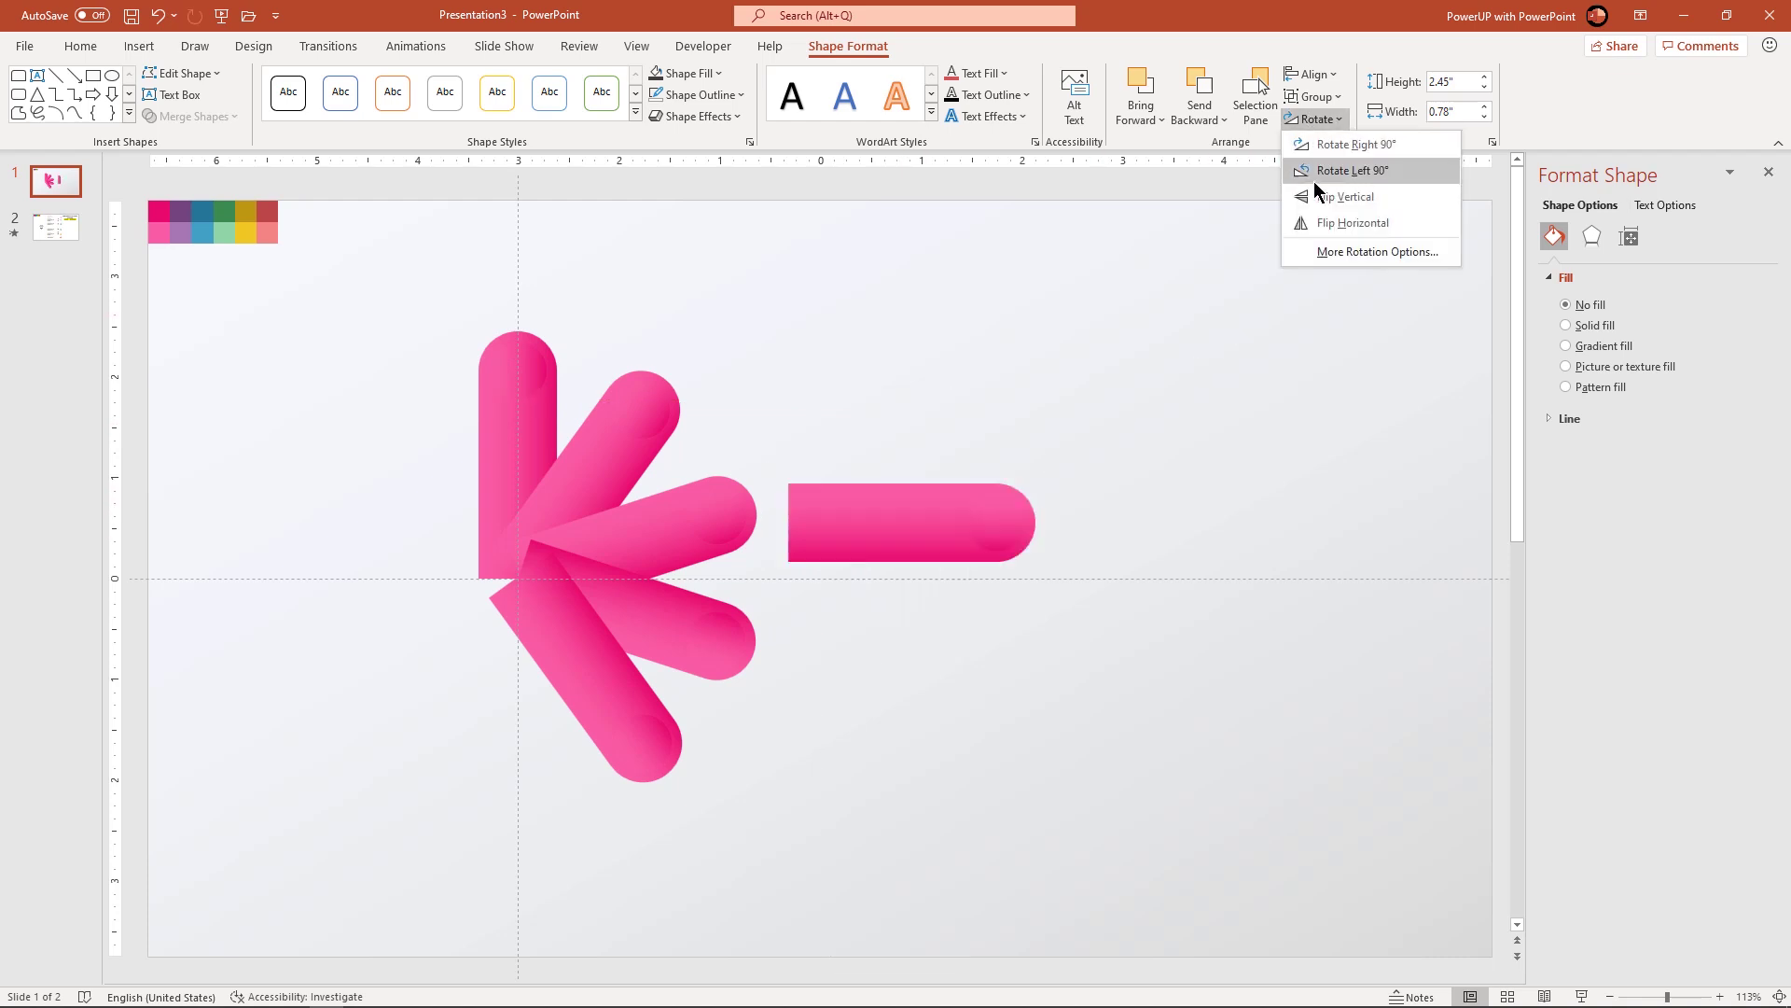
pyautogui.click(1317, 204)
pyautogui.moveTo(892, 474); pyautogui.dragTo(496, 648)
pyautogui.click(859, 696)
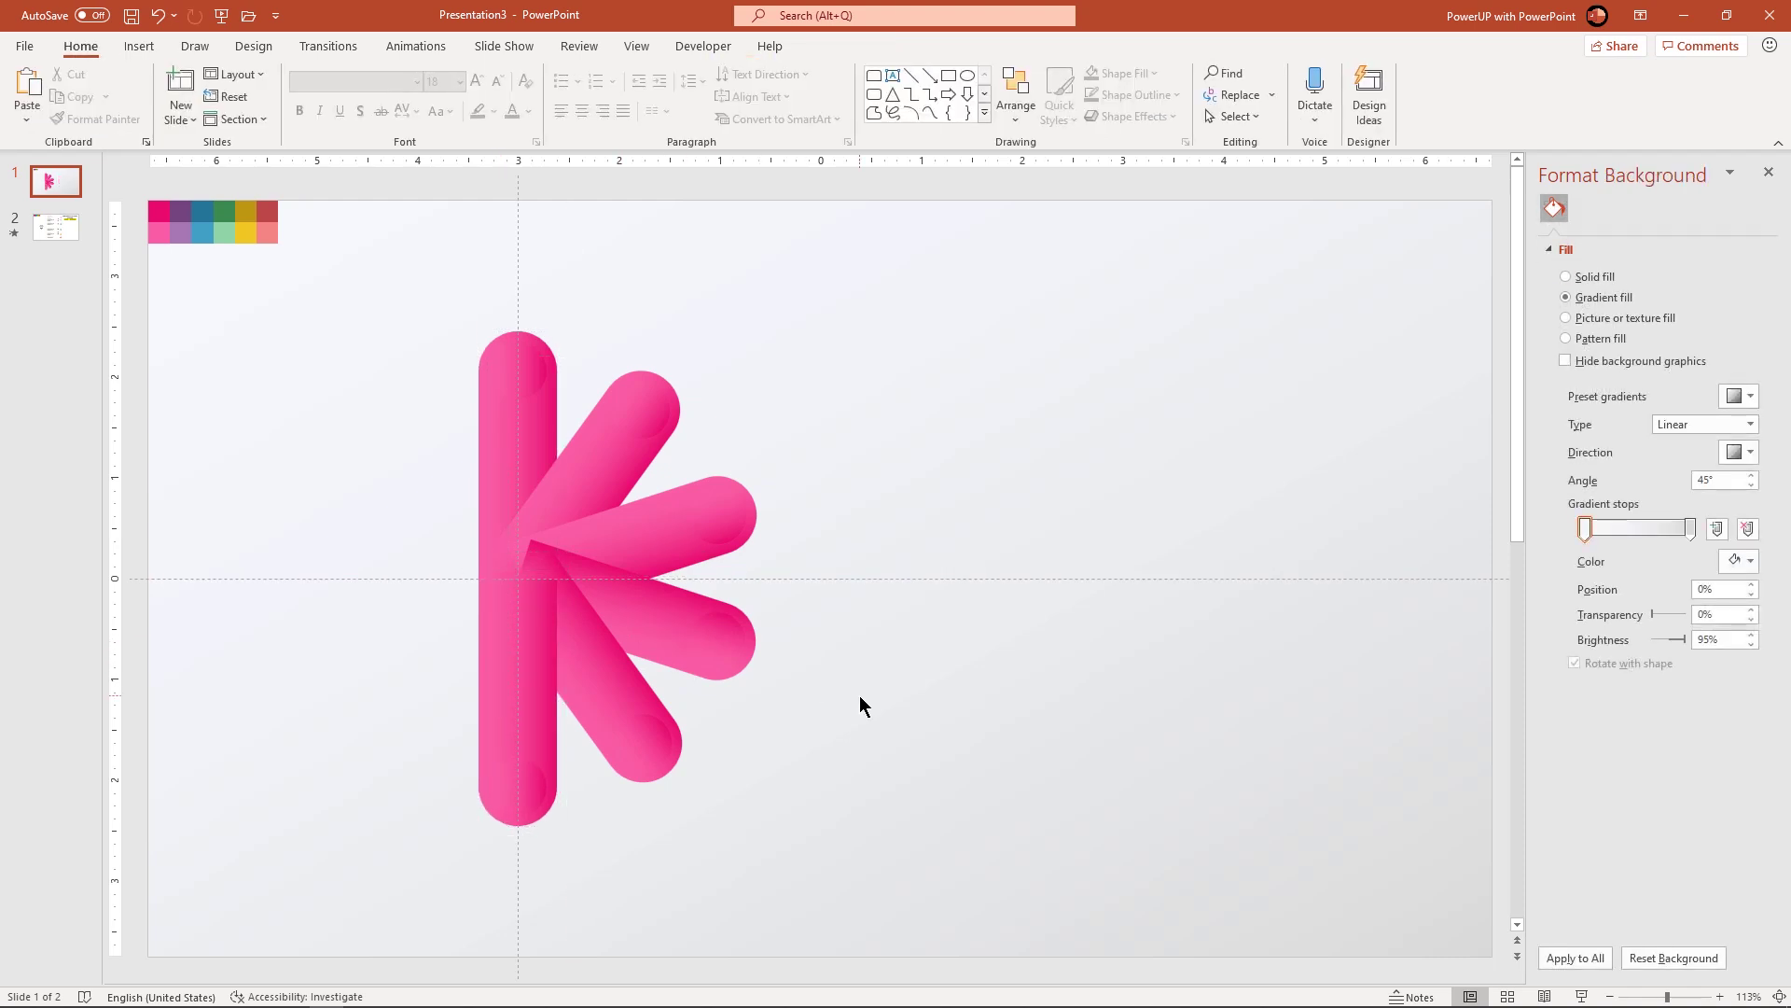
# - Select the fan bars and ungroup them into separate shapes
pyautogui.click(483, 420)
pyautogui.keyDown('shift'); pyautogui.click(647, 433); pyautogui.keyUp('shift')
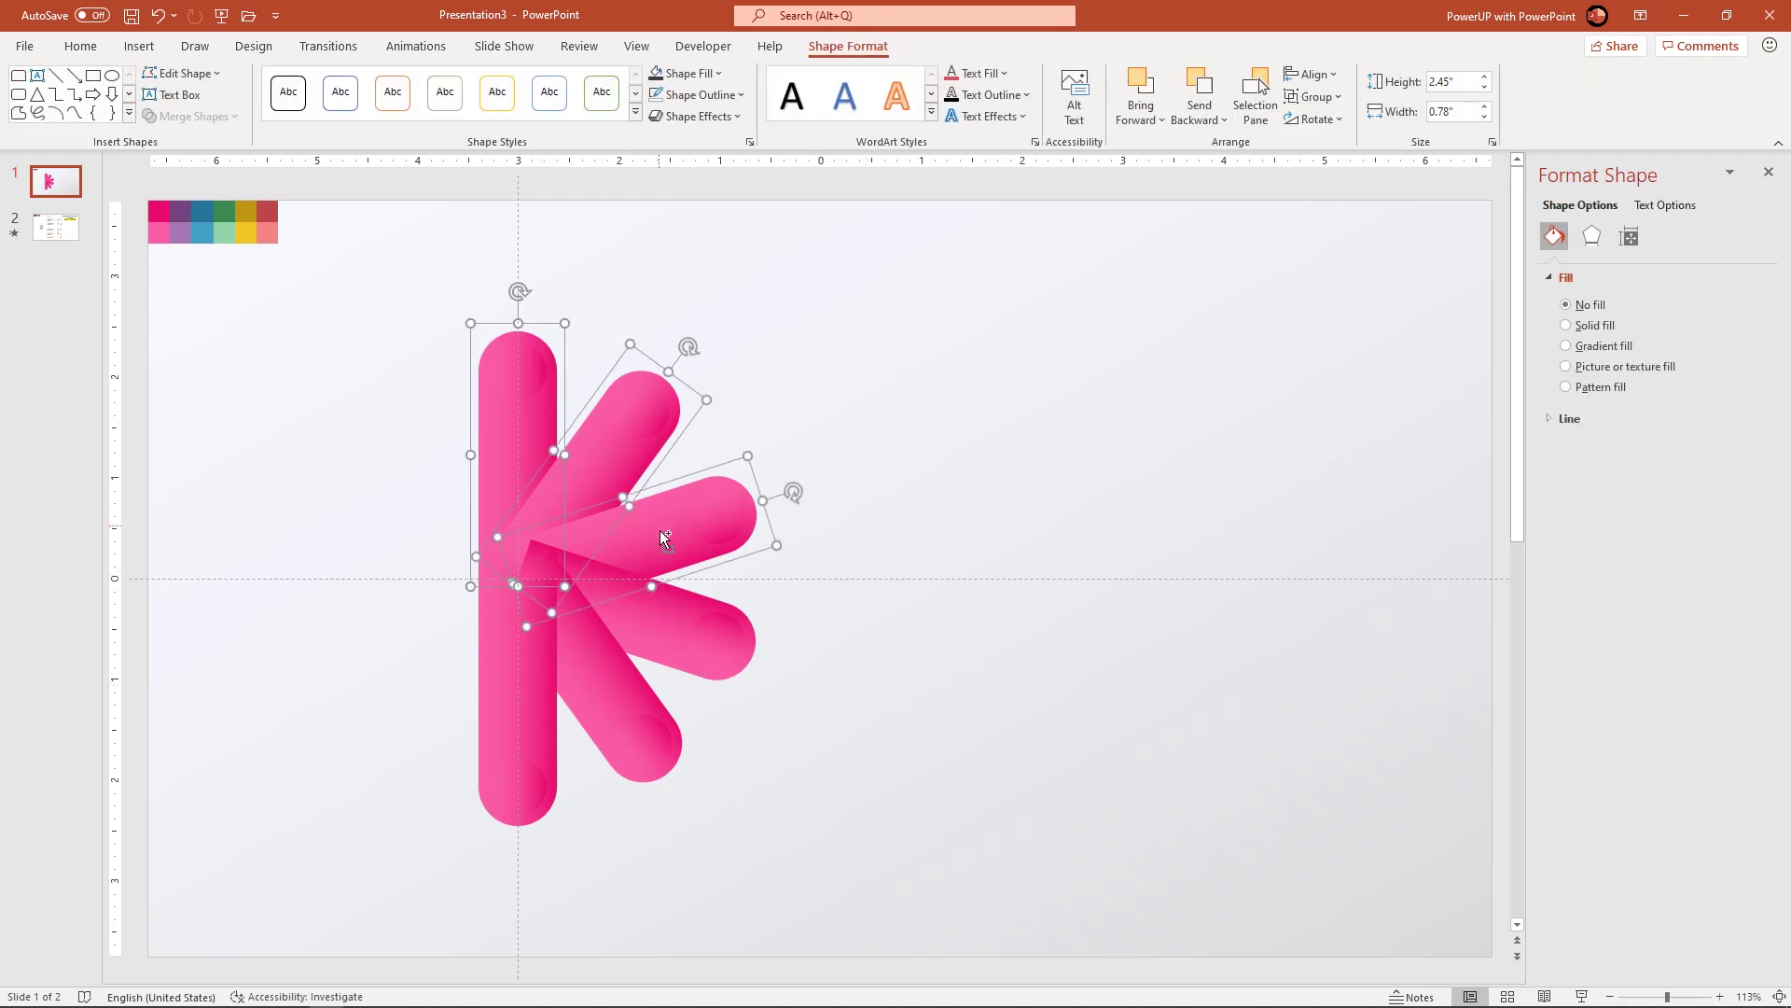
pyautogui.keyDown('shift'); pyautogui.click(659, 619); pyautogui.keyUp('shift')
pyautogui.keyDown('shift'); pyautogui.click(635, 720); pyautogui.keyUp('shift')
pyautogui.keyDown('shift'); pyautogui.click(528, 747); pyautogui.keyUp('shift')
pyautogui.rightClick(528, 747)
pyautogui.moveTo(667, 512)
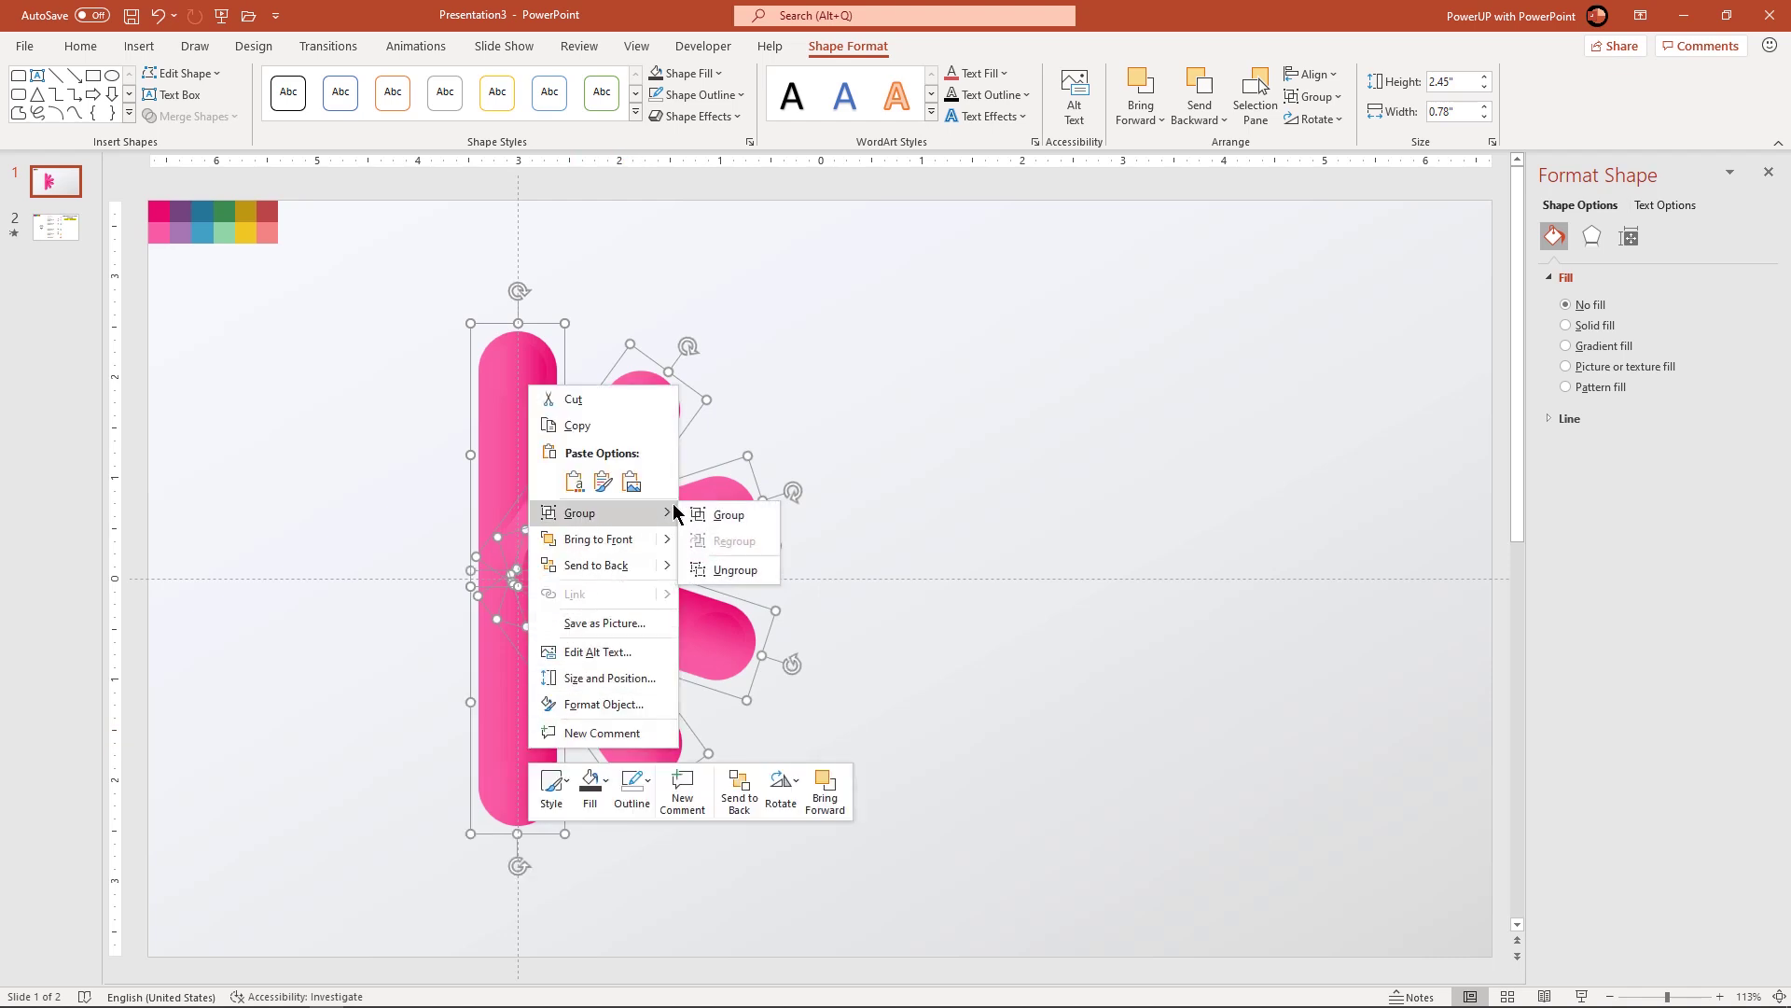
pyautogui.click(724, 571)
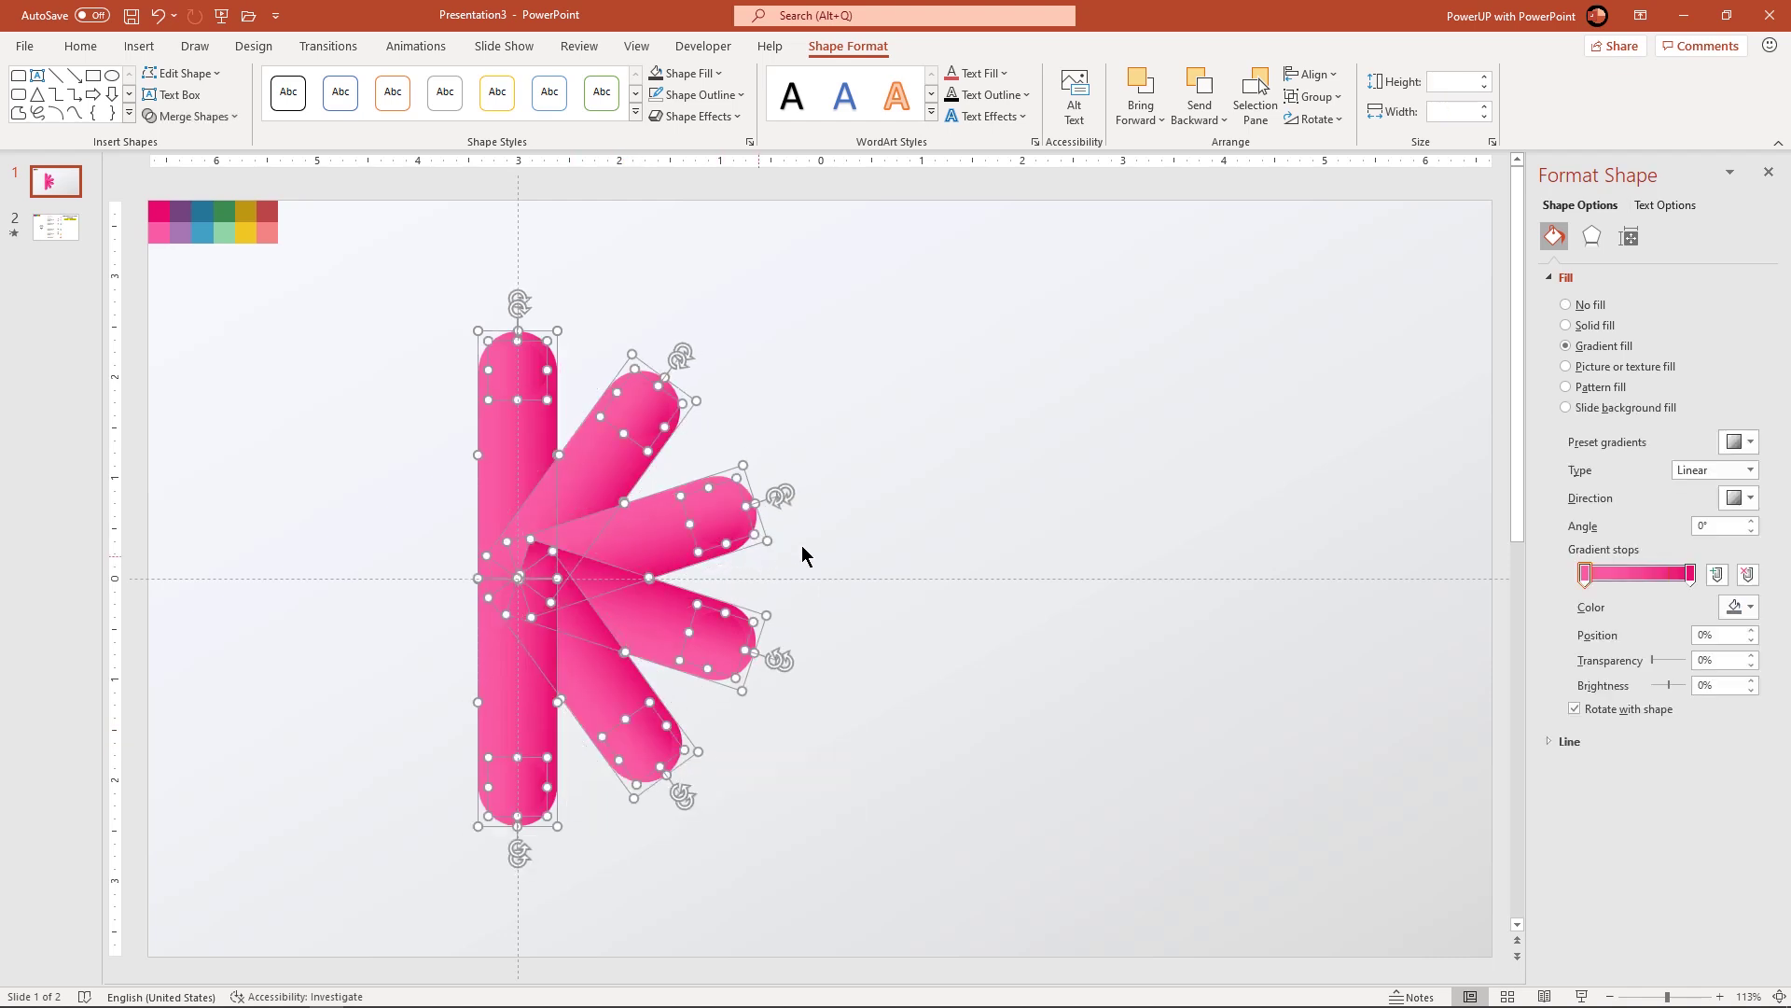
# - Apply the Offset Center outer shadow preset to all the pieces
pyautogui.click(1591, 236)
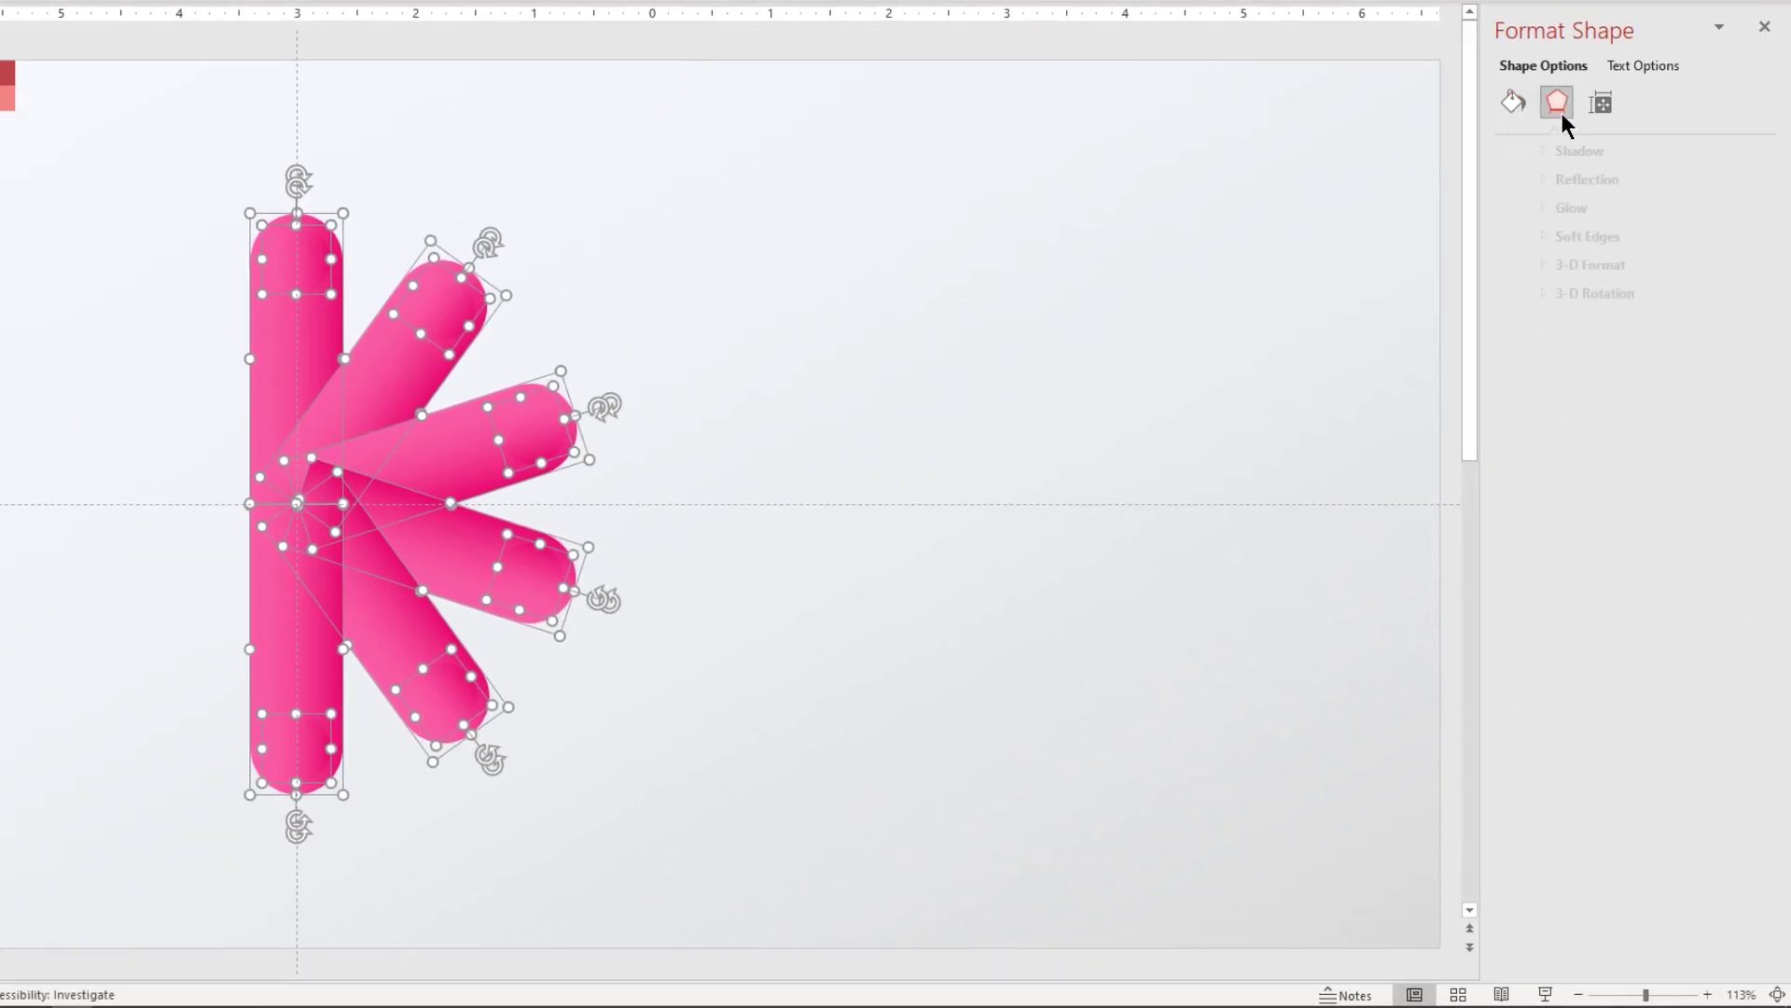
pyautogui.click(1558, 151)
pyautogui.click(1737, 181)
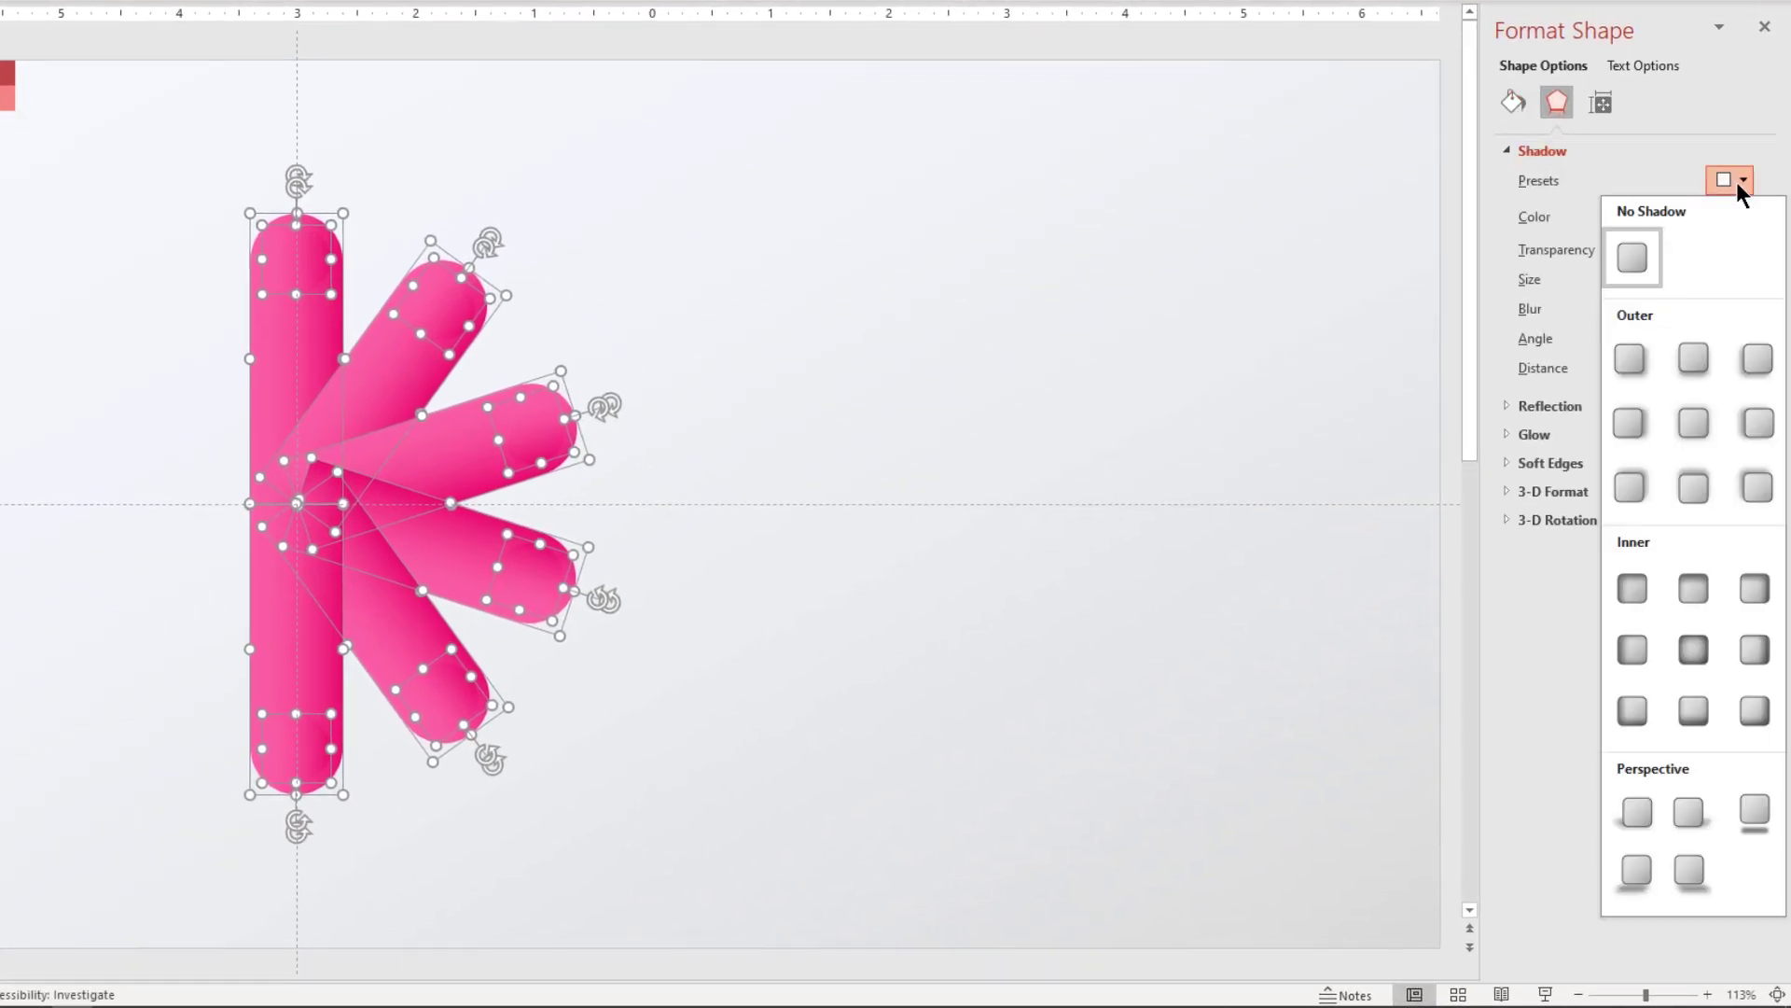
pyautogui.click(1691, 419)
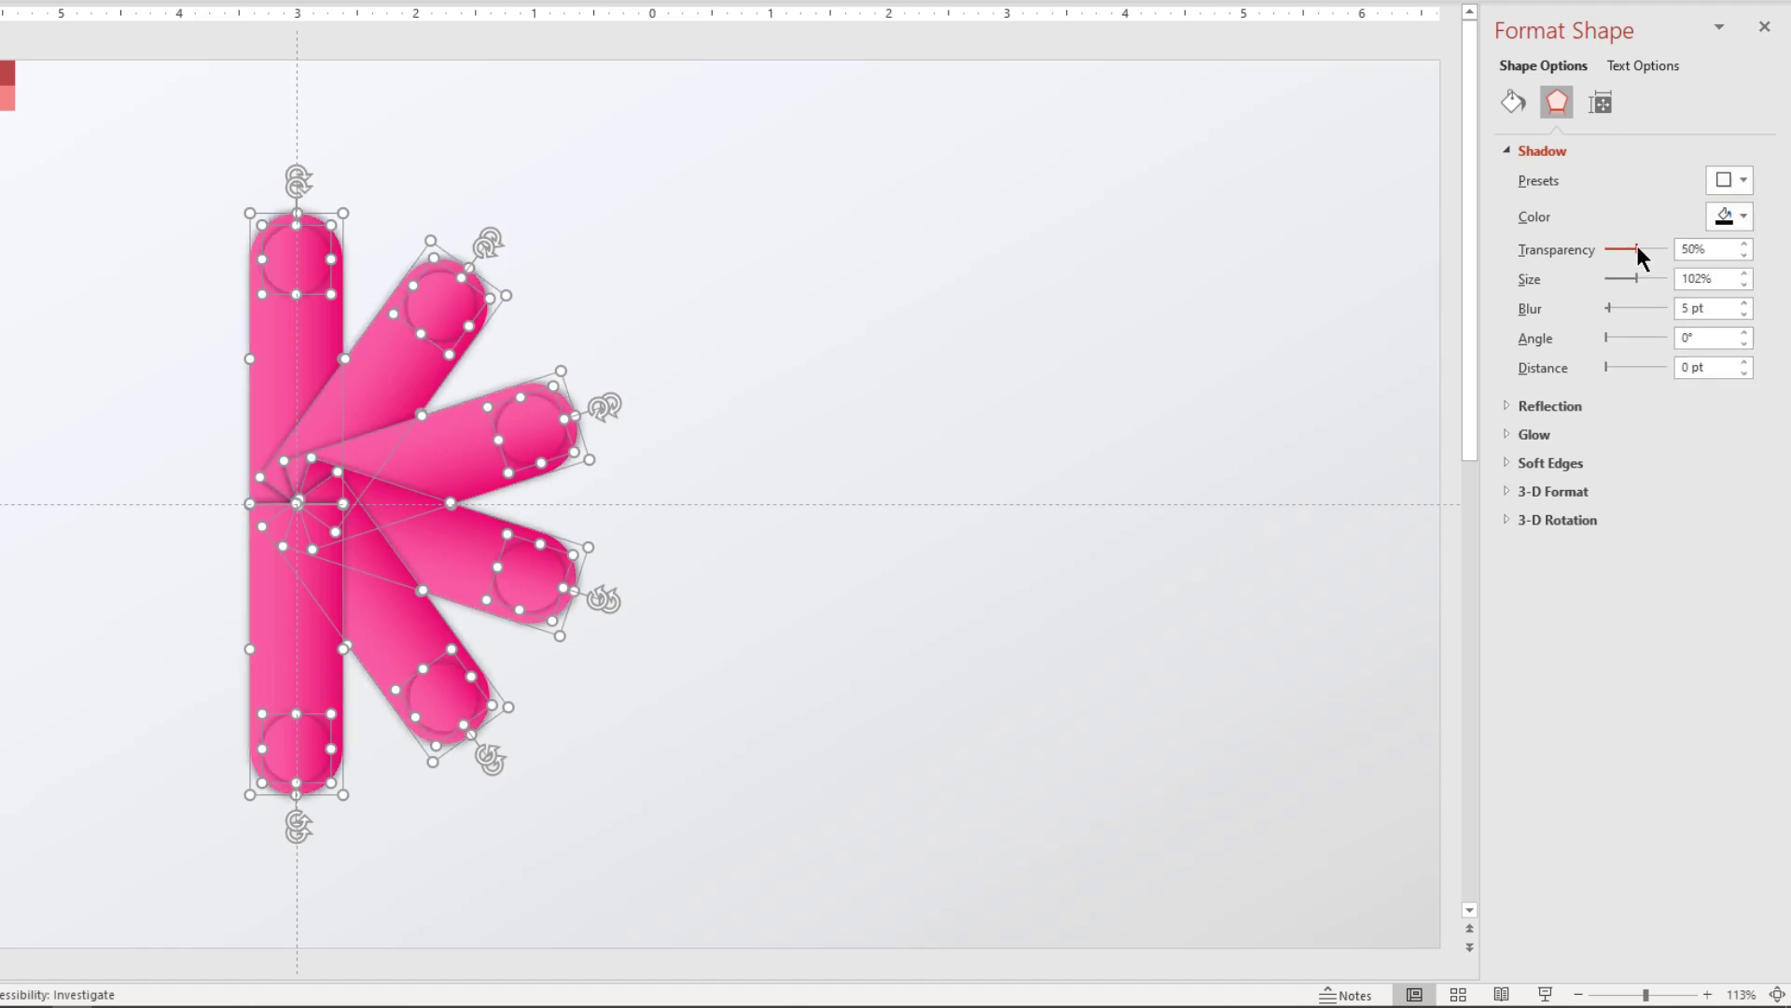
# - Recolour the upper diagonal bar and its end circle with a purple gradient
pyautogui.click(1101, 378)
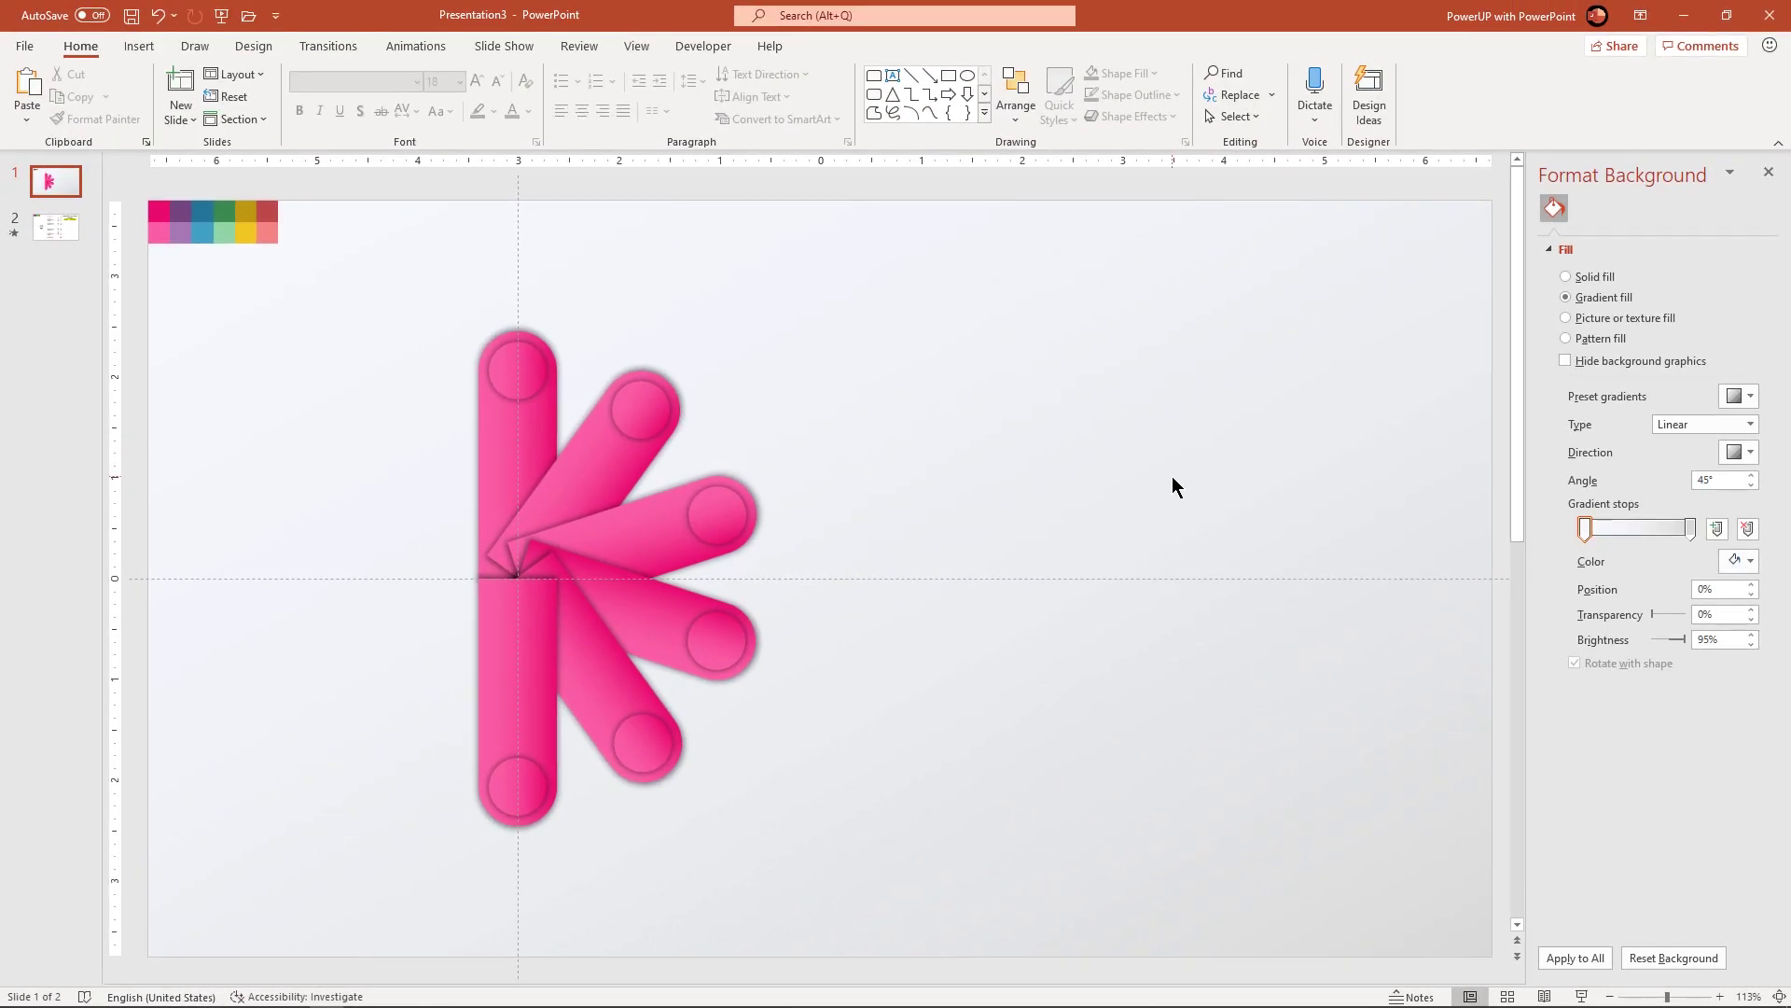
pyautogui.click(593, 479)
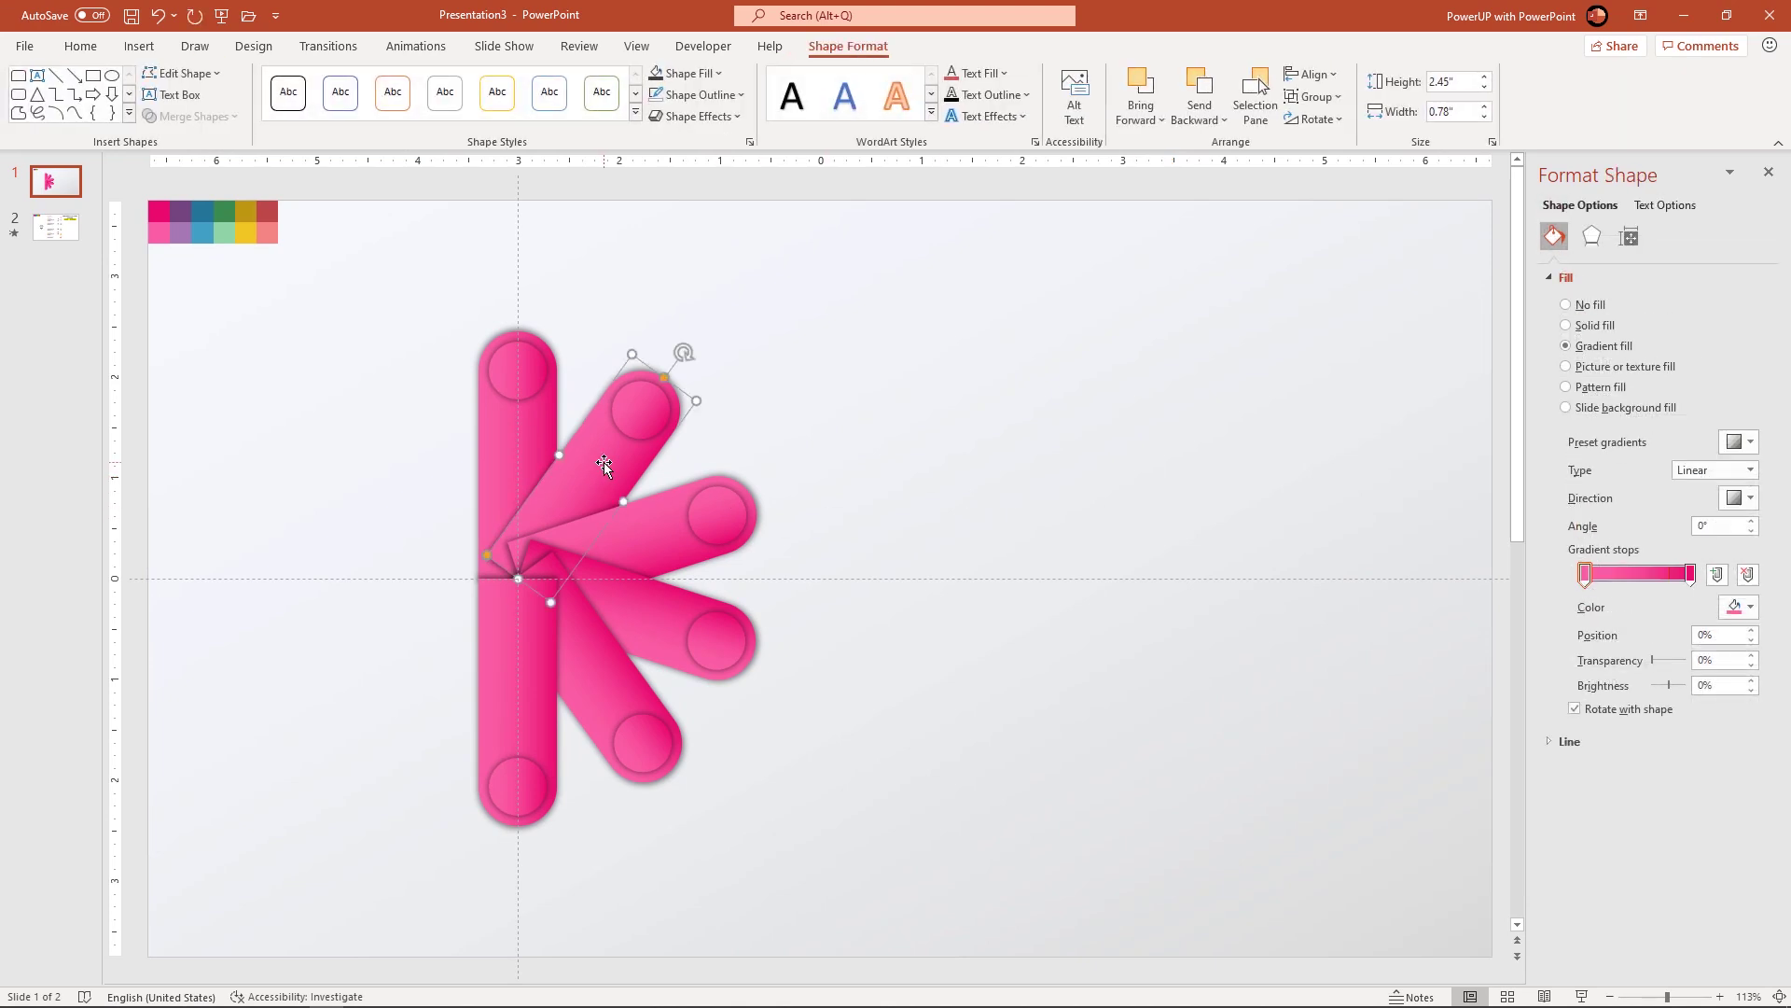
pyautogui.click(1750, 607)
pyautogui.click(1684, 887)
pyautogui.click(1741, 606)
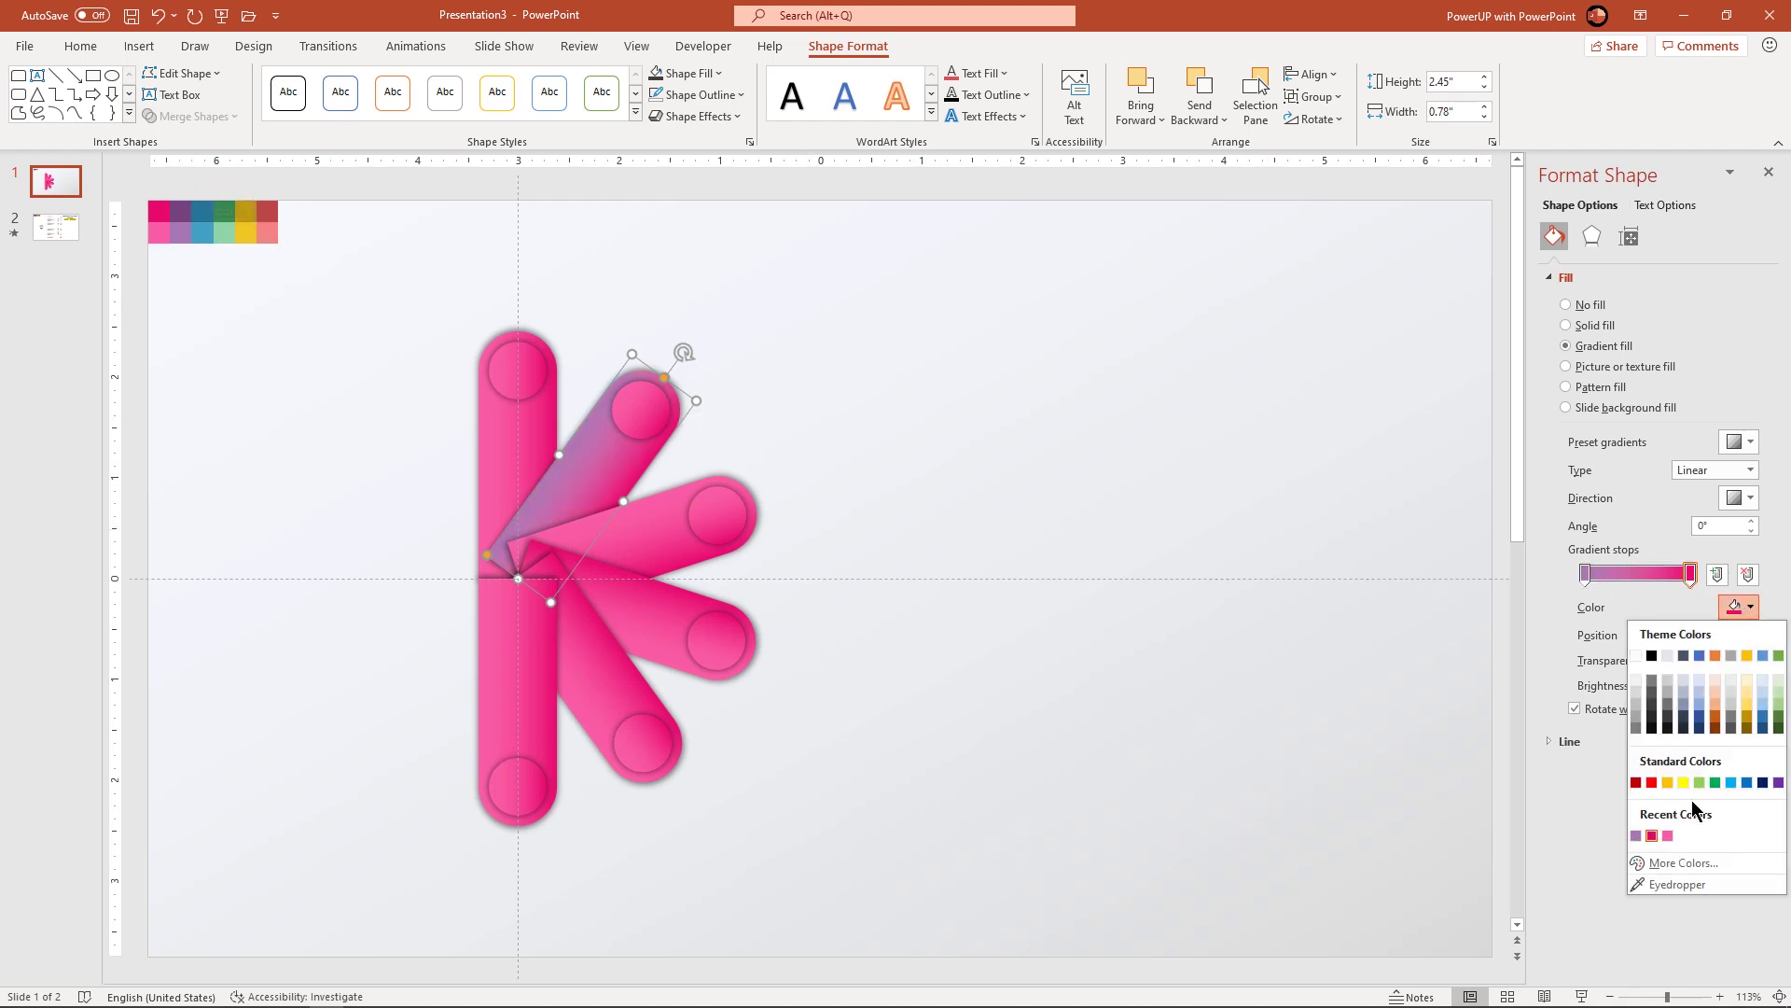
pyautogui.click(1656, 884)
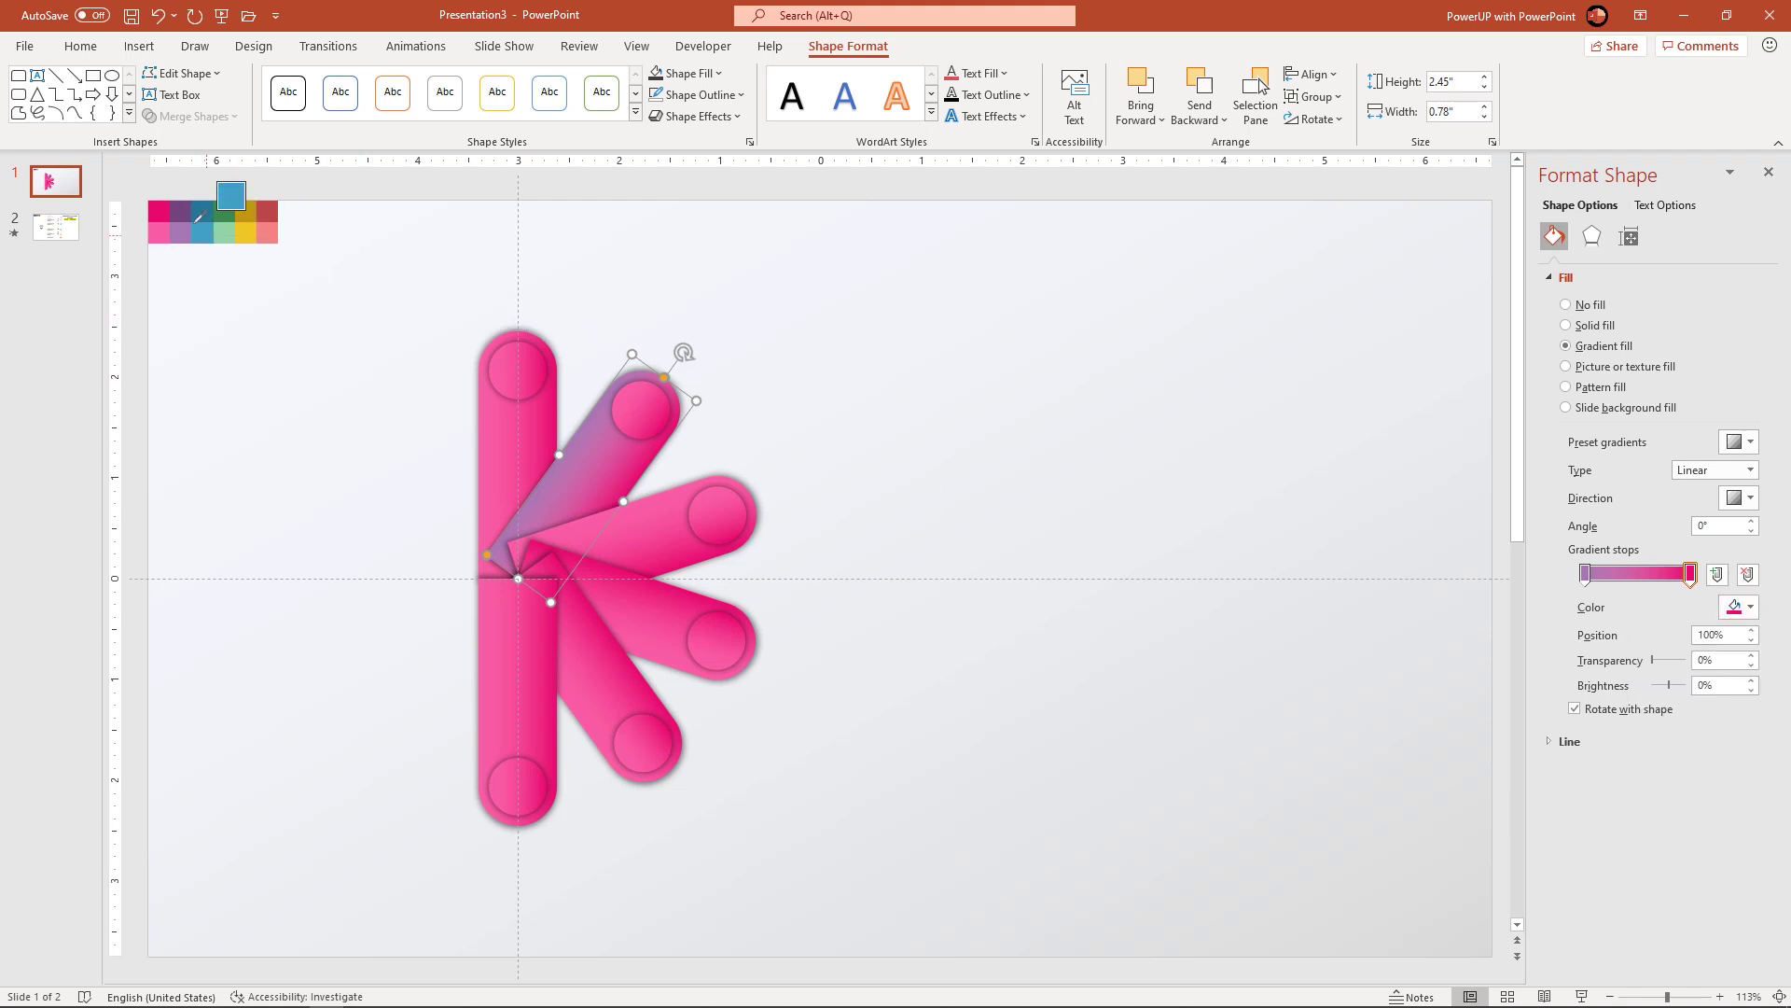
pyautogui.click(628, 402)
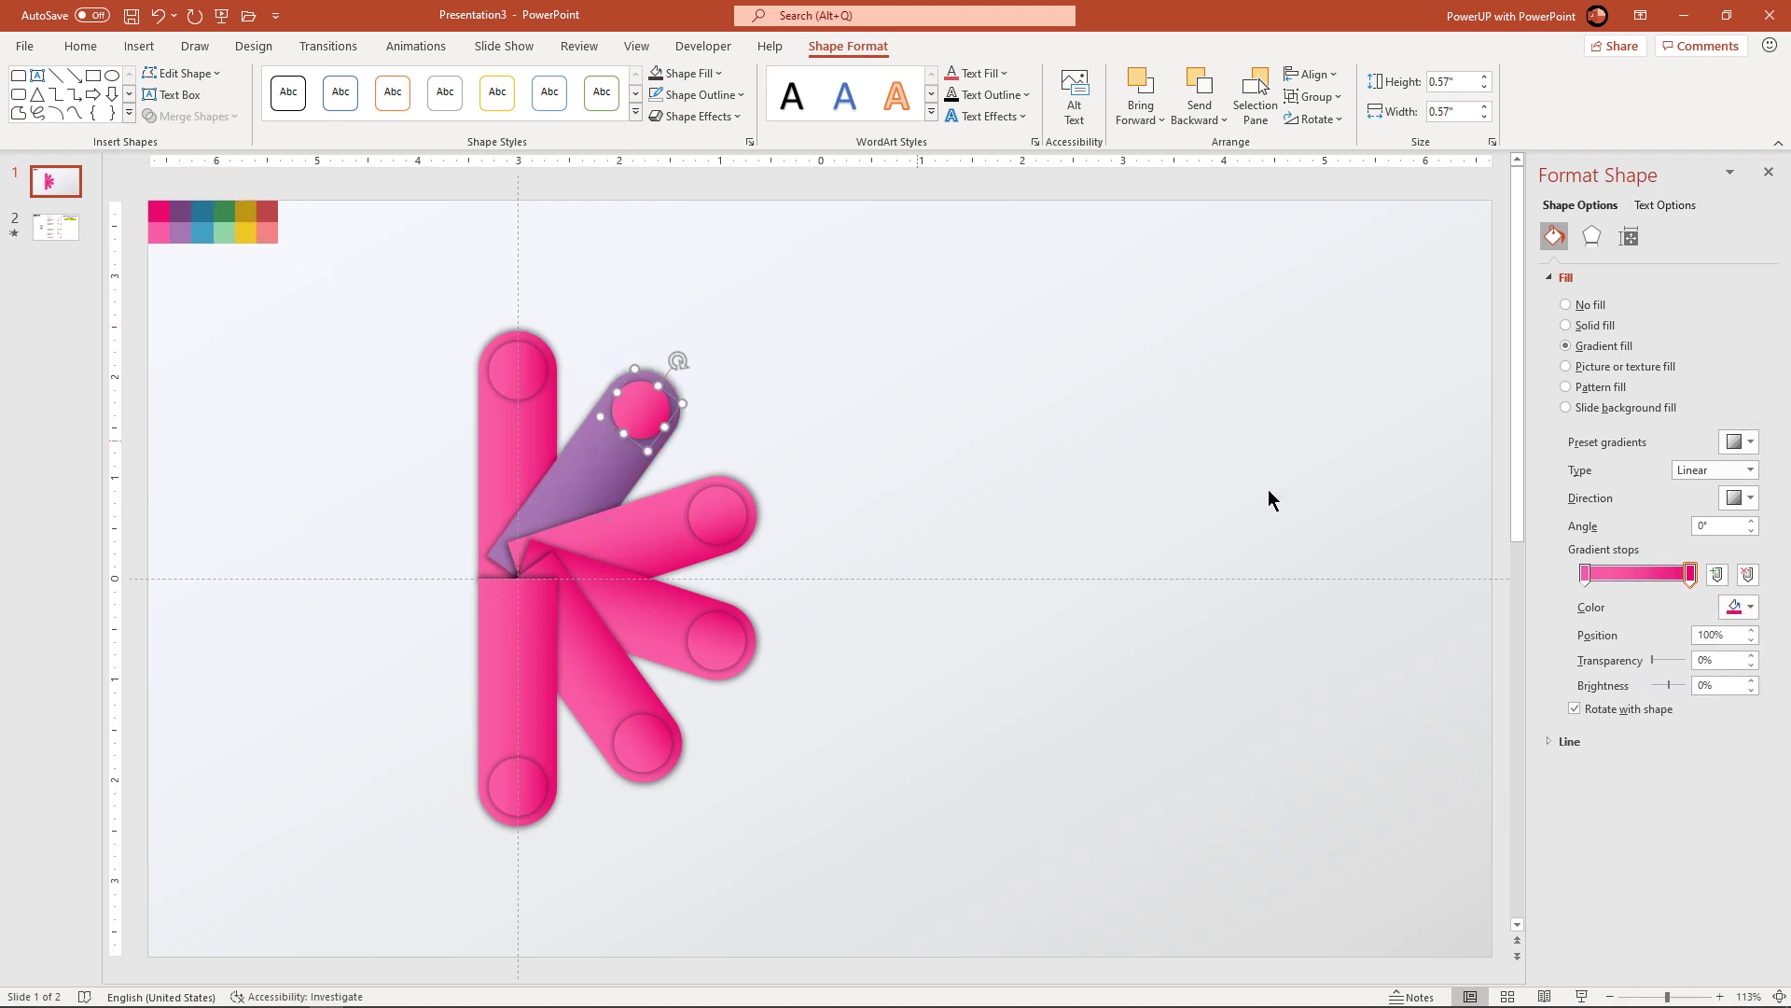
pyautogui.click(1733, 607)
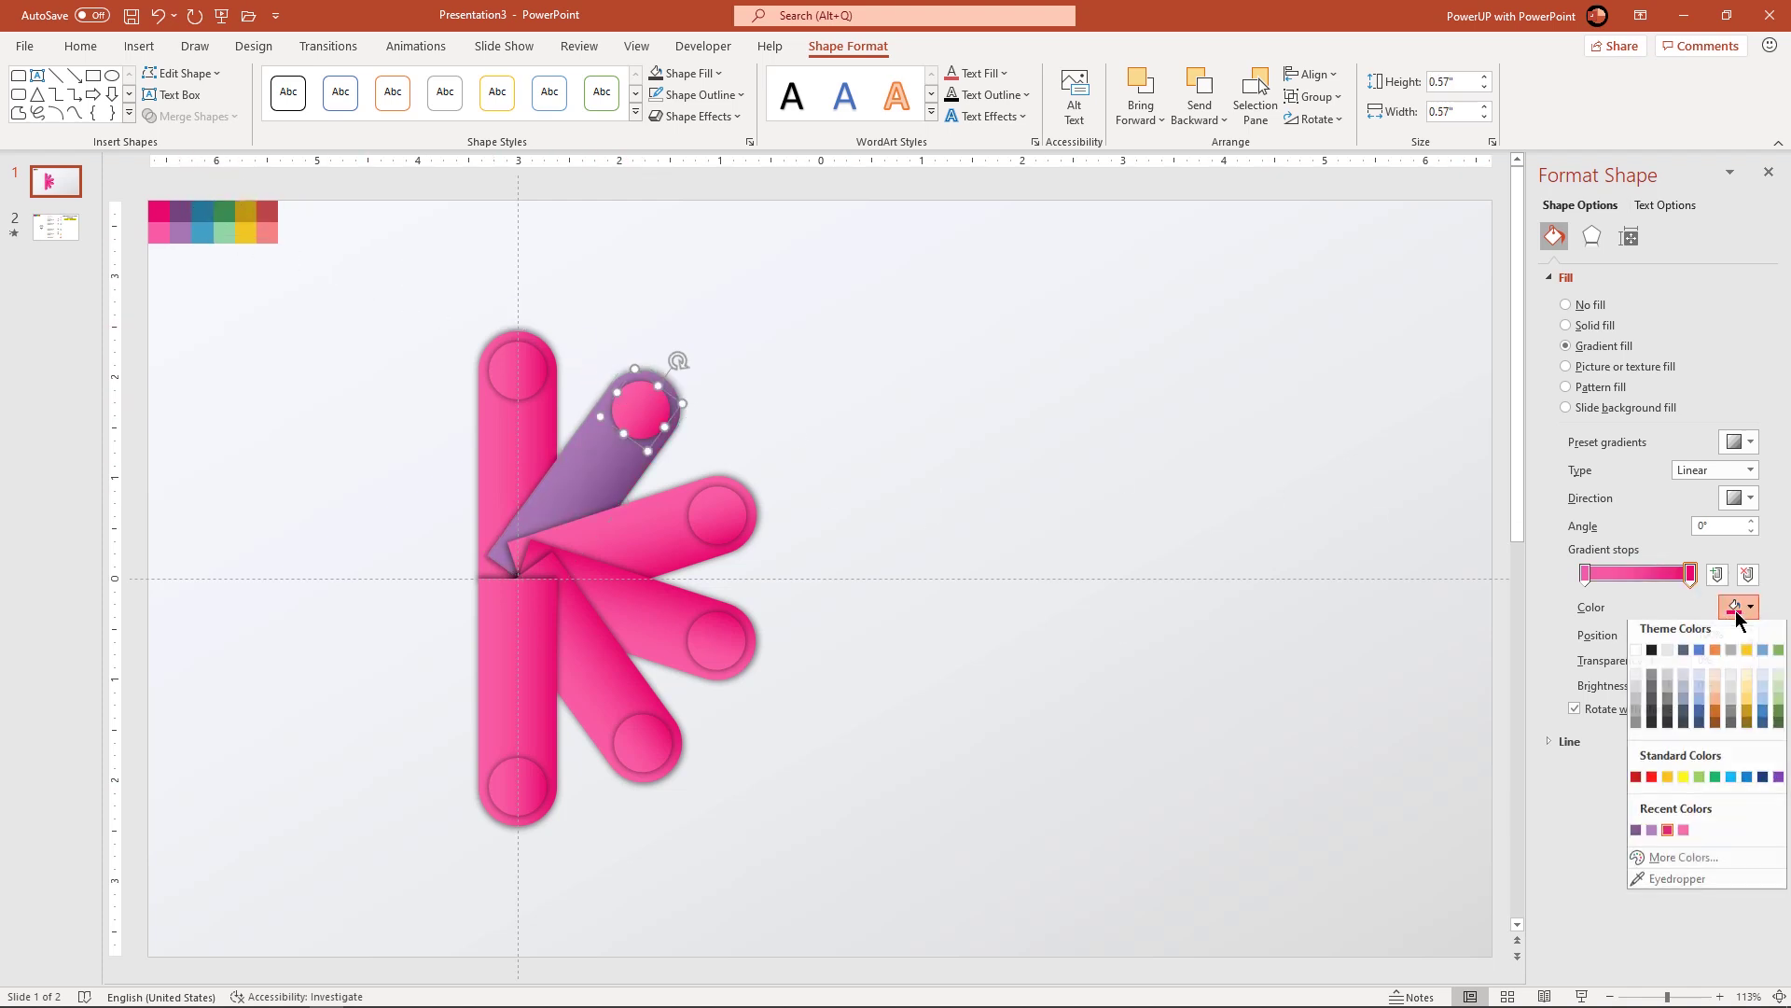
pyautogui.click(1637, 834)
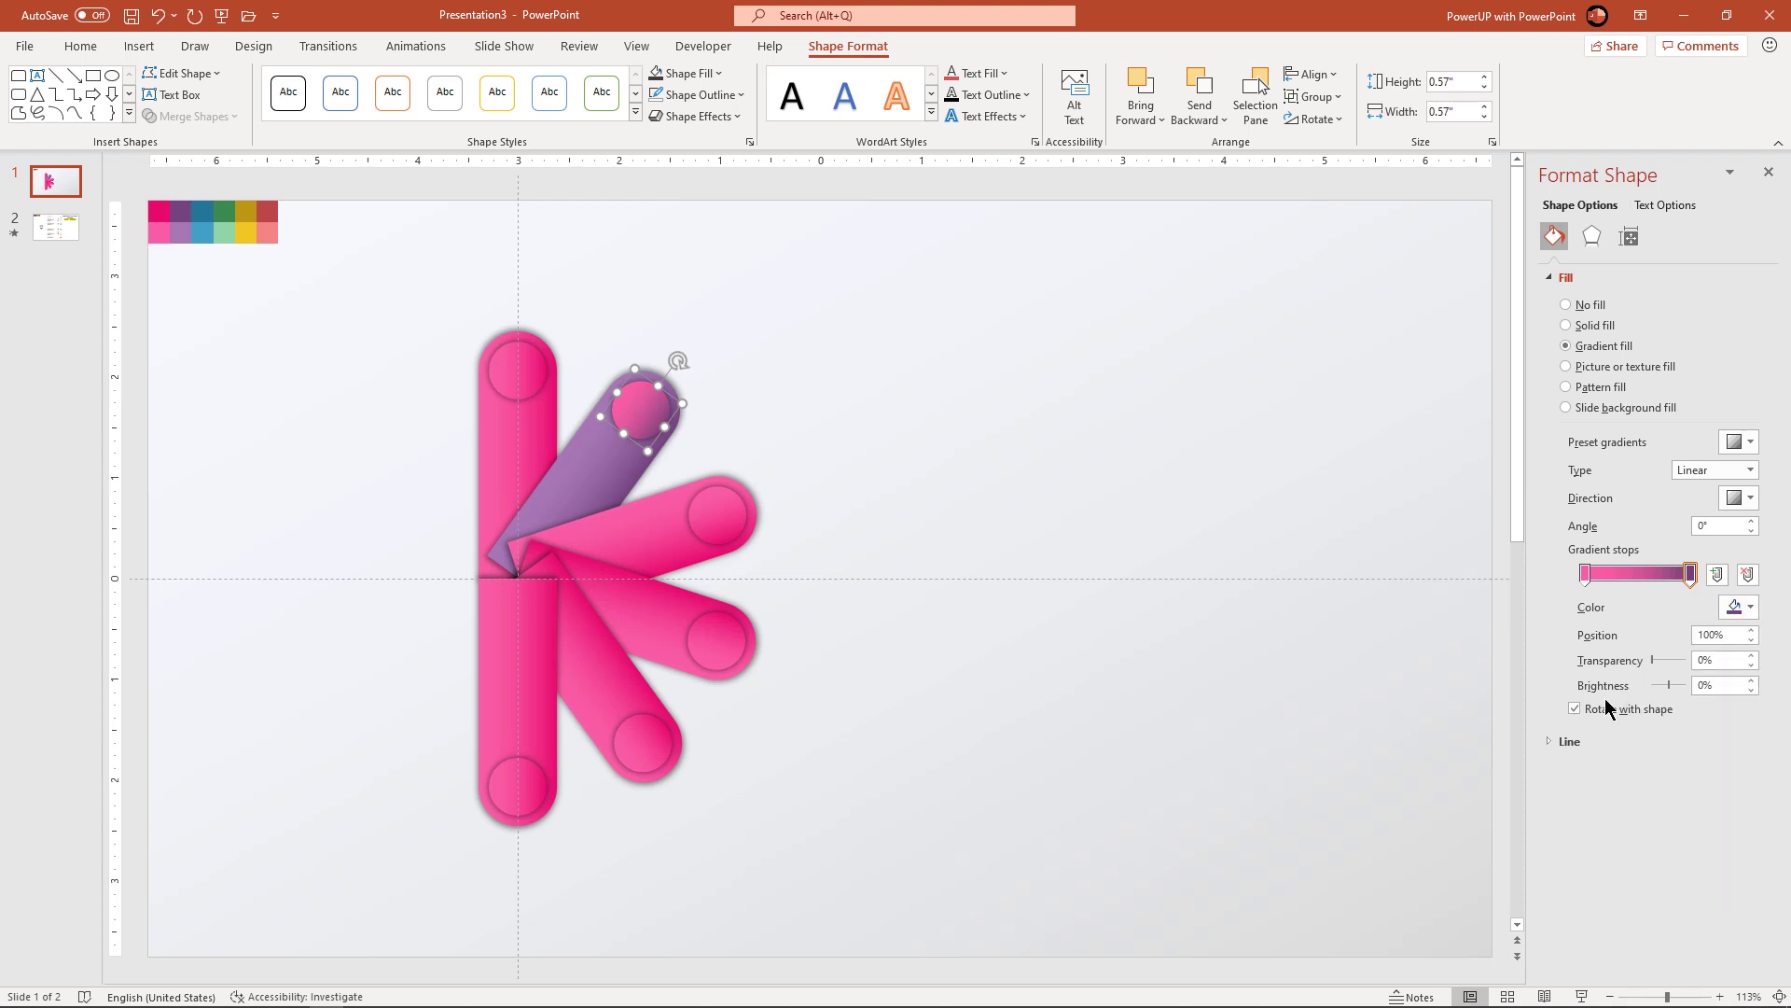
pyautogui.click(1733, 606)
pyautogui.click(1653, 834)
# - Give the upper horizontal bar and its end circle a blue gradient
pyautogui.click(669, 532)
pyautogui.click(1734, 606)
pyautogui.click(1636, 835)
pyautogui.click(1690, 573)
pyautogui.click(1737, 606)
pyautogui.click(1638, 884)
pyautogui.click(208, 210)
pyautogui.click(718, 515)
pyautogui.click(1738, 606)
pyautogui.click(1636, 835)
pyautogui.click(1690, 573)
pyautogui.click(1737, 607)
pyautogui.click(1636, 835)
# - Give the lower horizontal bar and its end circle a light-to-dark green gradient
pyautogui.click(674, 630)
pyautogui.click(1737, 607)
pyautogui.click(1676, 883)
pyautogui.click(220, 233)
pyautogui.click(1584, 573)
pyautogui.click(1738, 607)
pyautogui.click(1677, 884)
pyautogui.click(224, 211)
pyautogui.click(716, 642)
pyautogui.click(1737, 606)
pyautogui.click(1637, 835)
pyautogui.click(1690, 573)
pyautogui.click(1737, 607)
pyautogui.click(1652, 835)
# - Recolour the lower diagonal bar and its end circle with a yellow gradient
pyautogui.click(608, 688)
pyautogui.click(1737, 607)
pyautogui.click(1677, 883)
pyautogui.click(244, 233)
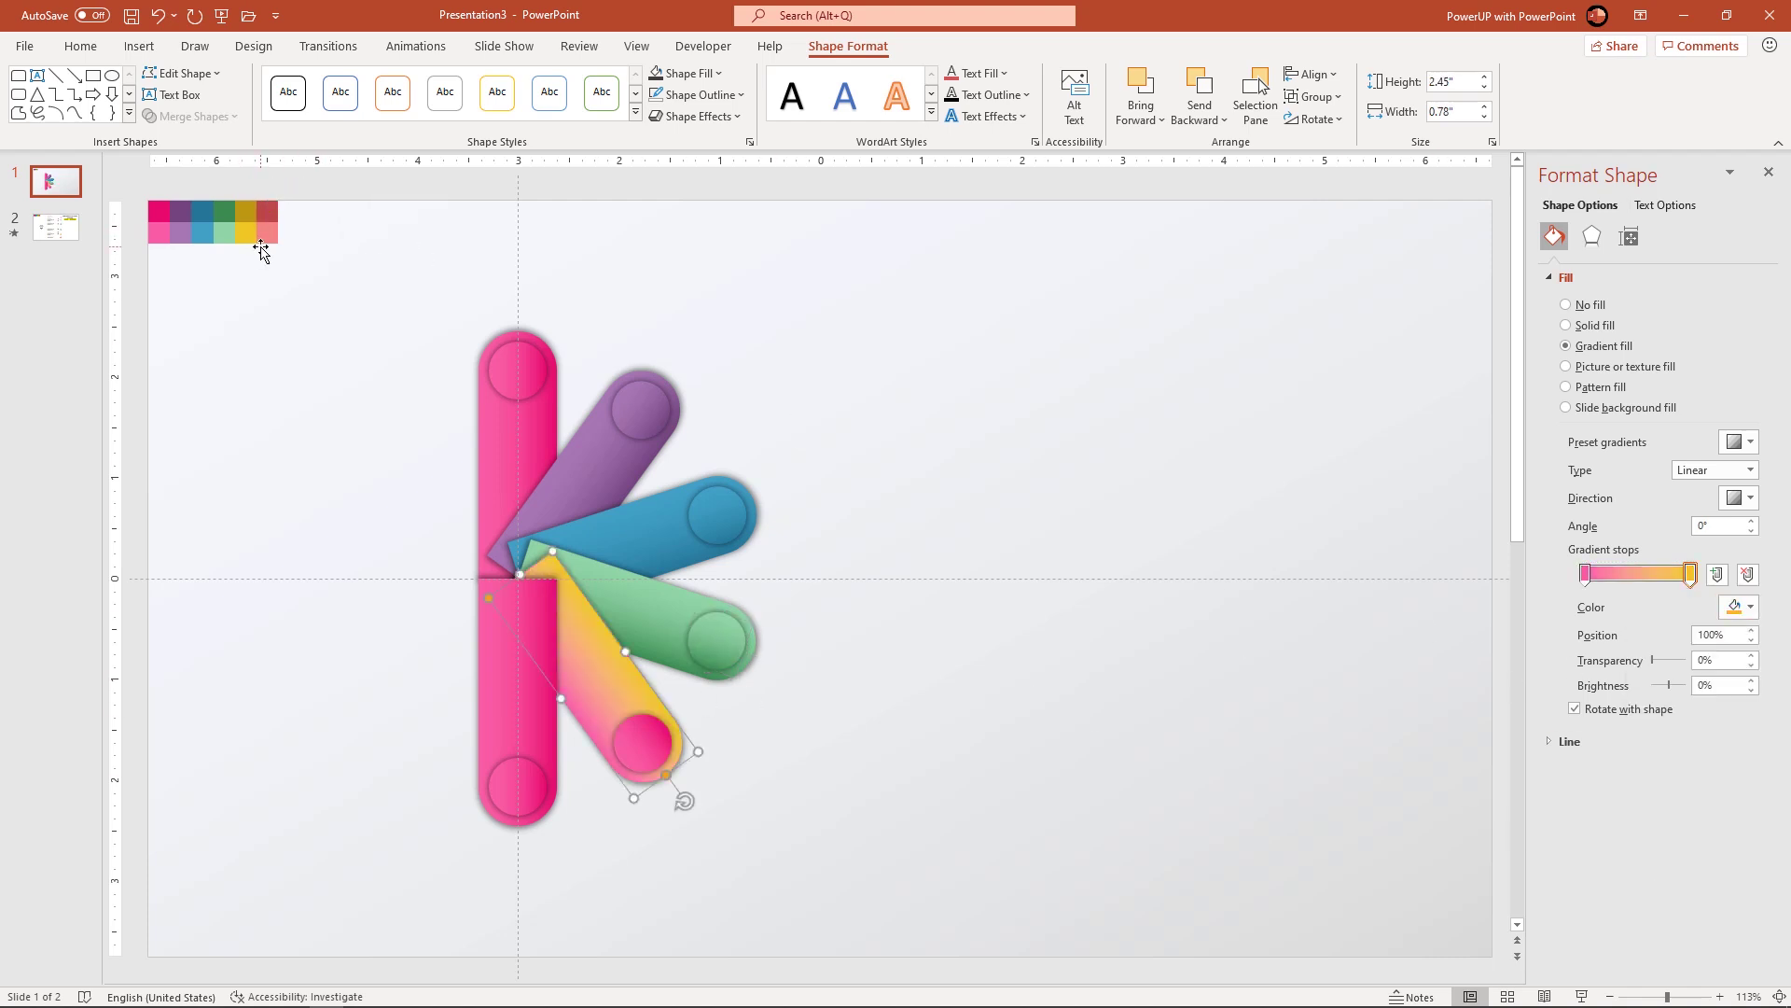
pyautogui.click(1585, 573)
pyautogui.click(1737, 606)
pyautogui.click(1637, 835)
pyautogui.click(643, 742)
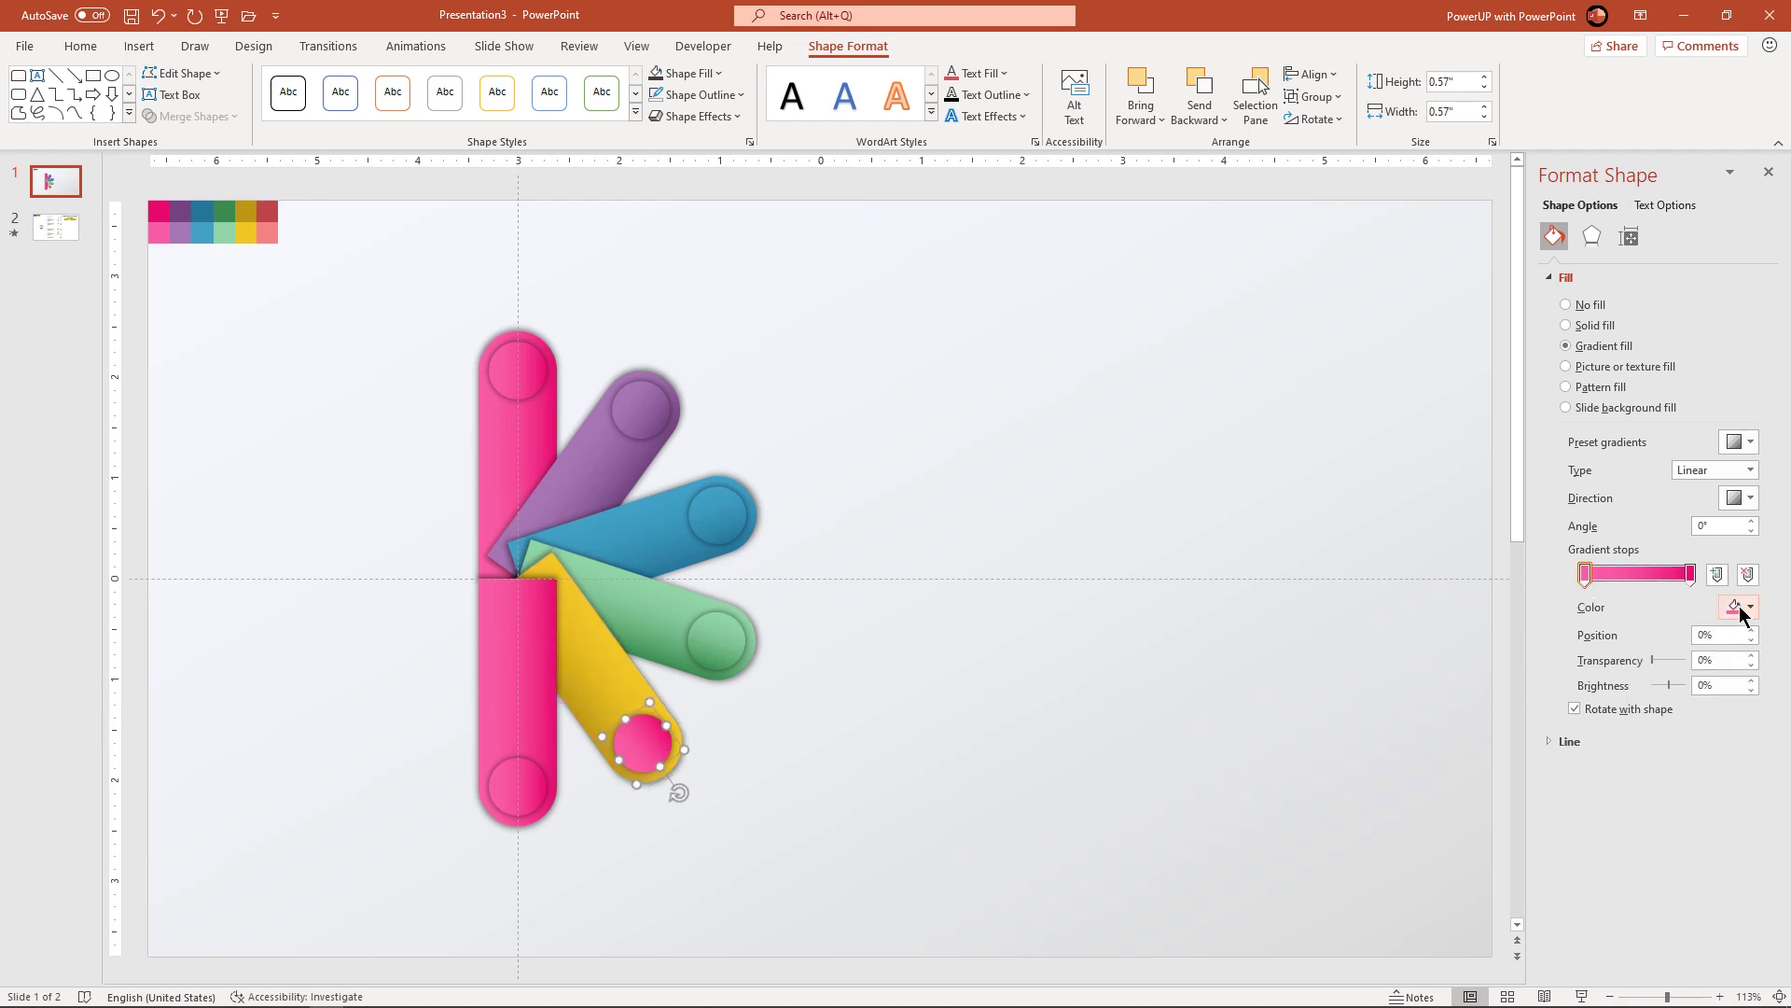
pyautogui.click(1737, 606)
pyautogui.click(1636, 835)
pyautogui.click(1690, 573)
pyautogui.click(1737, 606)
pyautogui.click(1636, 835)
# - Give the lower vertical bar and its end circle a light coral to dark red gradient
pyautogui.click(517, 702)
pyautogui.click(1737, 607)
pyautogui.click(1676, 879)
pyautogui.click(269, 233)
pyautogui.click(1585, 573)
pyautogui.click(1737, 607)
pyautogui.click(1676, 879)
pyautogui.click(269, 211)
pyautogui.click(517, 786)
pyautogui.click(1737, 606)
pyautogui.click(1652, 835)
pyautogui.click(1585, 573)
pyautogui.click(1737, 607)
pyautogui.click(1637, 835)
pyautogui.click(961, 749)
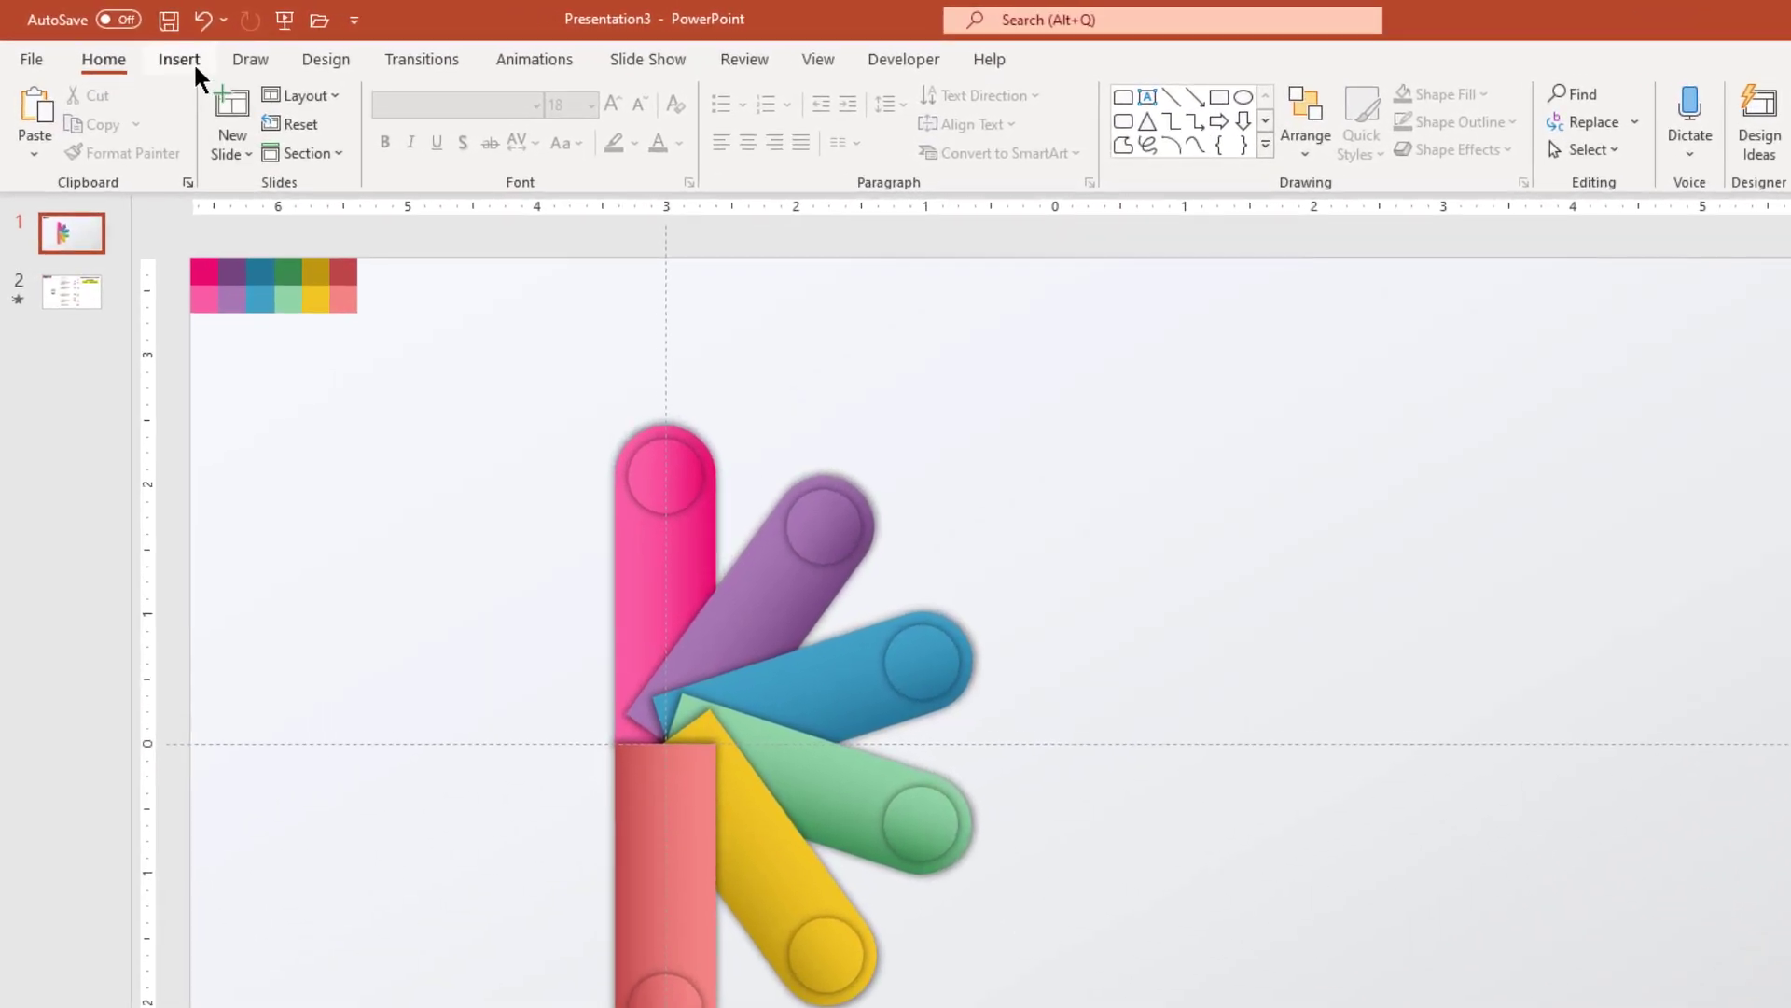
# - Draw a 2.07" oval circle centred on the point where the bars meet
pyautogui.click(178, 60)
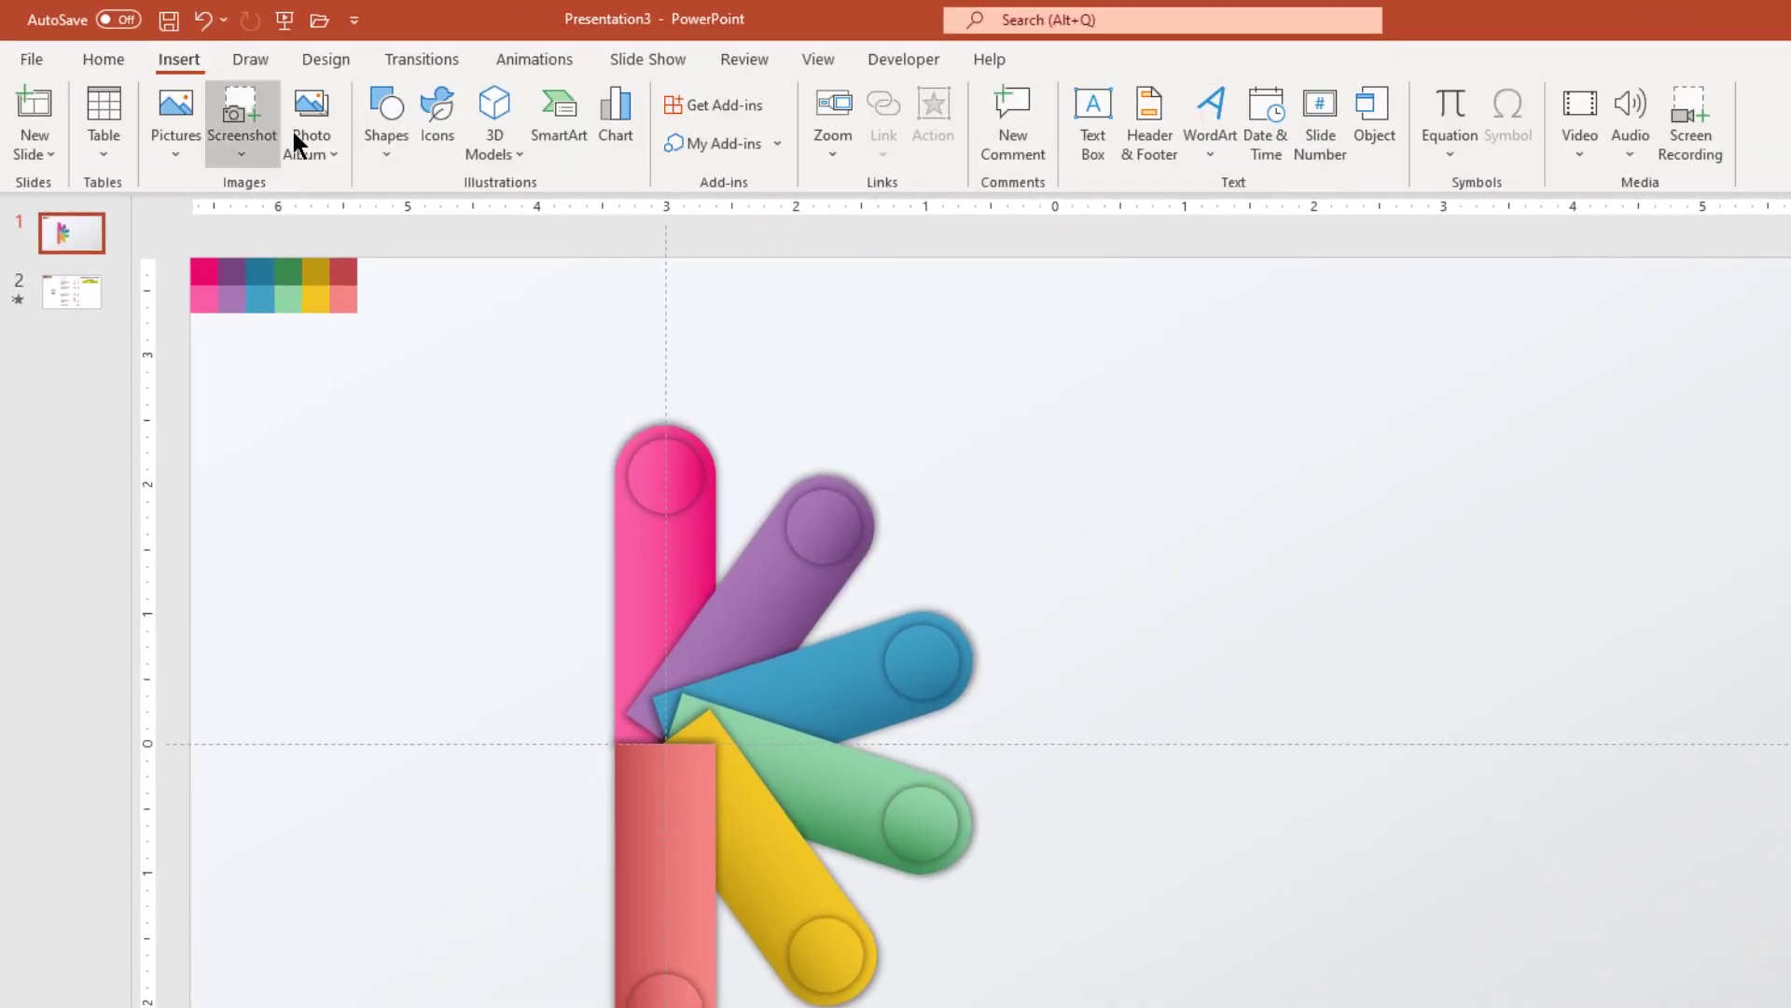
pyautogui.click(374, 149)
pyautogui.click(483, 216)
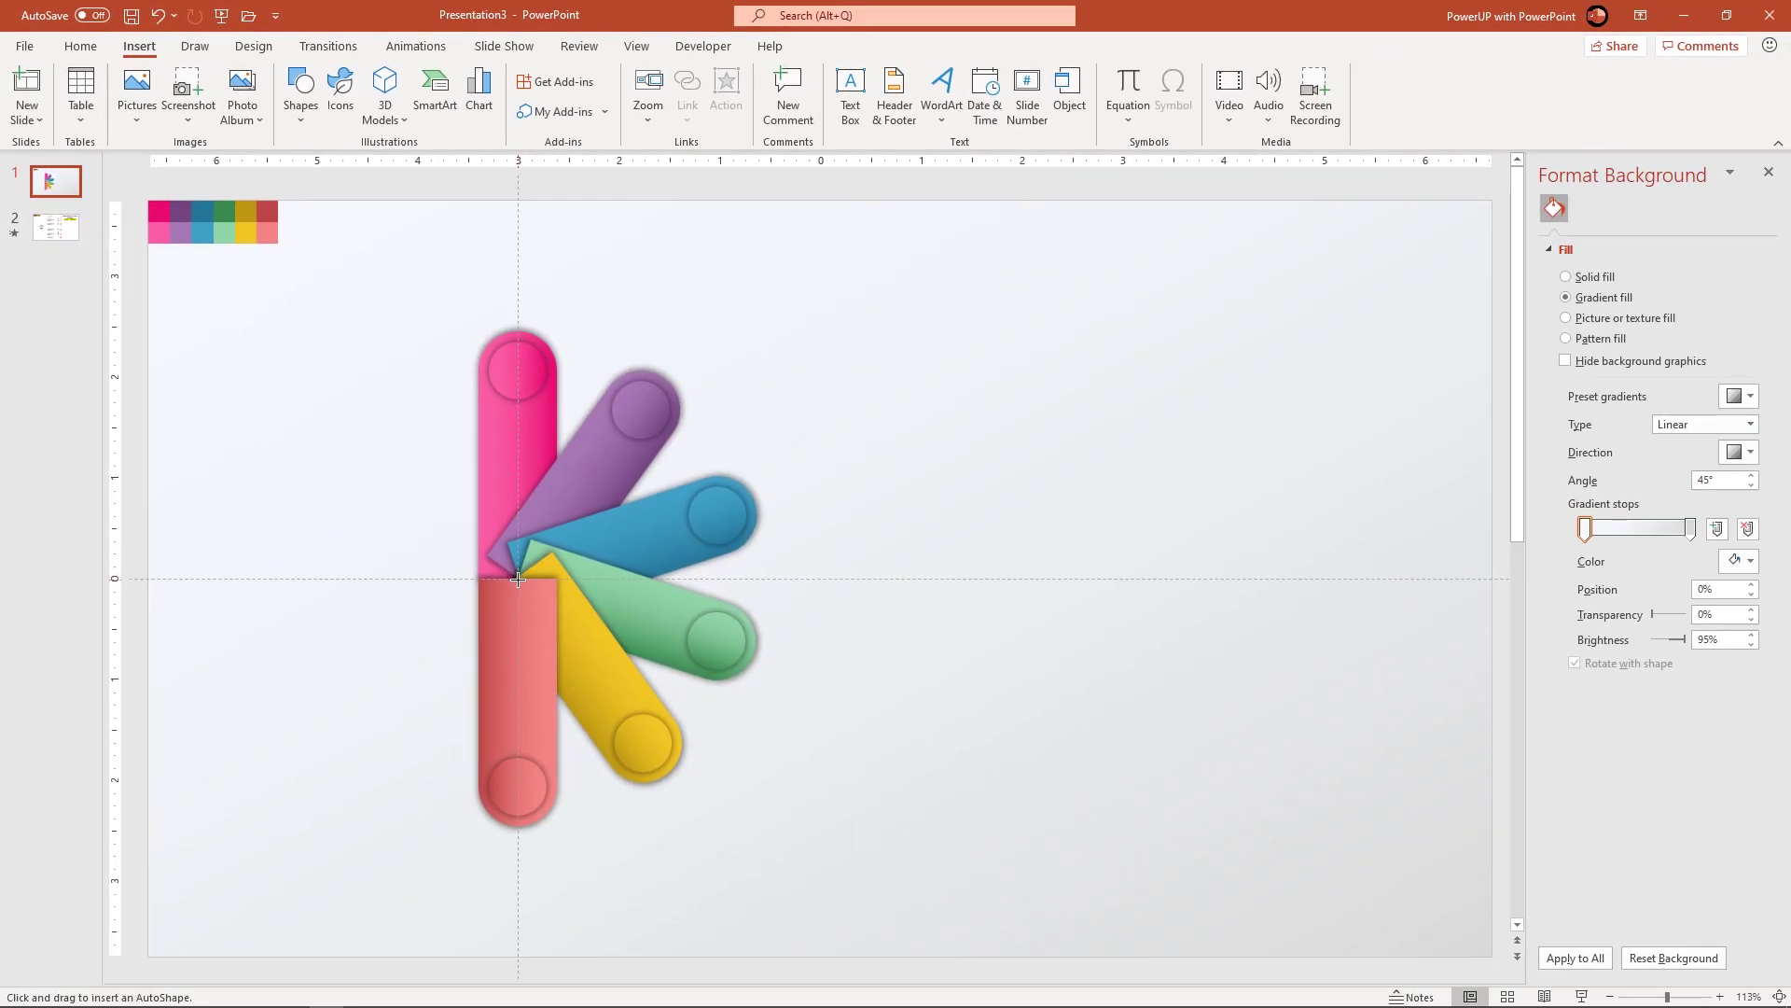
pyautogui.moveTo(529, 594); pyautogui.dragTo(618, 670)
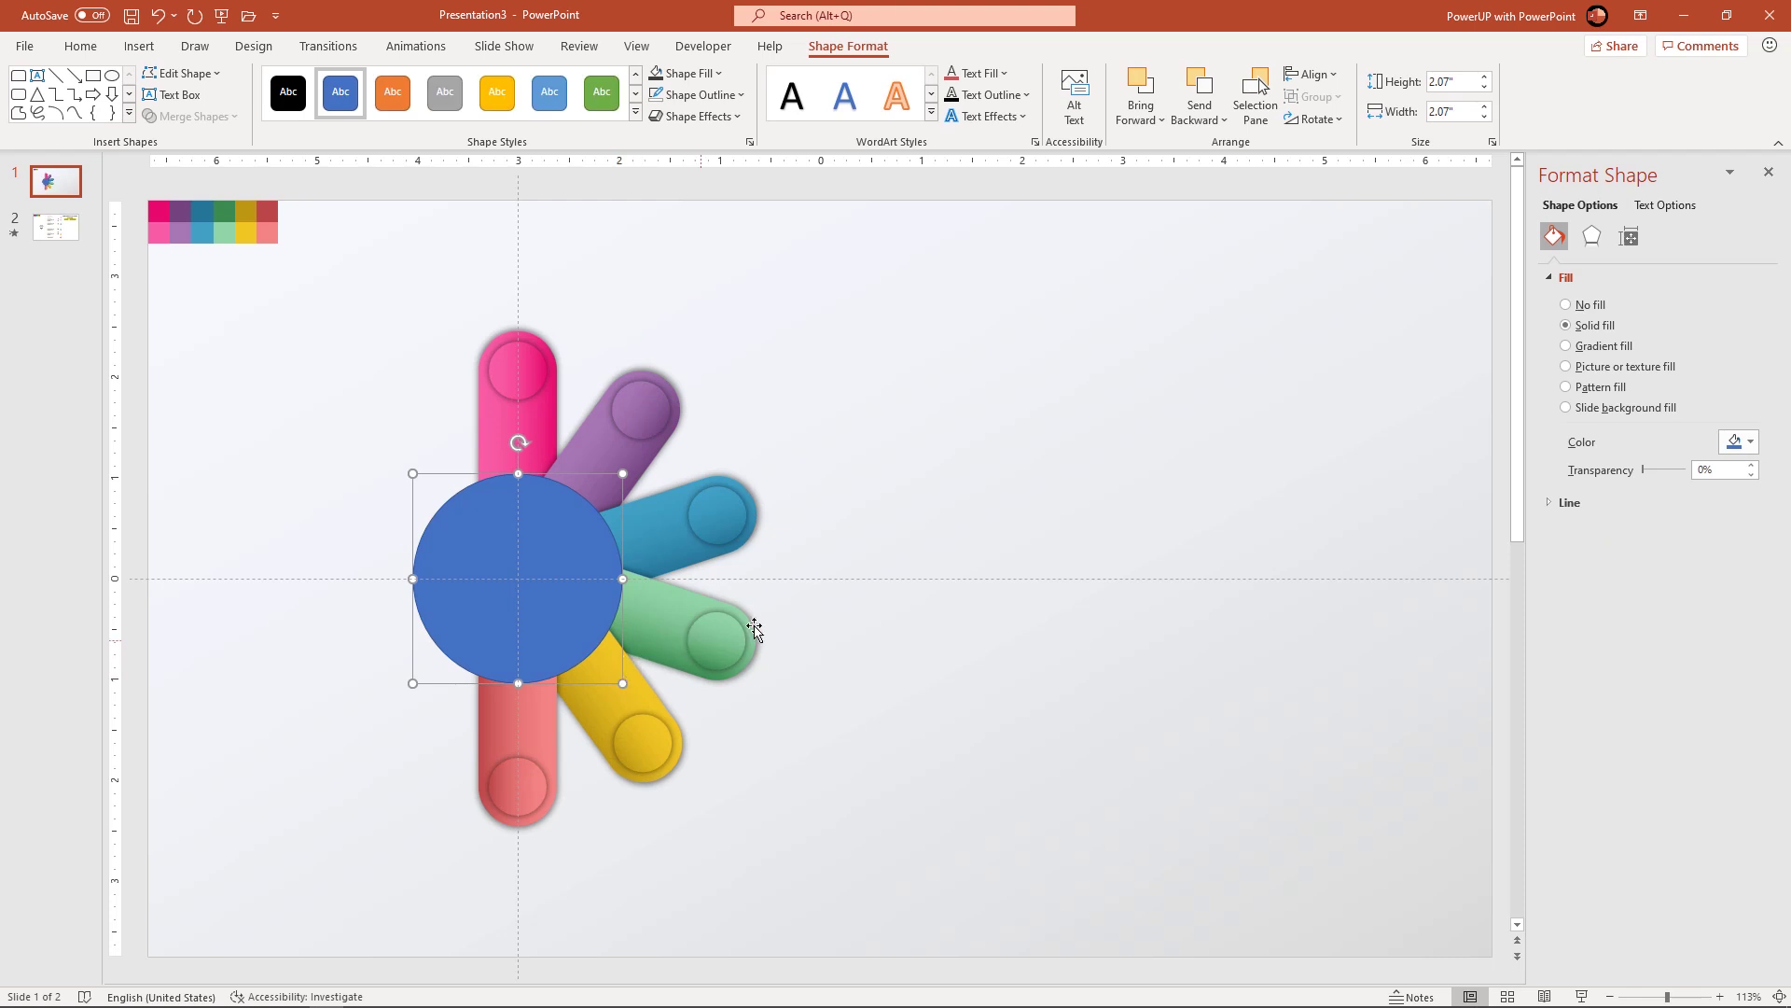
# - Give the hub circle a gradient fill running at 225°
pyautogui.click(1576, 346)
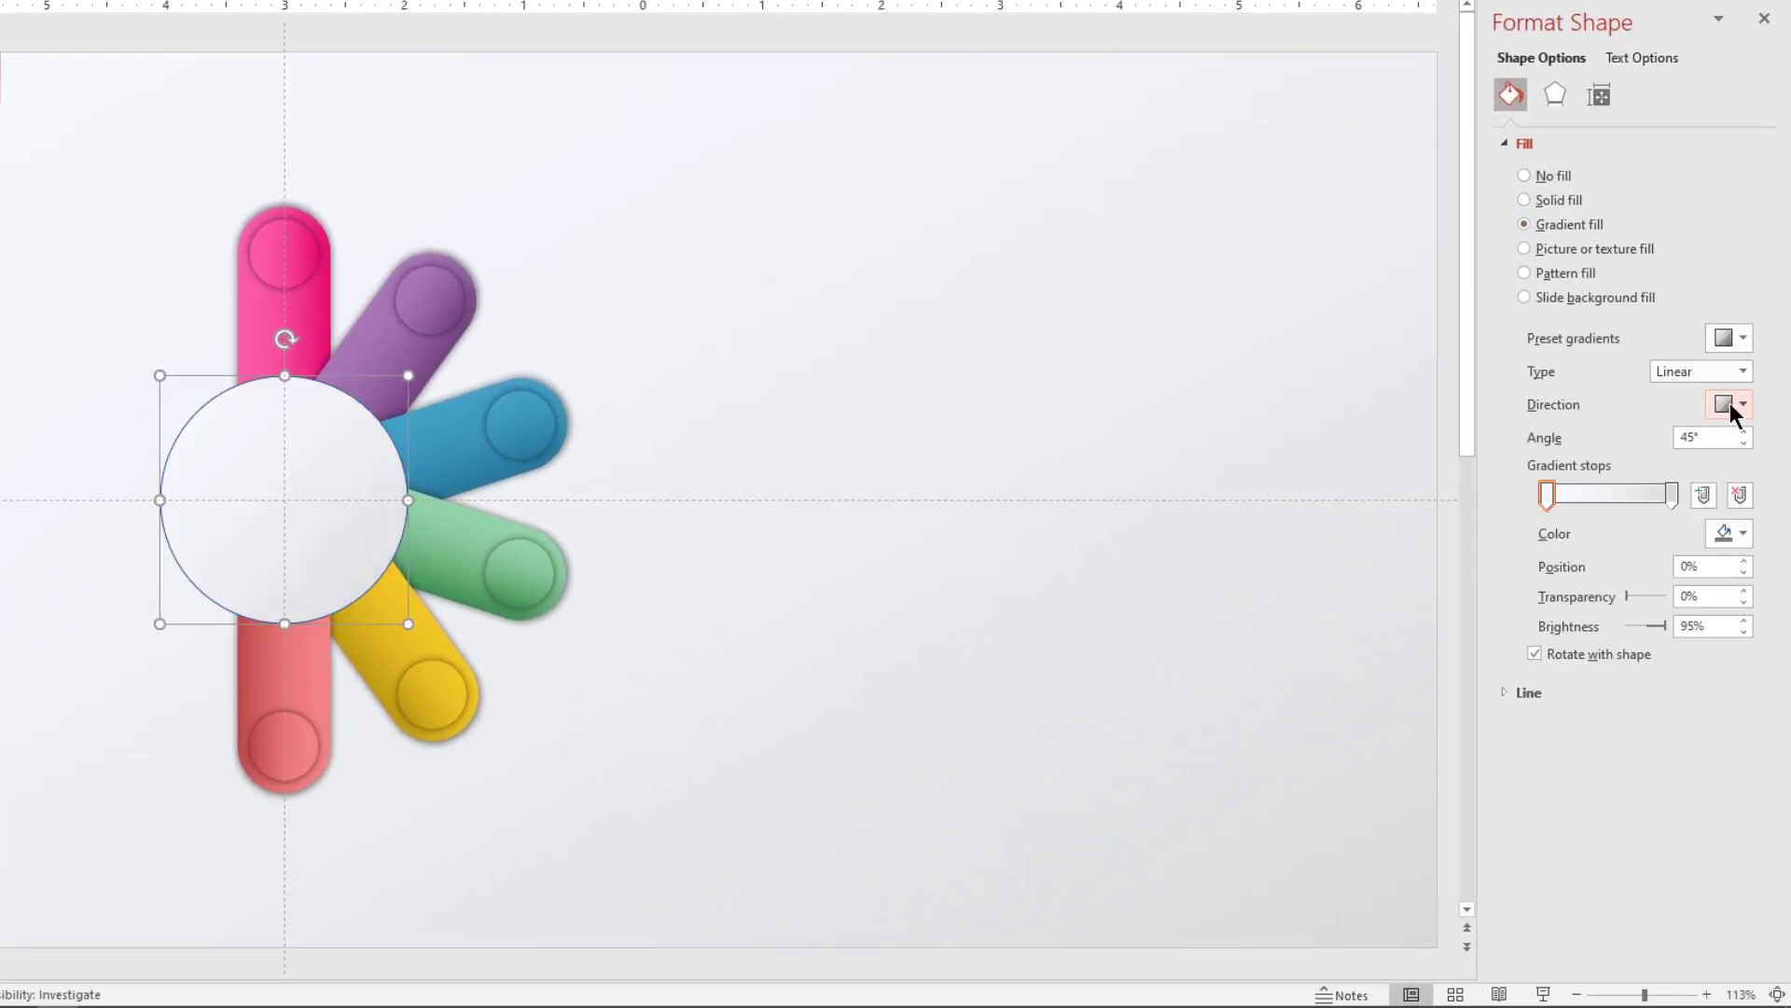
pyautogui.click(1730, 403)
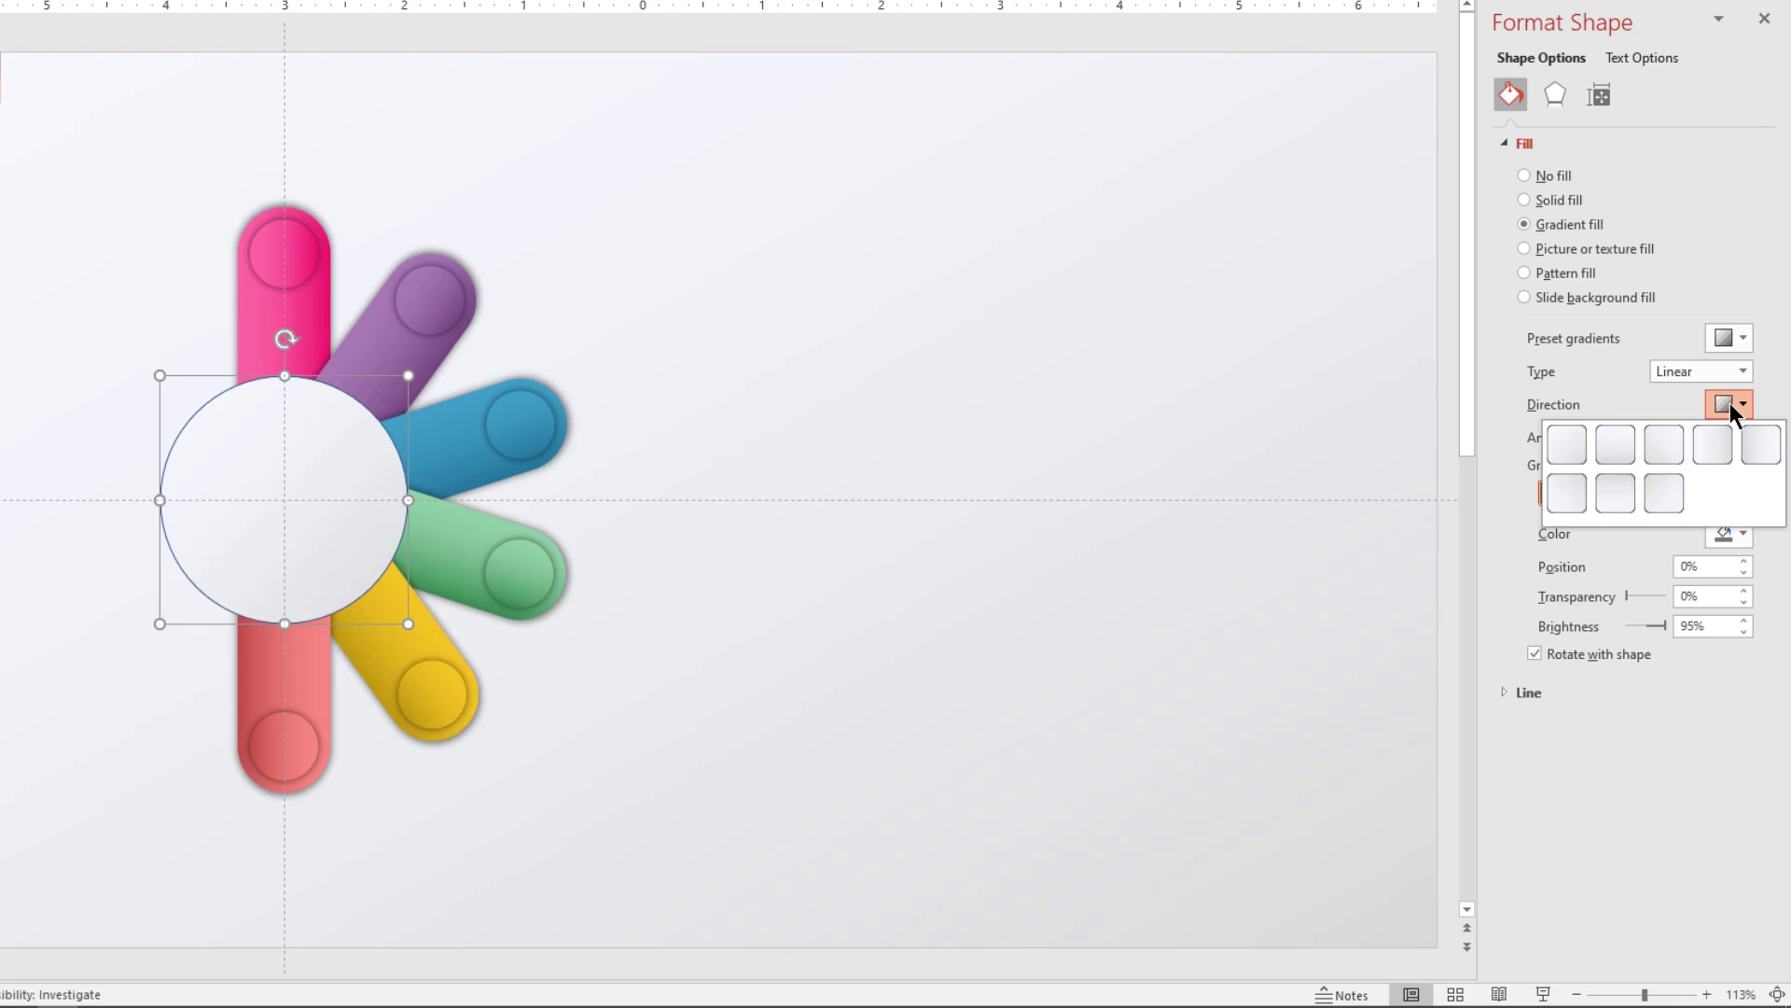
pyautogui.click(1666, 491)
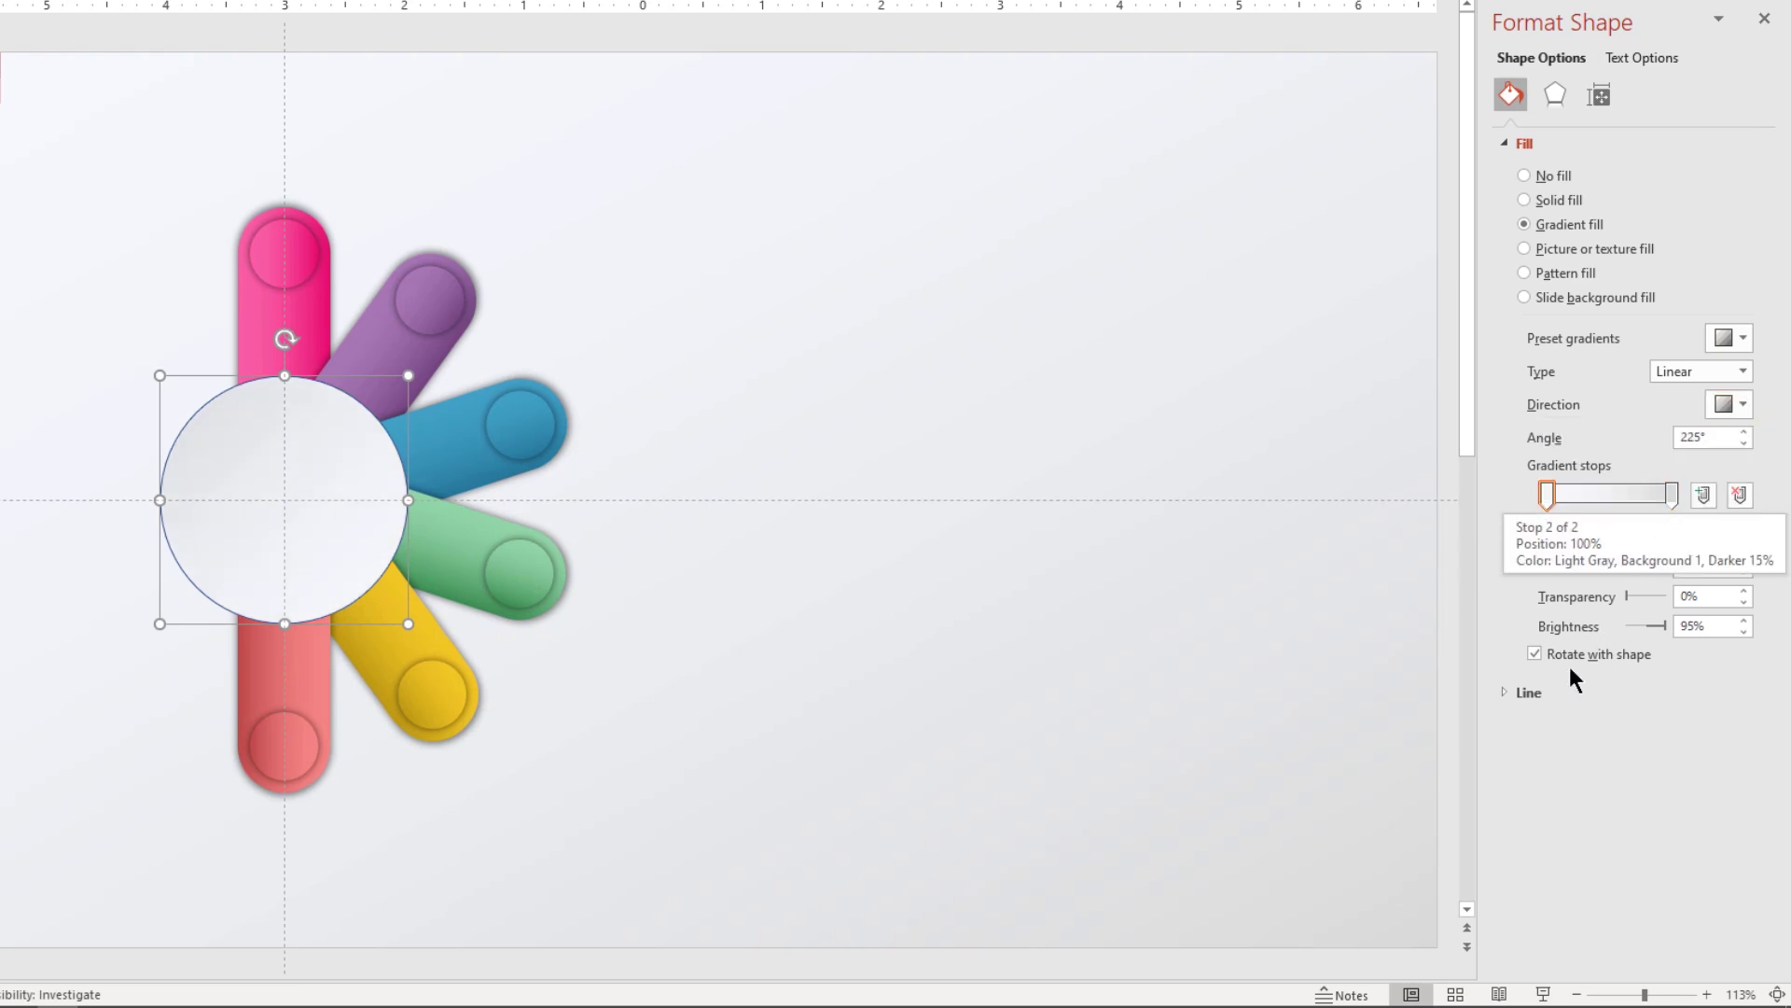
# - Make the circle's outline a two-stop gradient from white to a pale colour
pyautogui.click(1515, 692)
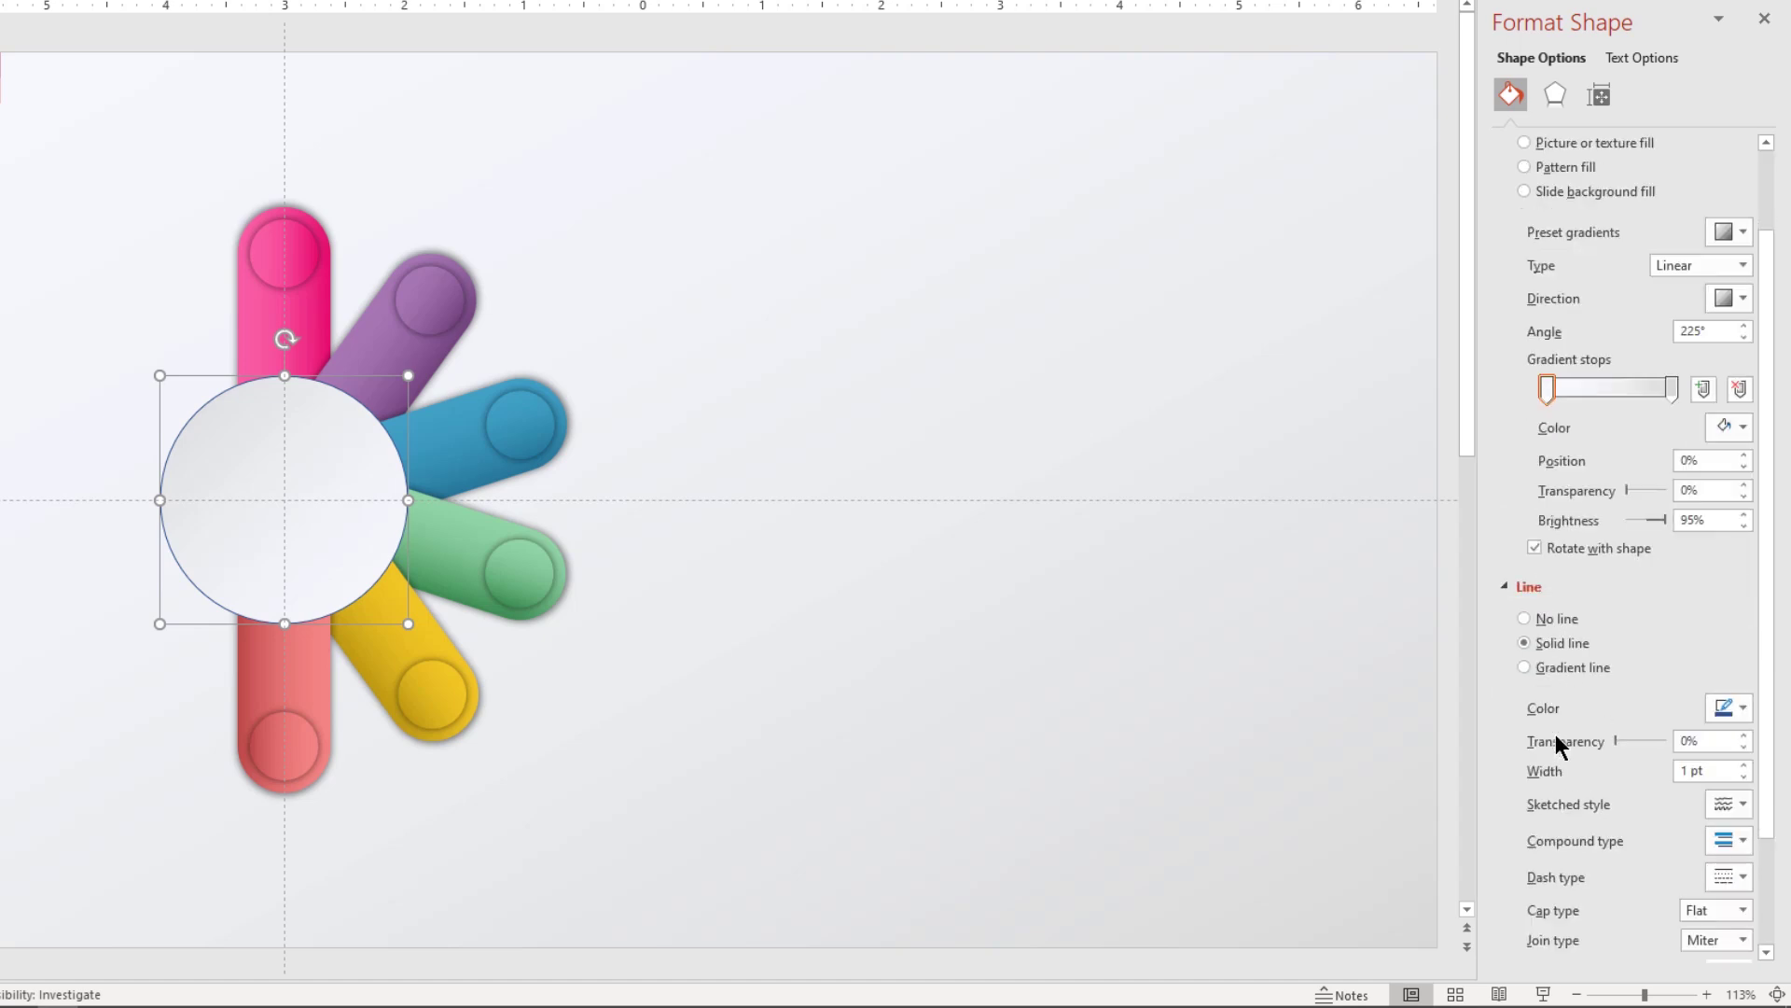
pyautogui.click(1543, 670)
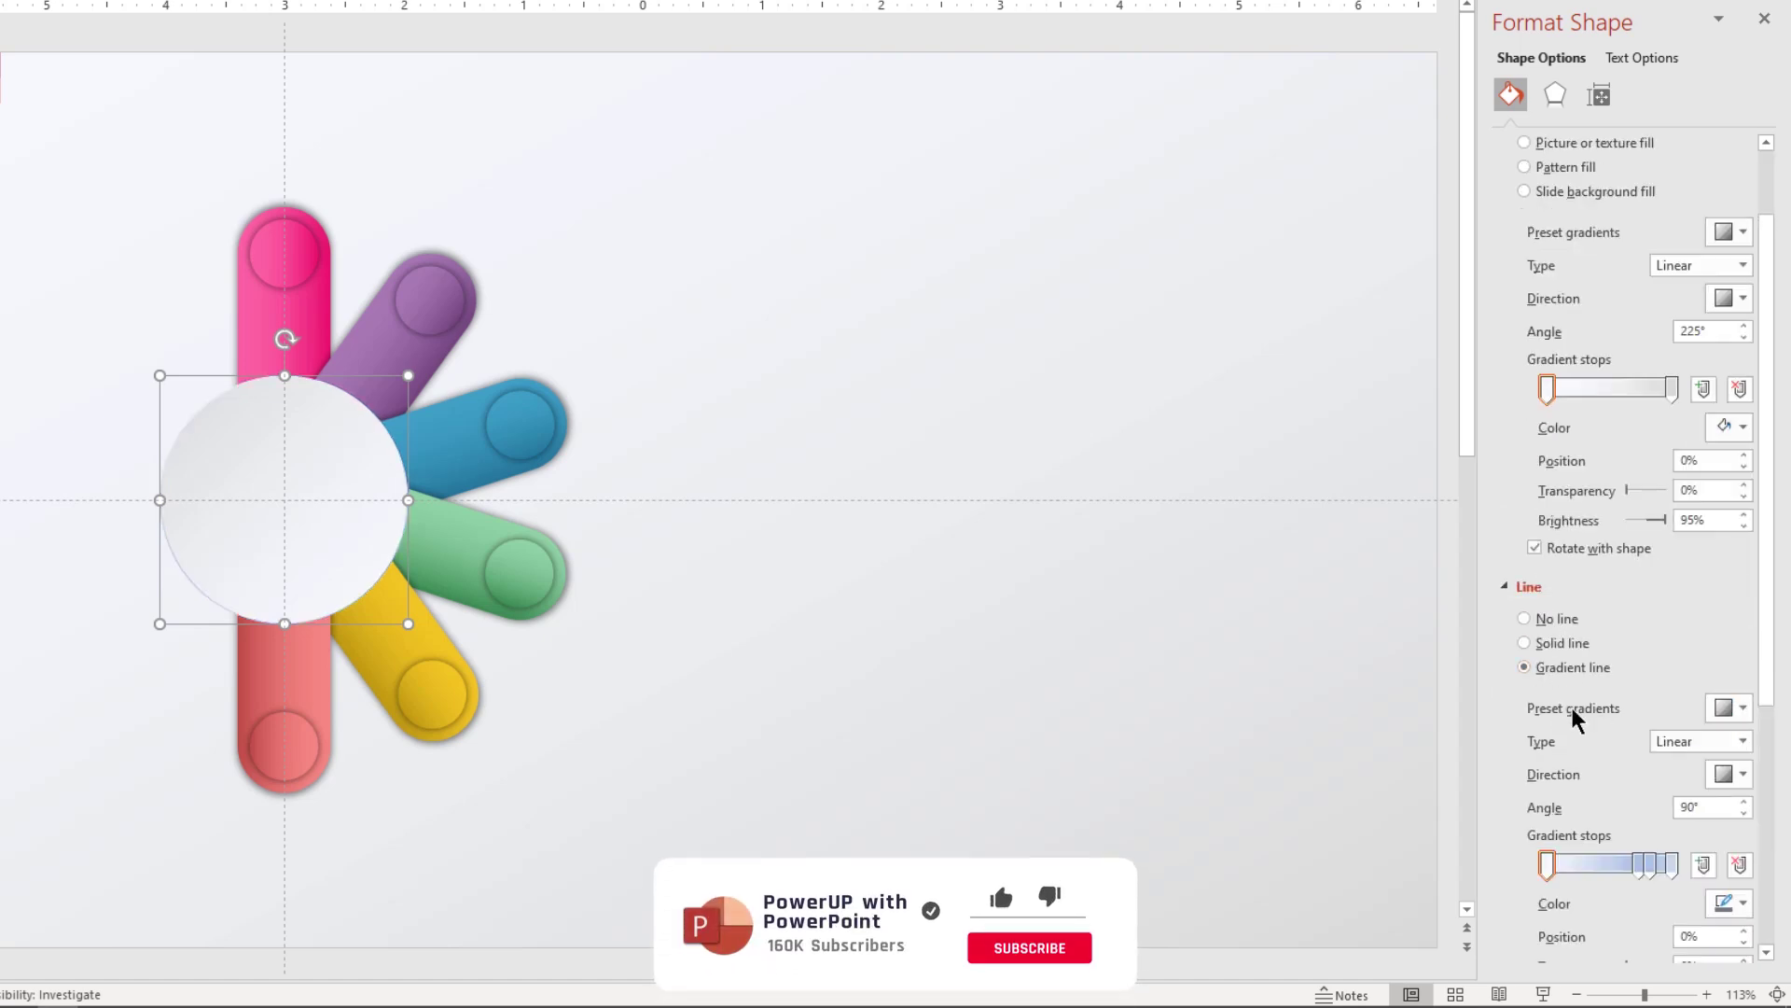
pyautogui.click(1671, 860)
pyautogui.click(1737, 864)
pyautogui.click(1737, 864)
pyautogui.moveTo(1638, 864); pyautogui.dragTo(1677, 866)
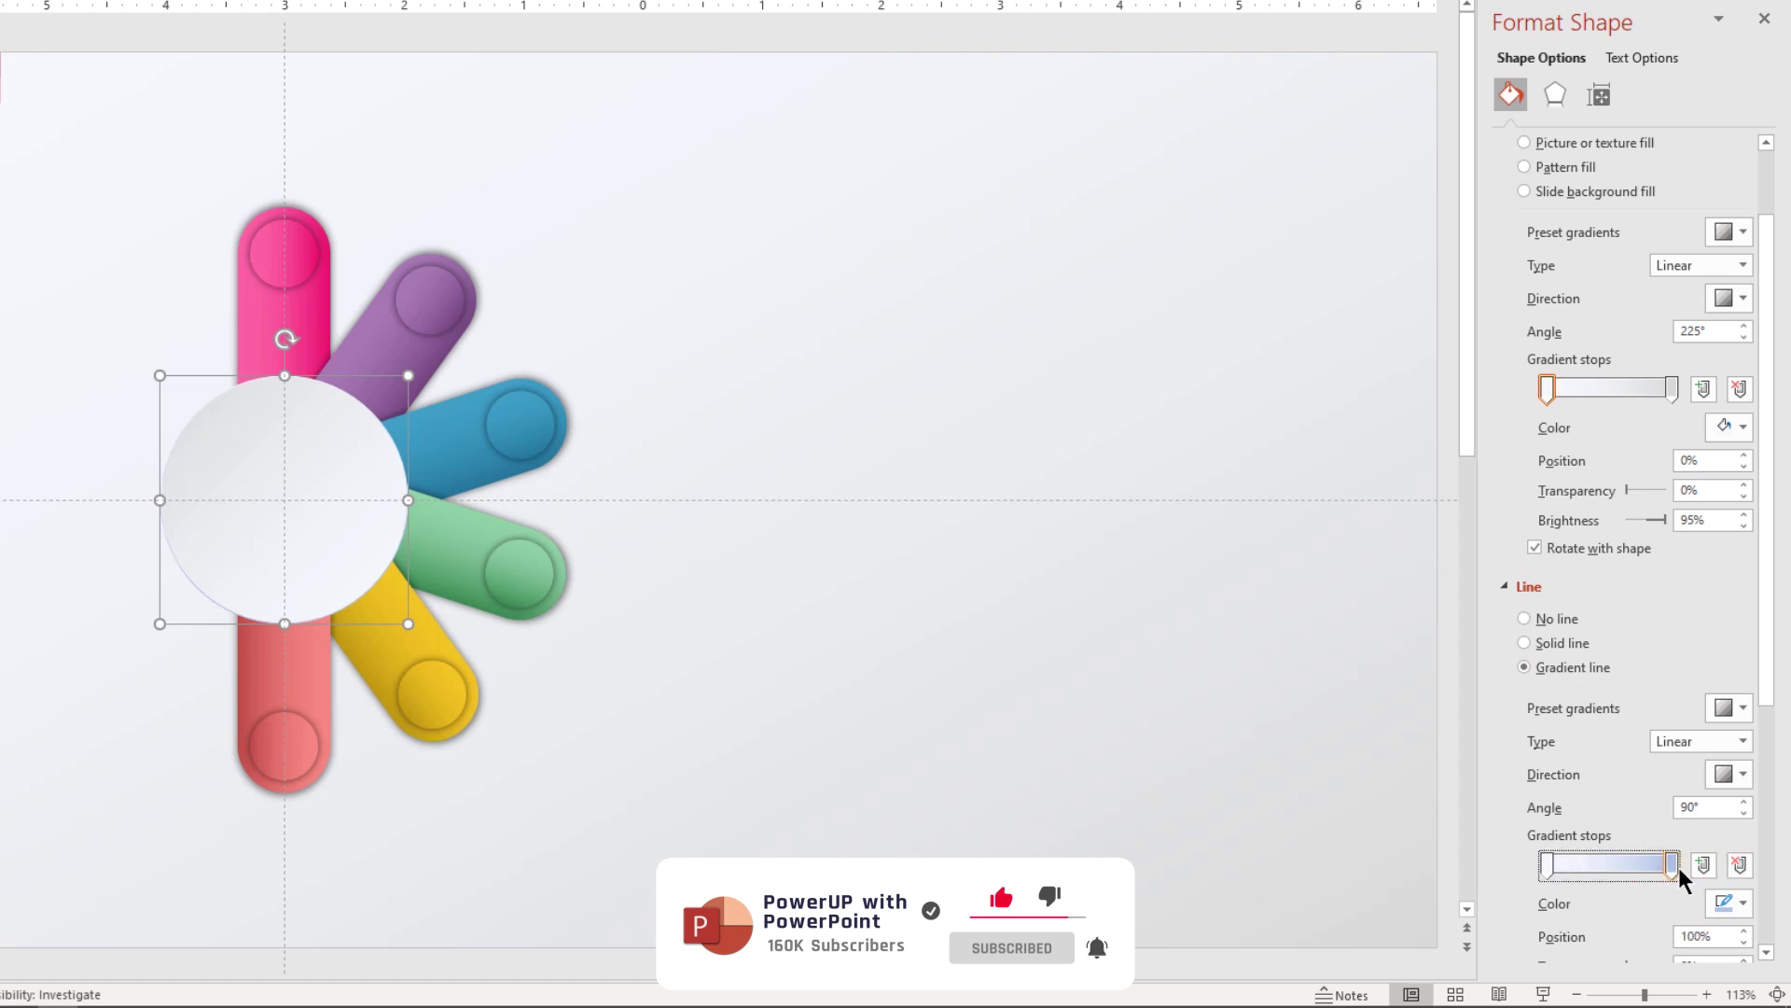
pyautogui.click(1738, 896)
pyautogui.click(1606, 654)
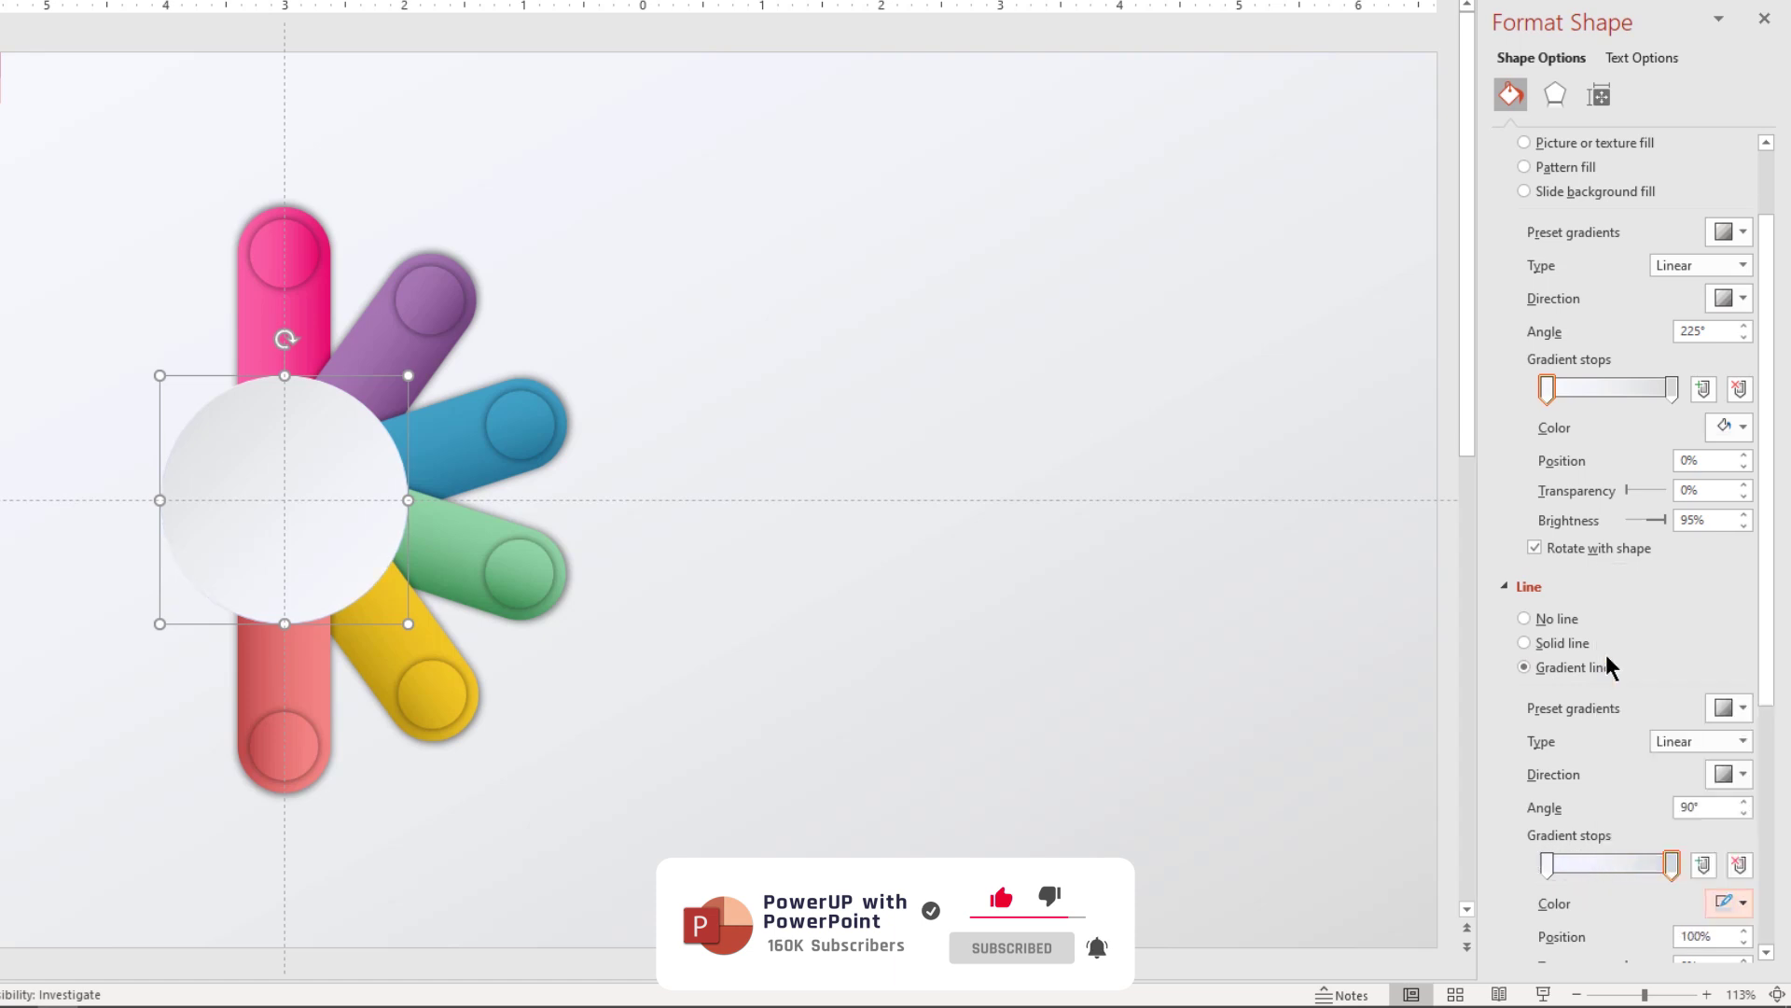
pyautogui.click(1547, 864)
pyautogui.click(1732, 899)
pyautogui.click(1601, 606)
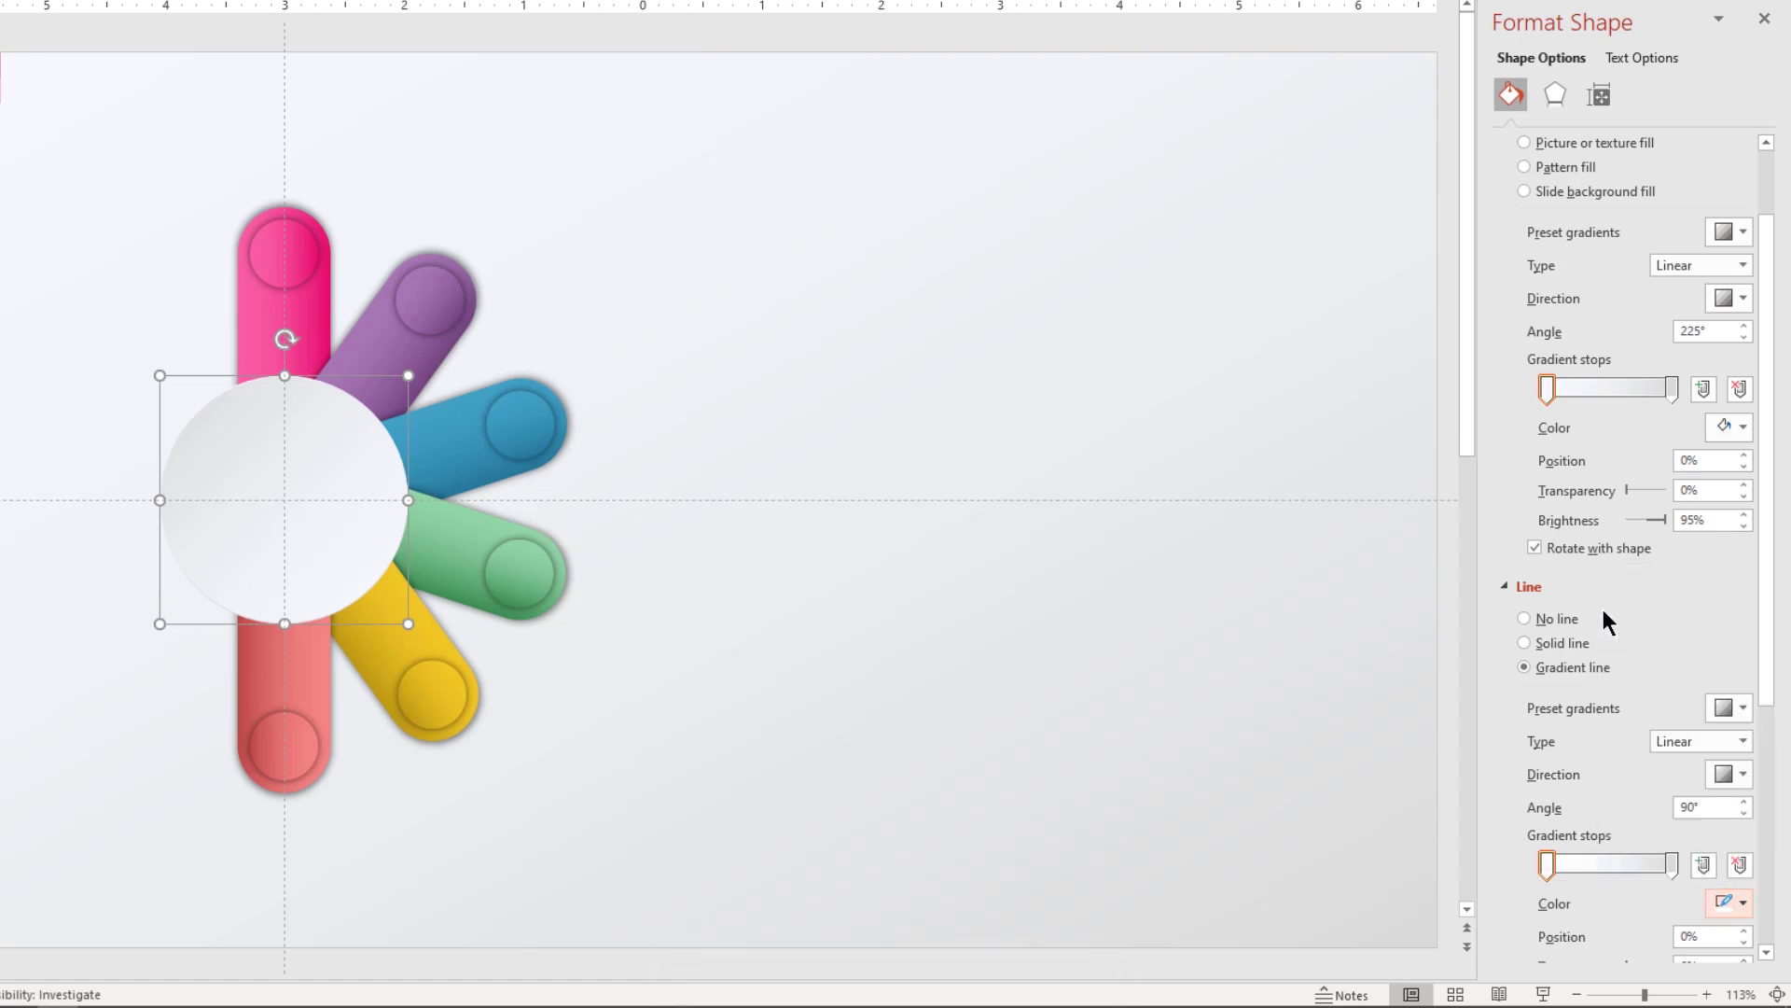
# - Add a soft Offset Center outer shadow to the circle
pyautogui.click(1558, 101)
pyautogui.click(1735, 173)
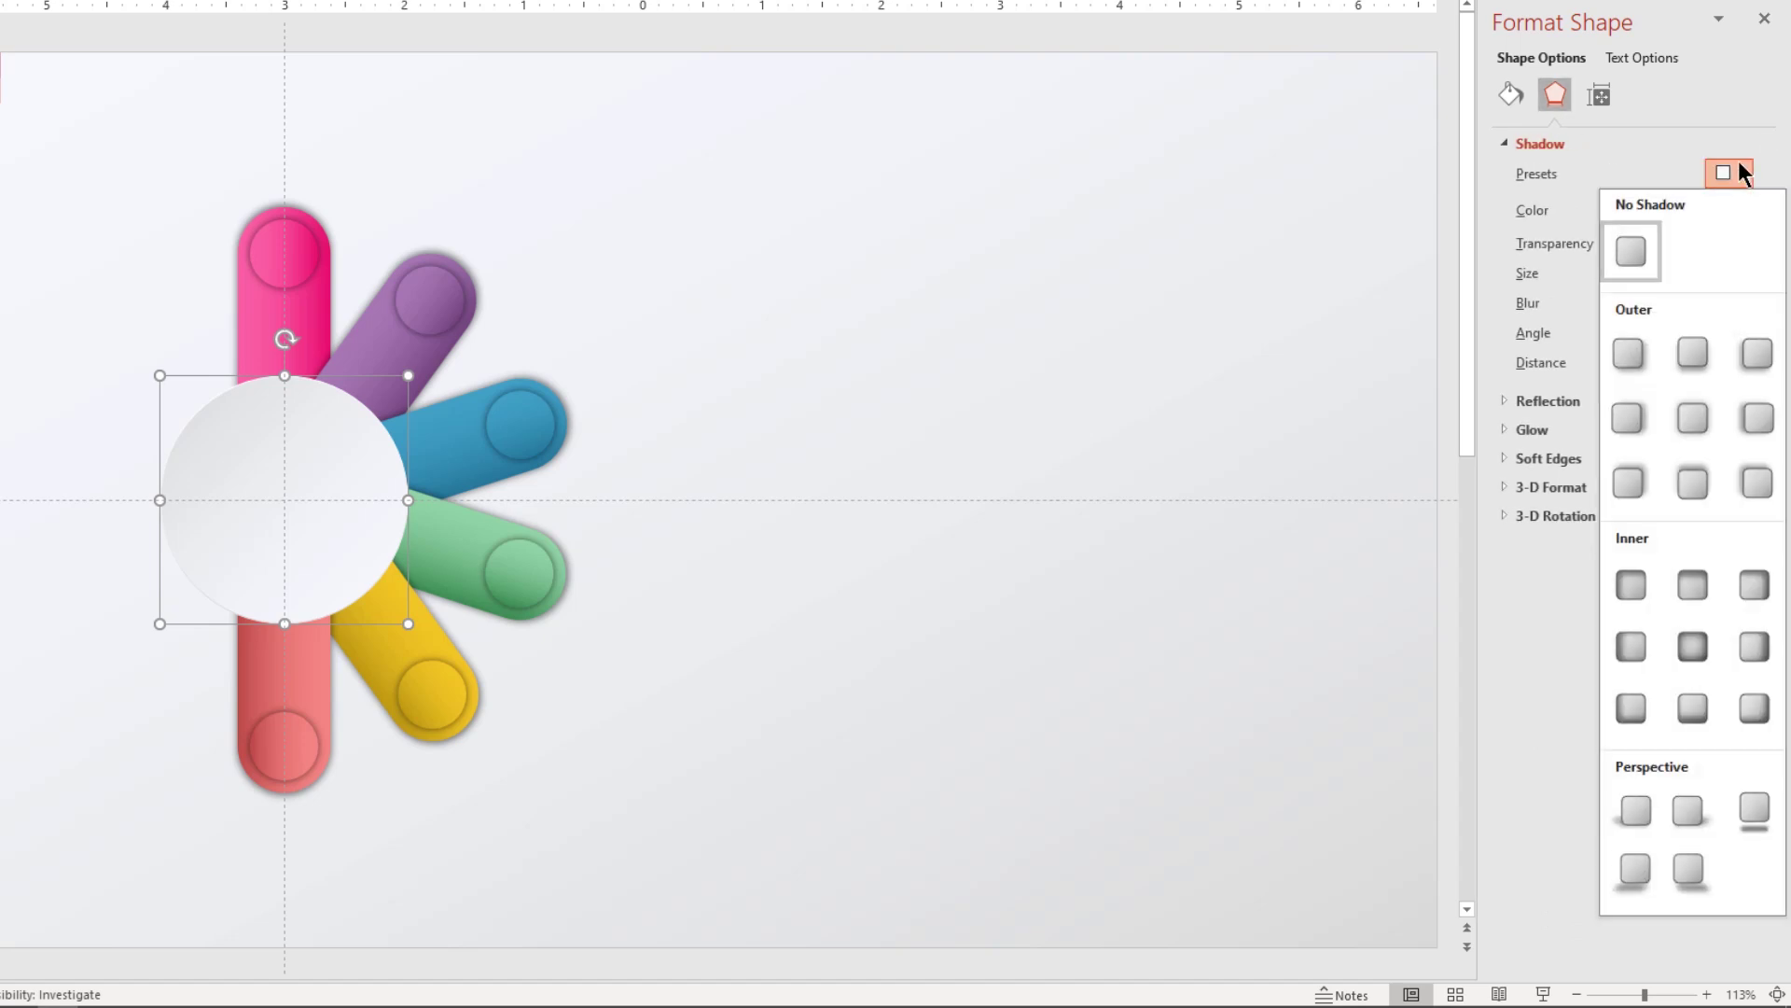
pyautogui.click(1694, 410)
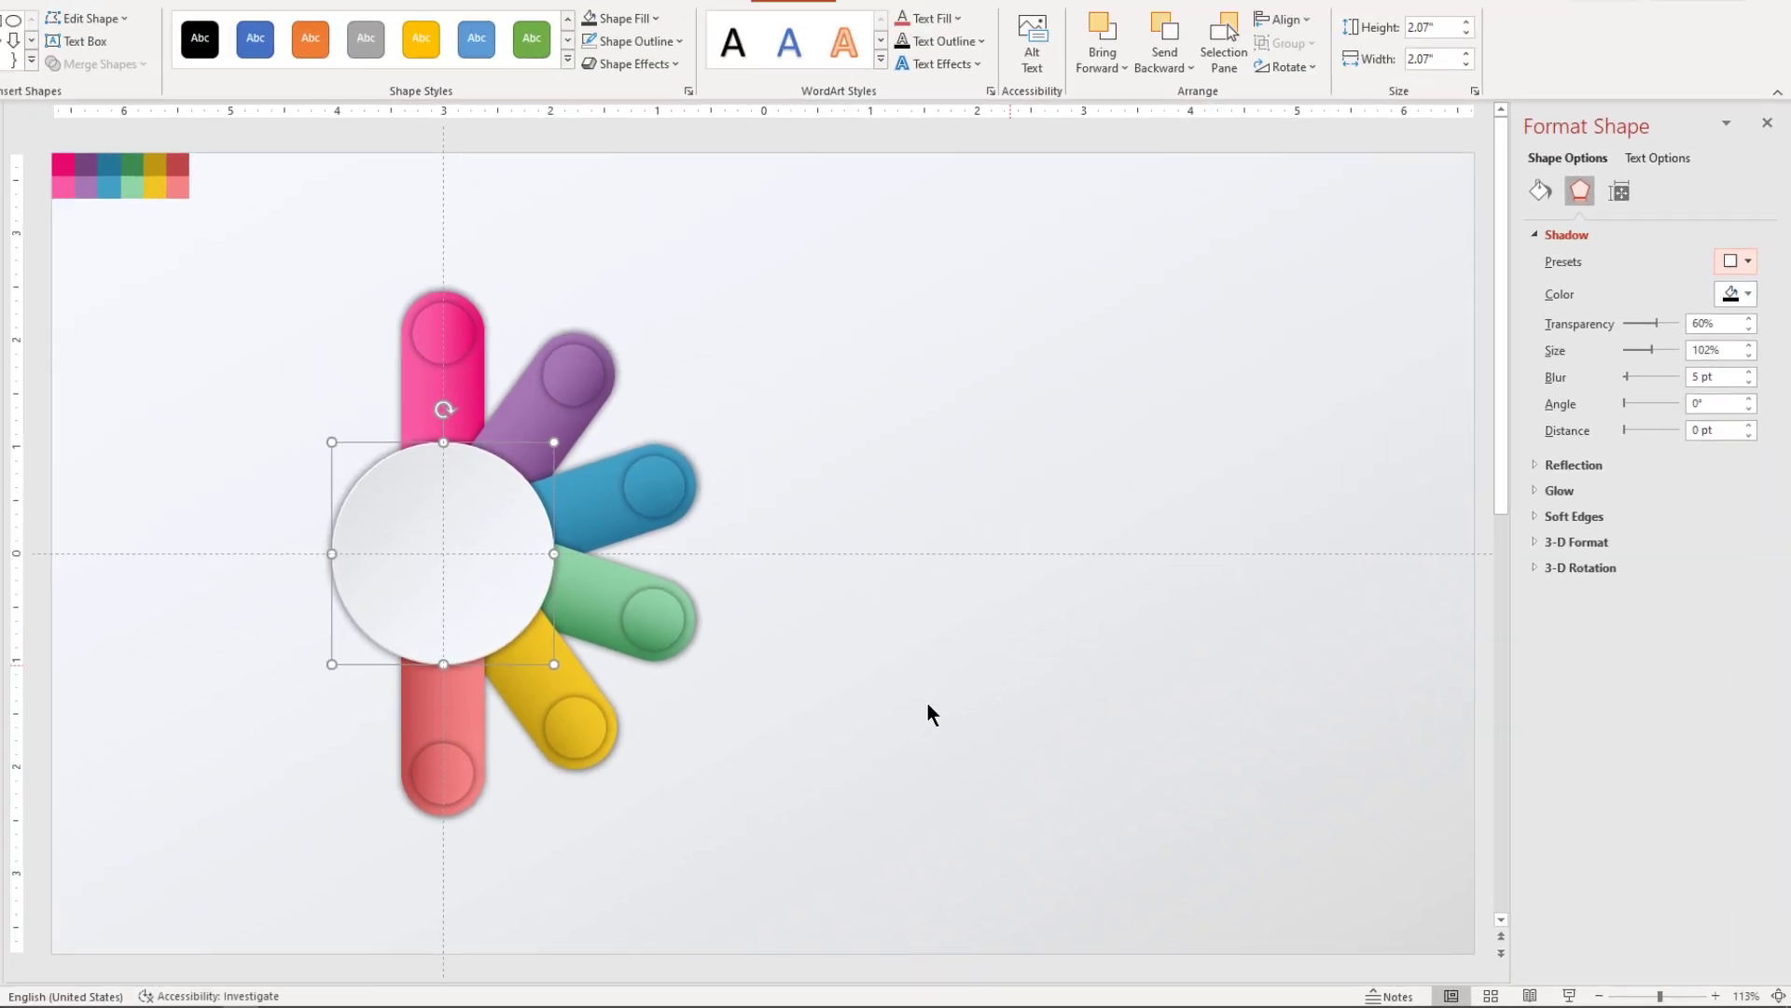
# - Paste the 'Business Infographic' title and handshake icon from slide 2 onto slide 1
pyautogui.click(908, 740)
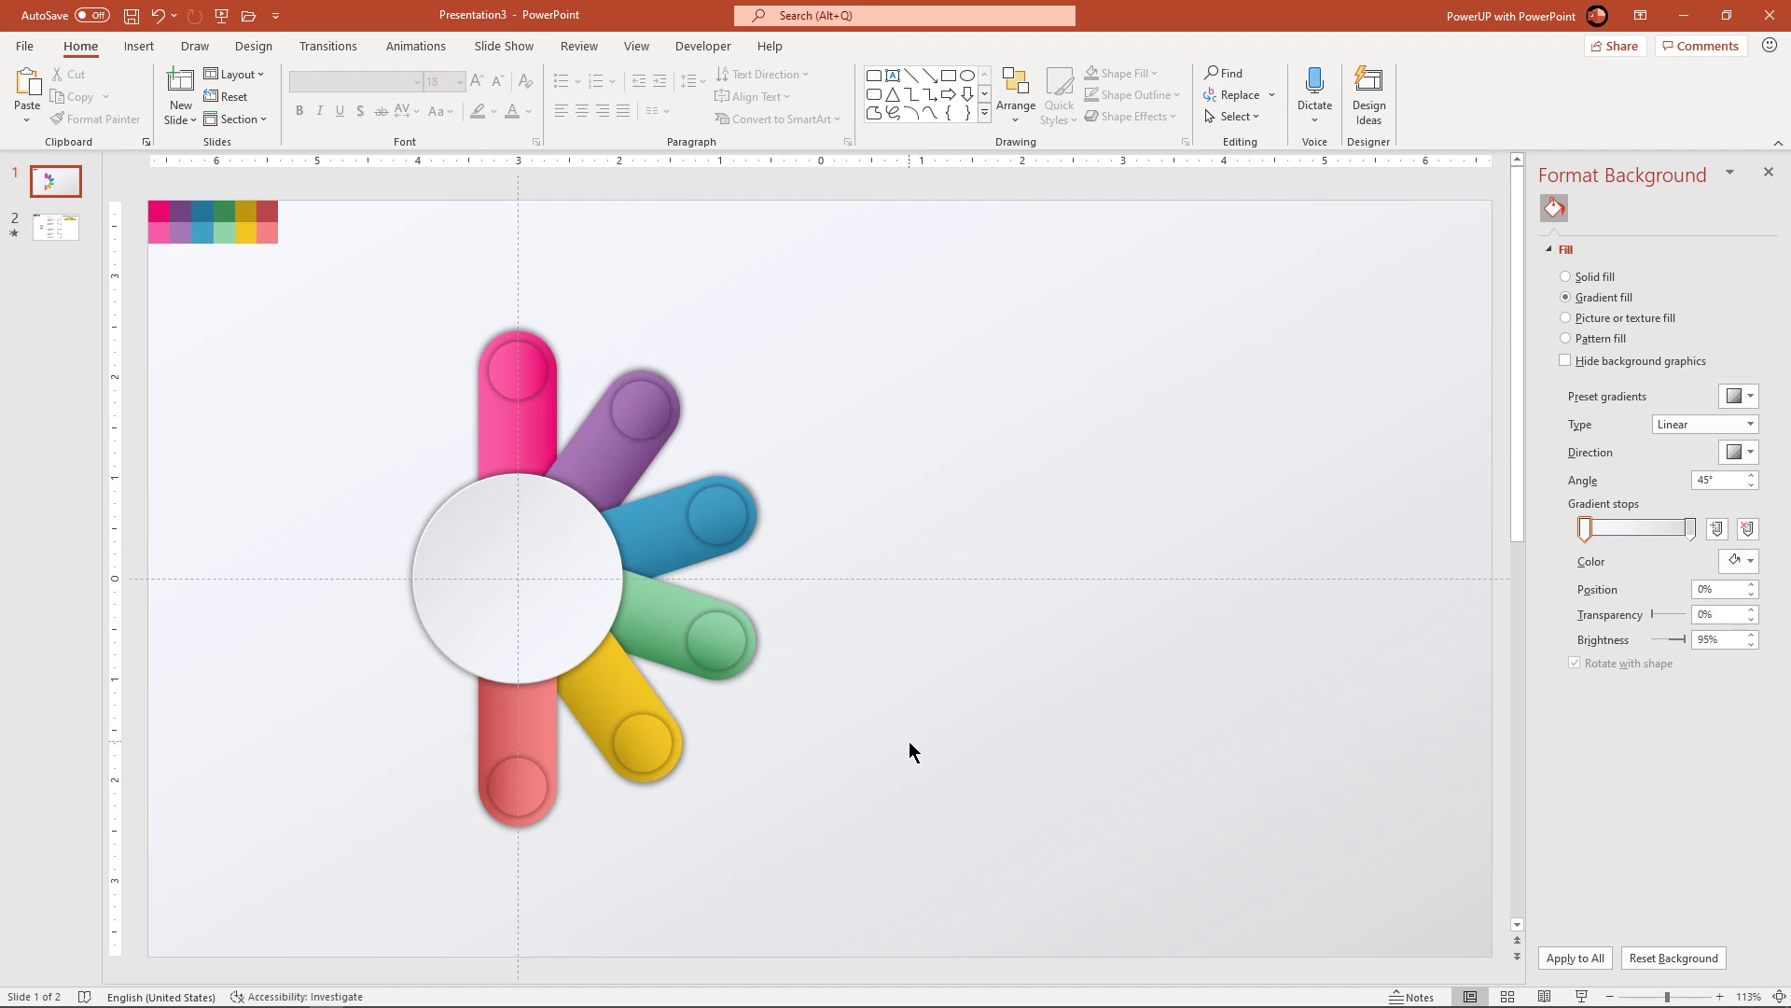
pyautogui.click(56, 231)
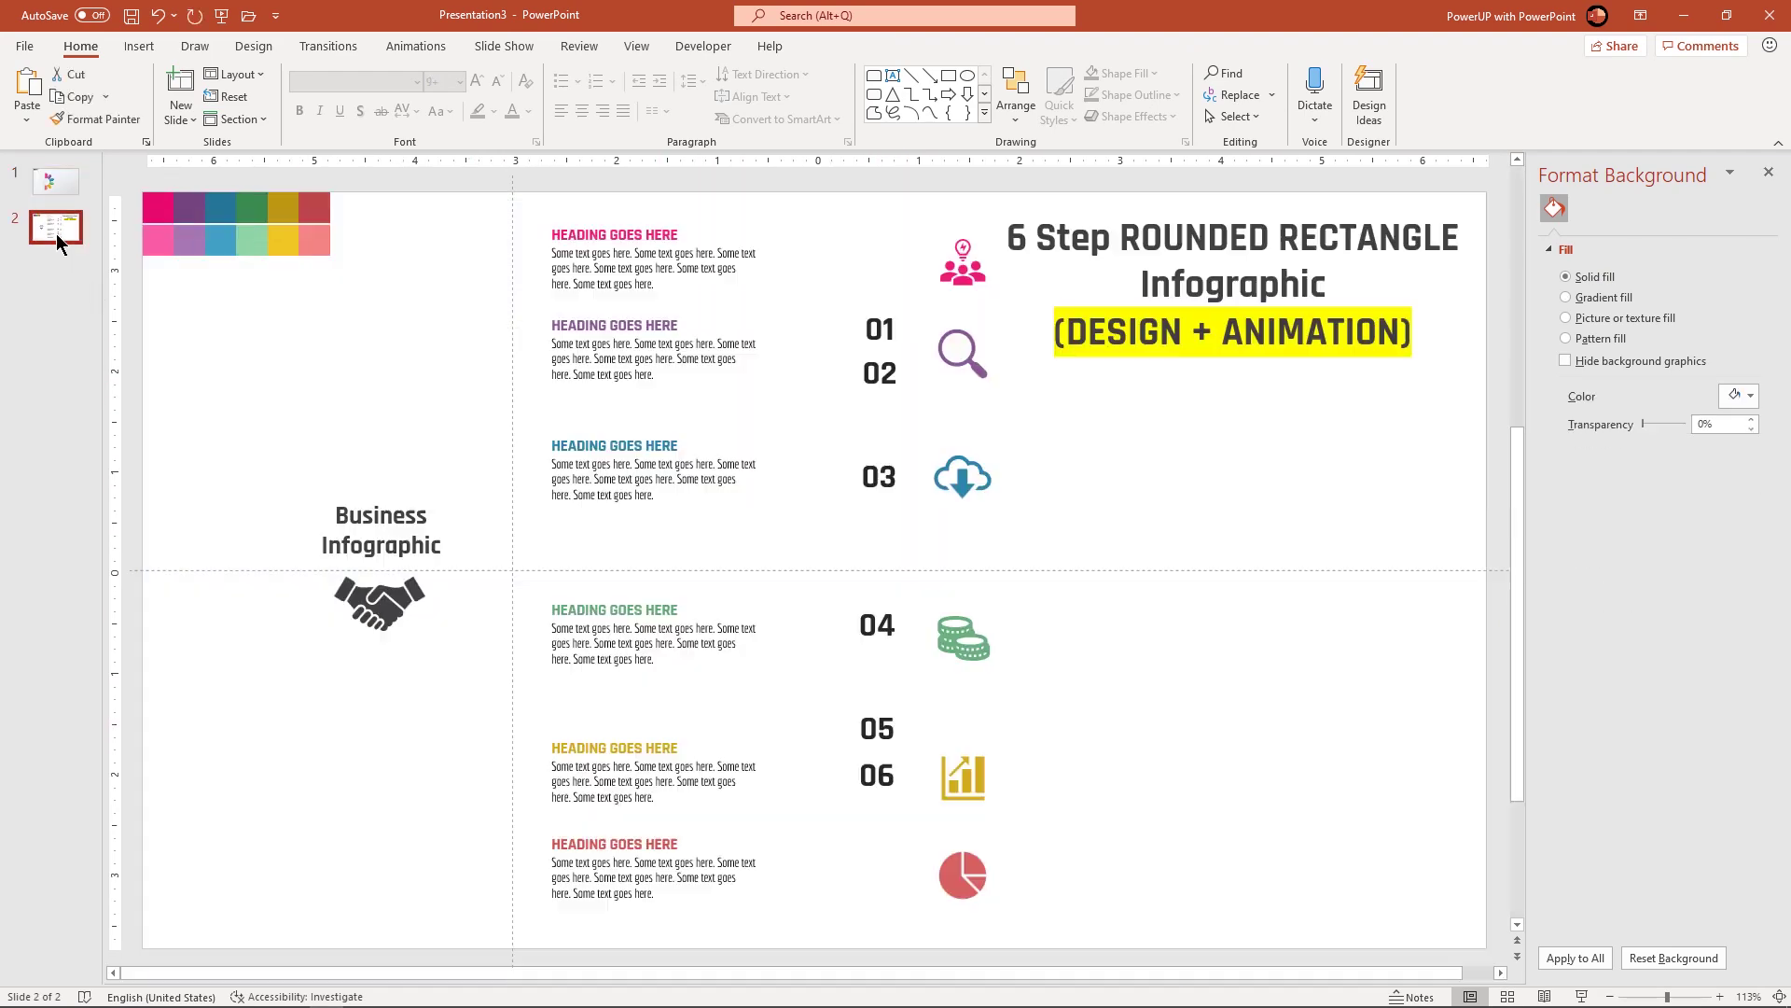
pyautogui.click(366, 498)
pyautogui.keyDown('shift'); pyautogui.click(409, 583); pyautogui.keyUp('shift')
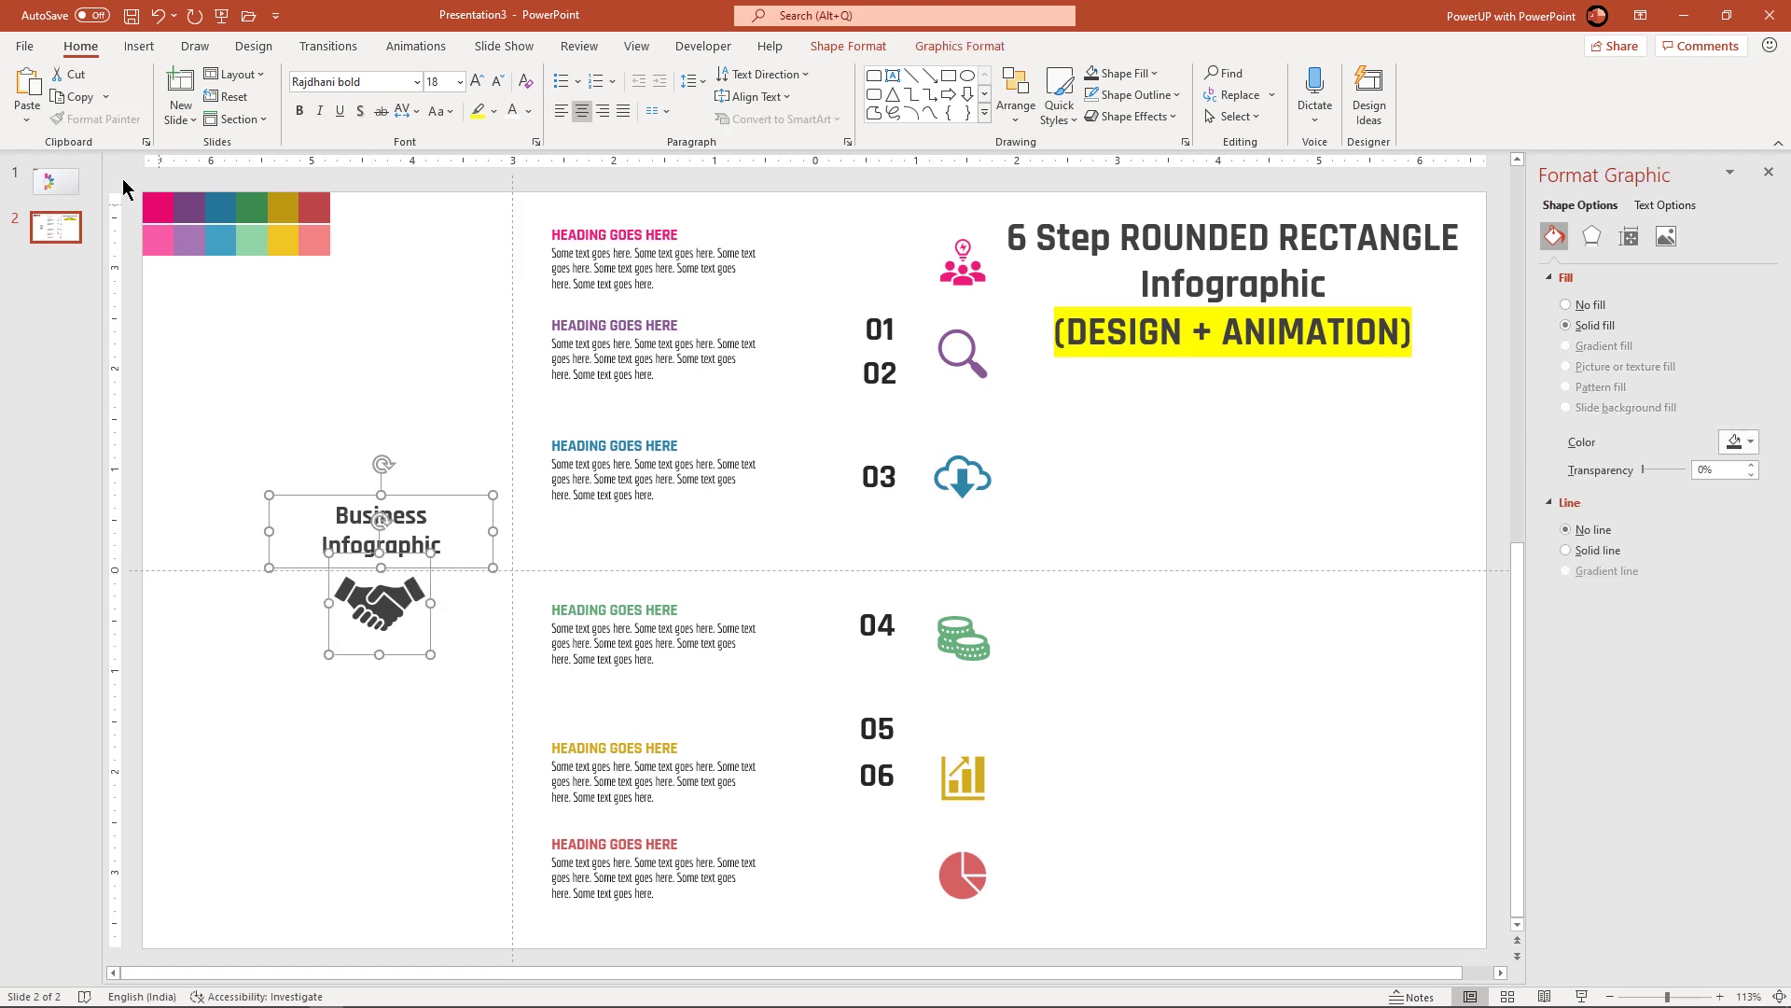
pyautogui.click(51, 180)
pyautogui.hotkey('ctrl', 'v')
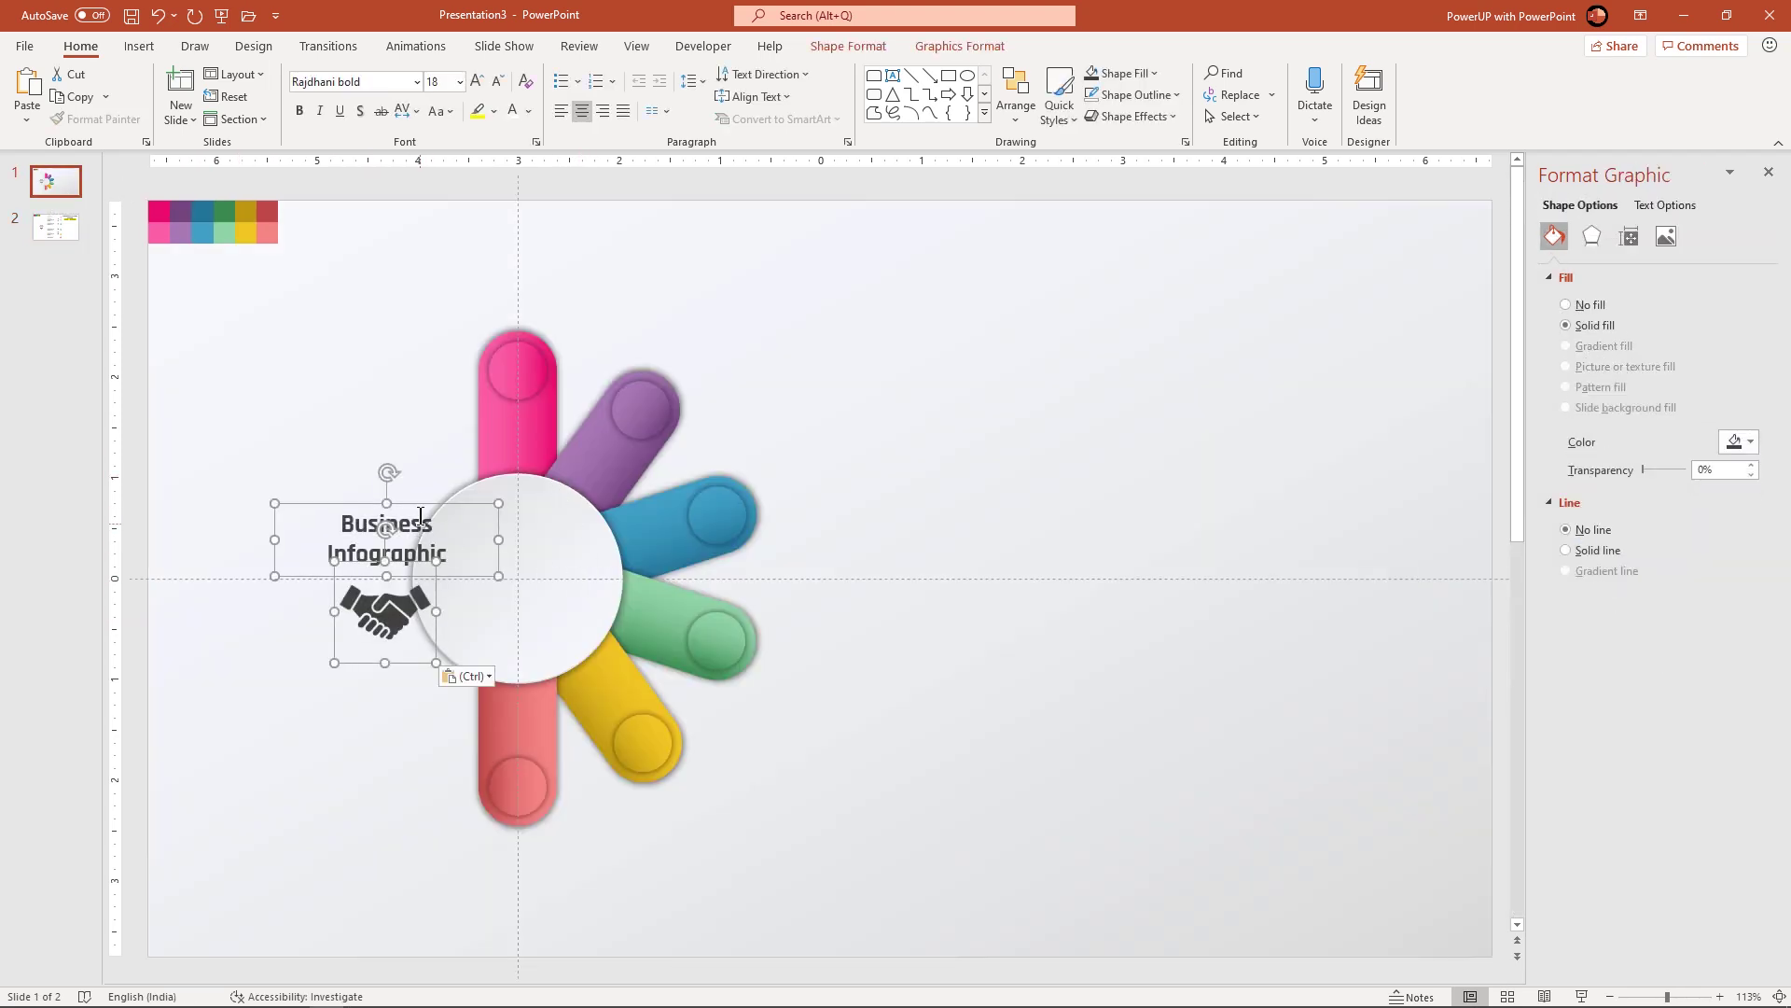
# - Centre the title in the circle and paste slide 2's six headings and icons onto slide 1
pyautogui.moveTo(420, 512); pyautogui.dragTo(550, 501)
pyautogui.scroll(-3, 338, 294)
pyautogui.click(653, 261)
pyautogui.keyDown('shift'); pyautogui.click(653, 353); pyautogui.keyUp('shift')
pyautogui.keyDown('shift'); pyautogui.click(653, 473); pyautogui.keyUp('shift')
pyautogui.keyDown('shift'); pyautogui.click(653, 638); pyautogui.keyUp('shift')
pyautogui.keyDown('shift'); pyautogui.click(653, 775); pyautogui.keyUp('shift')
pyautogui.keyDown('shift'); pyautogui.click(653, 872); pyautogui.keyUp('shift')
pyautogui.moveTo(1093, 919); pyautogui.dragTo(923, 220)
pyautogui.hotkey('ctrl', 'c')
pyautogui.click(53, 191)
pyautogui.hotkey('ctrl', 'v')
# - Position the pink, red, purple, yellow, blue and green heading blocks beside their petals
pyautogui.moveTo(811, 495); pyautogui.dragTo(1036, 495)
pyautogui.click(992, 320)
pyautogui.click(896, 304)
pyautogui.moveTo(895, 305); pyautogui.dragTo(663, 322)
pyautogui.moveTo(901, 838); pyautogui.dragTo(656, 841)
pyautogui.moveTo(900, 382); pyautogui.dragTo(822, 406)
pyautogui.moveTo(896, 821); pyautogui.dragTo(819, 812)
pyautogui.click(901, 514)
pyautogui.moveTo(901, 518); pyautogui.dragTo(896, 545)
pyautogui.moveTo(911, 680); pyautogui.dragTo(914, 696)
# - Place the people, magnifier, cloud, coins, bar-chart and pie icons beside their matching headings
pyautogui.moveTo(1196, 280); pyautogui.dragTo(790, 285)
pyautogui.moveTo(1195, 357); pyautogui.dragTo(948, 375)
pyautogui.moveTo(1196, 482); pyautogui.dragTo(1020, 501)
pyautogui.moveTo(1196, 644); pyautogui.dragTo(1020, 656)
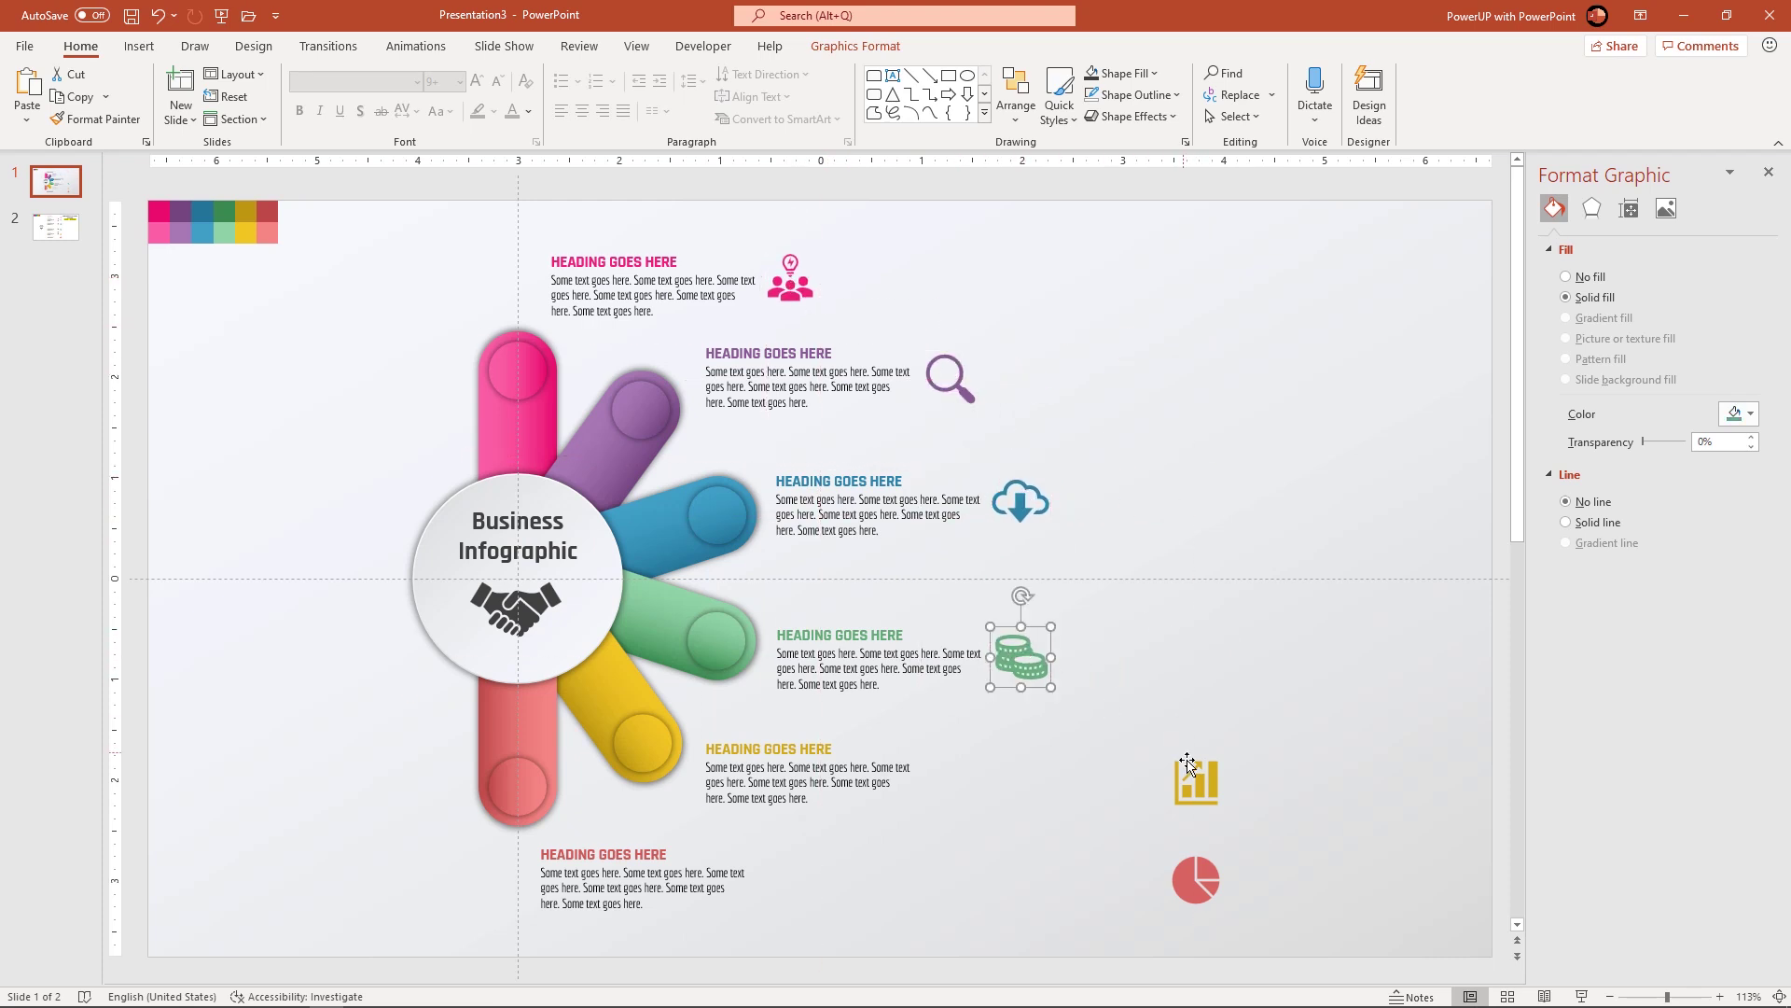
pyautogui.moveTo(1190, 776); pyautogui.dragTo(945, 774)
pyautogui.moveTo(1195, 880); pyautogui.dragTo(772, 883)
pyautogui.click(895, 883)
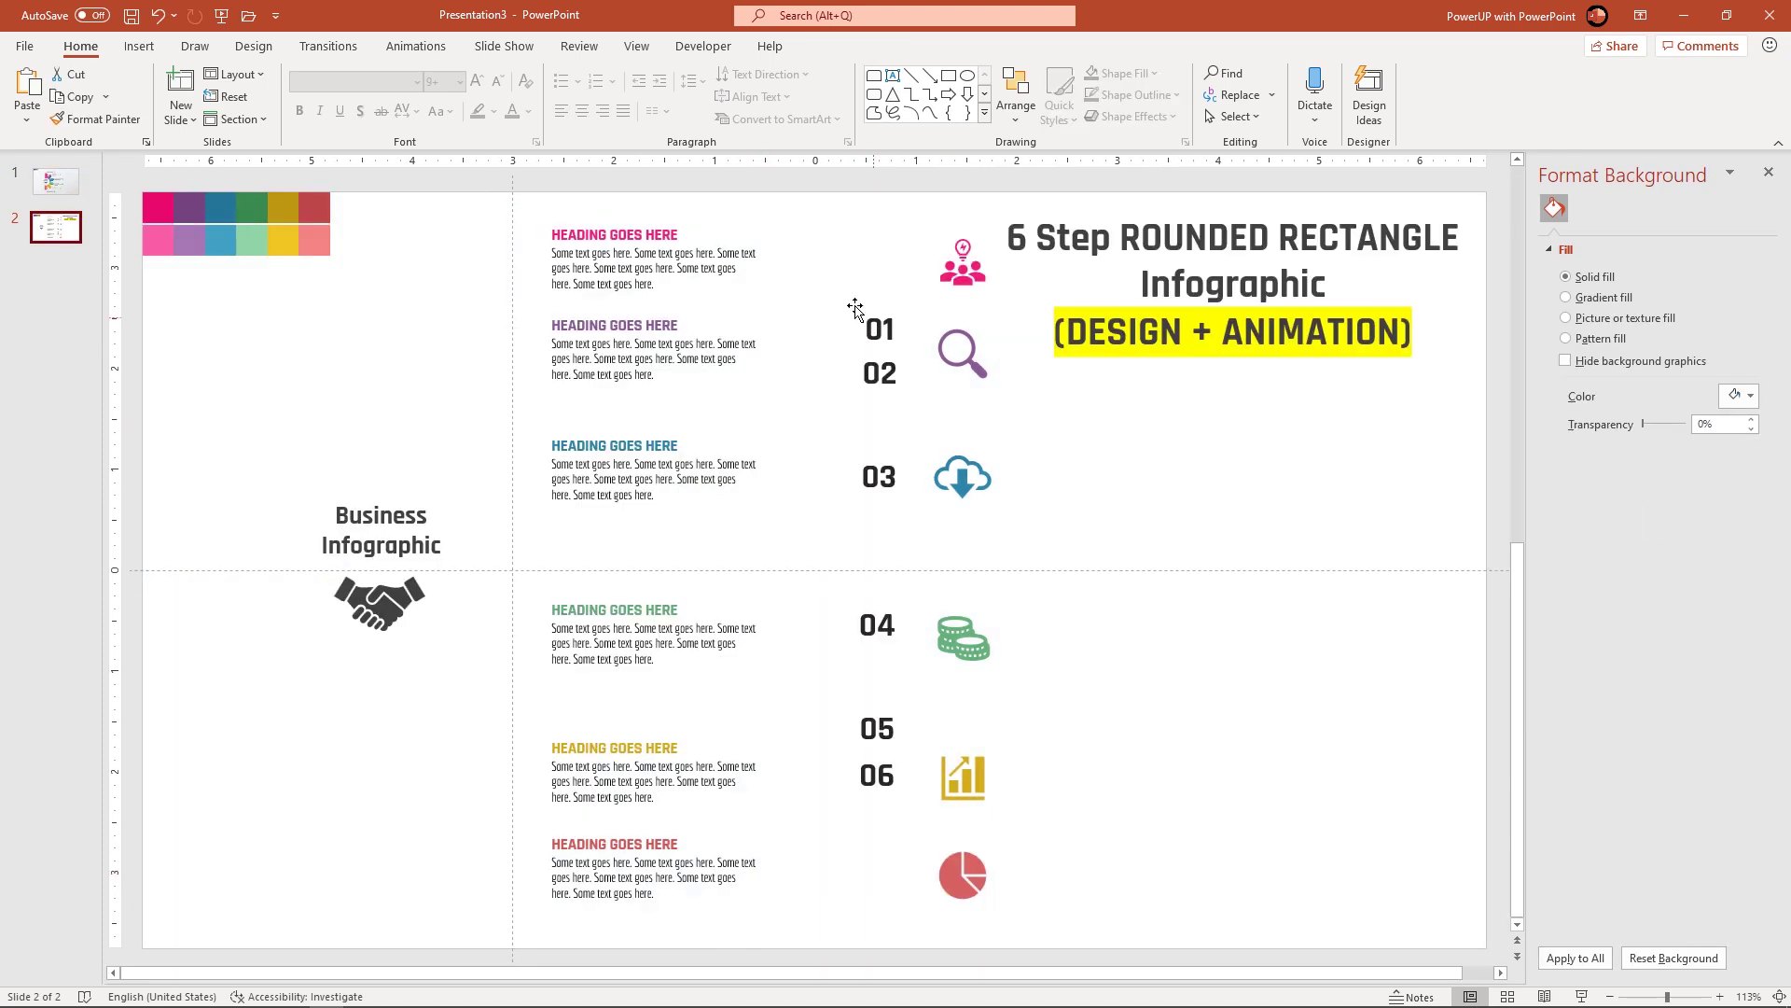
pyautogui.moveTo(809, 246); pyautogui.dragTo(965, 877)
# - Paste the six number boxes onto slide 1 at the slide's right side
pyautogui.hotkey('ctrl', 'c')
pyautogui.click(56, 181)
pyautogui.hotkey('ctrl', 'v')
pyautogui.moveTo(895, 601); pyautogui.dragTo(1252, 599)
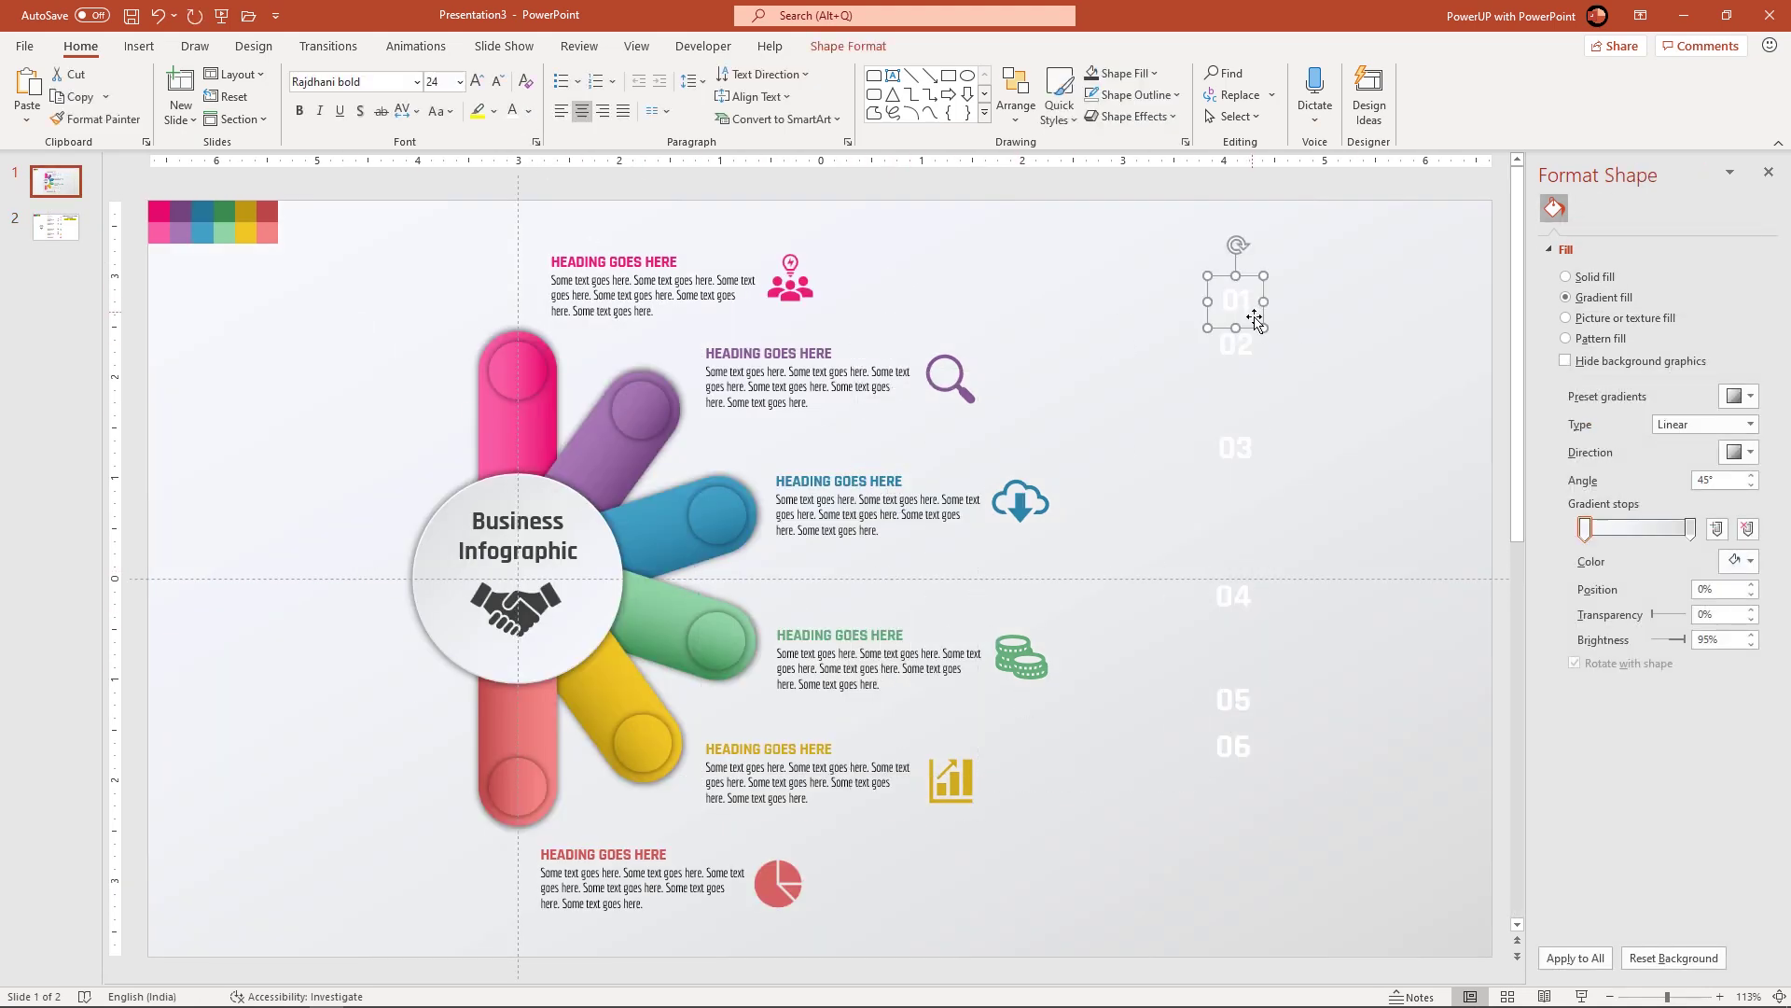
# - Place numbers 01–06 on the pink, purple, blue, green, yellow and red capsules
pyautogui.moveTo(1255, 327); pyautogui.dragTo(536, 393)
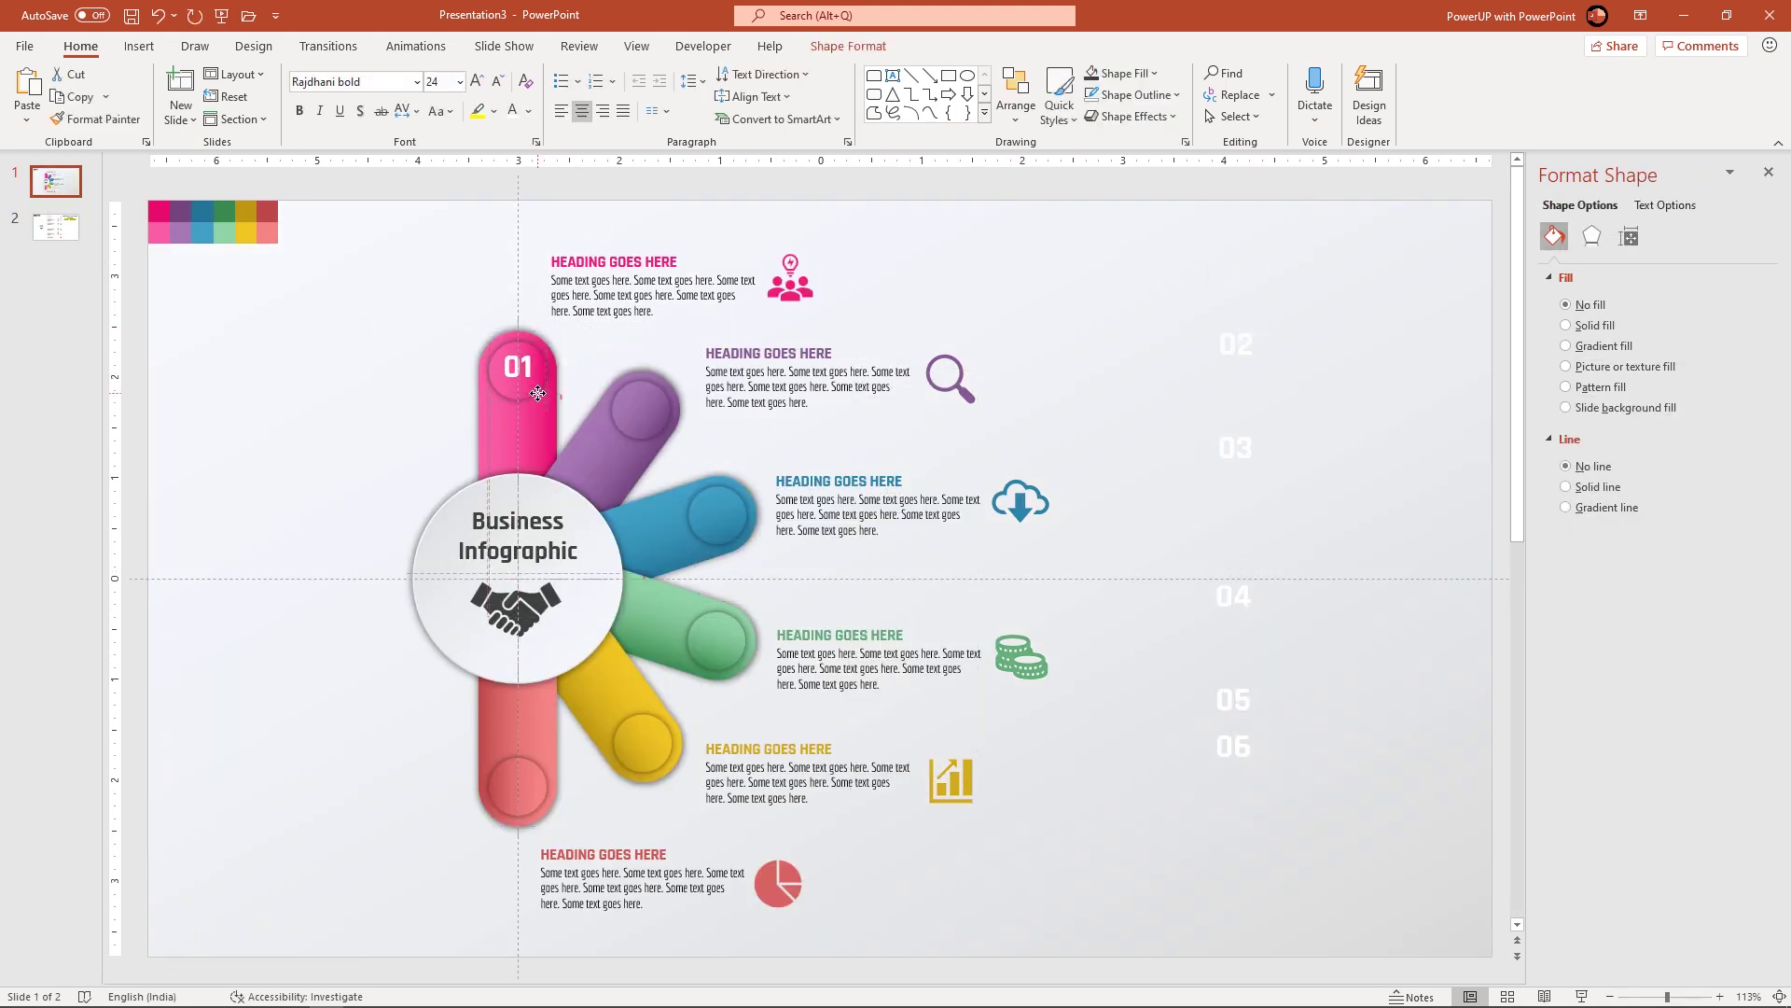
pyautogui.moveTo(1223, 372); pyautogui.dragTo(628, 440)
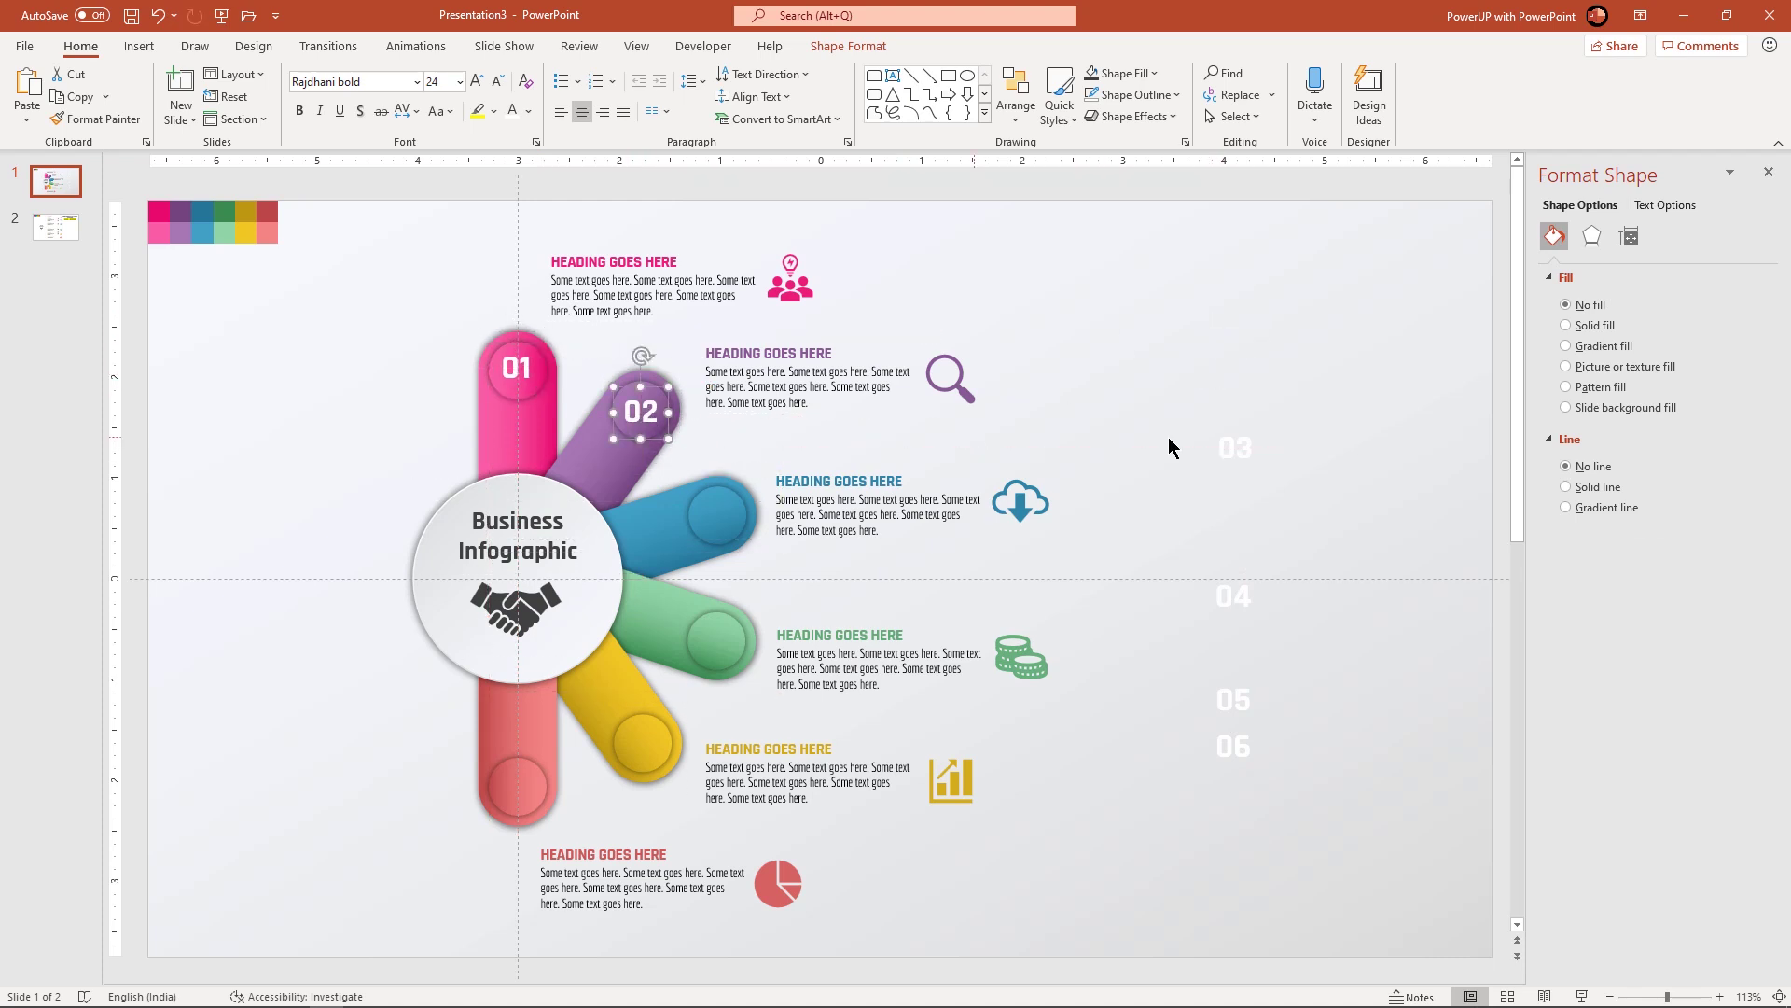
pyautogui.moveTo(1213, 449); pyautogui.dragTo(697, 517)
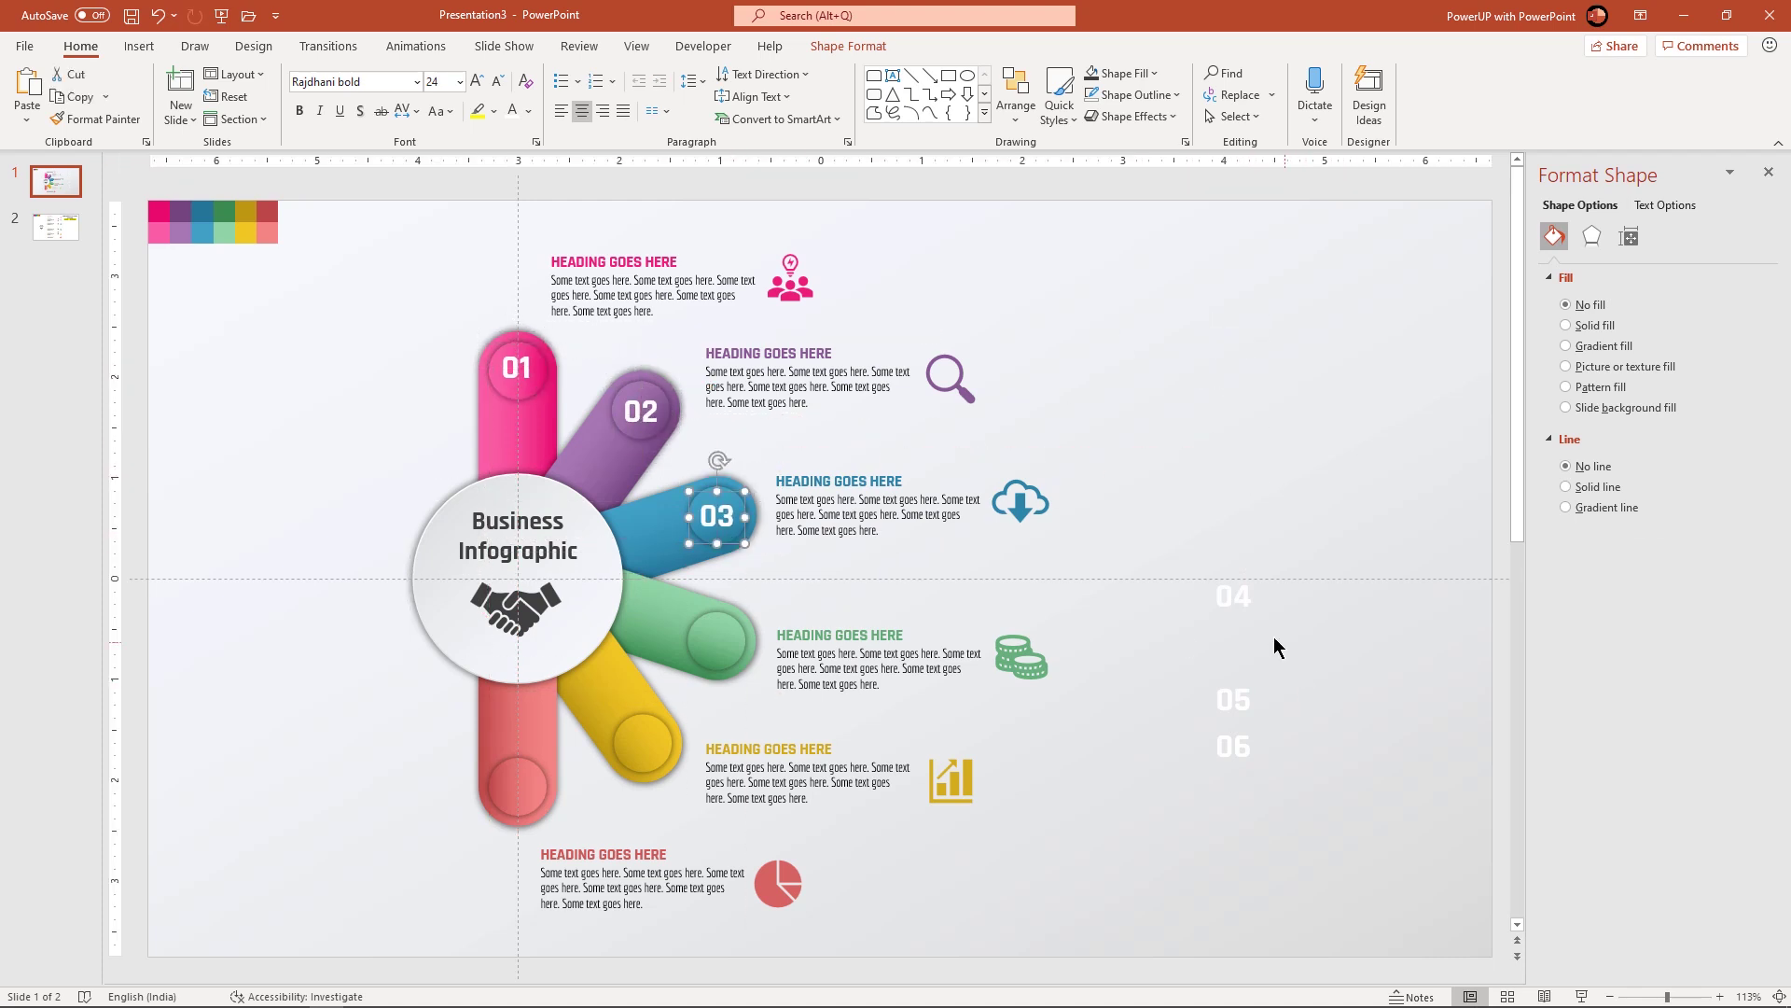
pyautogui.moveTo(1255, 619); pyautogui.dragTo(734, 668)
pyautogui.click(1260, 714)
pyautogui.moveTo(1259, 714); pyautogui.dragTo(669, 757)
pyautogui.moveTo(1245, 772); pyautogui.dragTo(532, 813)
pyautogui.click(384, 732)
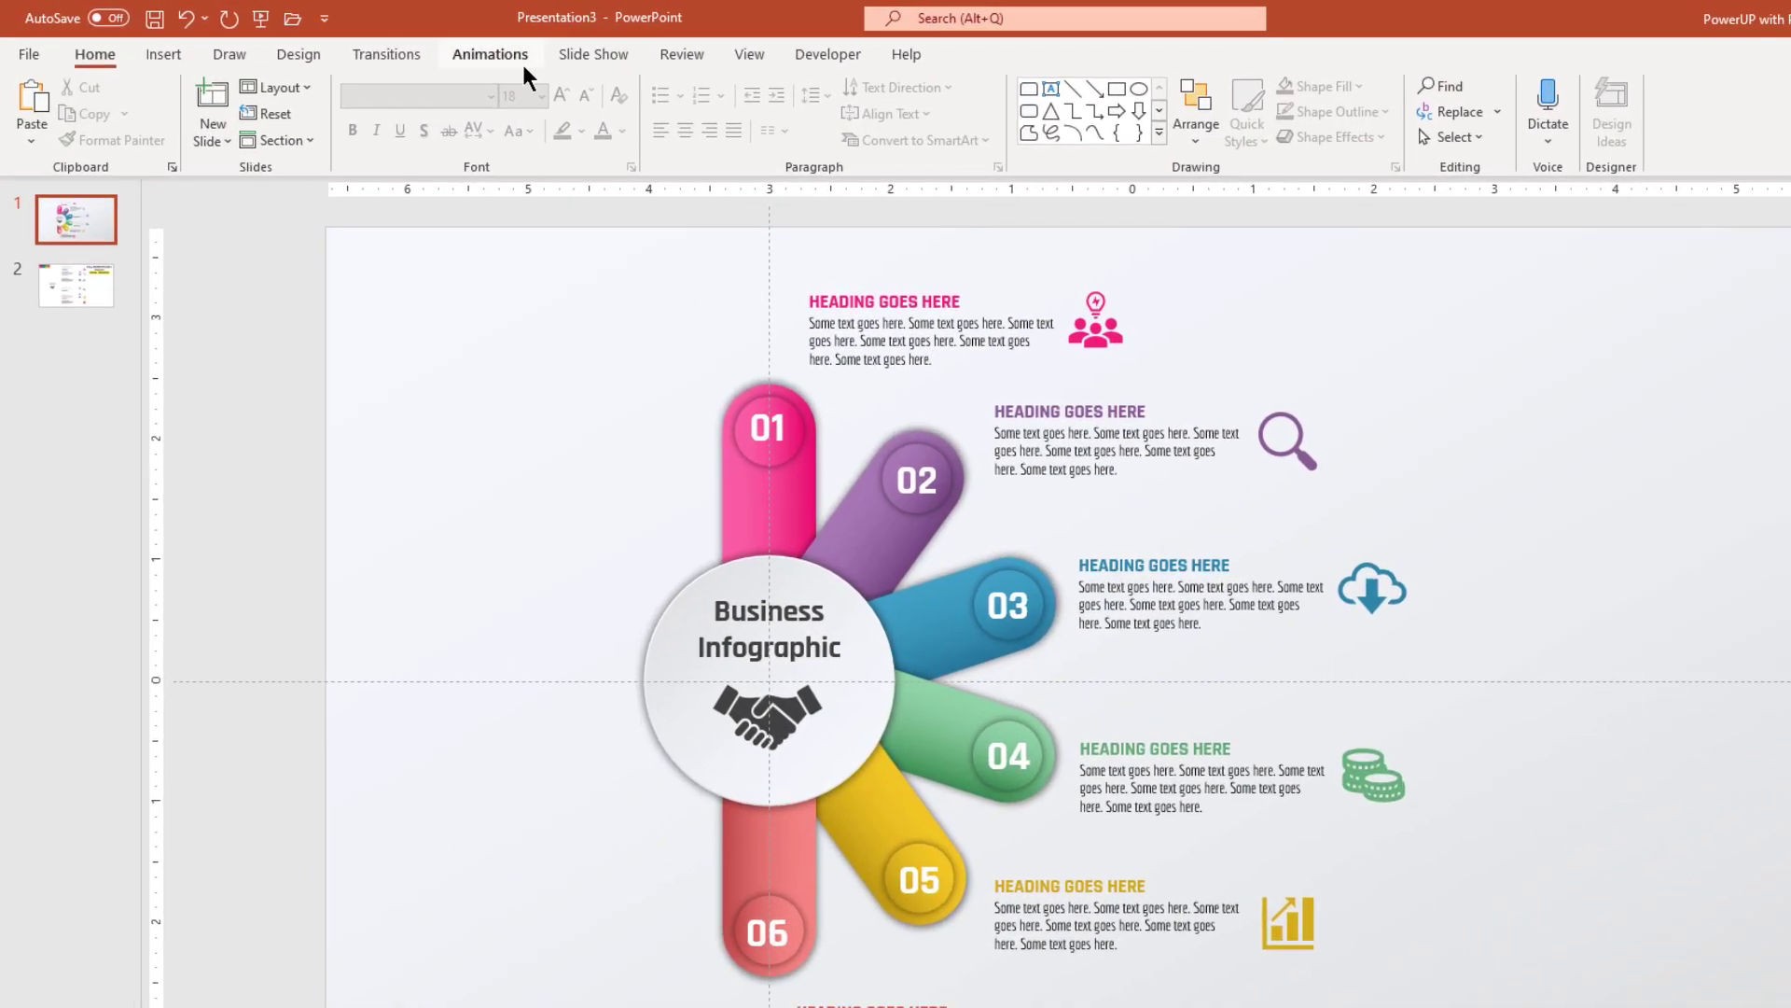
# - With the Animation Pane shown, apply one Zoom entrance to the central circle, Business Infographic title and handshake icon
pyautogui.click(521, 60)
pyautogui.click(1529, 86)
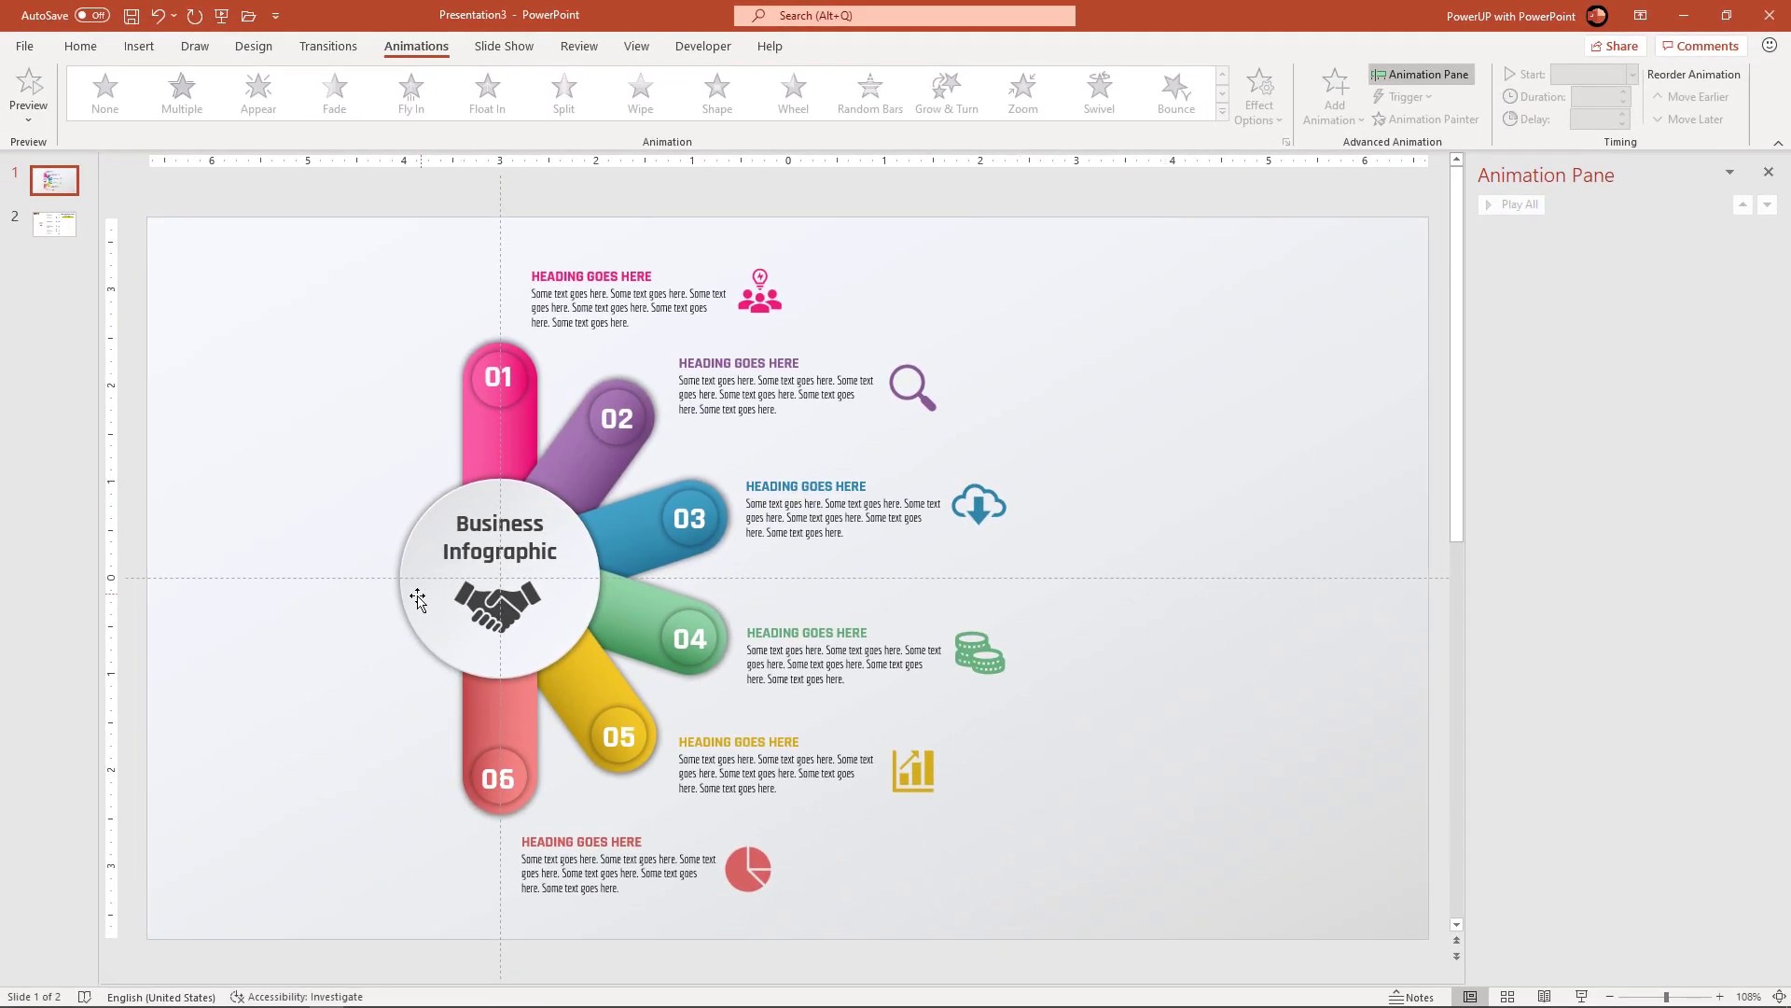
pyautogui.click(417, 598)
pyautogui.keyDown('shift'); pyautogui.click(485, 534); pyautogui.keyUp('shift')
pyautogui.keyDown('shift'); pyautogui.click(488, 603); pyautogui.keyUp('shift')
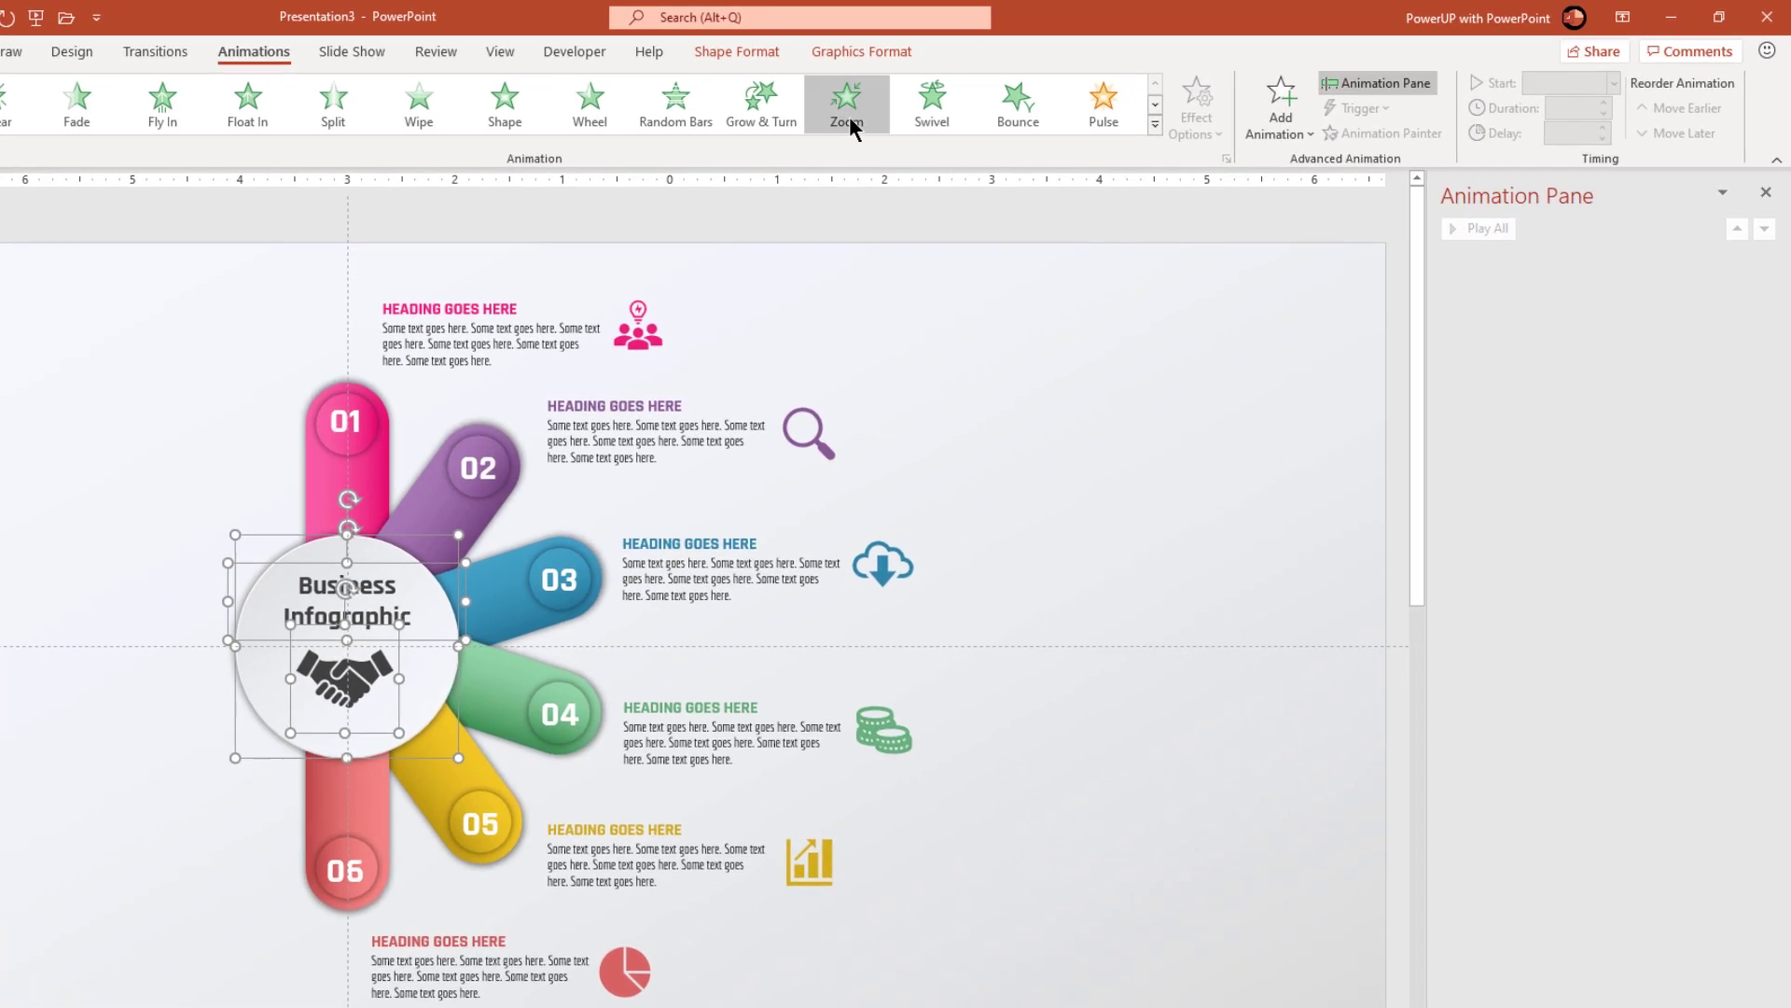
pyautogui.click(849, 116)
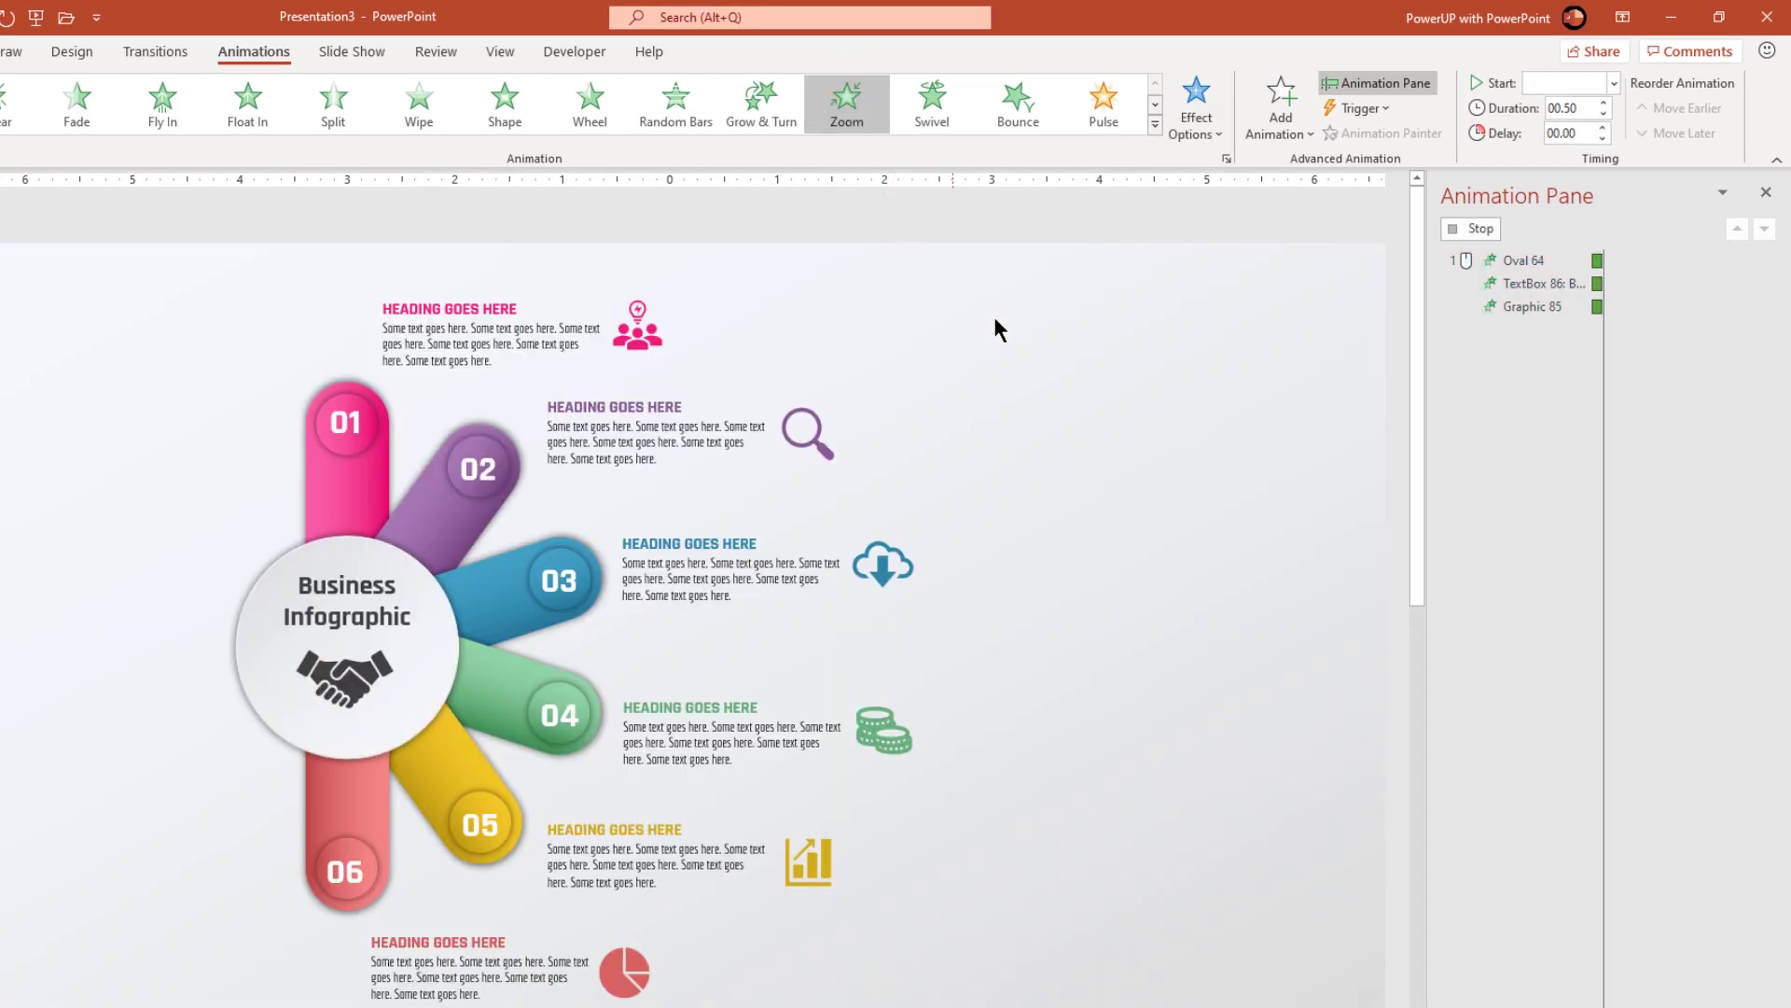
# - Delay the title and handshake icon zooms slightly (0.25 s), then preview from the circle's animation
pyautogui.click(1261, 407)
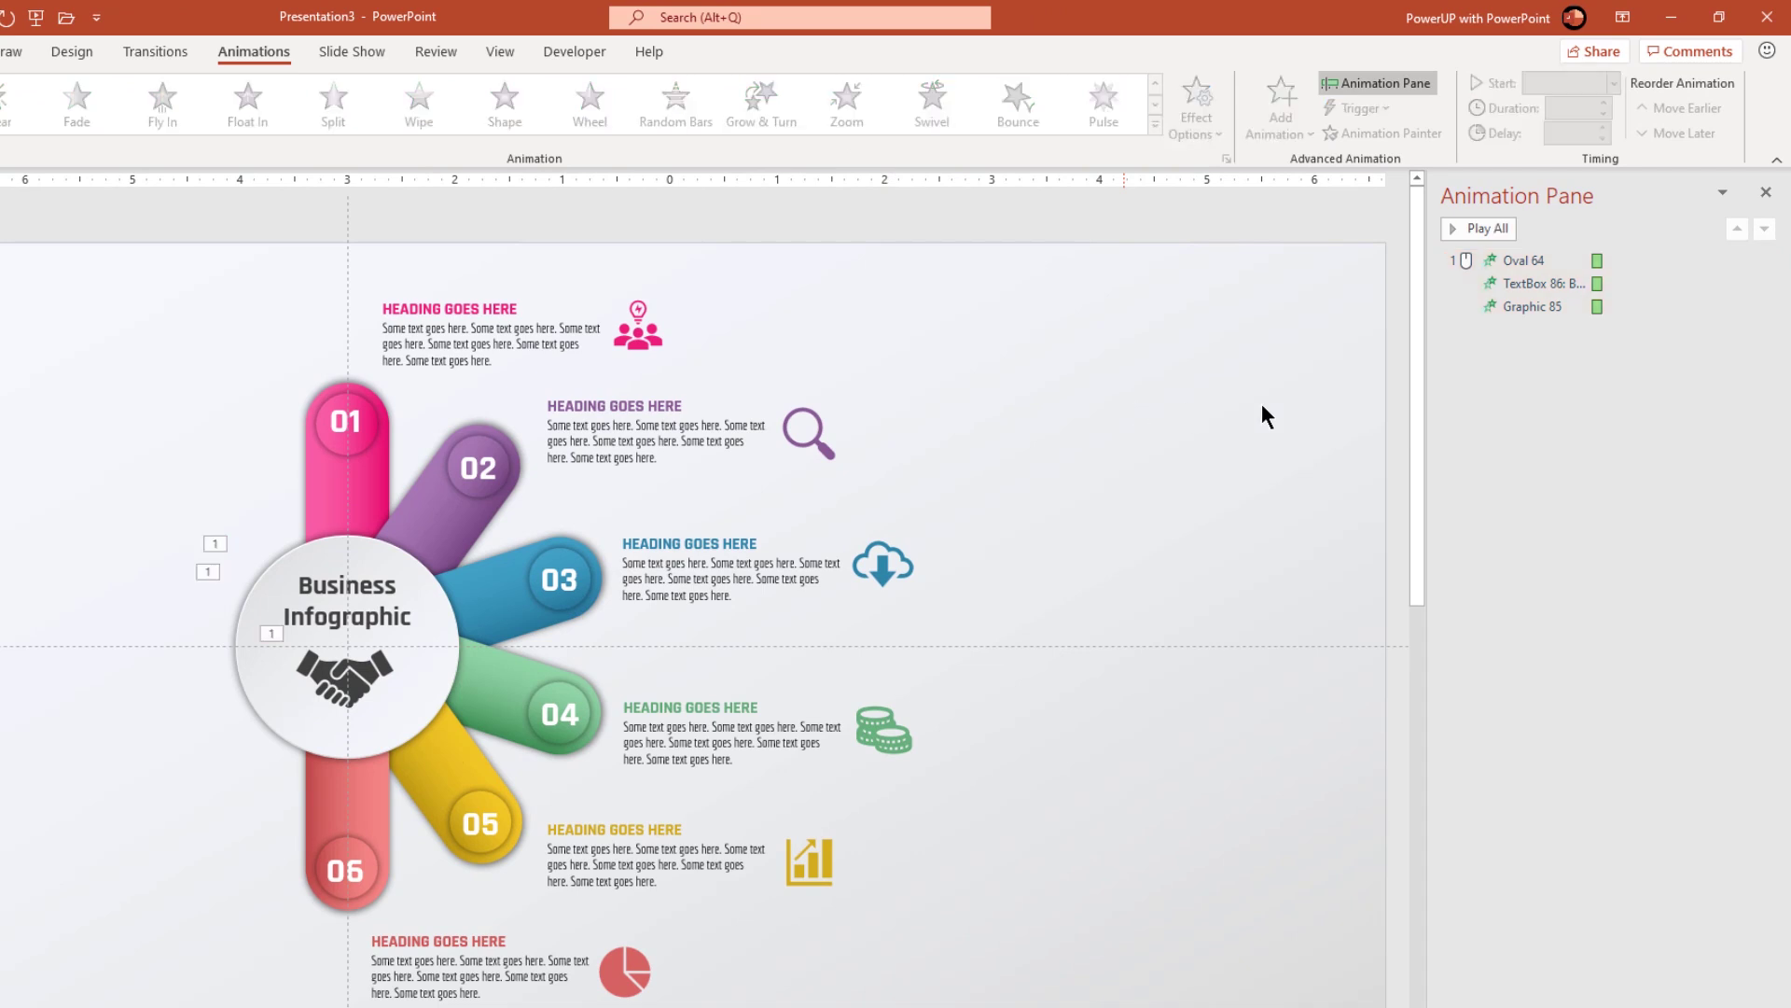
pyautogui.click(1520, 283)
pyautogui.click(1600, 128)
pyautogui.click(1543, 308)
pyautogui.click(1602, 128)
pyautogui.click(1539, 261)
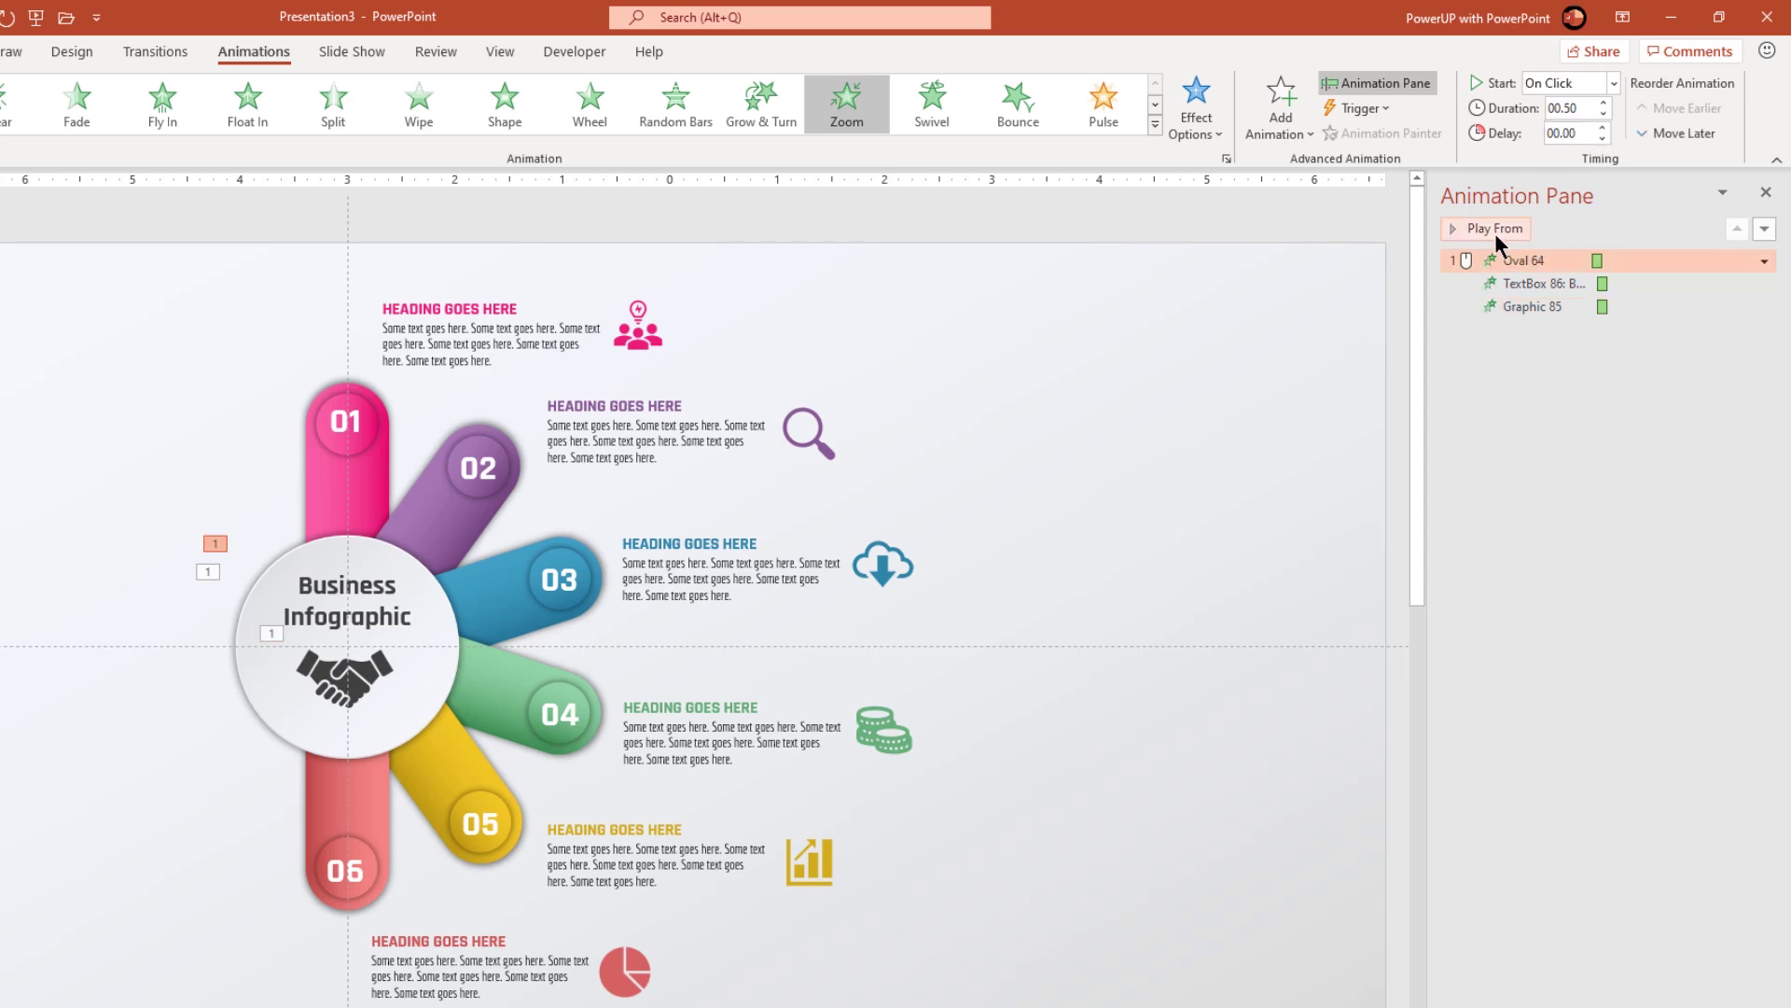
pyautogui.click(1495, 230)
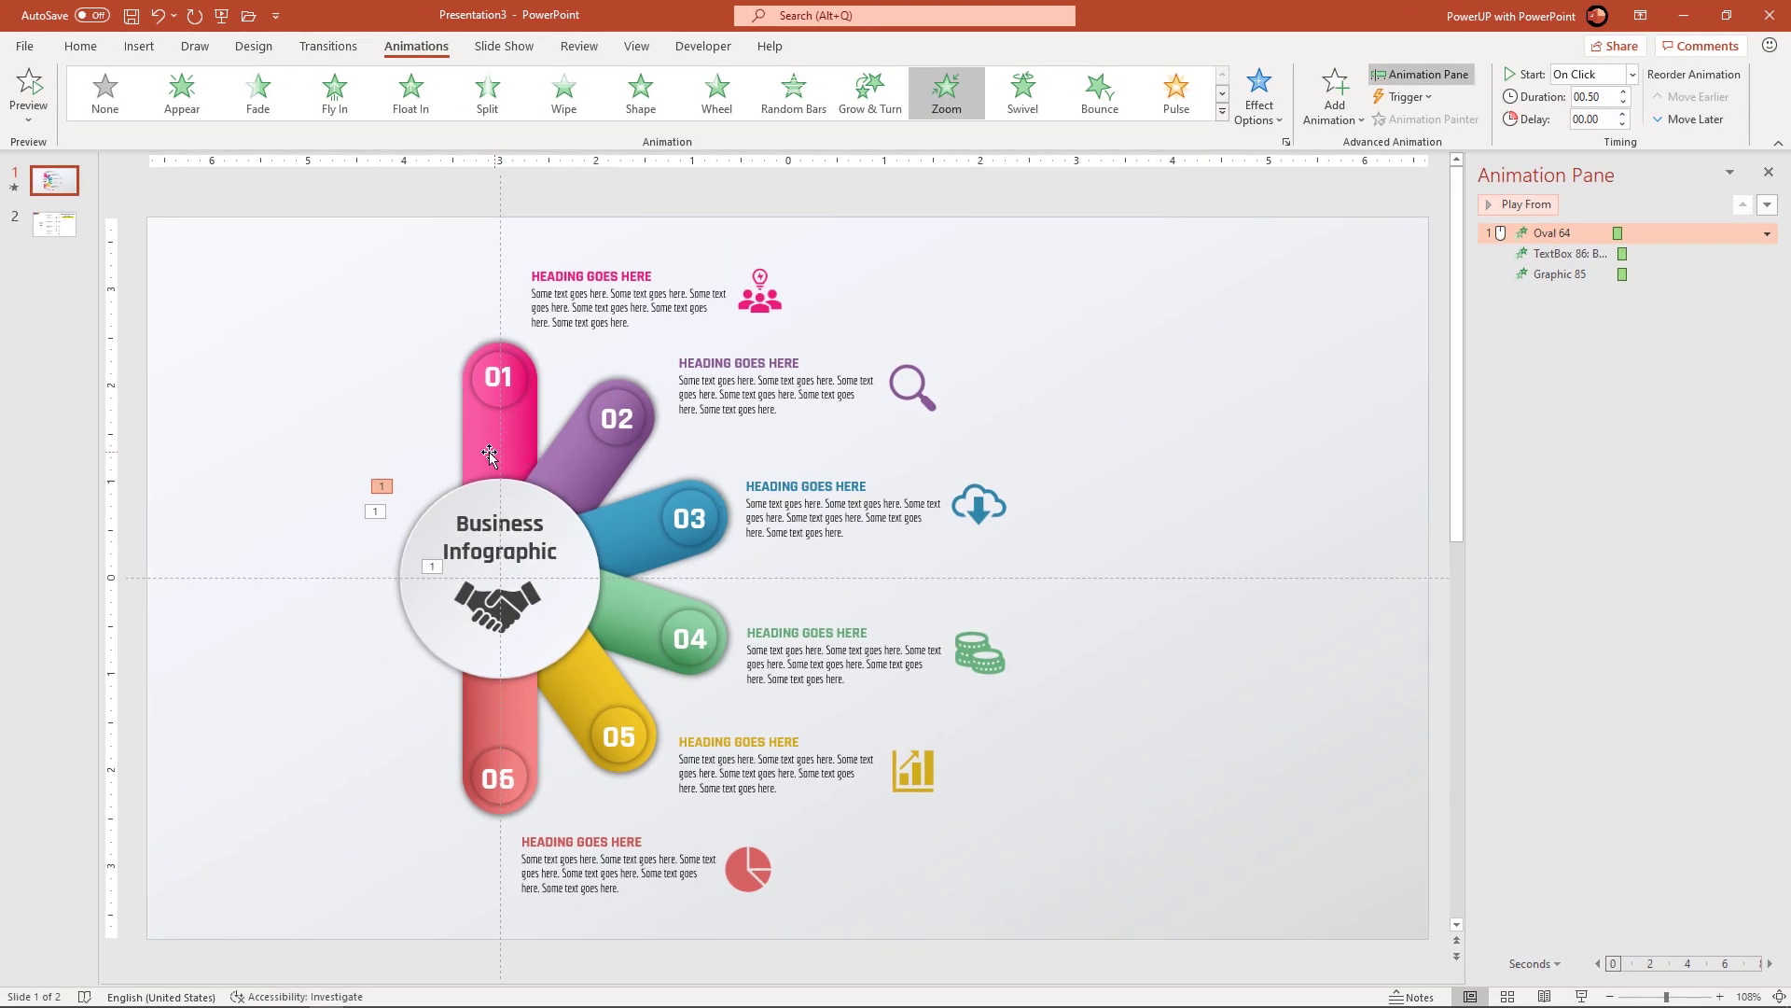
# - Make the pink 01 capsule wipe in, followed by its 01 circle zooming in After Previous
pyautogui.click(487, 453)
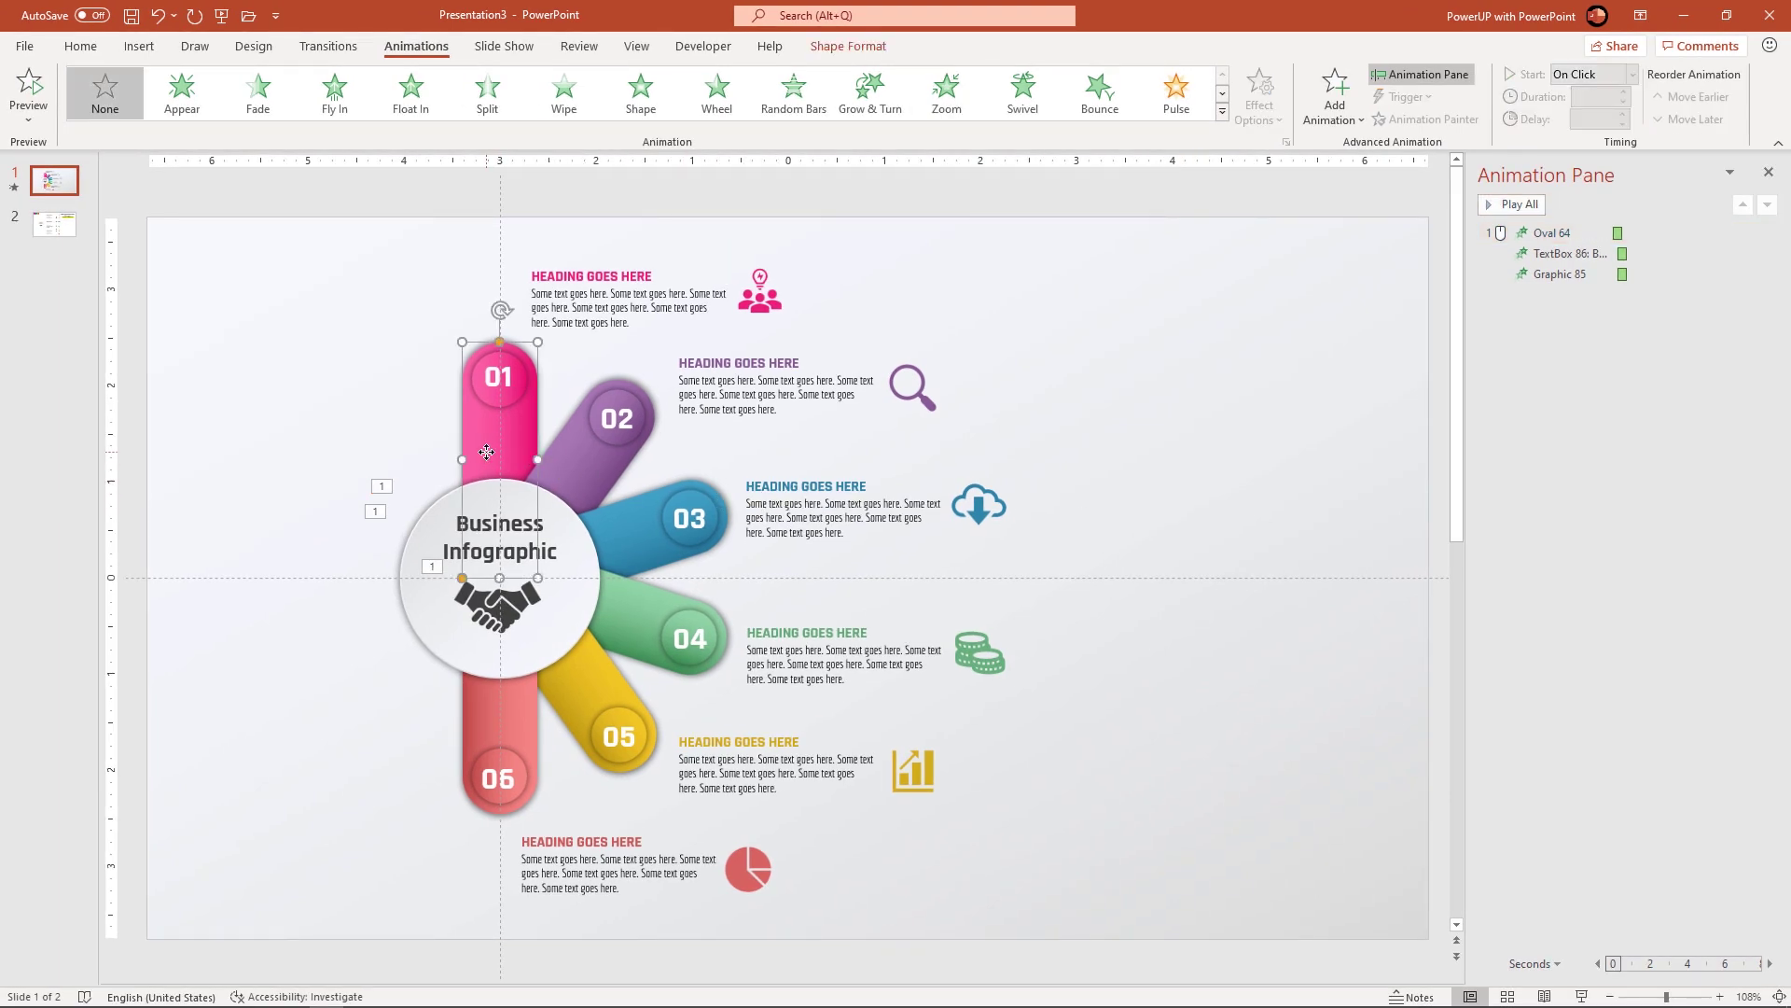
pyautogui.click(561, 109)
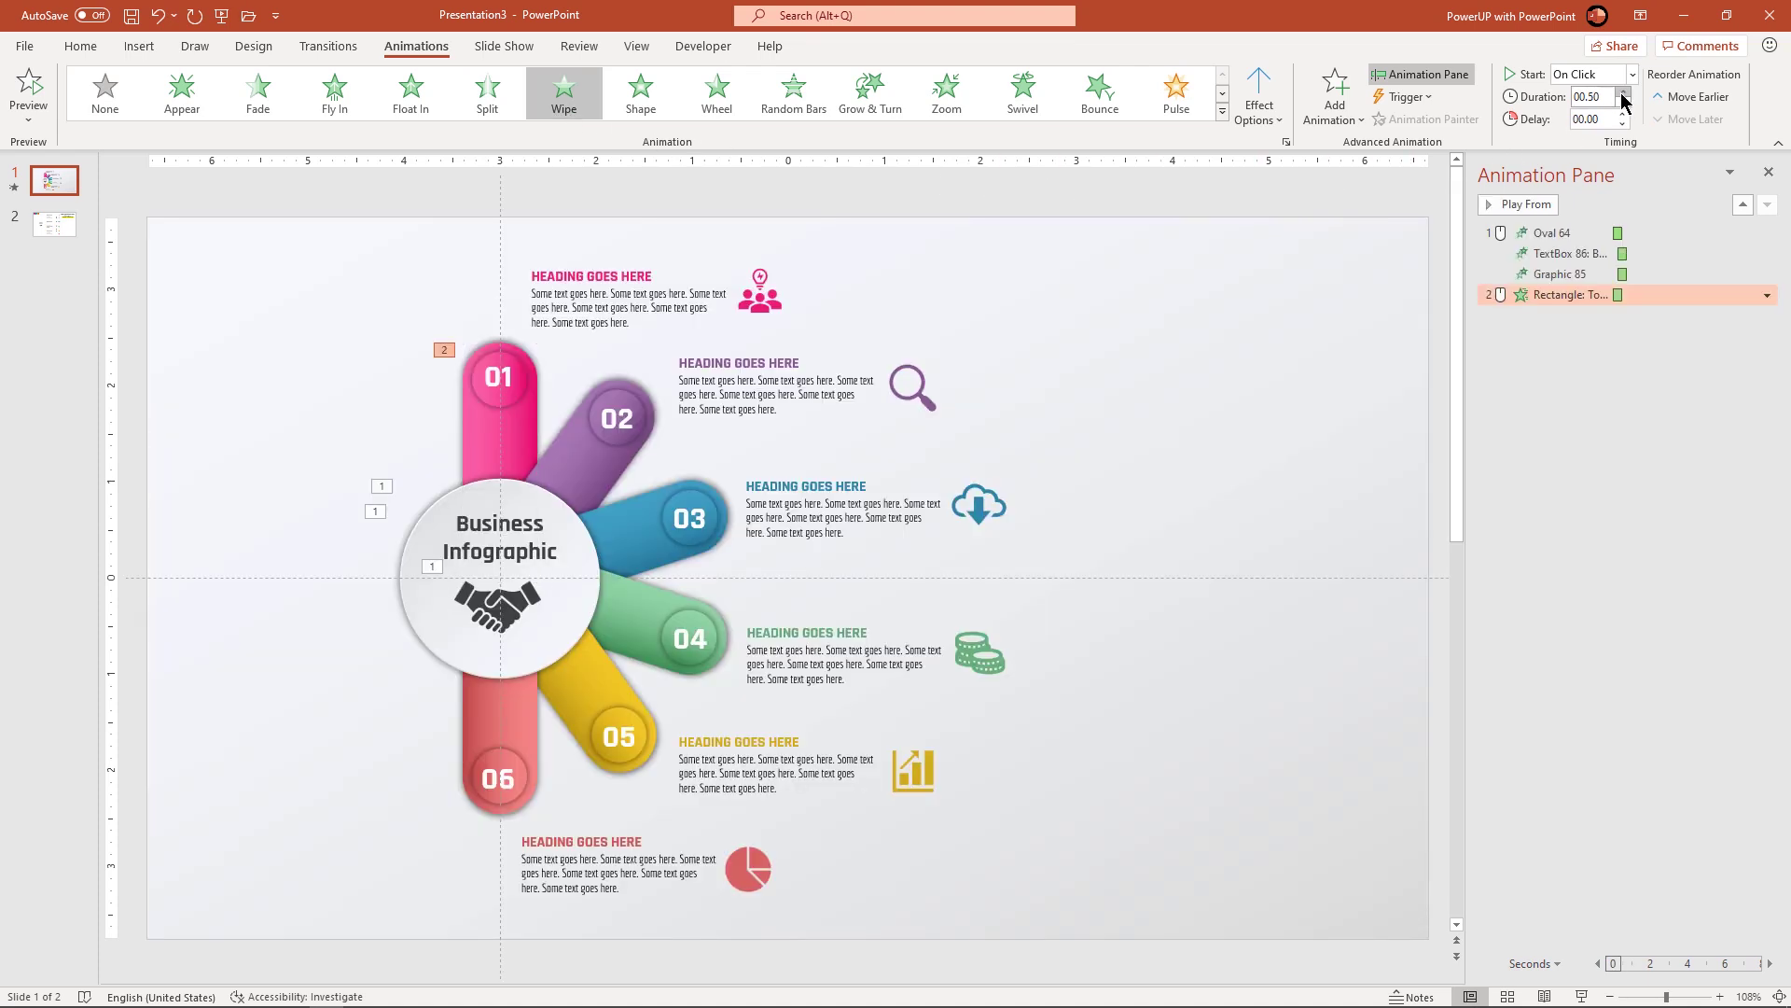
pyautogui.click(492, 405)
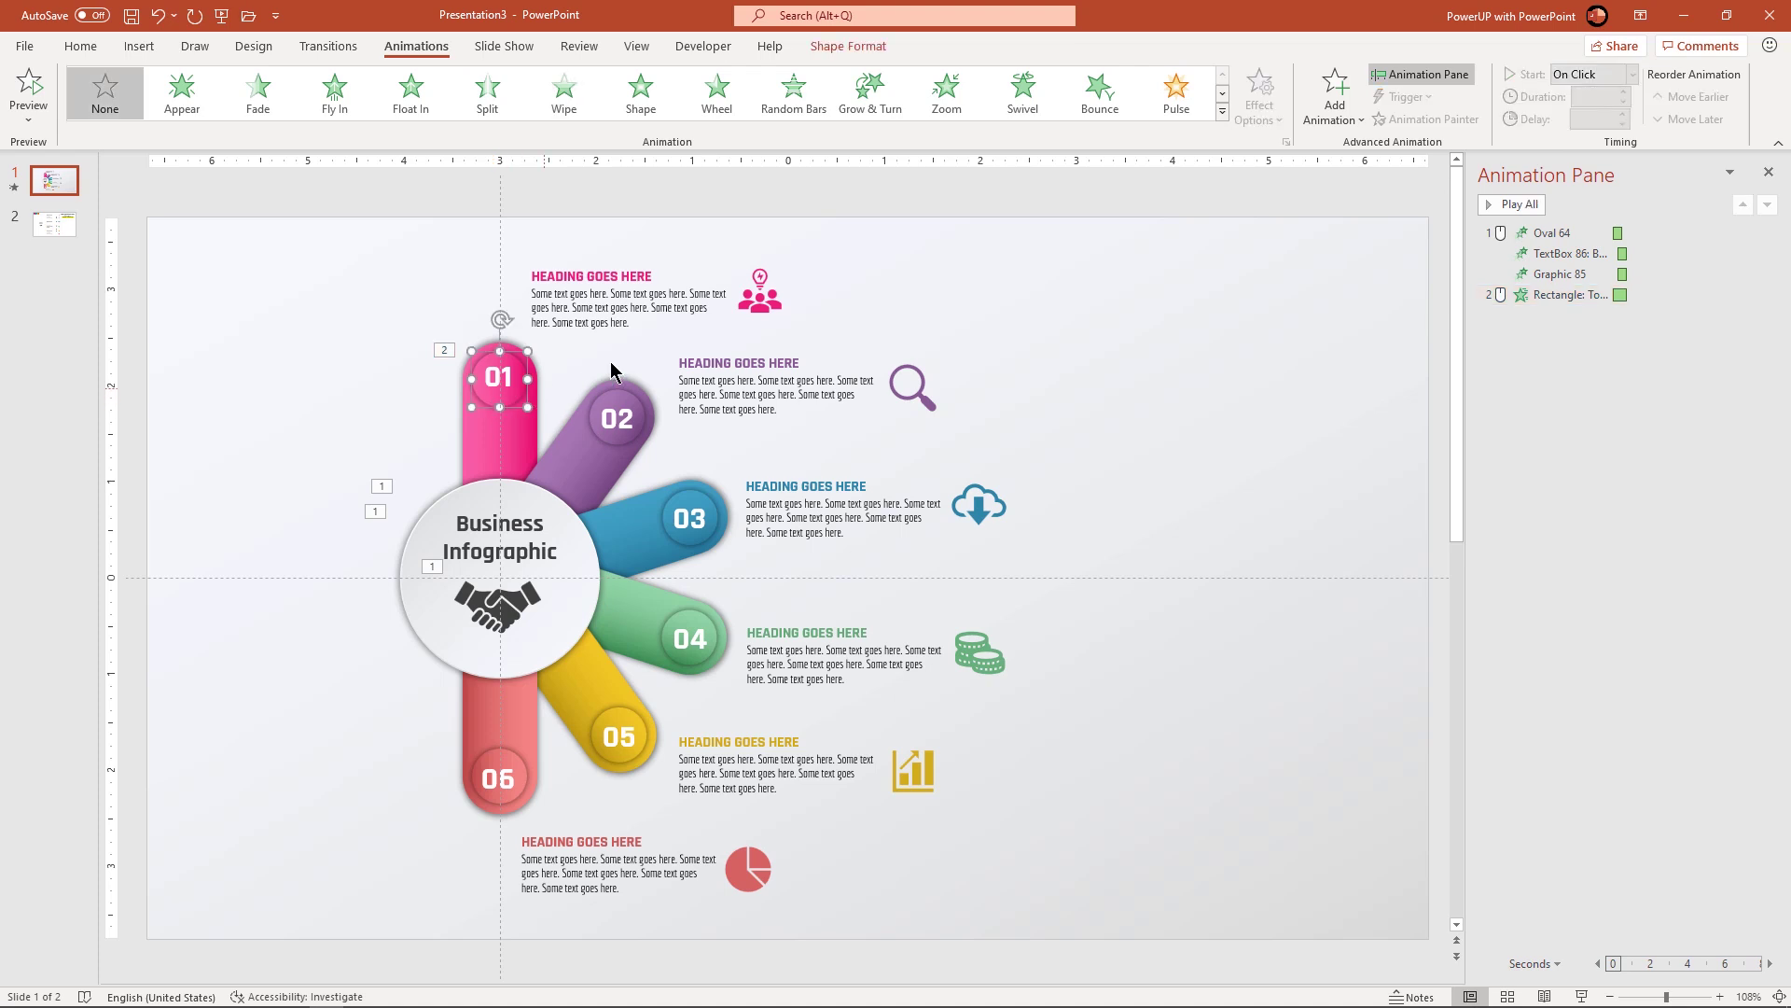
pyautogui.click(949, 110)
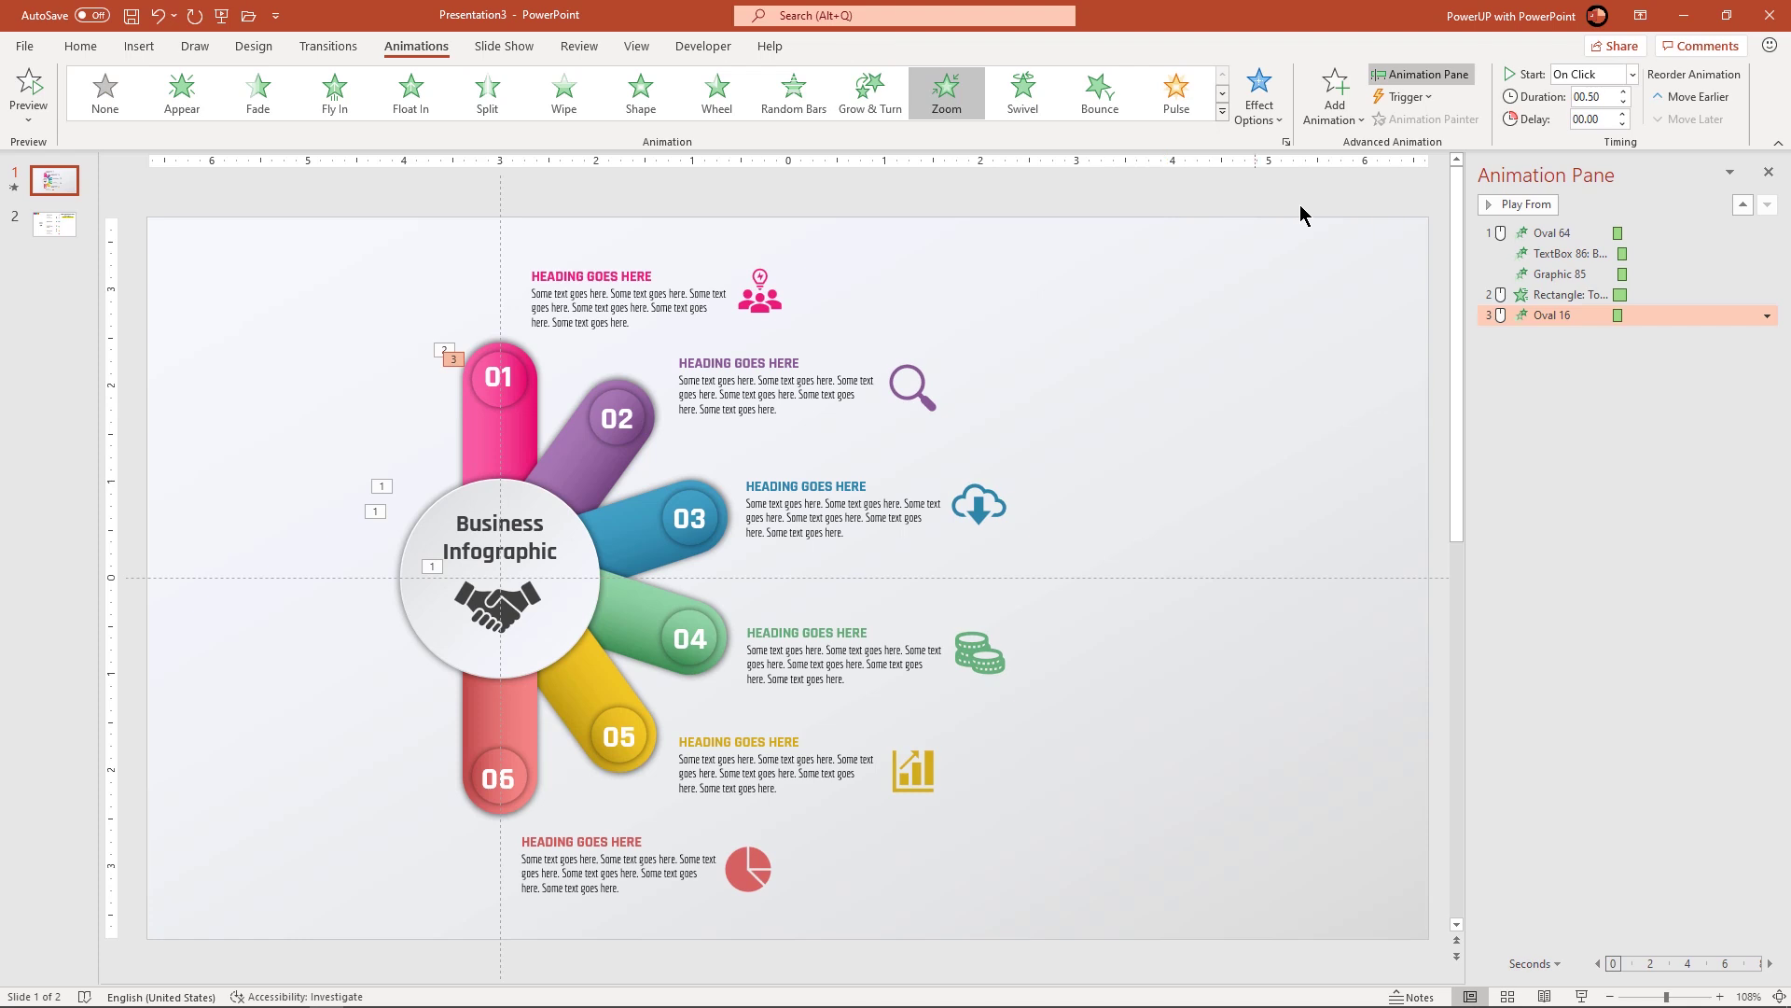
pyautogui.click(1595, 74)
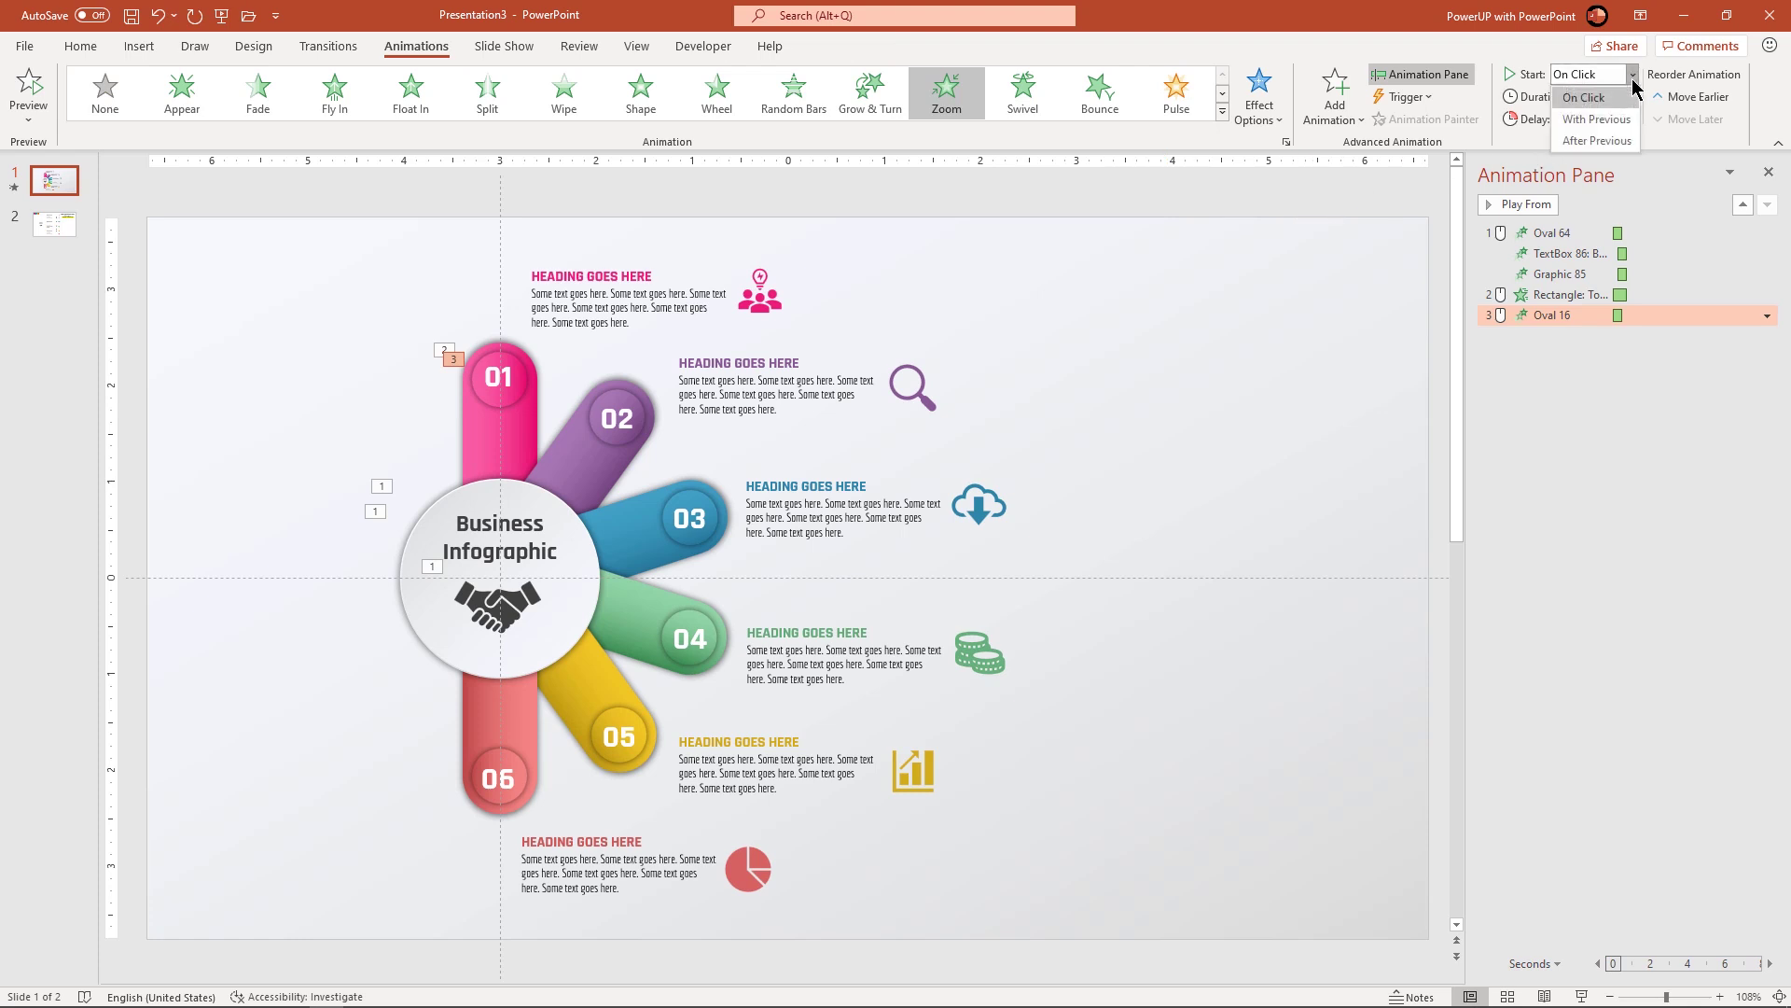
pyautogui.click(1601, 140)
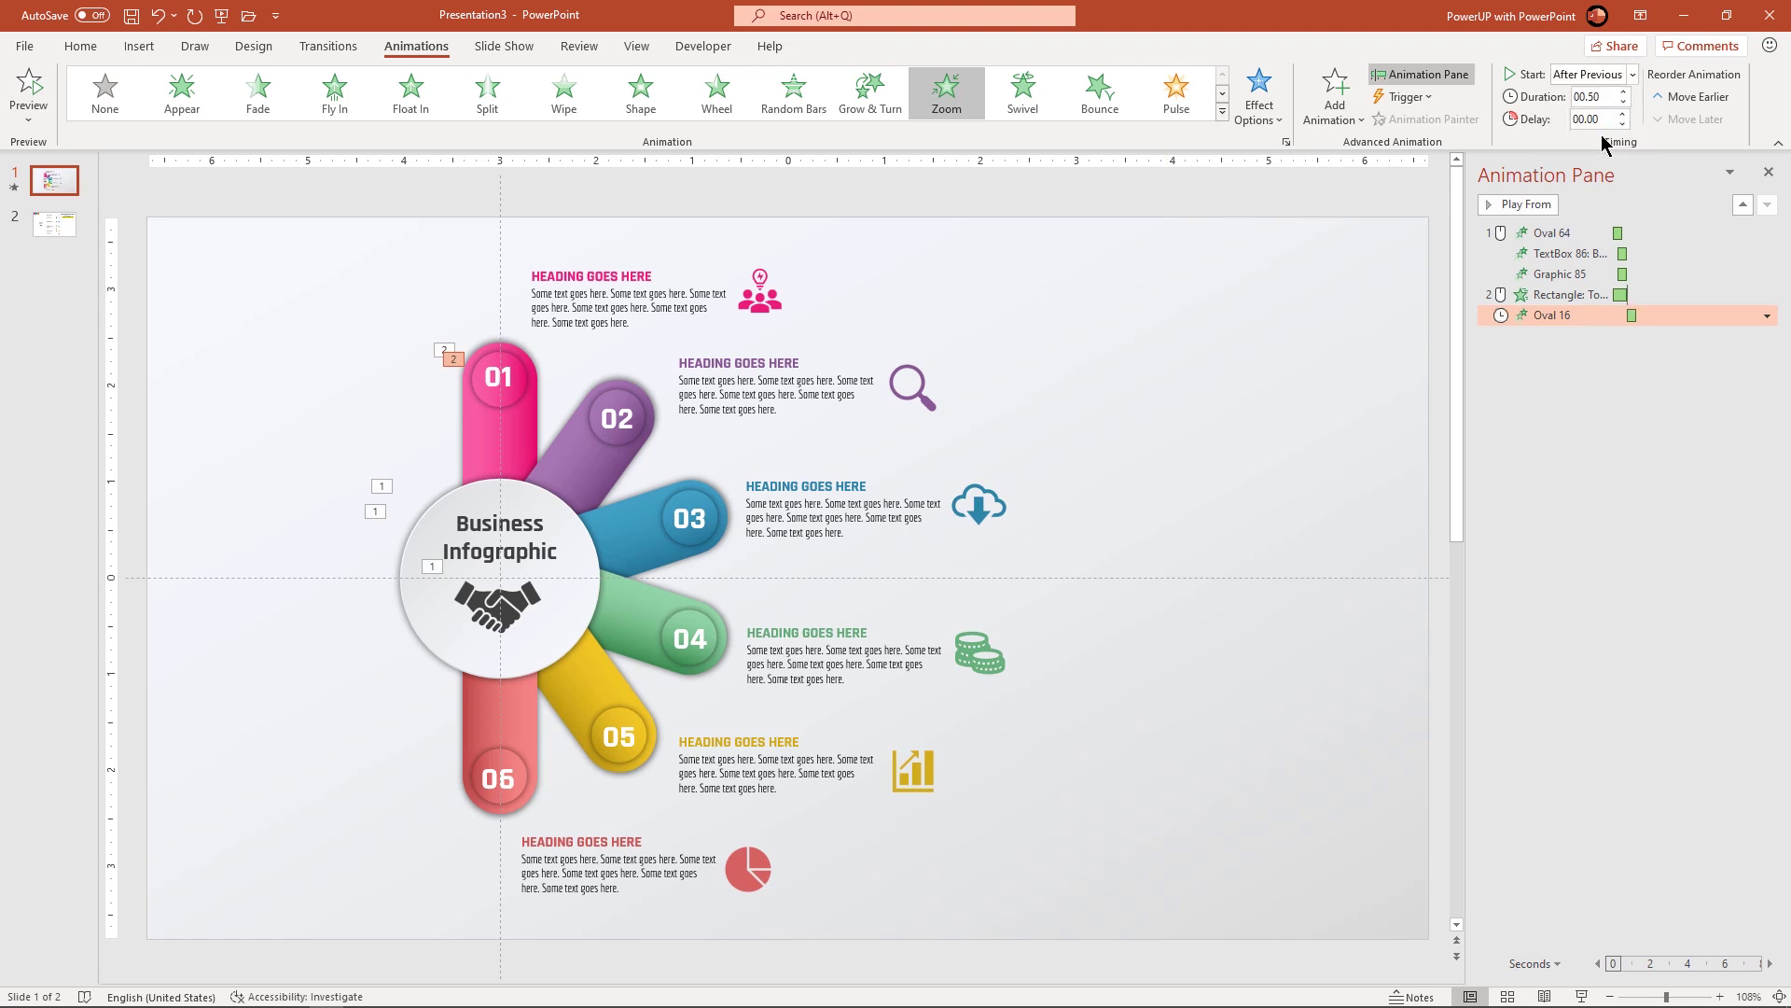
# - Zoom in the 01 number, pink heading and people icon After Previous, then preview from the circle's animation
pyautogui.click(488, 357)
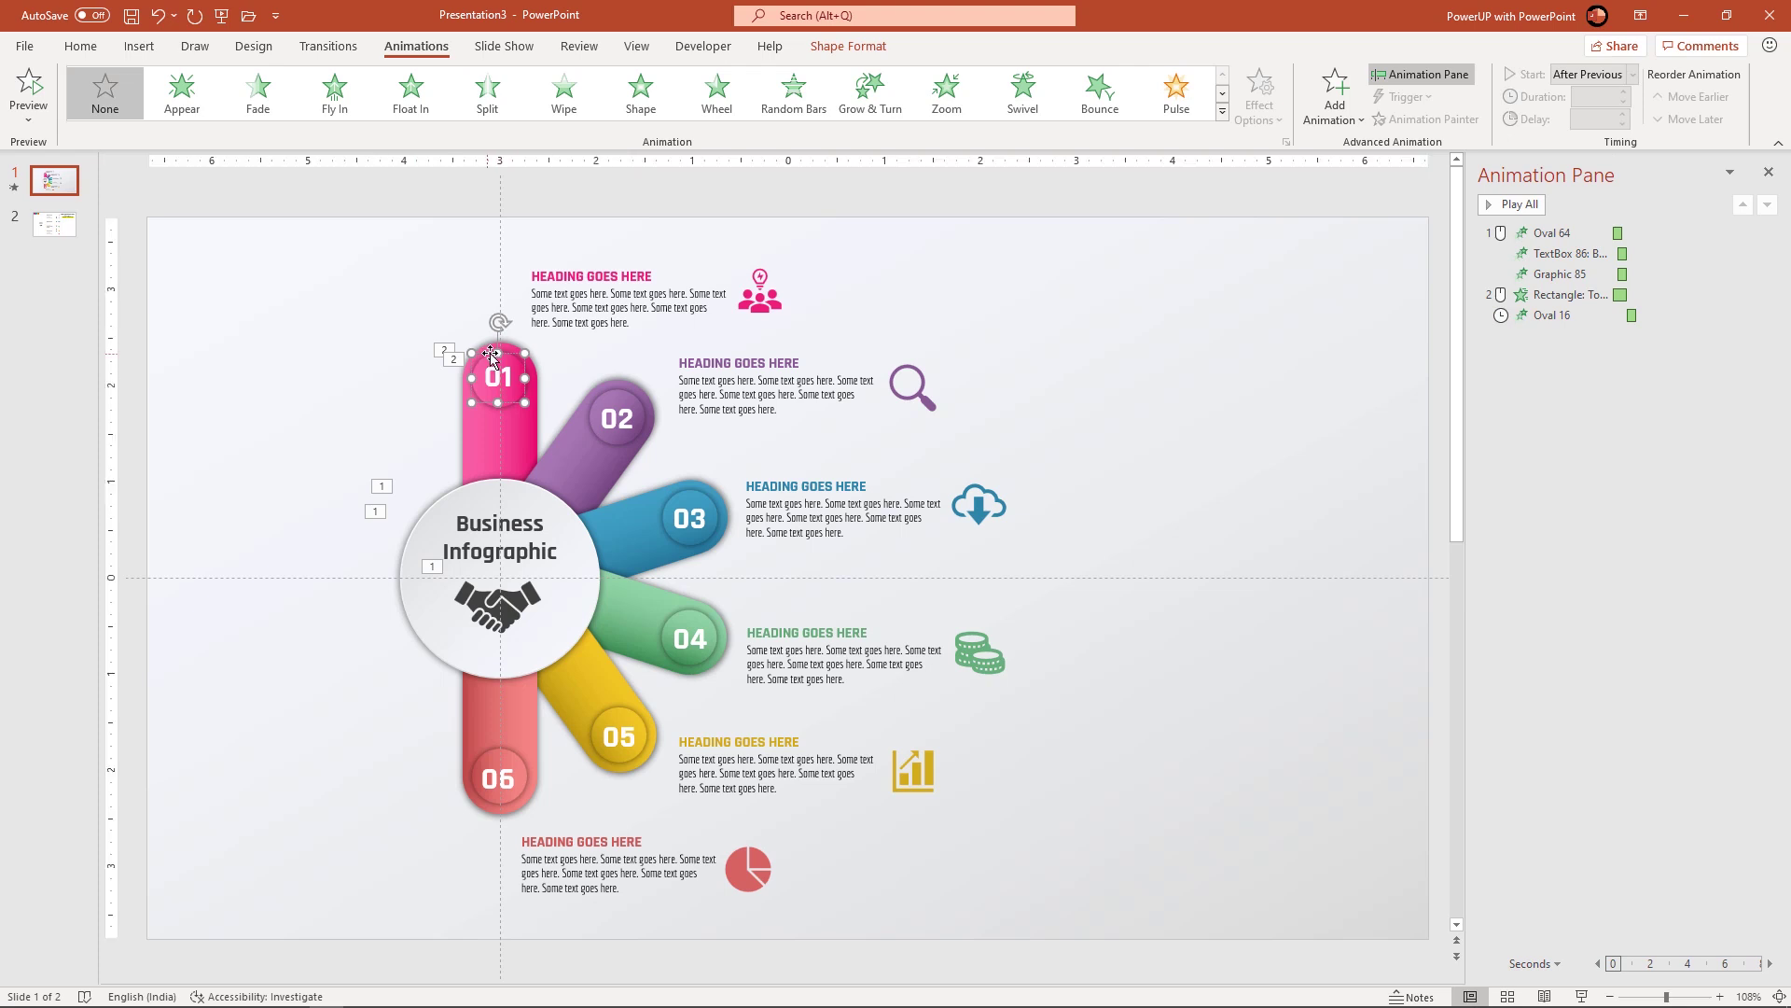
pyautogui.keyDown('shift'); pyautogui.click(574, 316); pyautogui.keyUp('shift')
pyautogui.keyDown('shift'); pyautogui.click(769, 305); pyautogui.keyUp('shift')
pyautogui.click(945, 93)
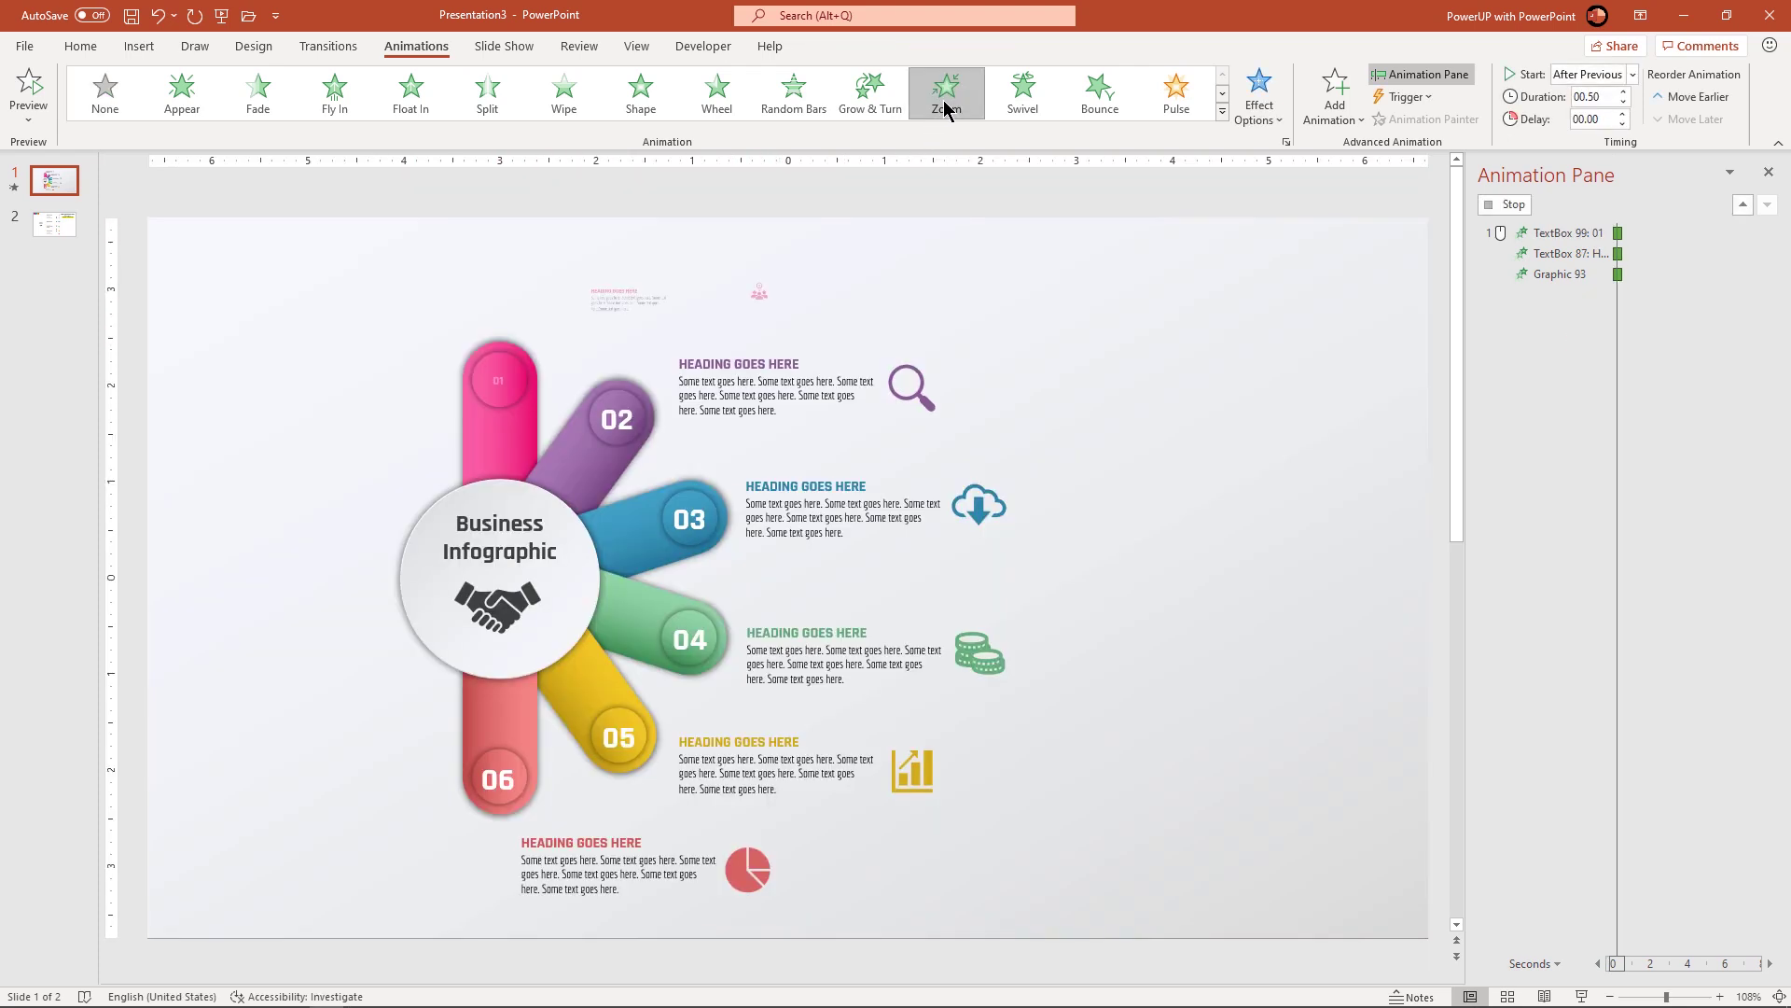
pyautogui.click(1559, 461)
pyautogui.click(1568, 337)
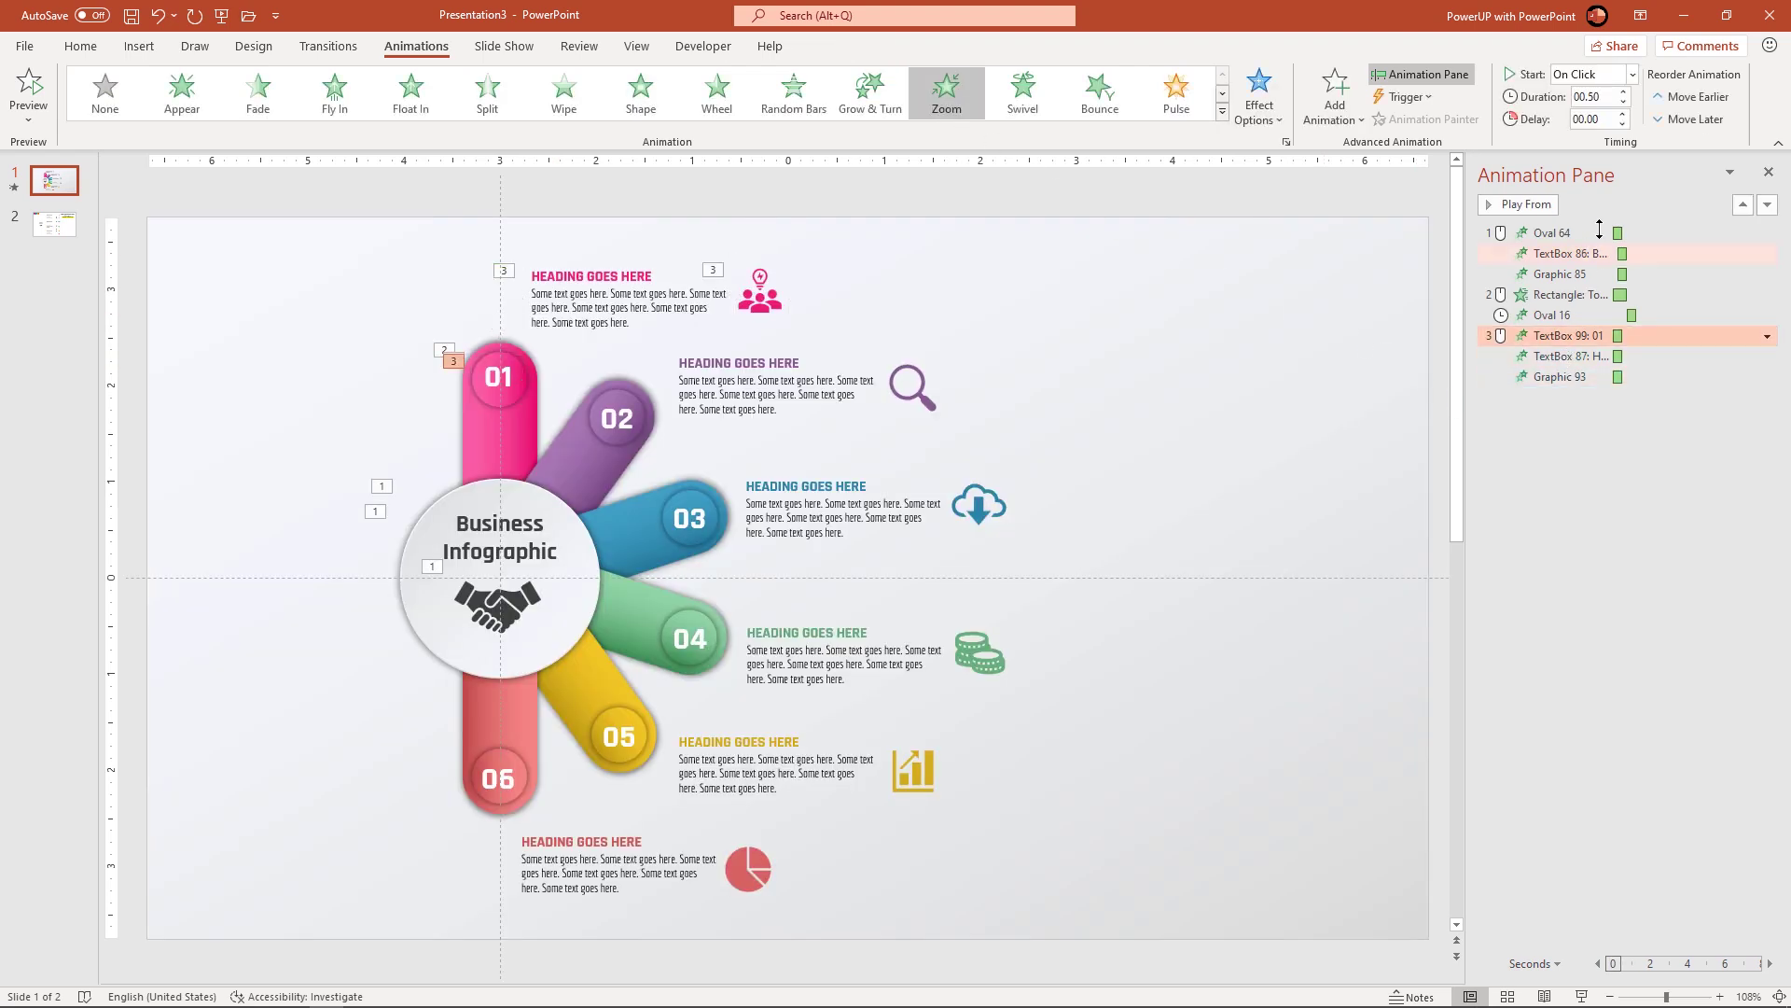
pyautogui.click(1632, 73)
pyautogui.click(1609, 142)
pyautogui.click(1560, 233)
pyautogui.click(1525, 207)
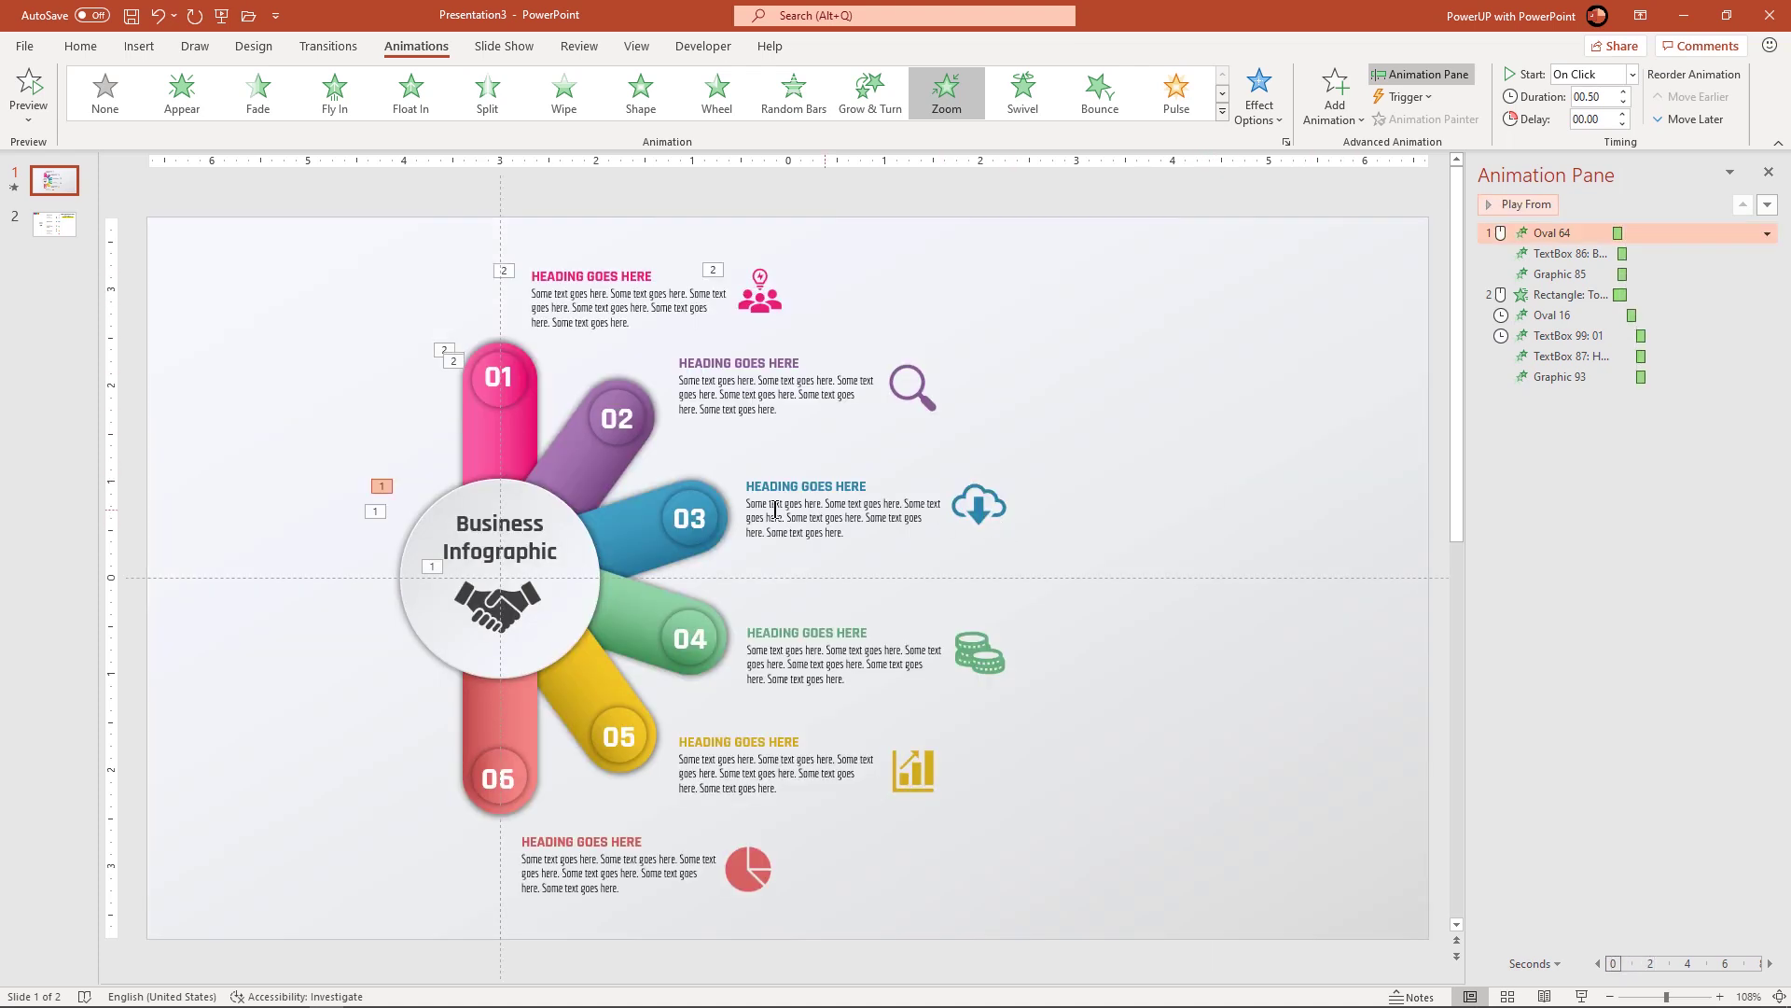
# - Make the purple 02 capsule wipe in, followed by its 02 circle zooming in After Previous
pyautogui.click(586, 473)
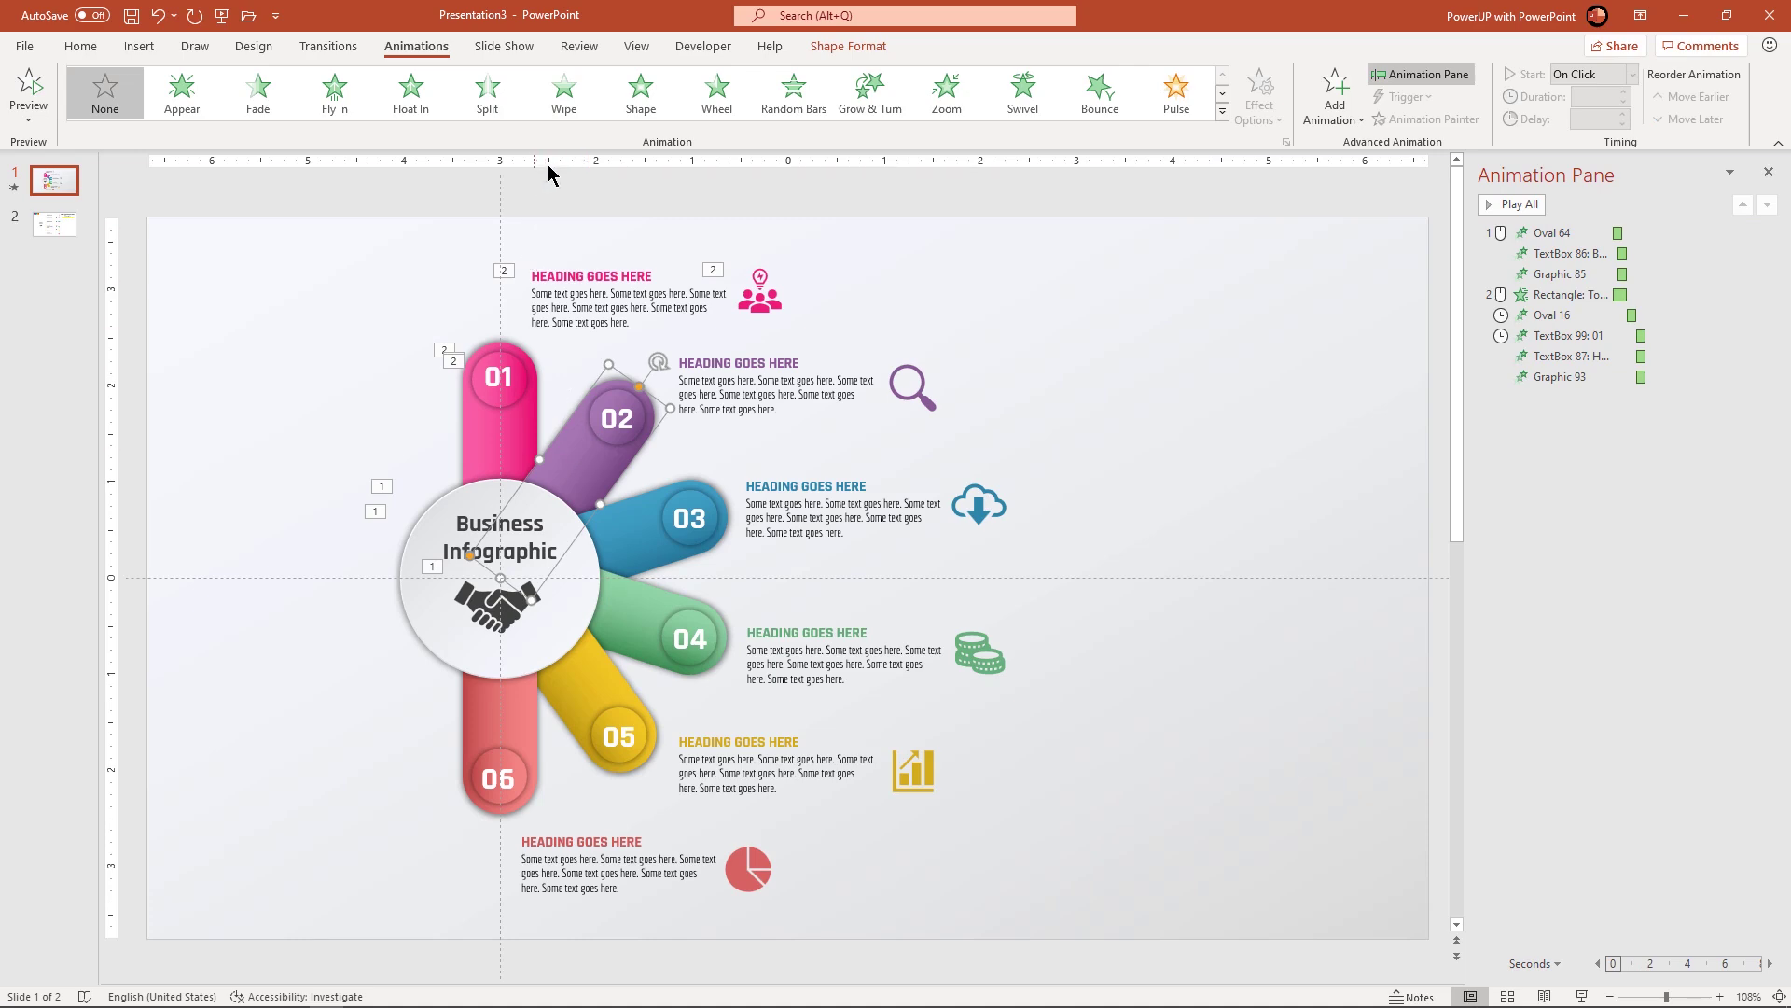
pyautogui.click(562, 110)
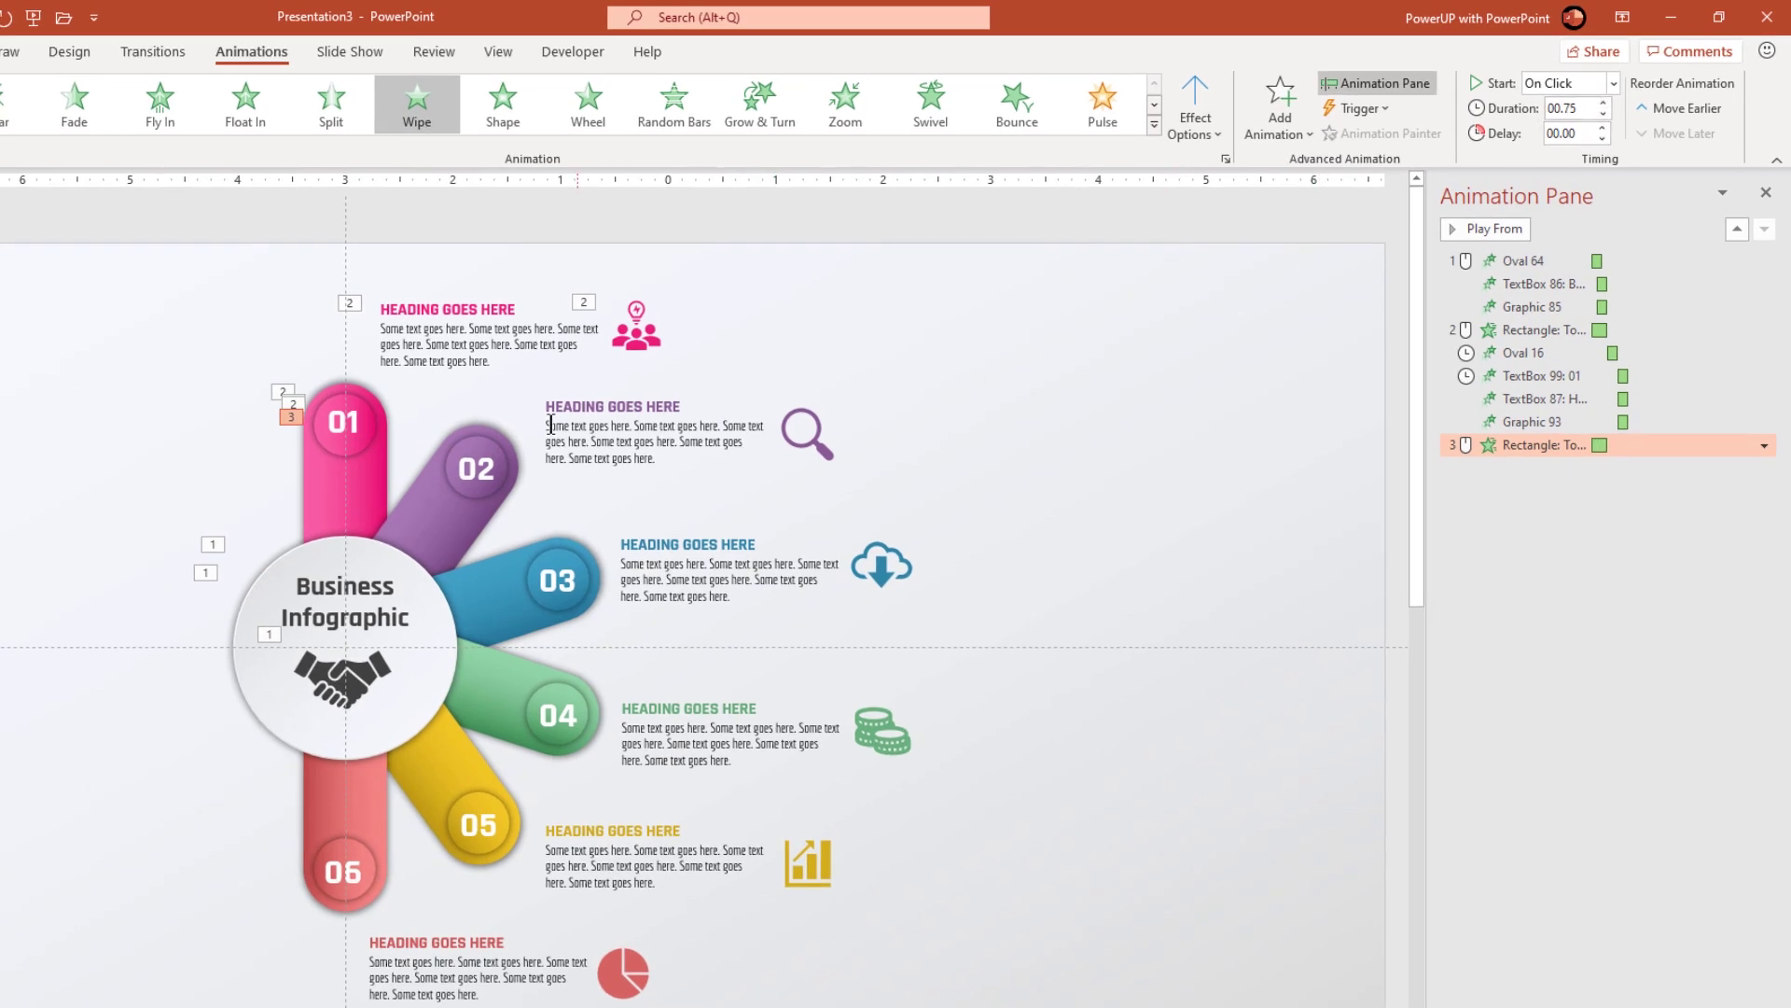
pyautogui.click(479, 437)
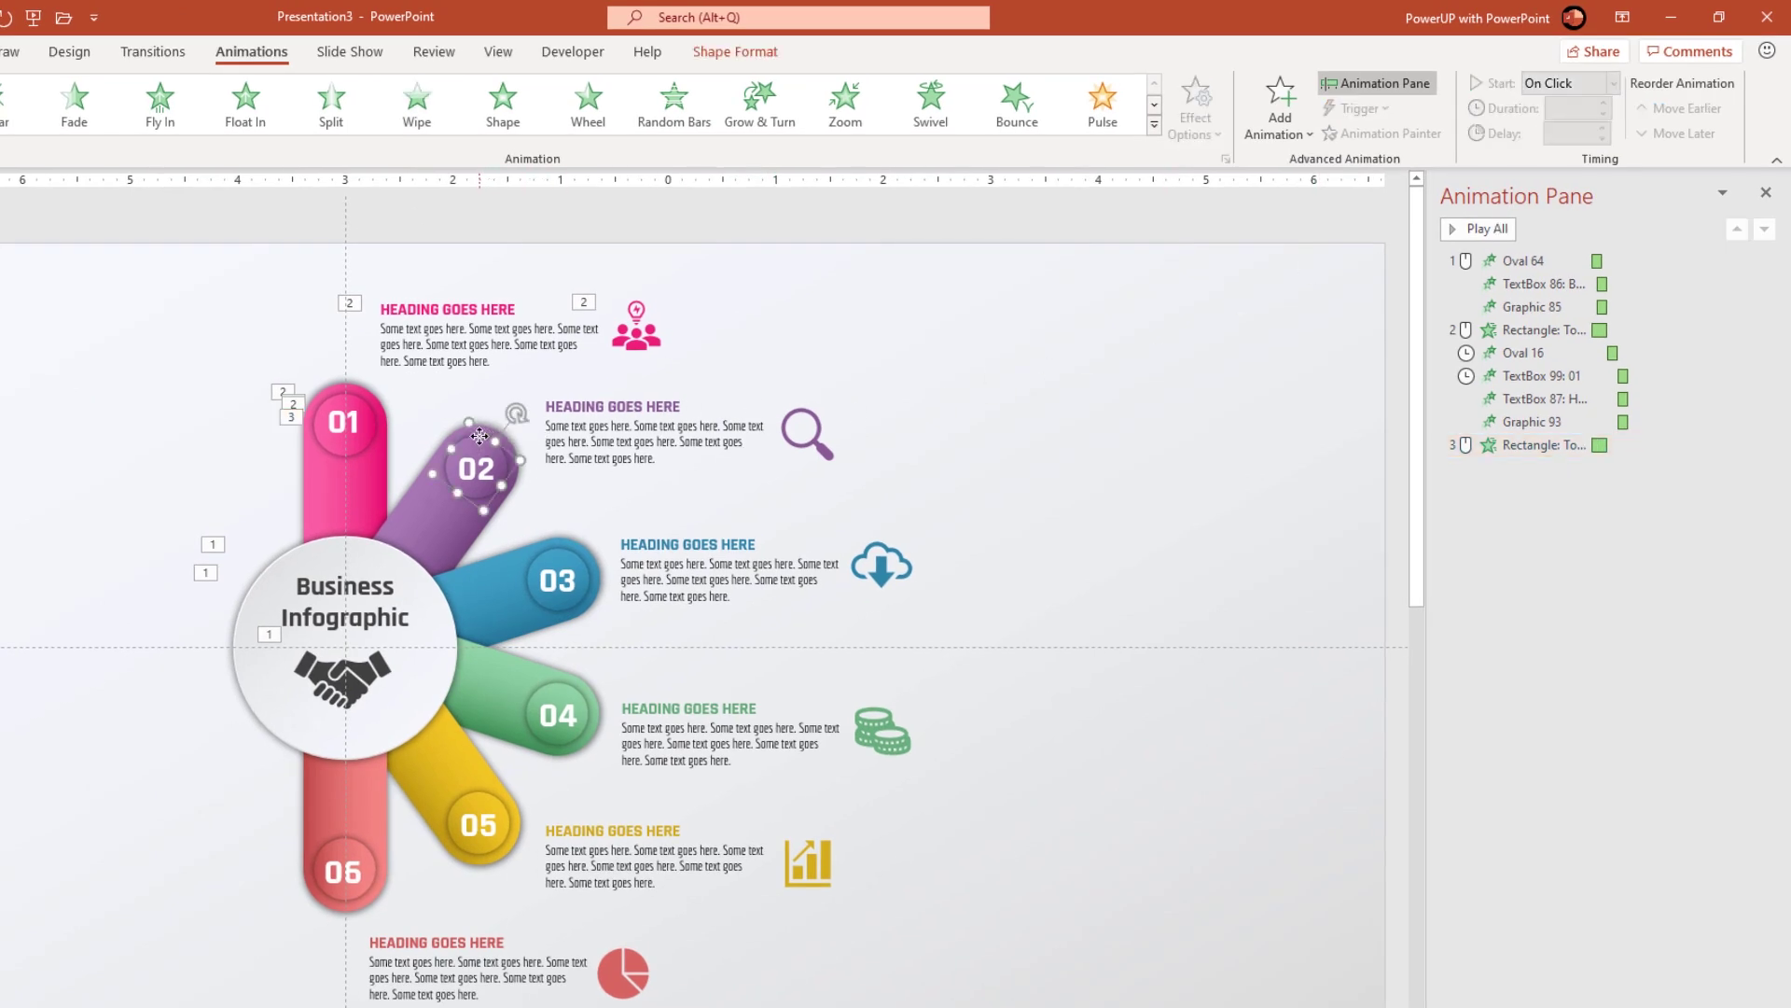
pyautogui.click(852, 118)
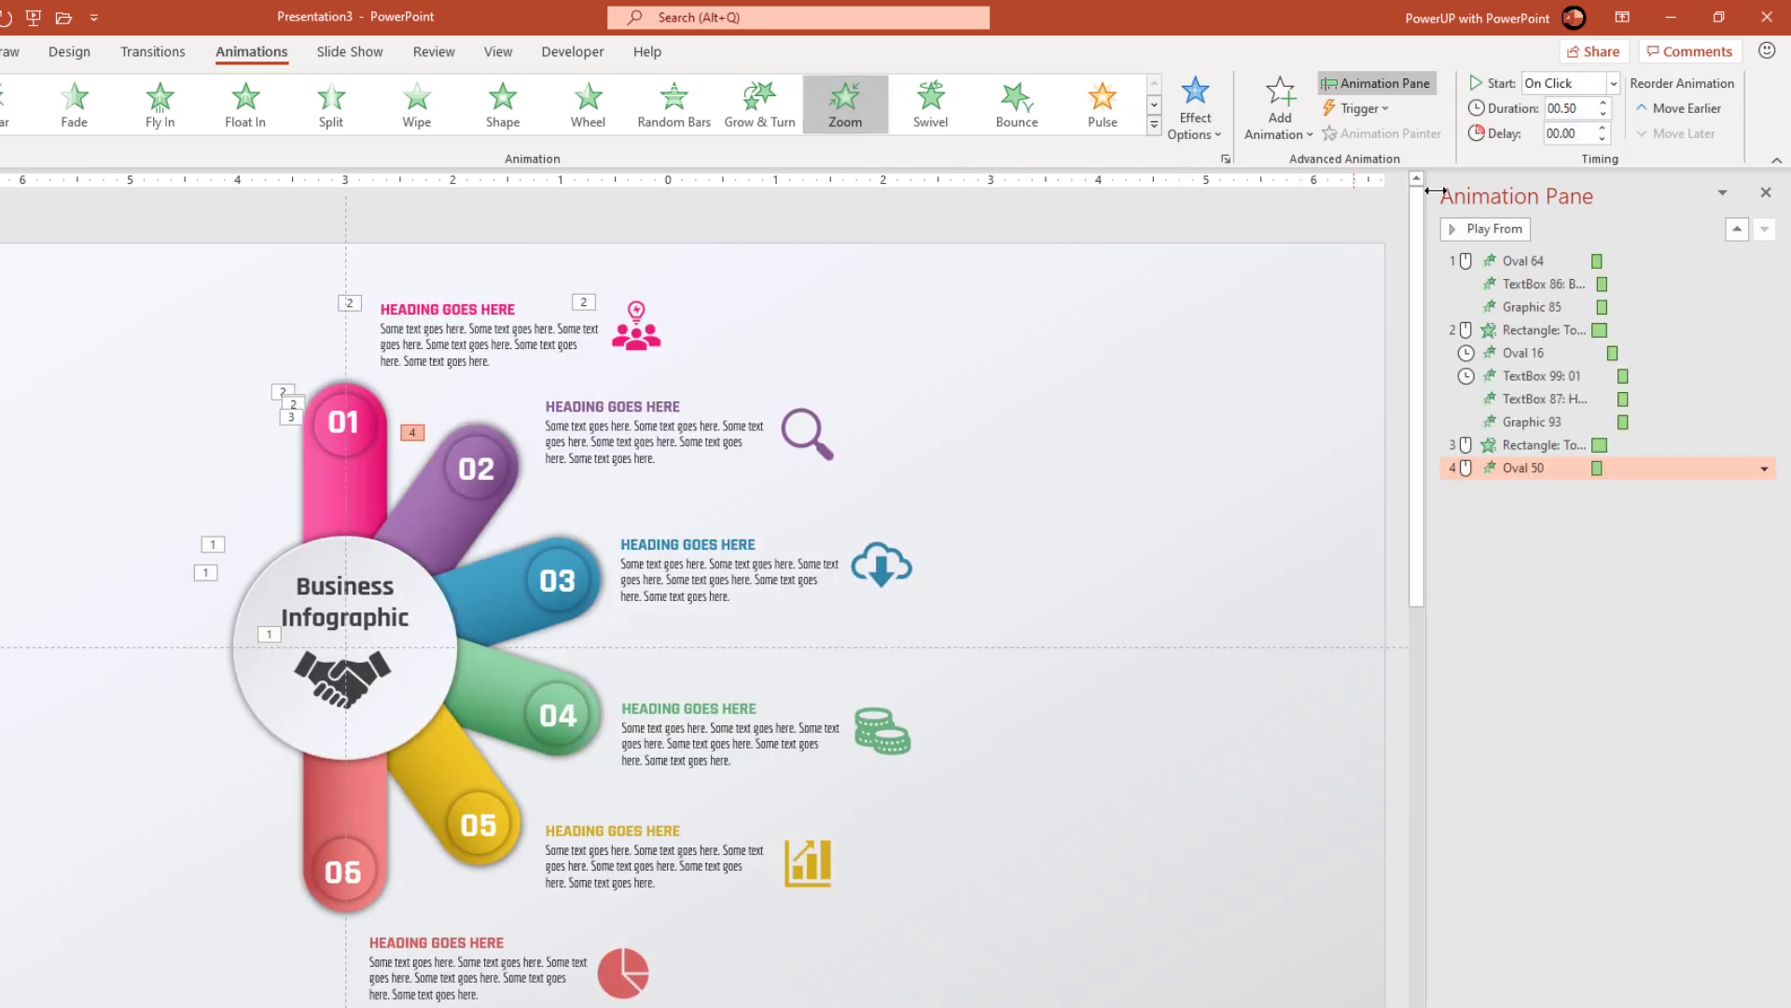
pyautogui.click(1611, 83)
pyautogui.click(1583, 153)
# - Zoom in the 02 heading text and magnifier icon, starting After Previous
pyautogui.click(473, 473)
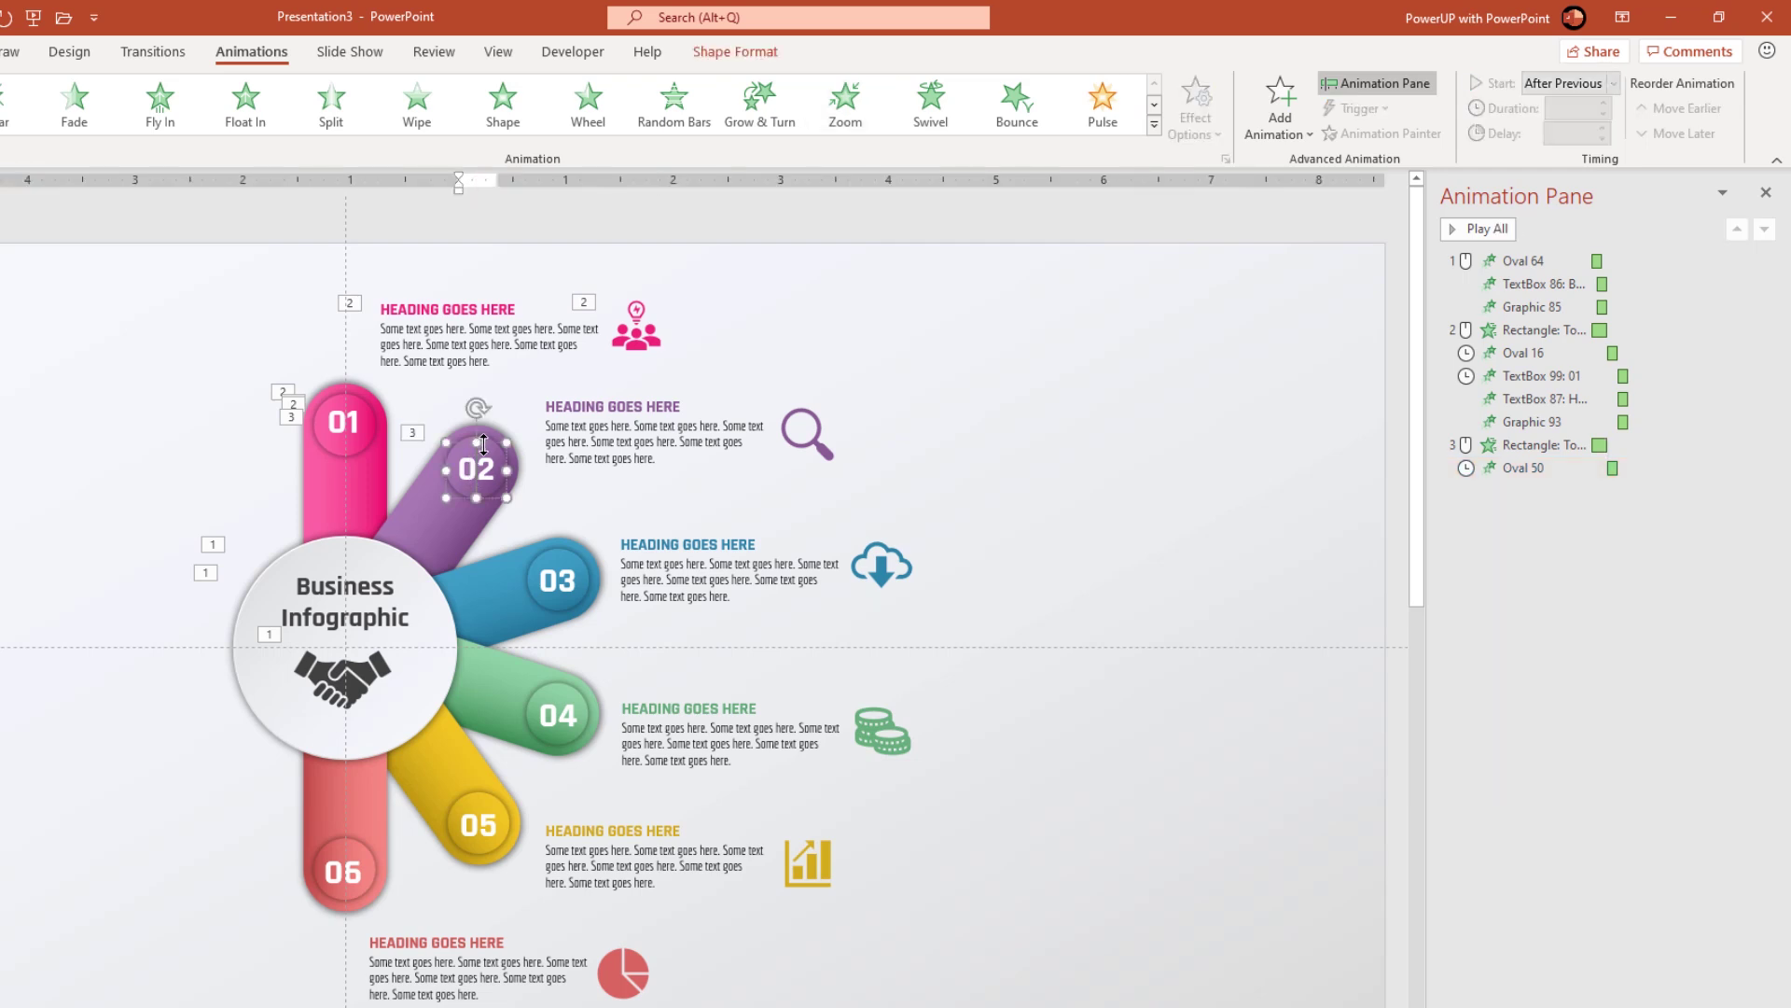
pyautogui.keyDown('shift'); pyautogui.click(632, 427); pyautogui.keyUp('shift')
pyautogui.keyDown('shift'); pyautogui.click(807, 434); pyautogui.keyUp('shift')
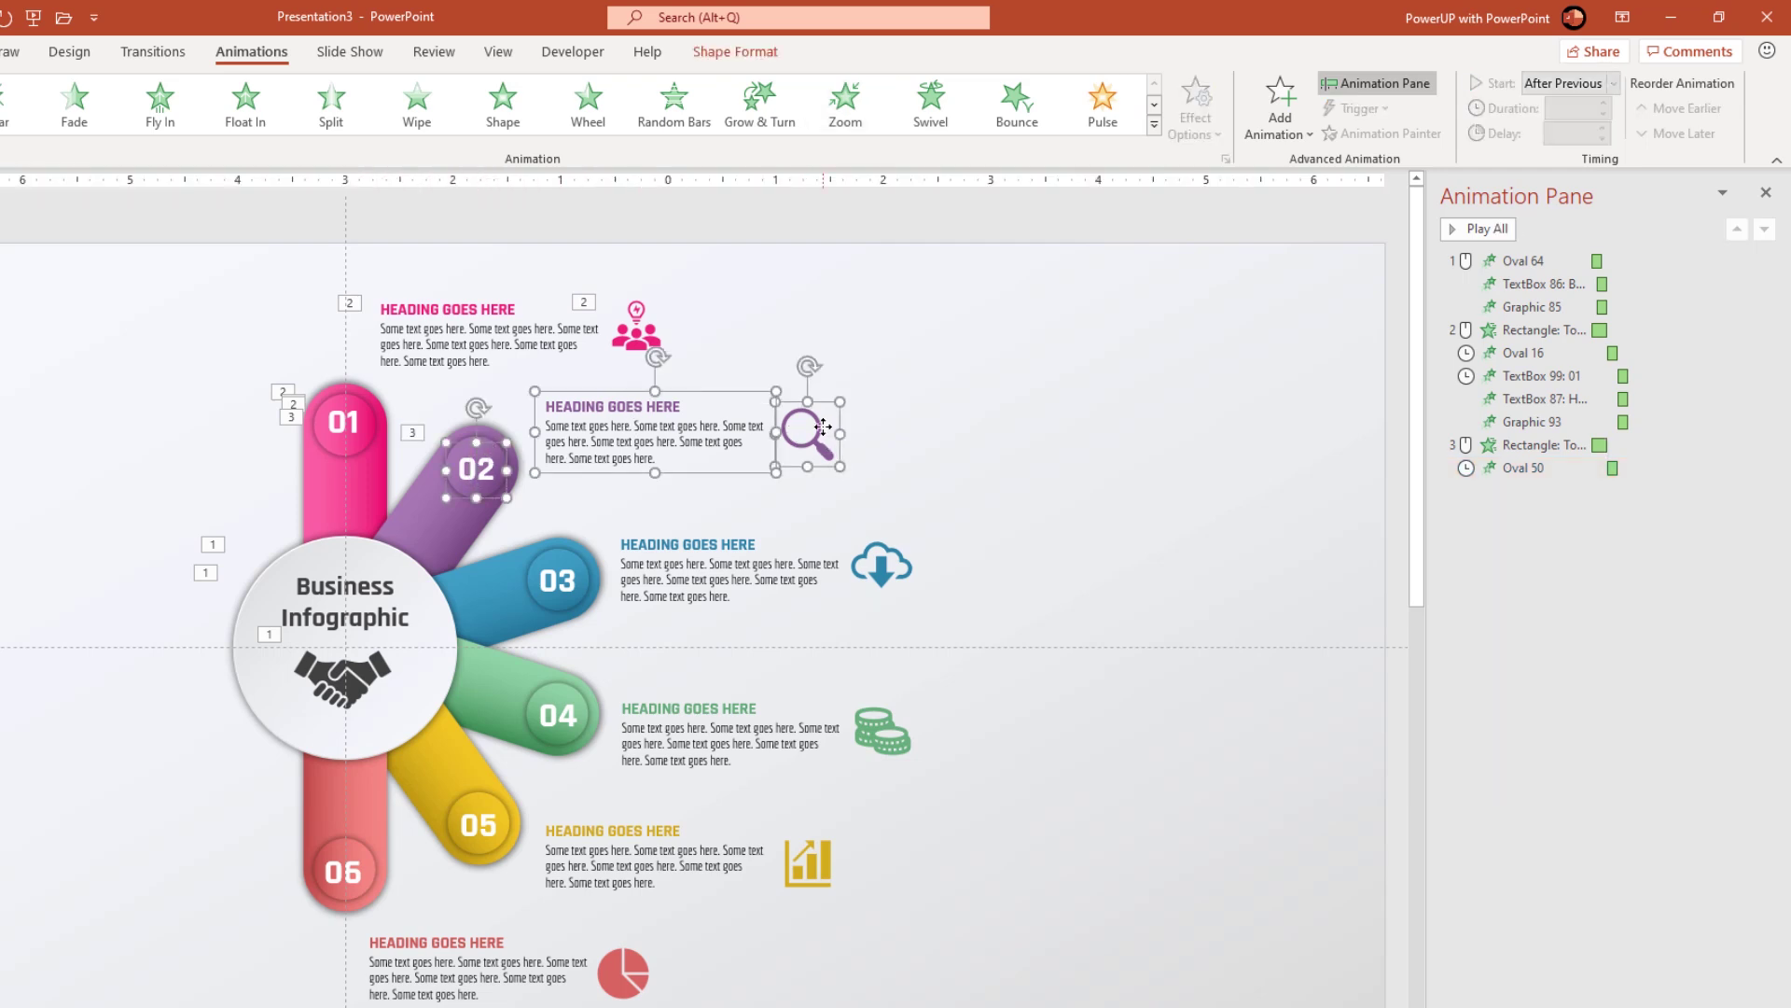
pyautogui.click(845, 103)
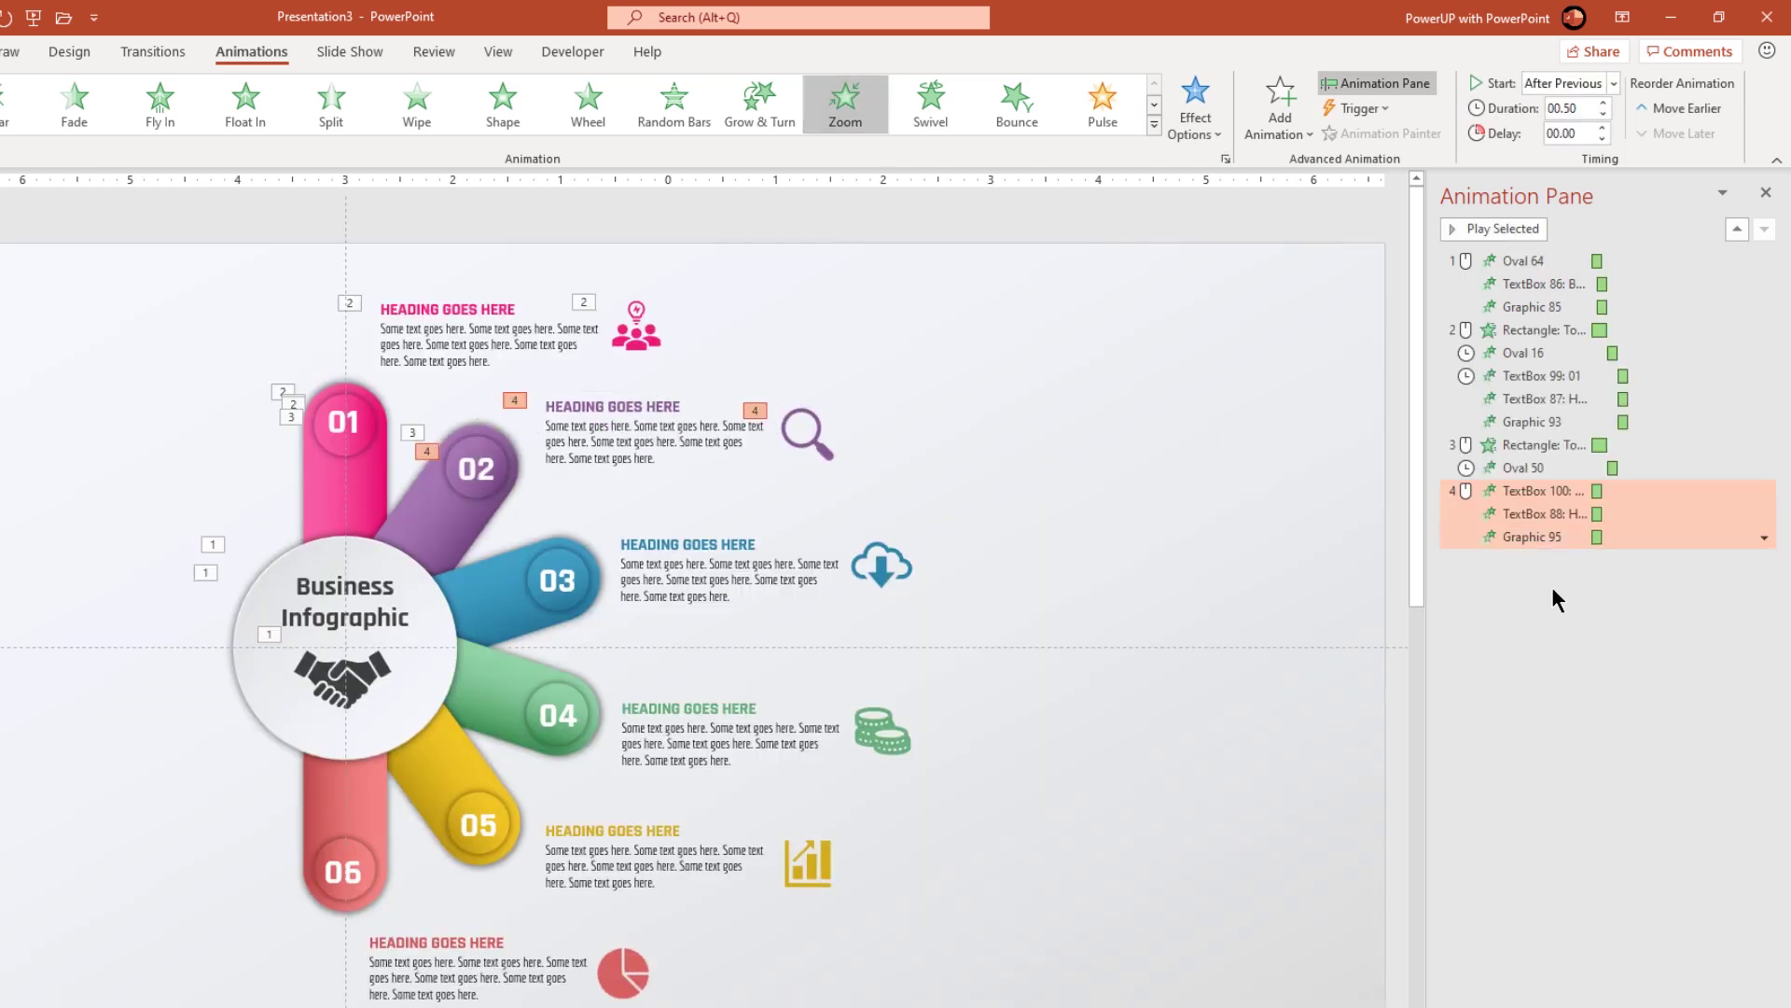
pyautogui.click(1544, 491)
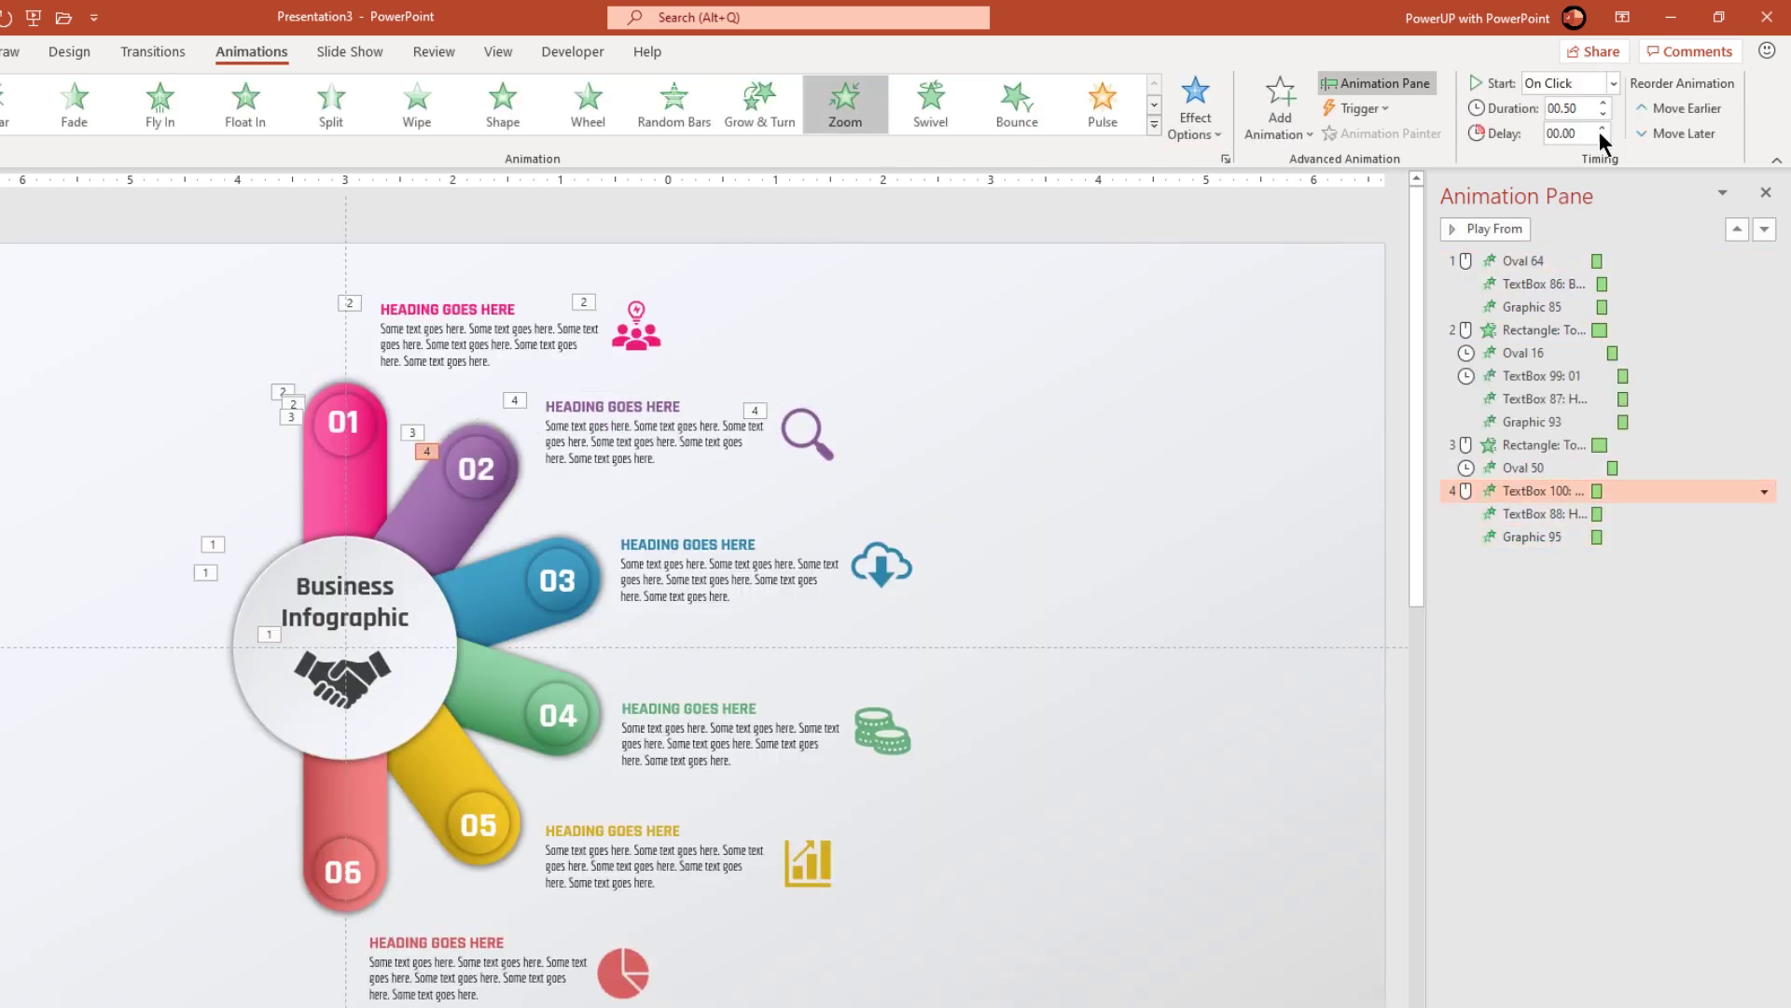
pyautogui.click(1612, 84)
pyautogui.click(1587, 153)
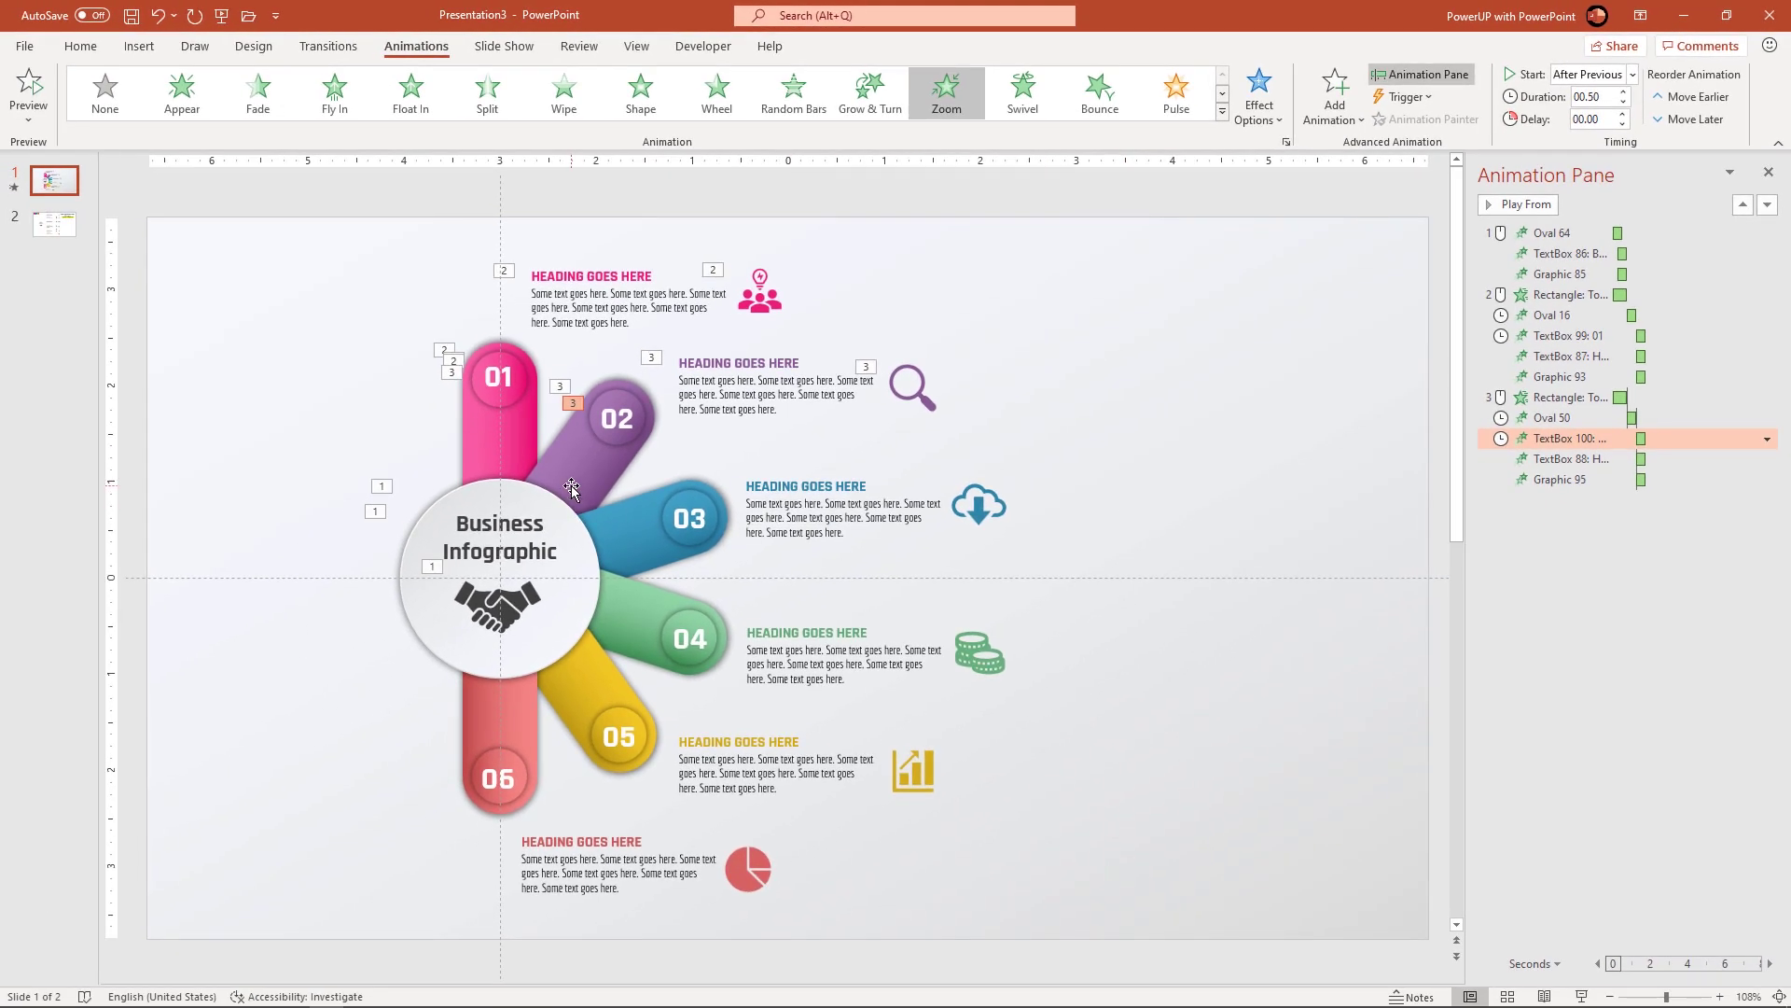
# - Copy the 02 bar's Wipe onto the blue 03 bar with Animation Painter and set it From Left
pyautogui.click(571, 486)
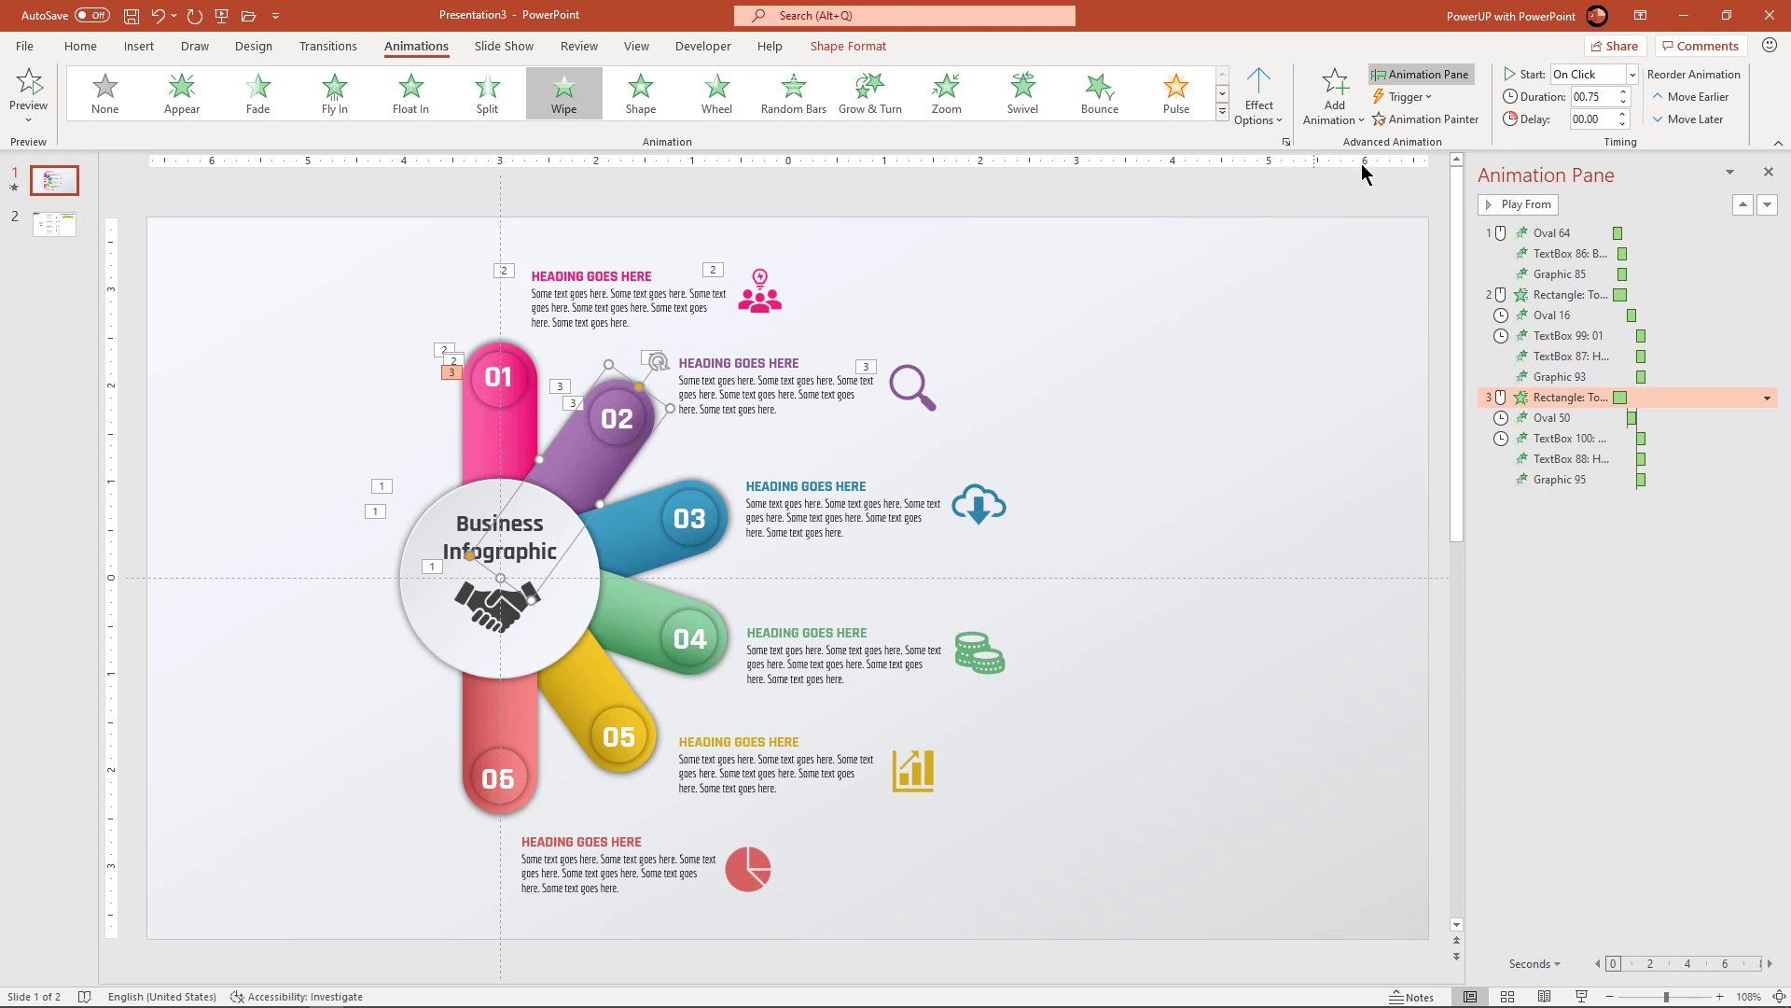
pyautogui.click(1426, 119)
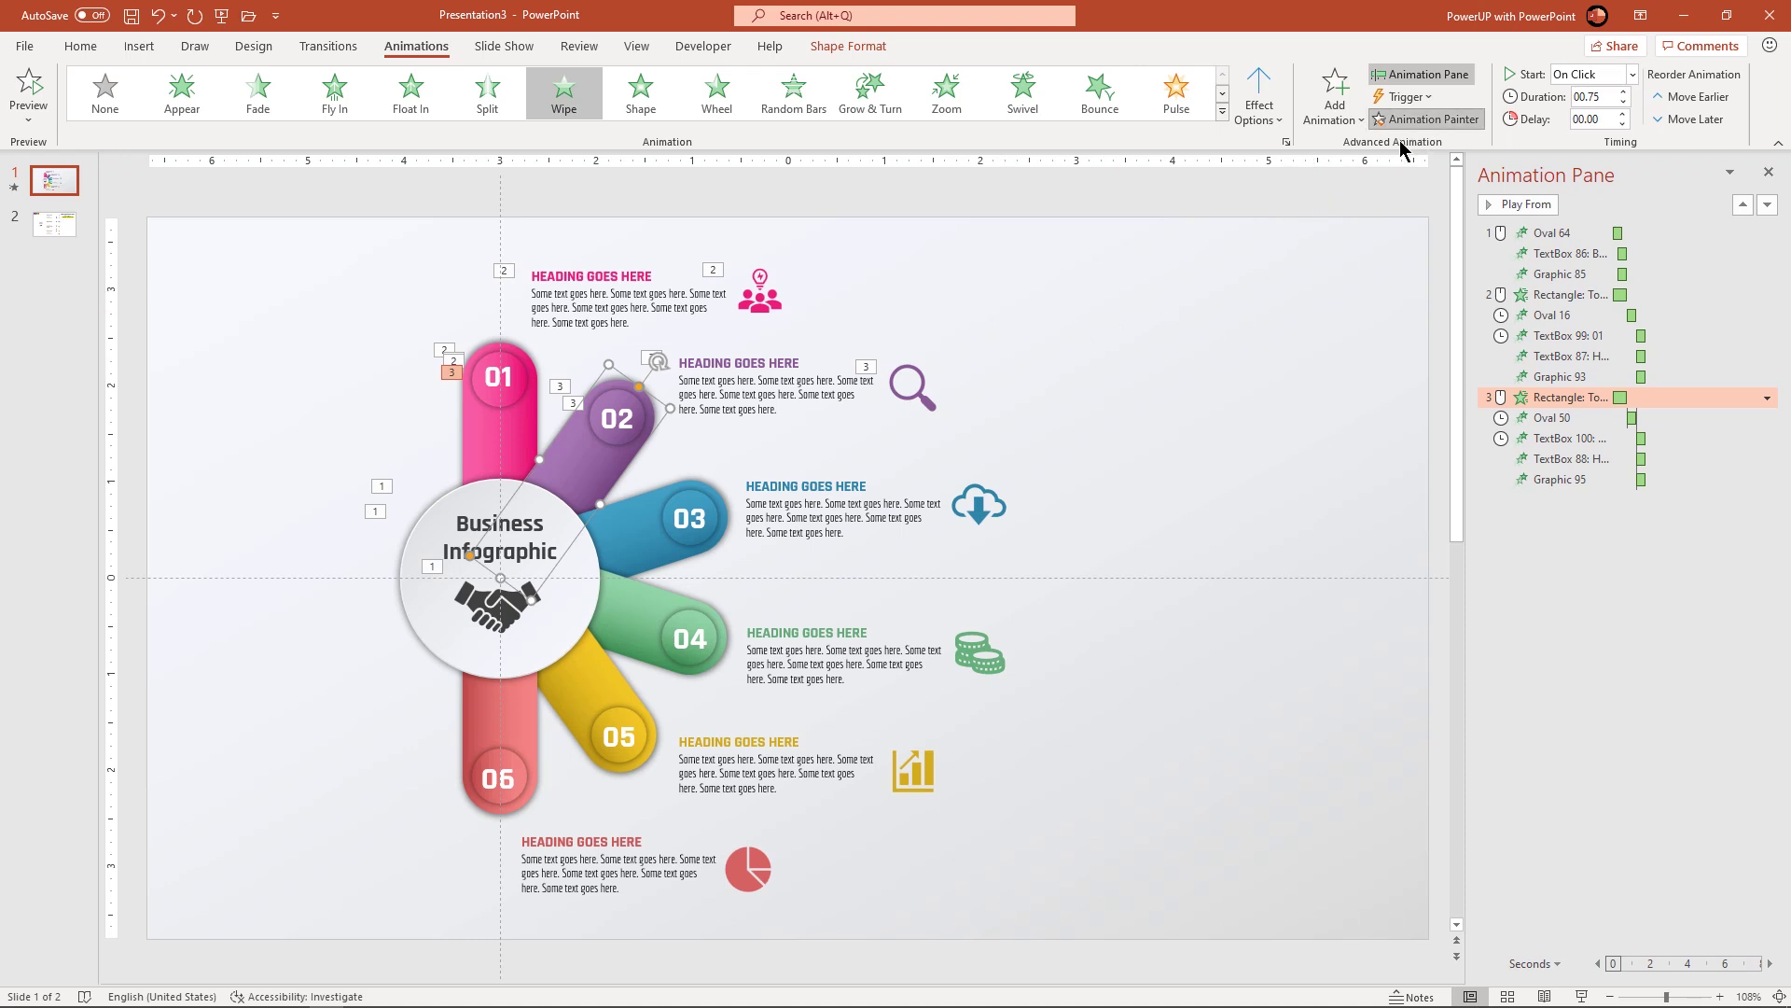
pyautogui.click(627, 537)
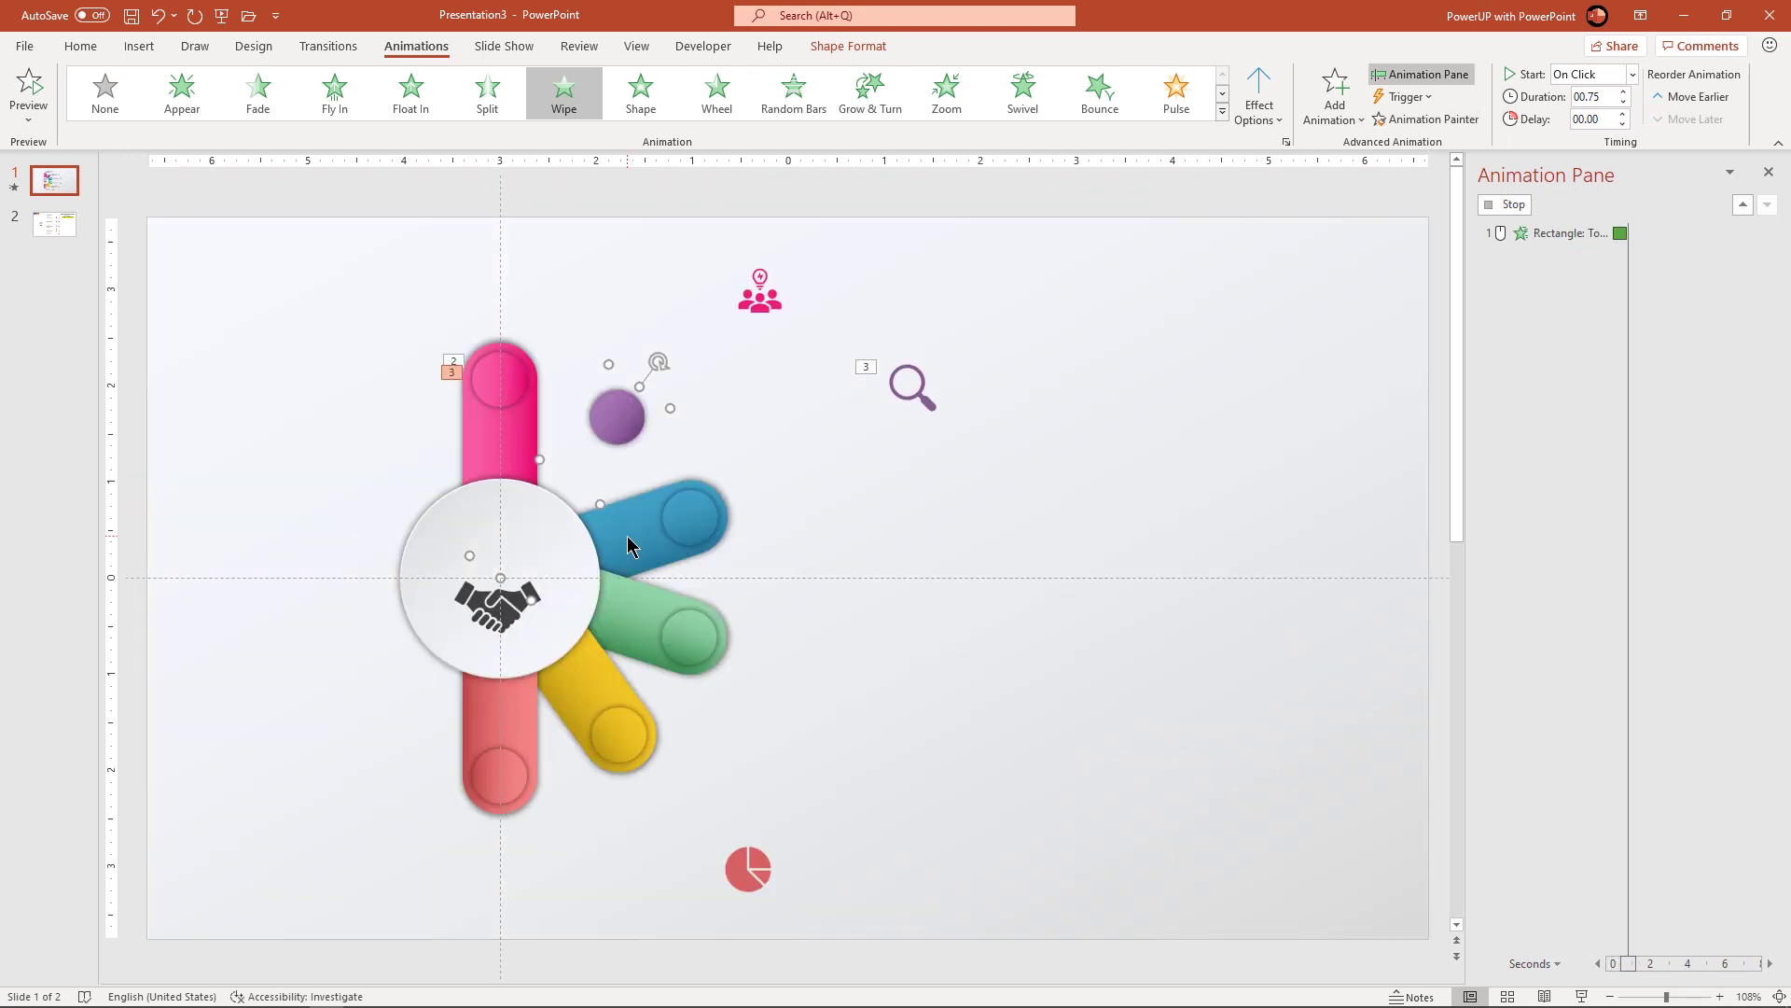
pyautogui.click(1257, 115)
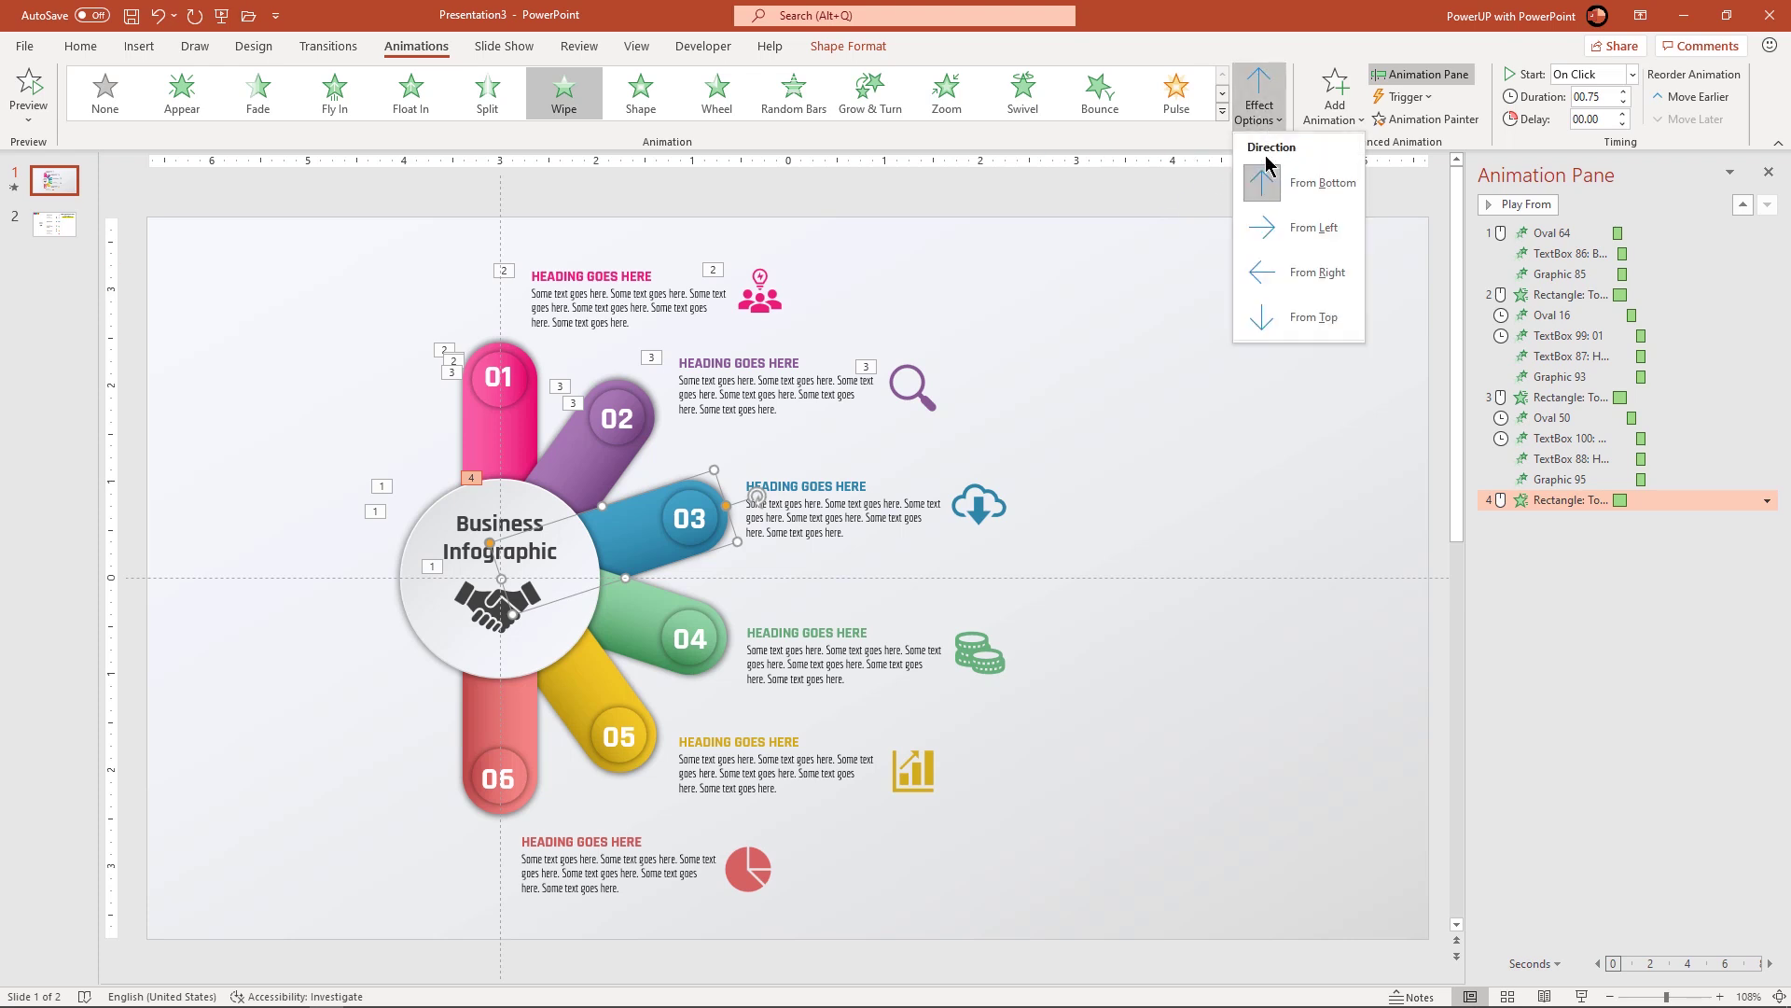
pyautogui.click(1276, 224)
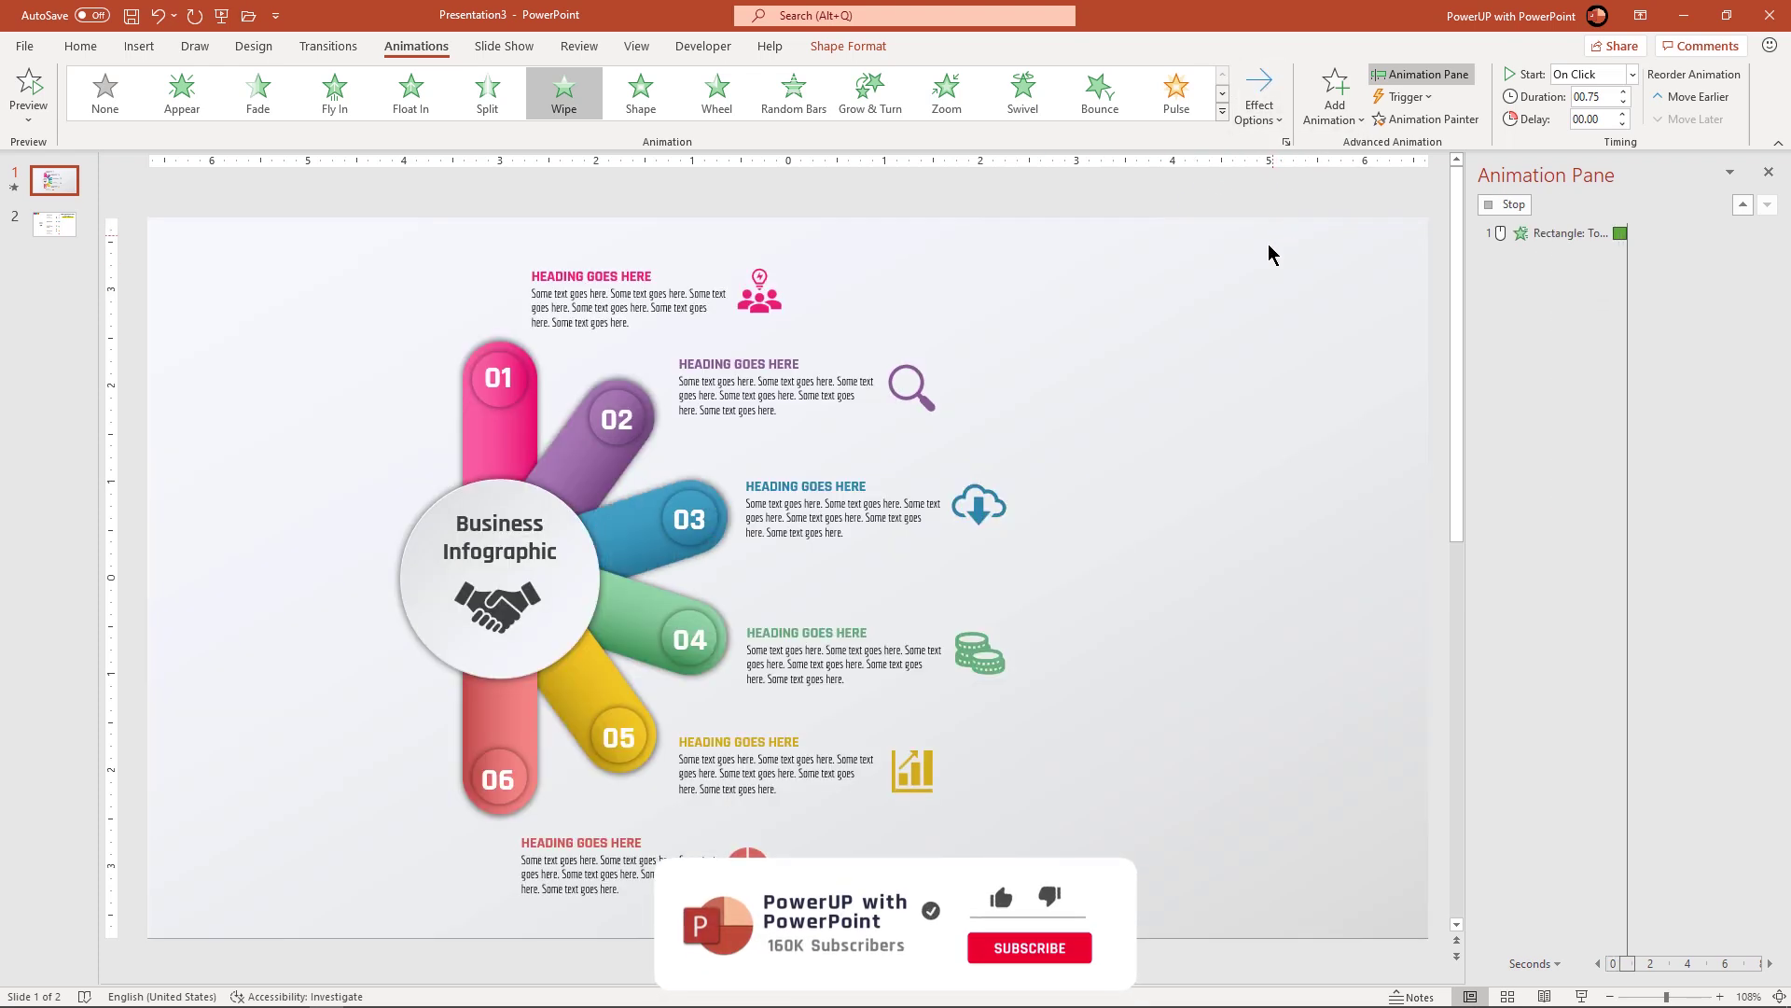
# - Give the 03 circle a Zoom entrance starting After Previous
pyautogui.click(690, 493)
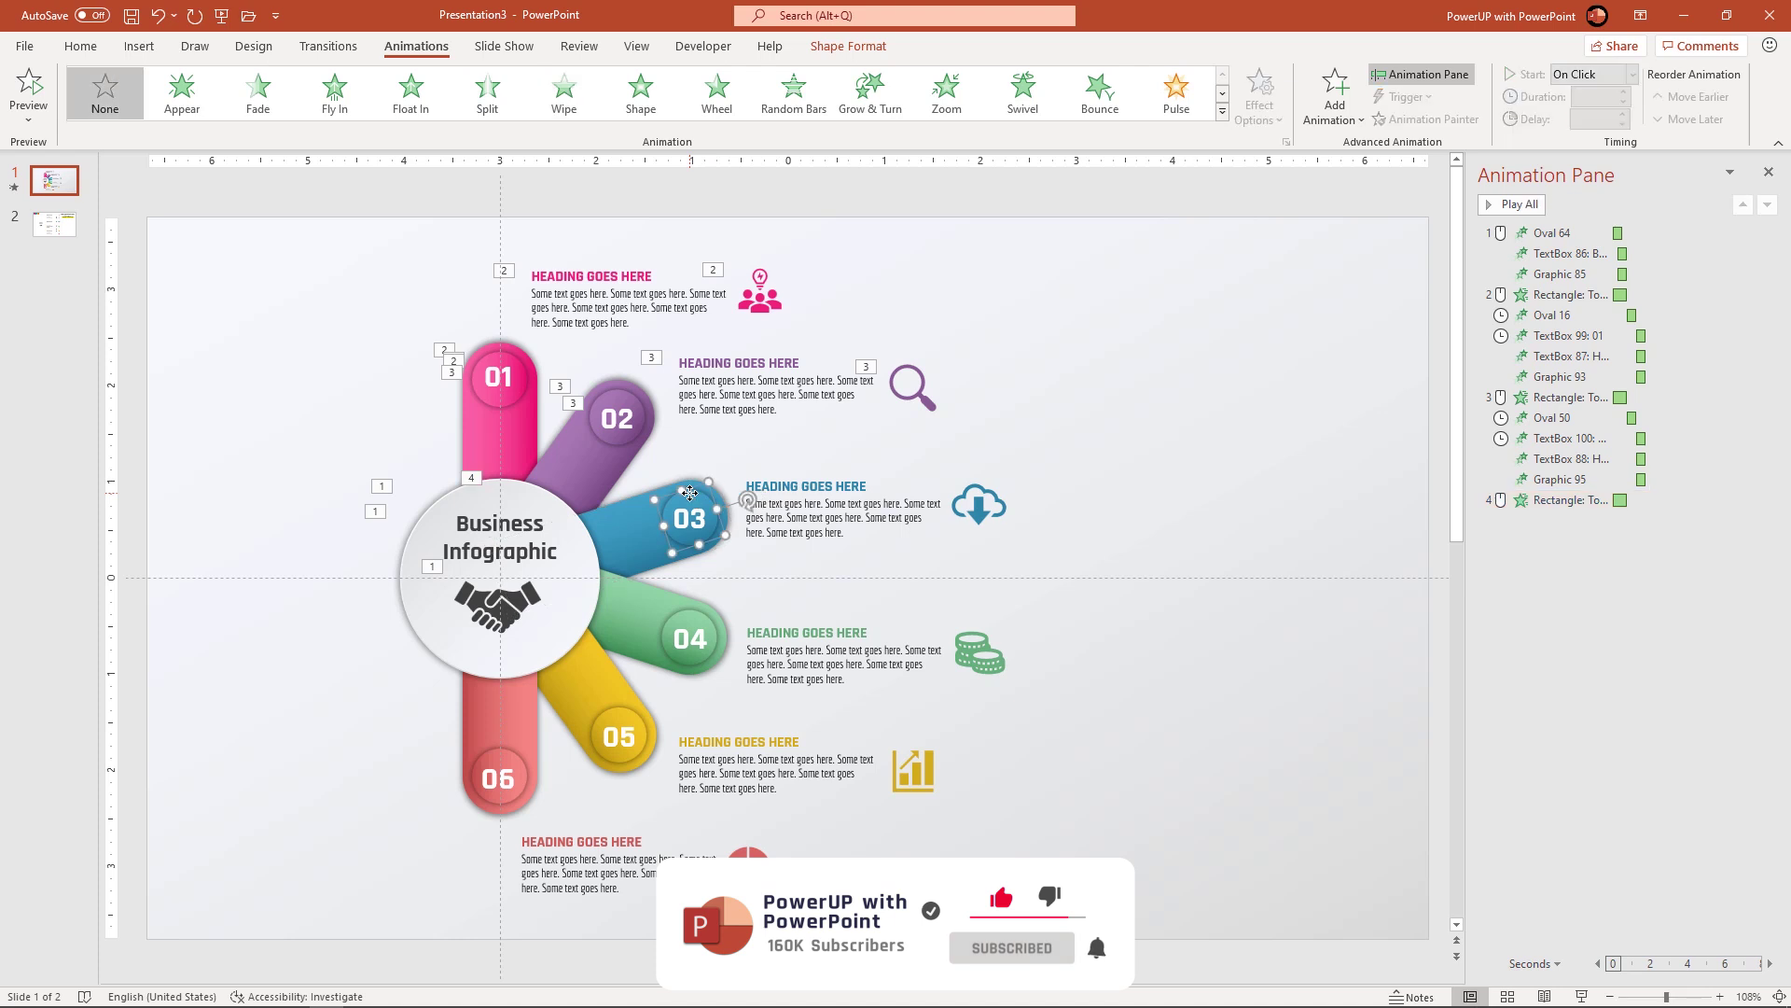
pyautogui.click(945, 94)
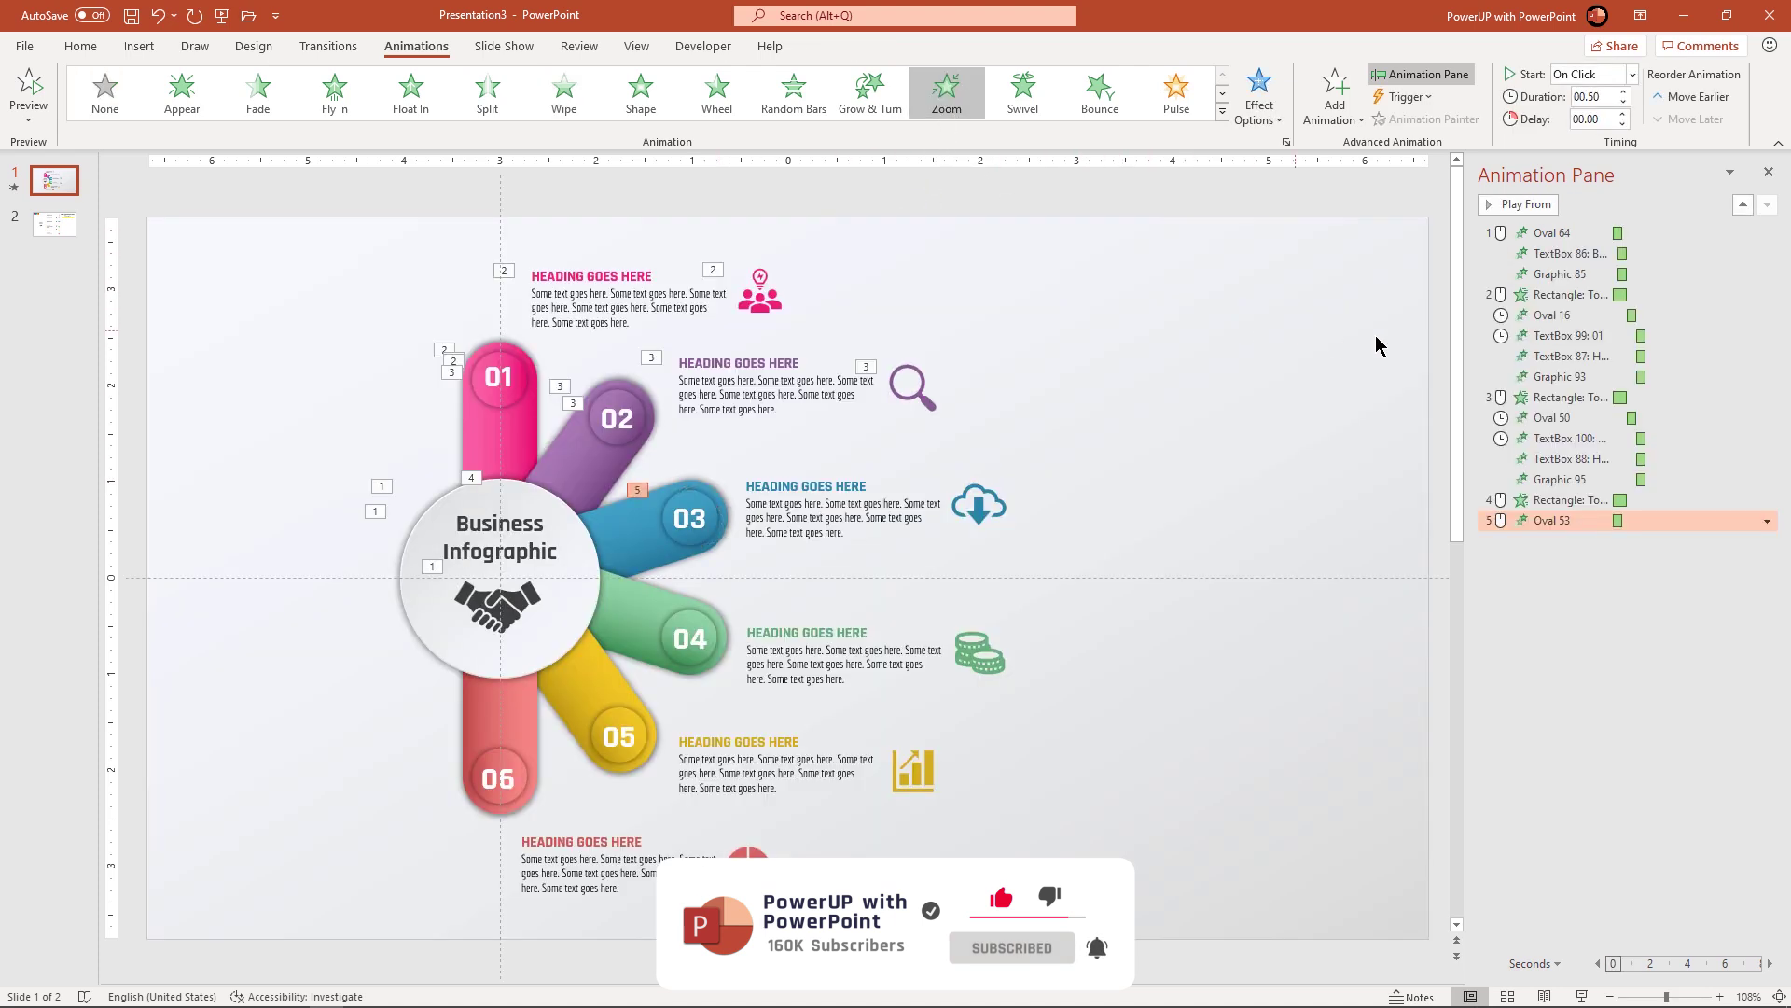
pyautogui.click(1632, 73)
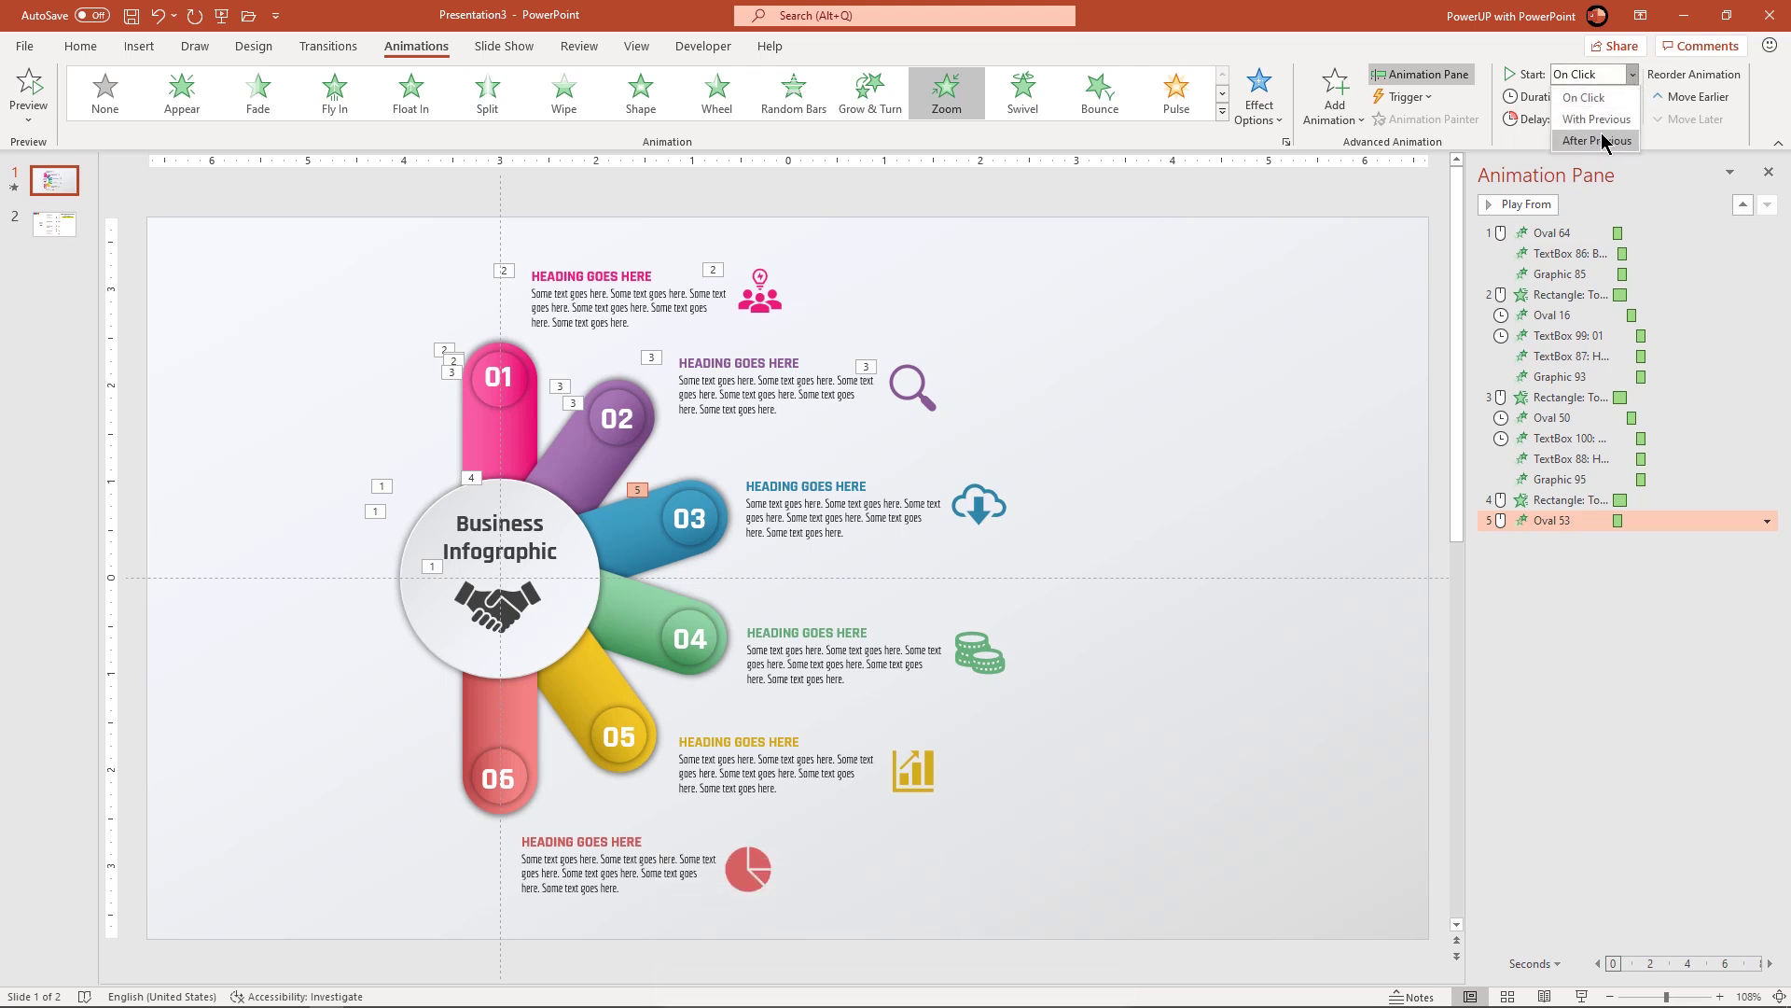
pyautogui.click(1588, 135)
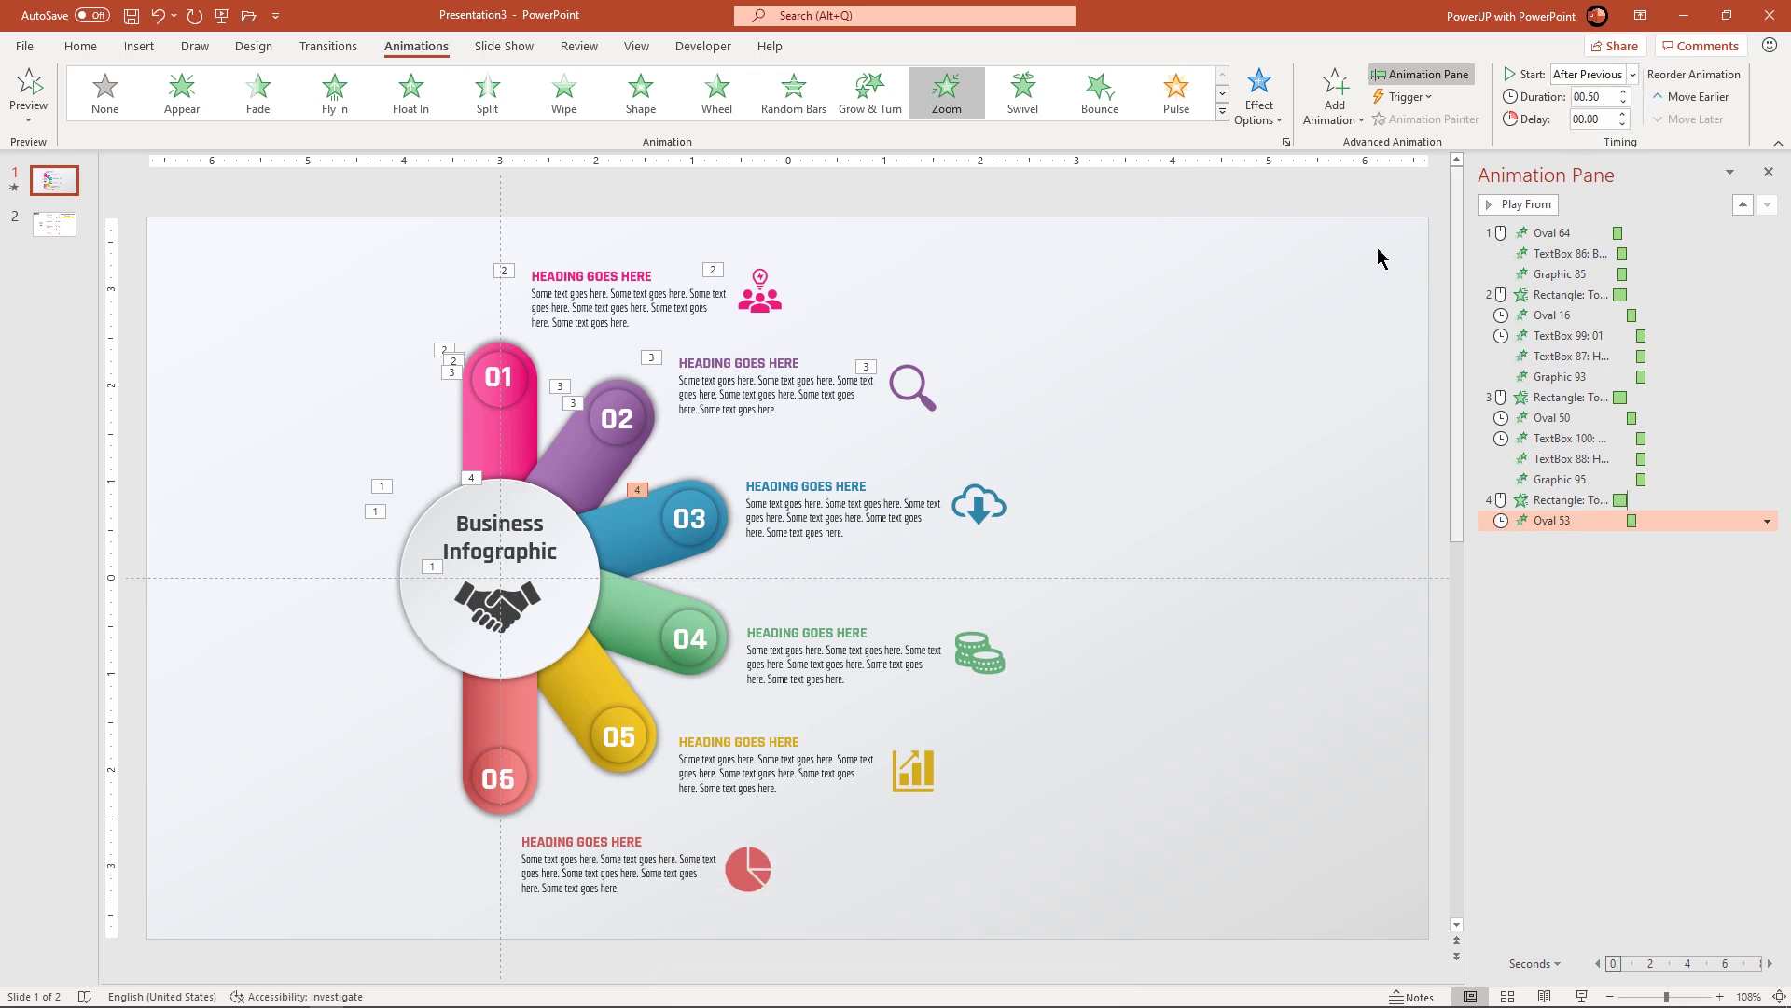
# - Zoom in the 03 heading text and cloud icon, starting After Previous
pyautogui.click(699, 501)
pyautogui.click(705, 501)
pyautogui.keyDown('shift'); pyautogui.click(798, 509); pyautogui.keyUp('shift')
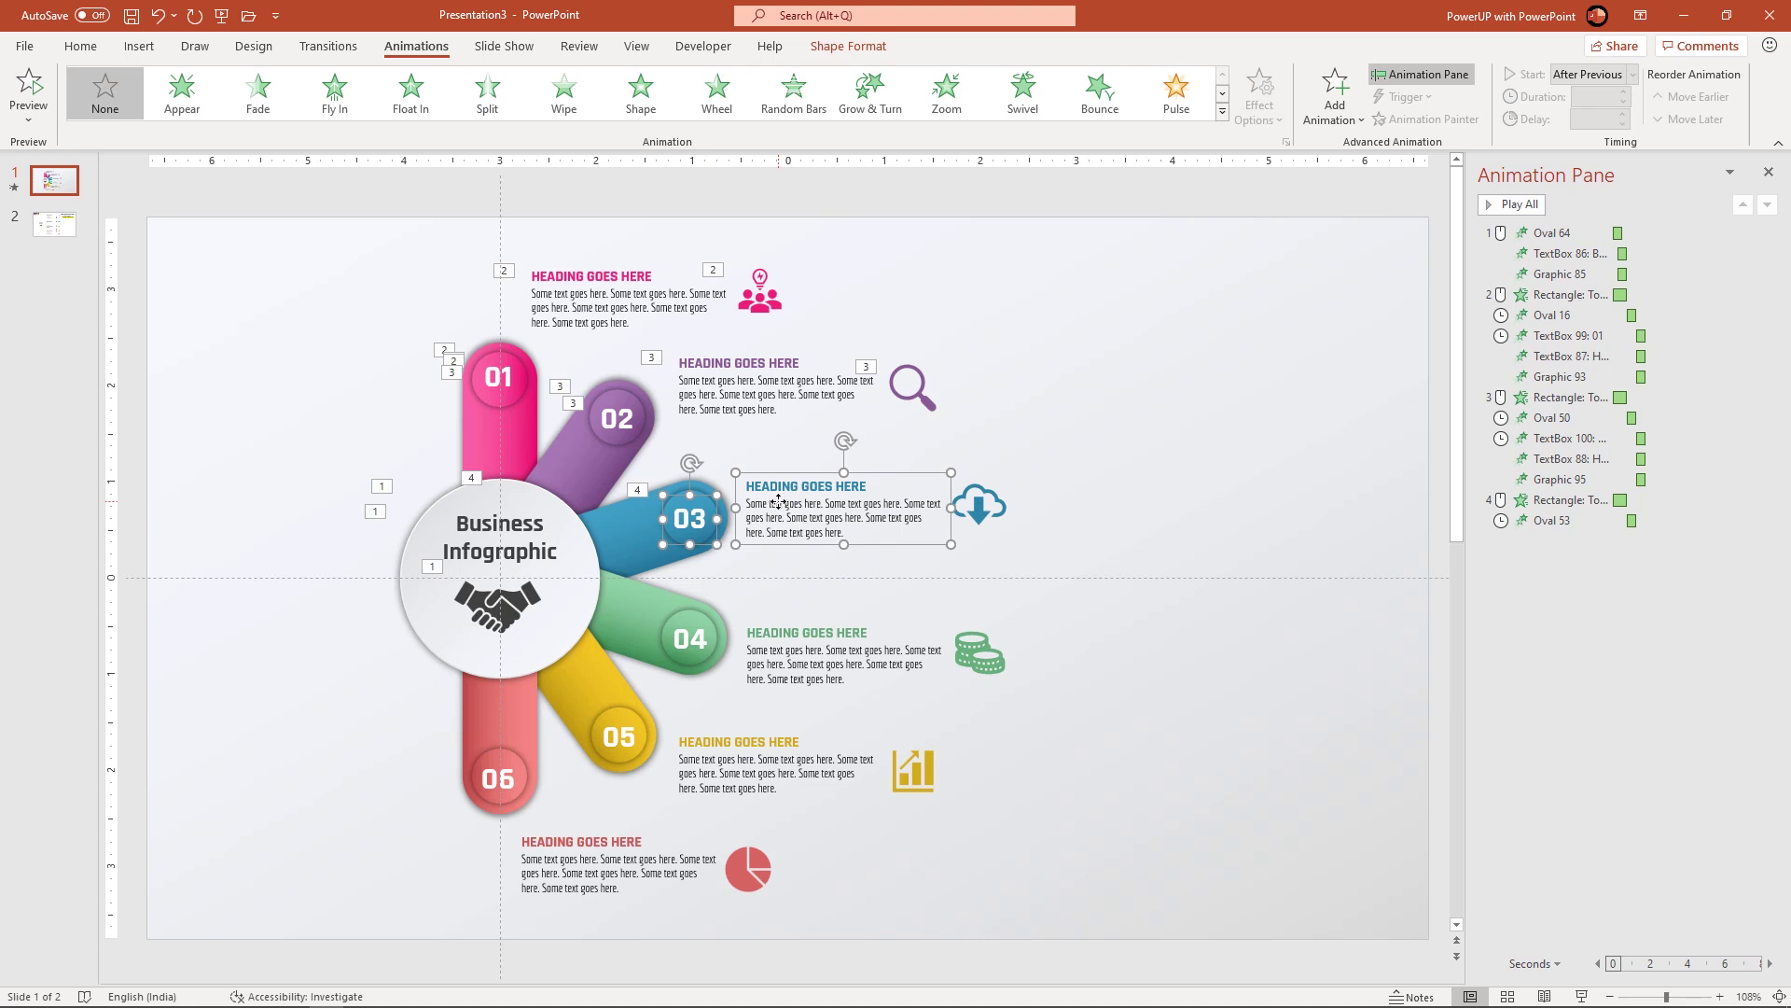
pyautogui.keyDown('shift'); pyautogui.click(975, 508); pyautogui.keyUp('shift')
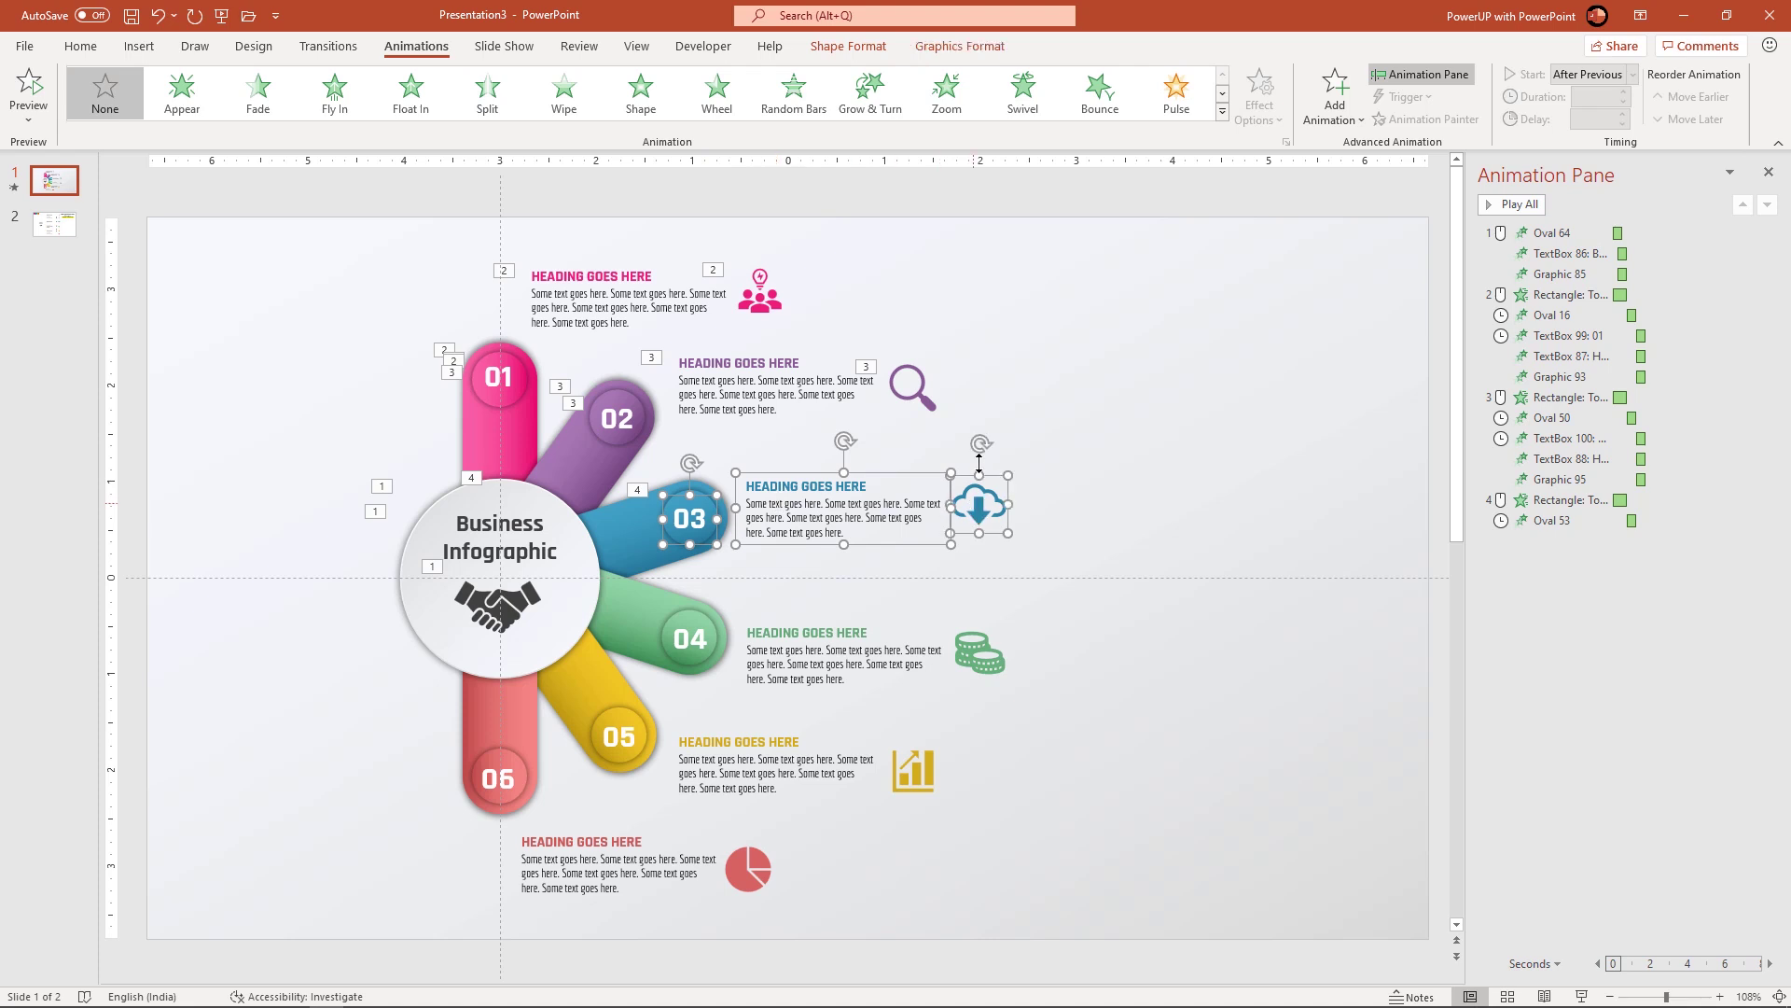
pyautogui.click(963, 99)
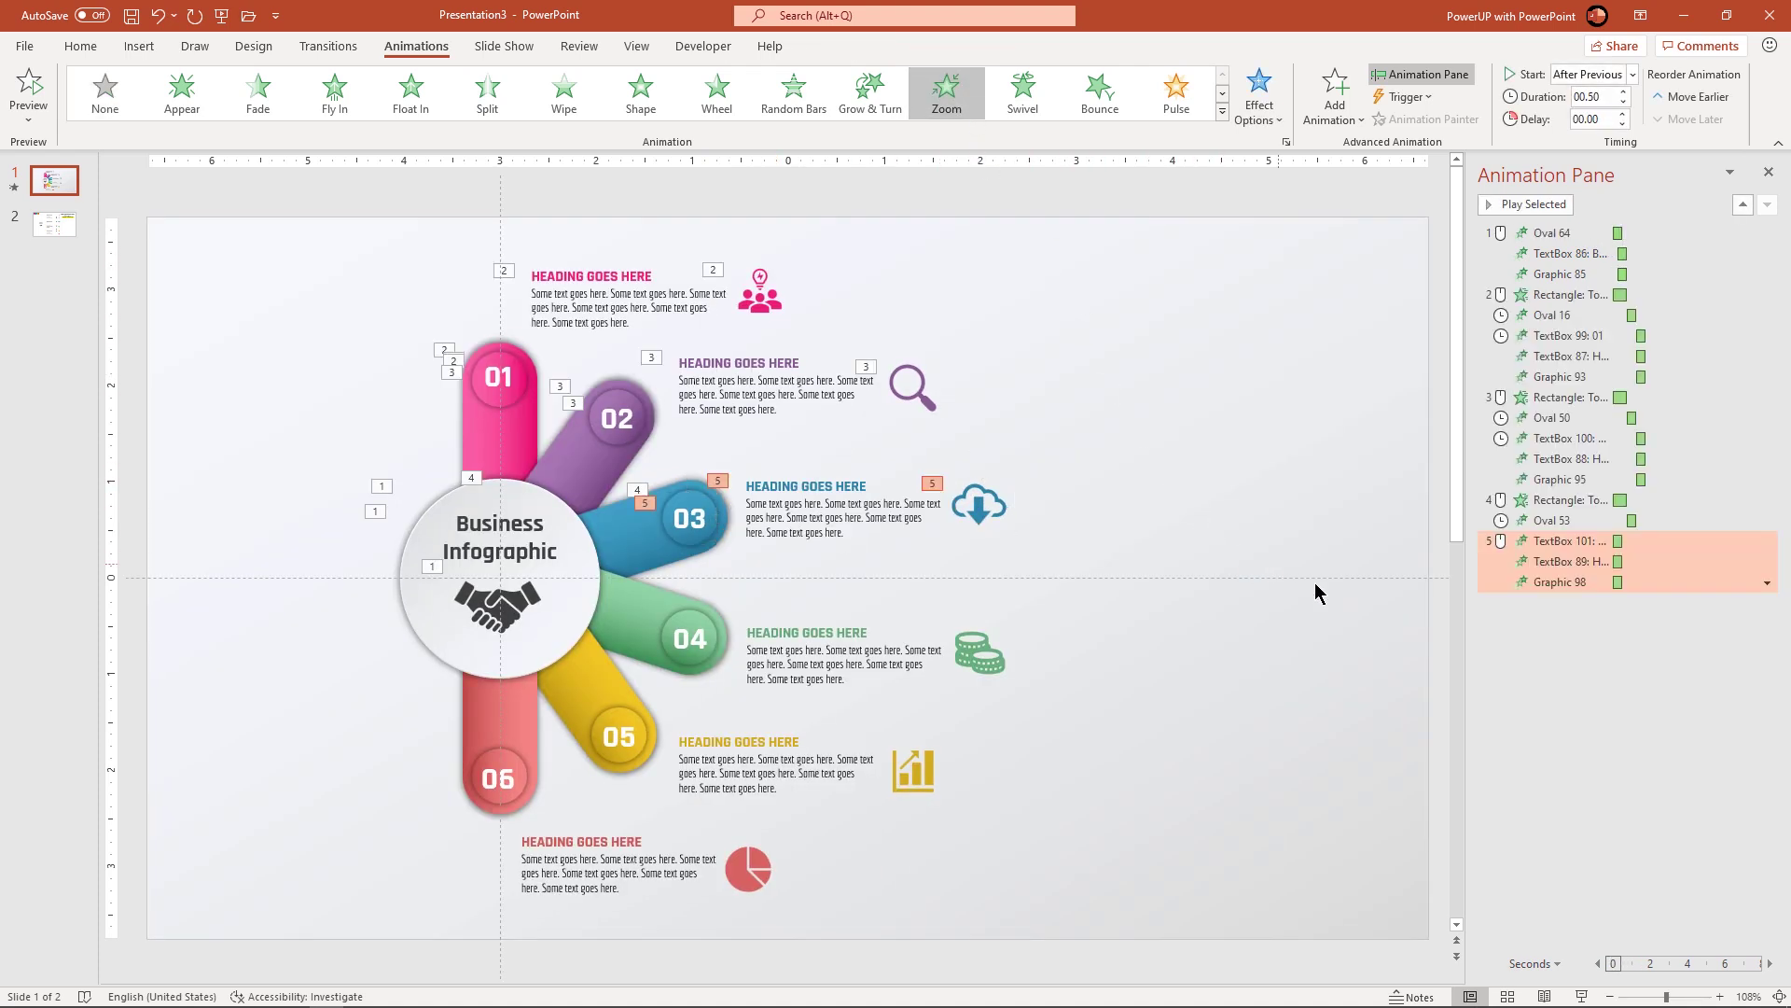
pyautogui.click(1544, 540)
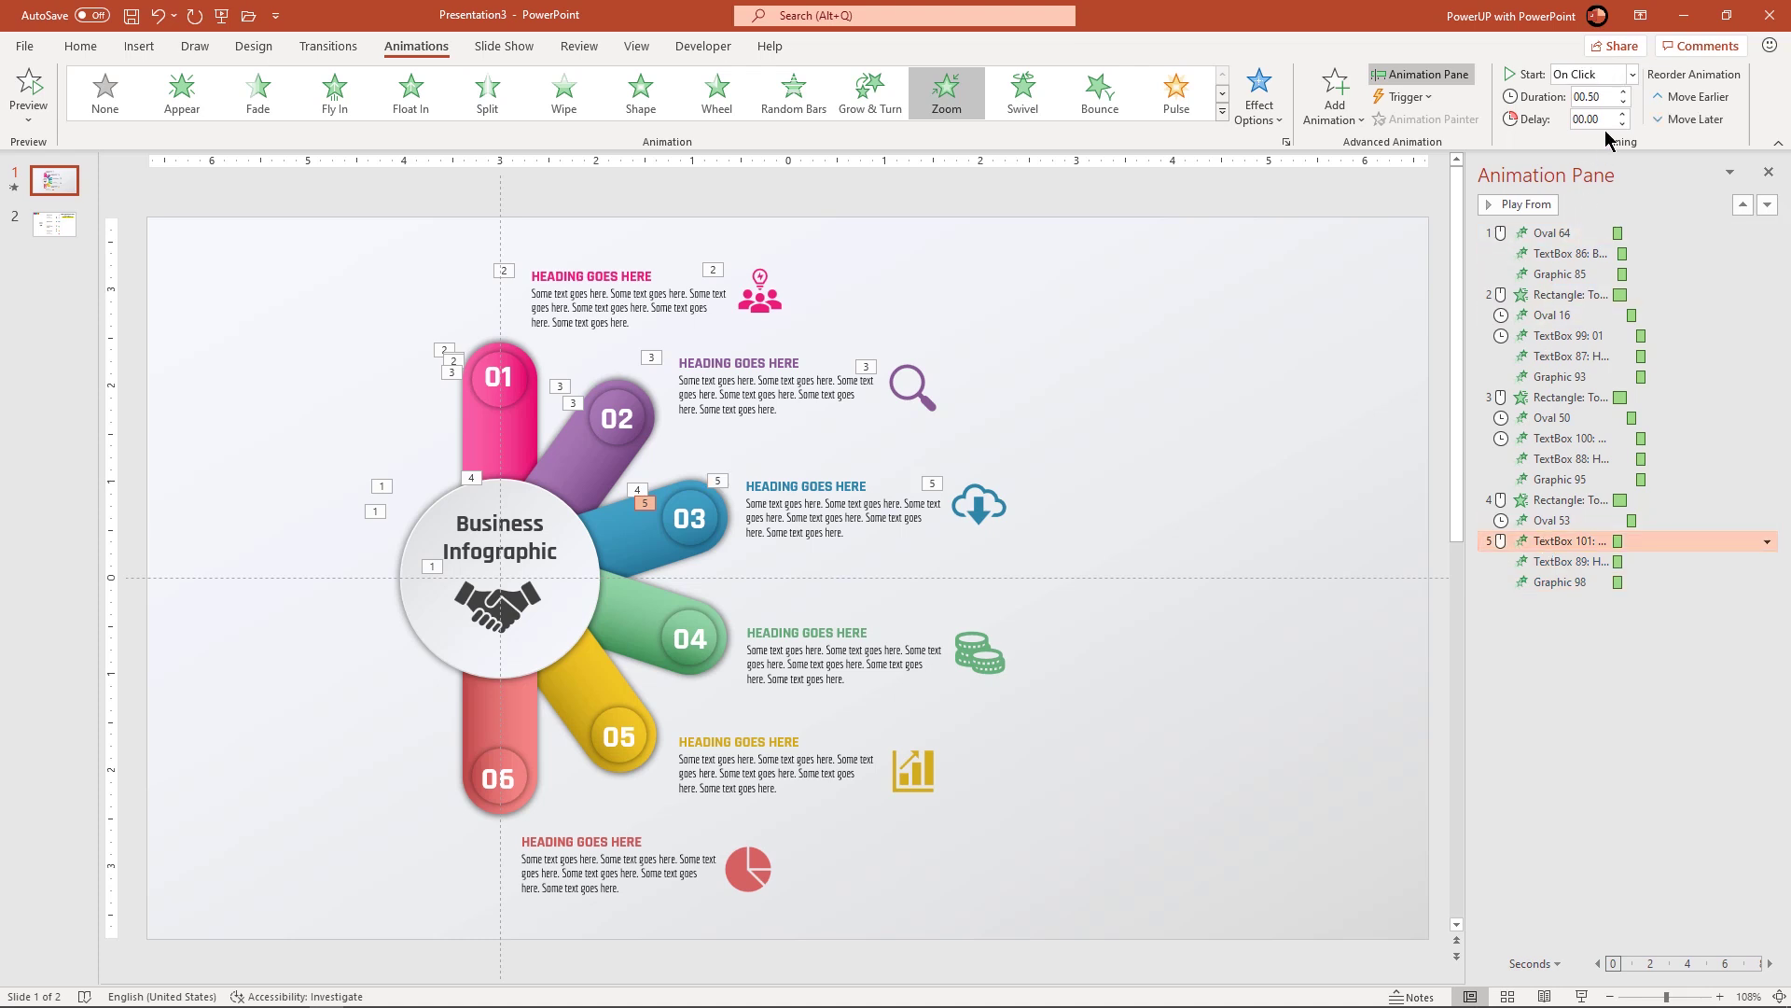
pyautogui.click(1632, 73)
pyautogui.click(1620, 138)
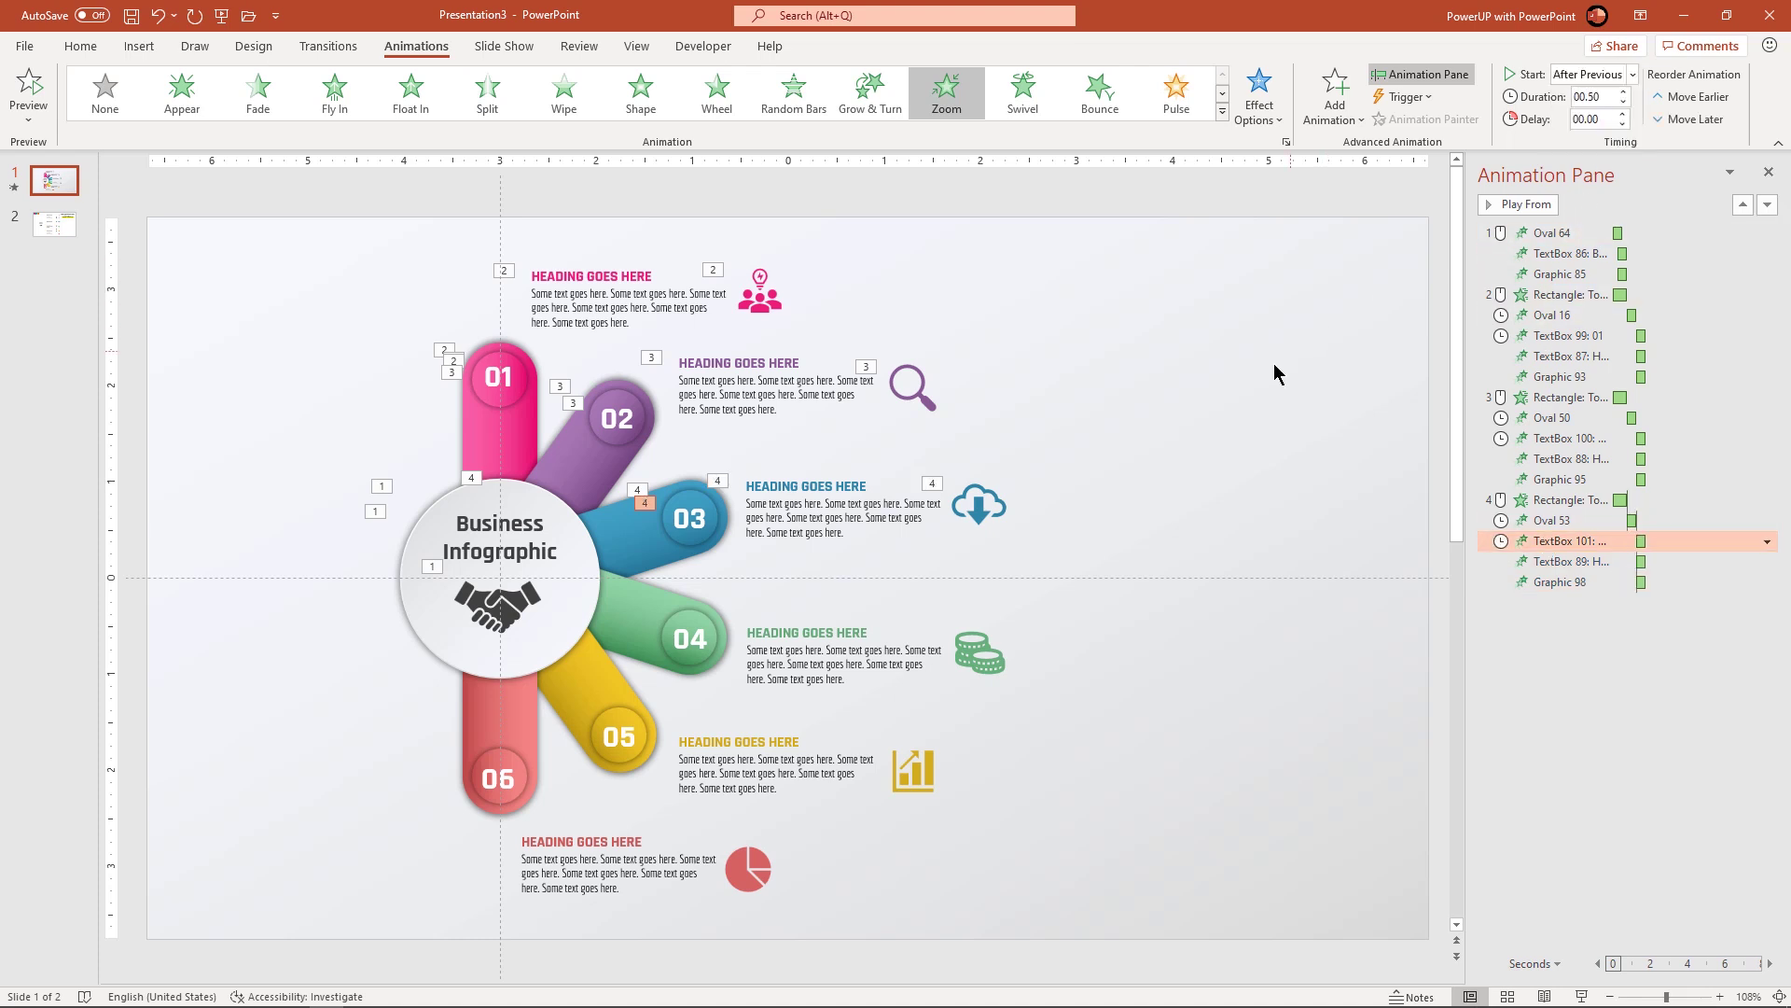
# - Paint the 03 bar's Wipe onto the green 04 bar and zoom in the 04 circle After Previous
pyautogui.click(644, 550)
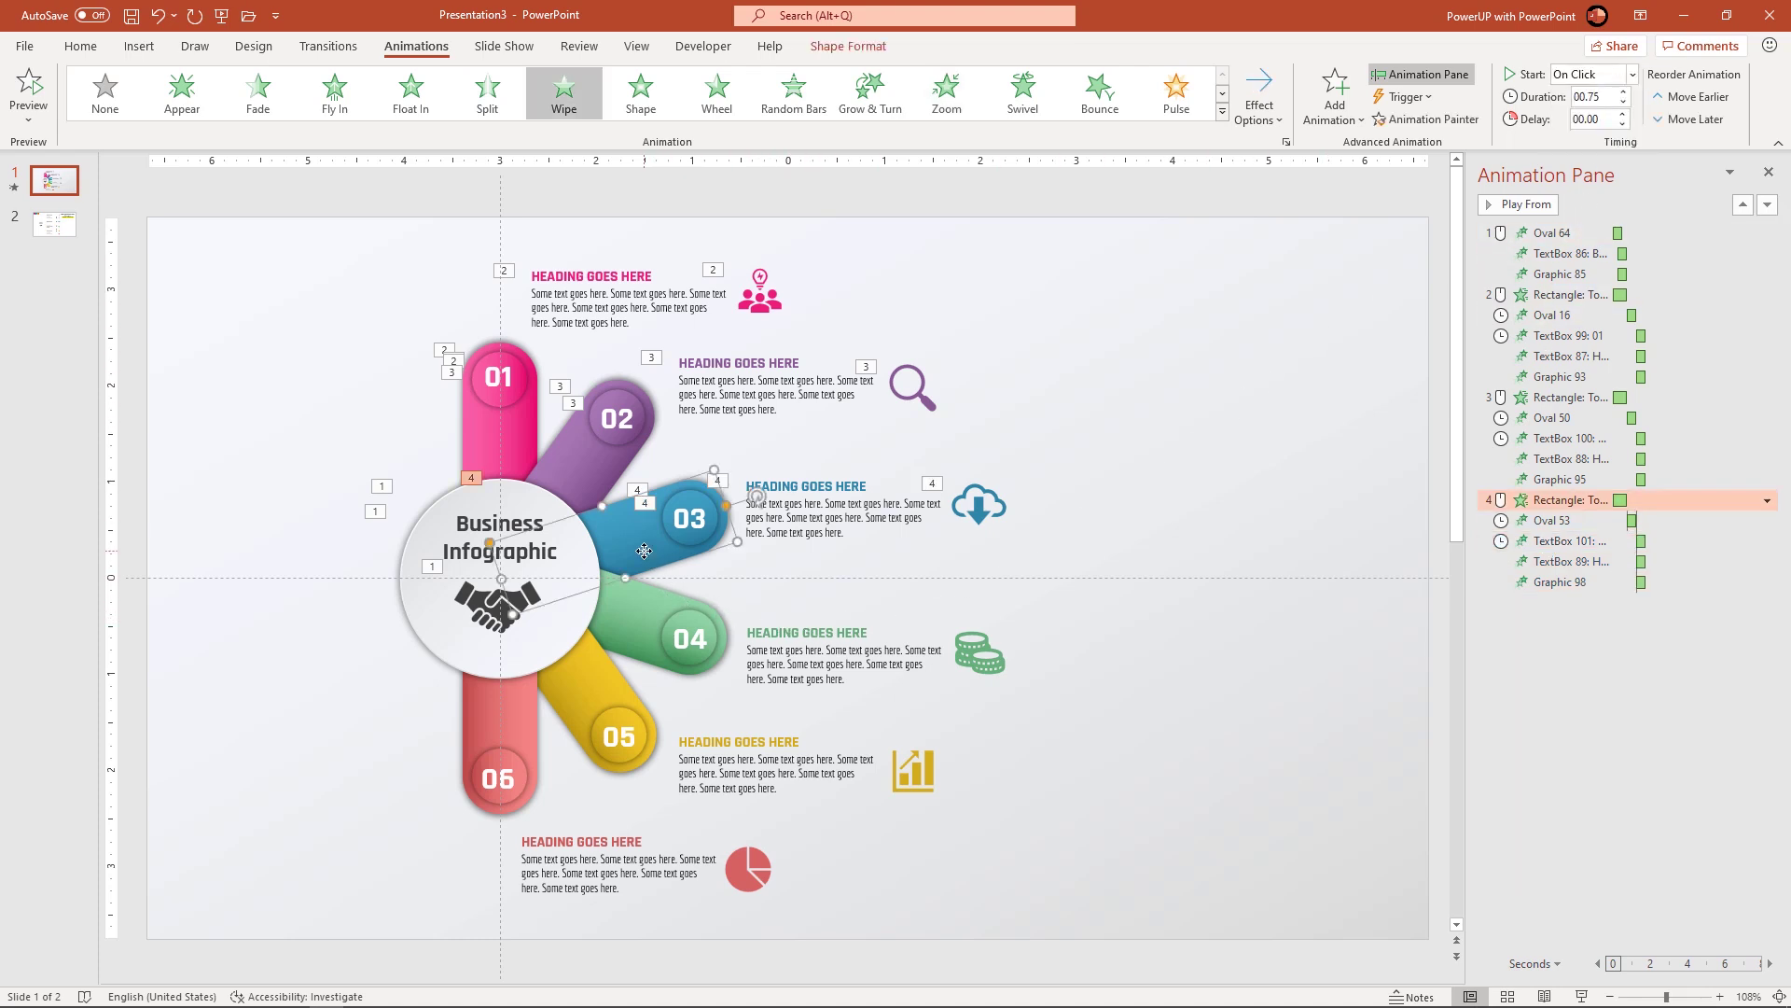
pyautogui.click(1420, 119)
pyautogui.click(622, 615)
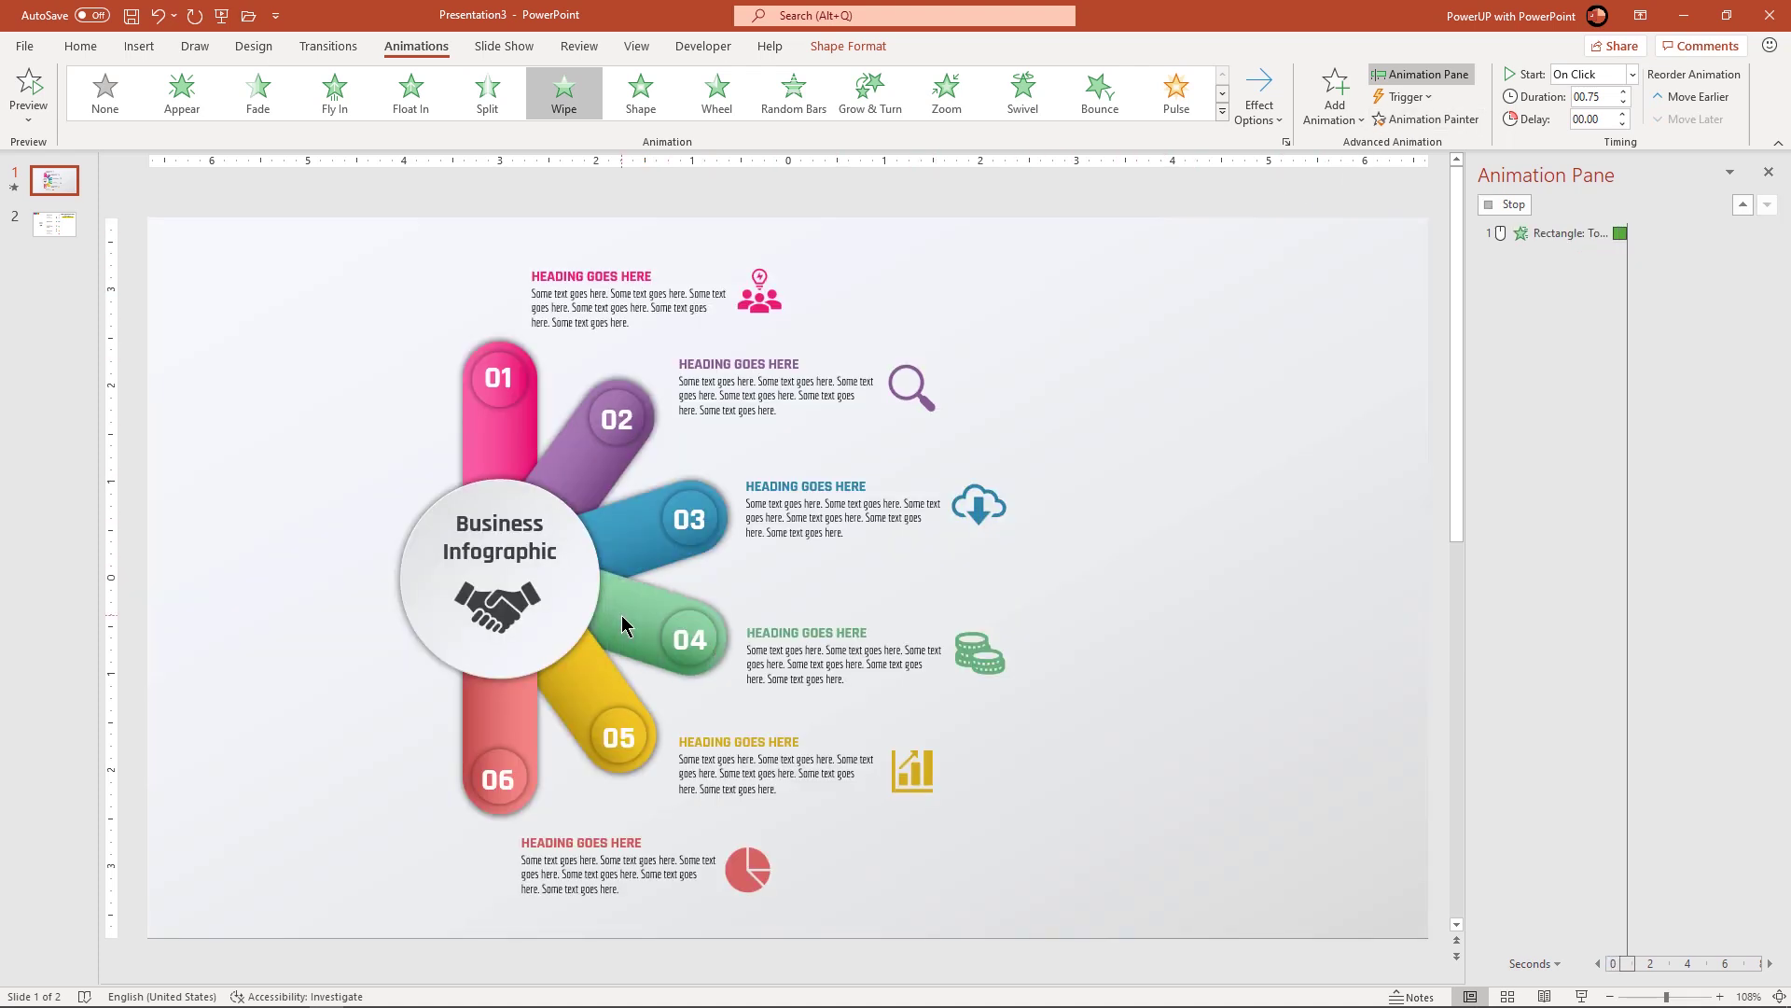
pyautogui.click(689, 613)
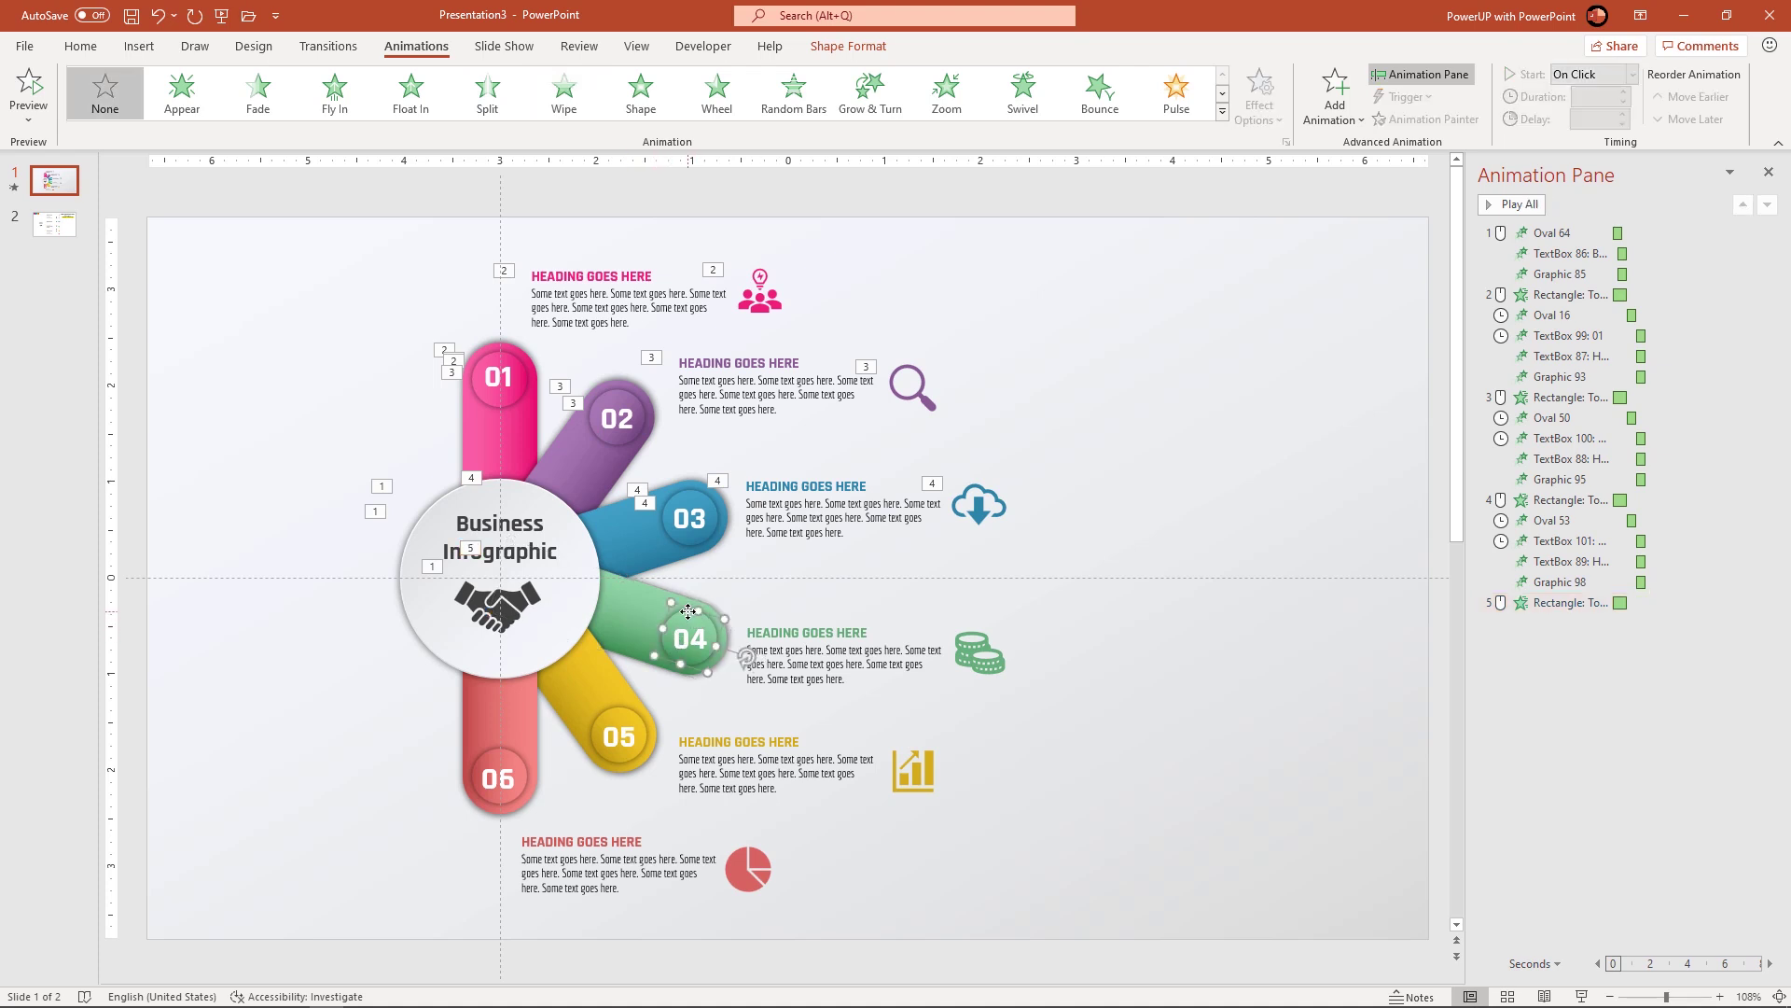
pyautogui.click(948, 93)
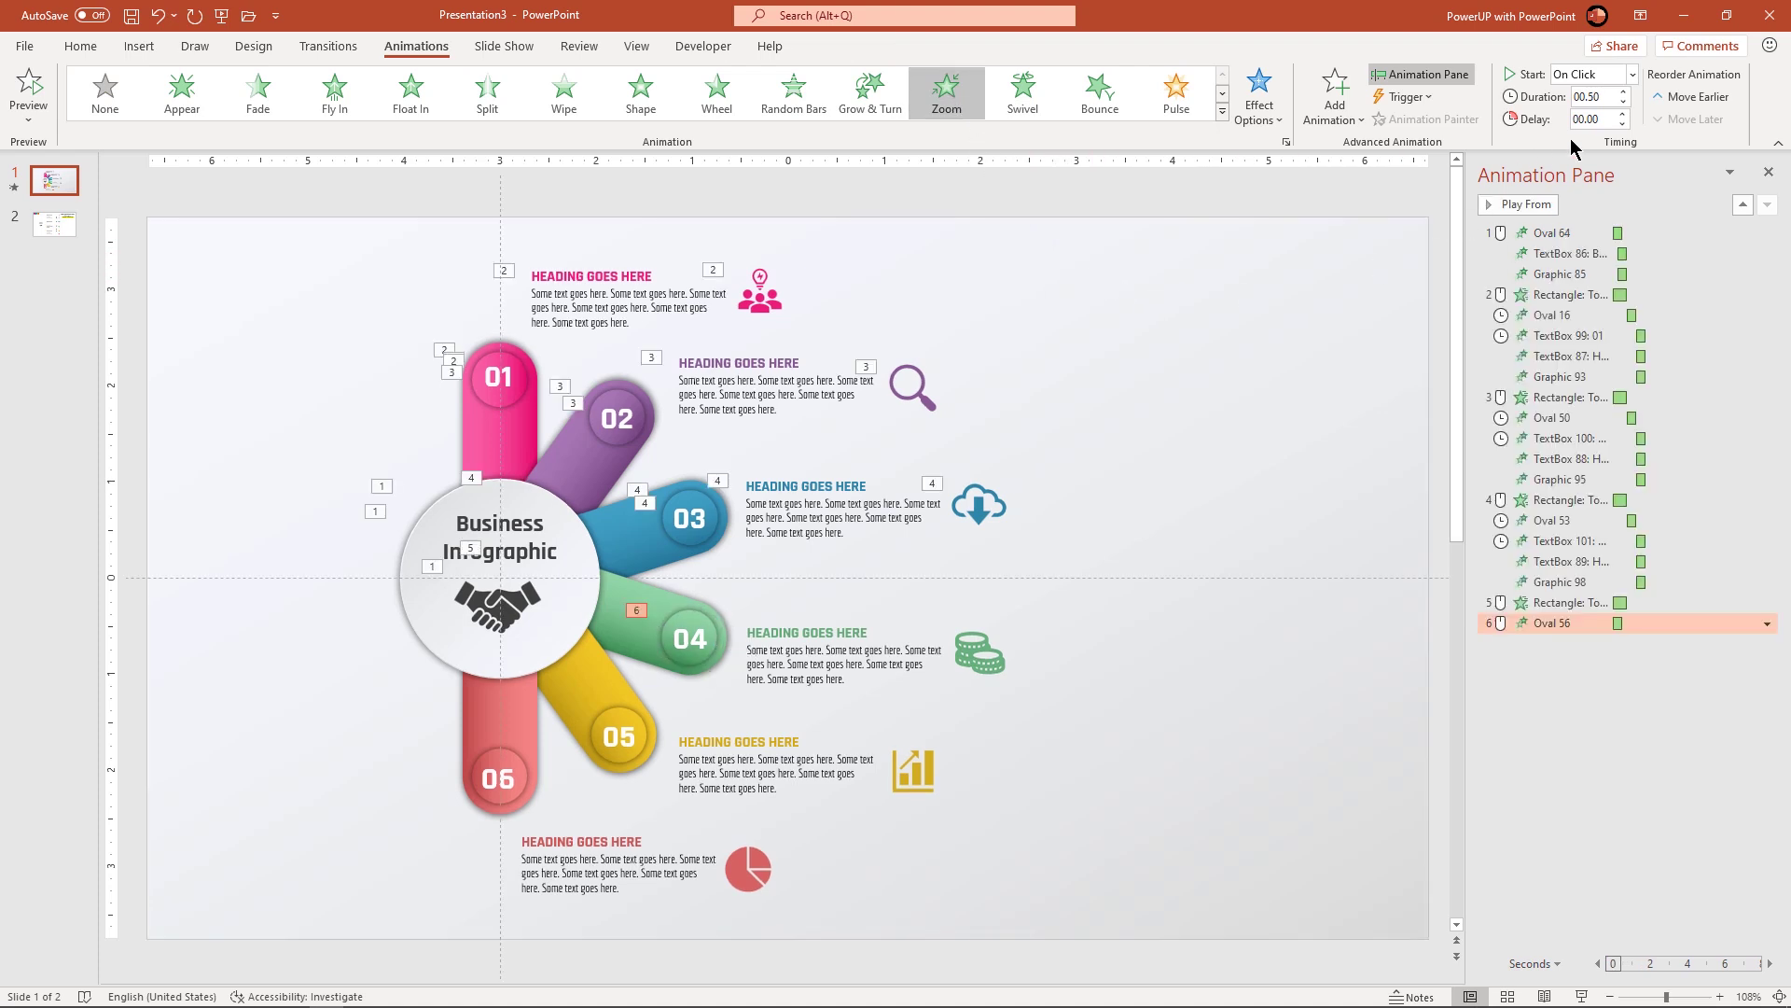
pyautogui.click(1628, 75)
pyautogui.click(1586, 132)
# - Zoom in the 04 heading text and coins icon, starting After Previous
pyautogui.click(689, 634)
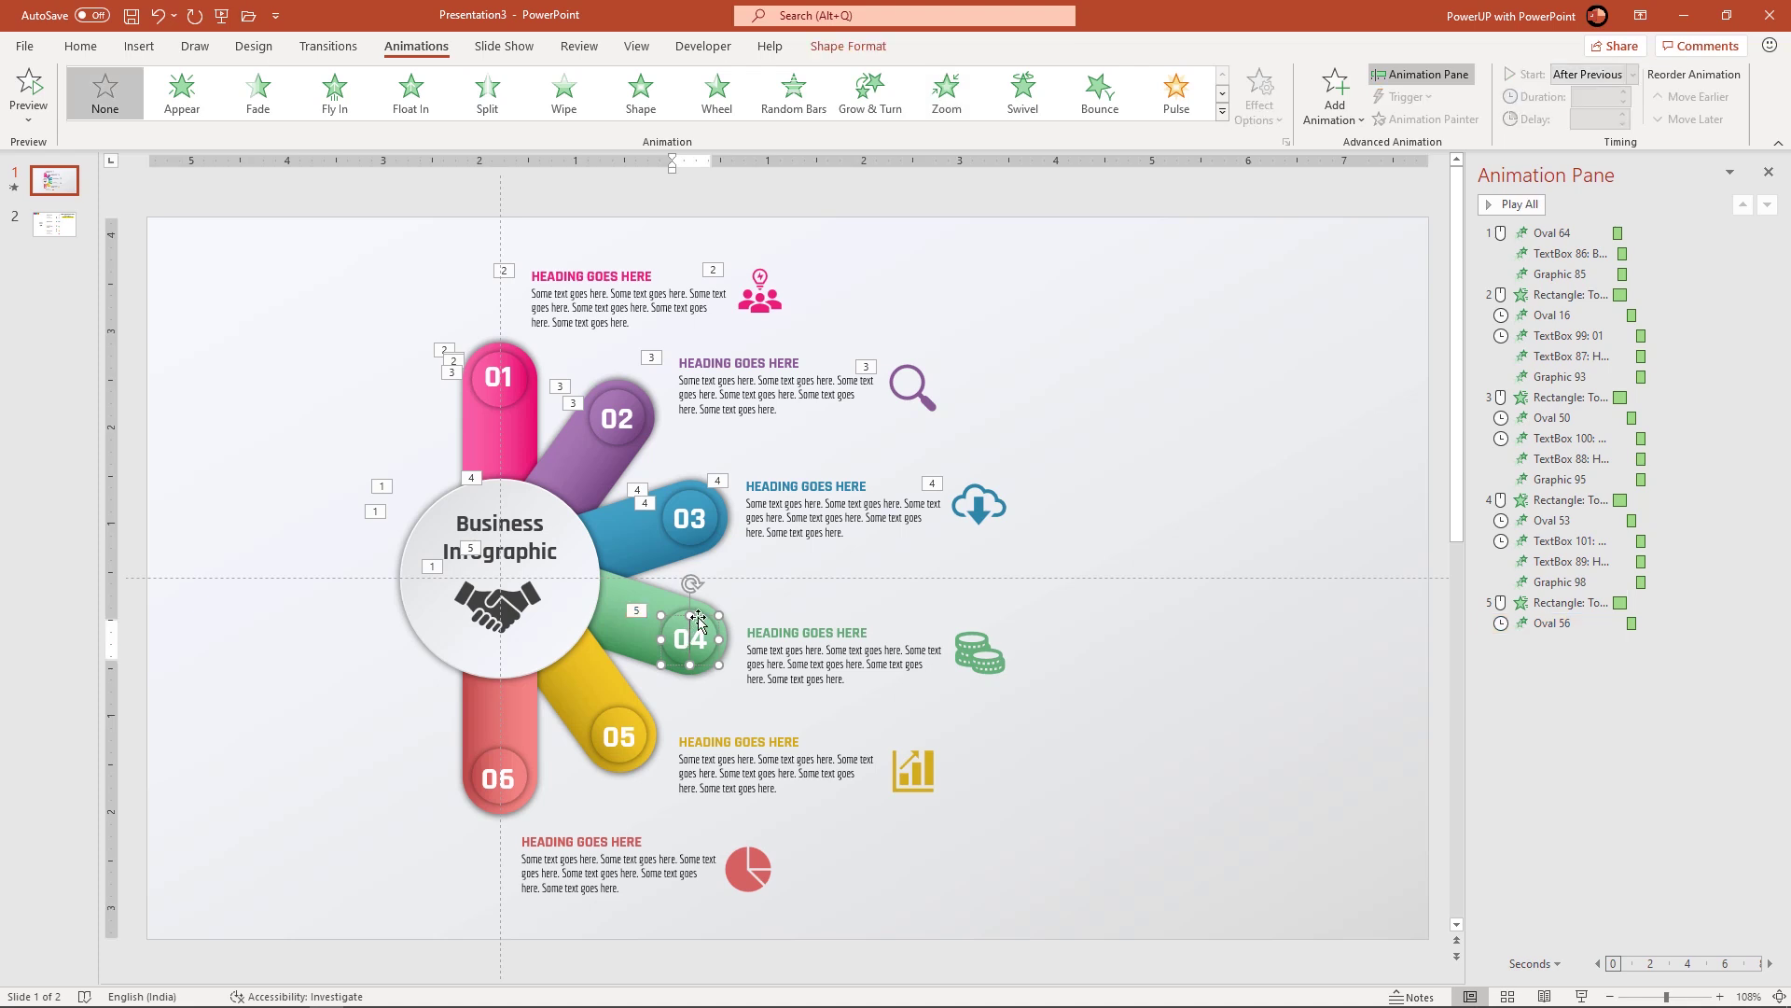
pyautogui.click(698, 620)
pyautogui.keyDown('shift'); pyautogui.click(801, 656); pyautogui.keyUp('shift')
pyautogui.keyDown('shift'); pyautogui.click(980, 653); pyautogui.keyUp('shift')
pyautogui.click(955, 99)
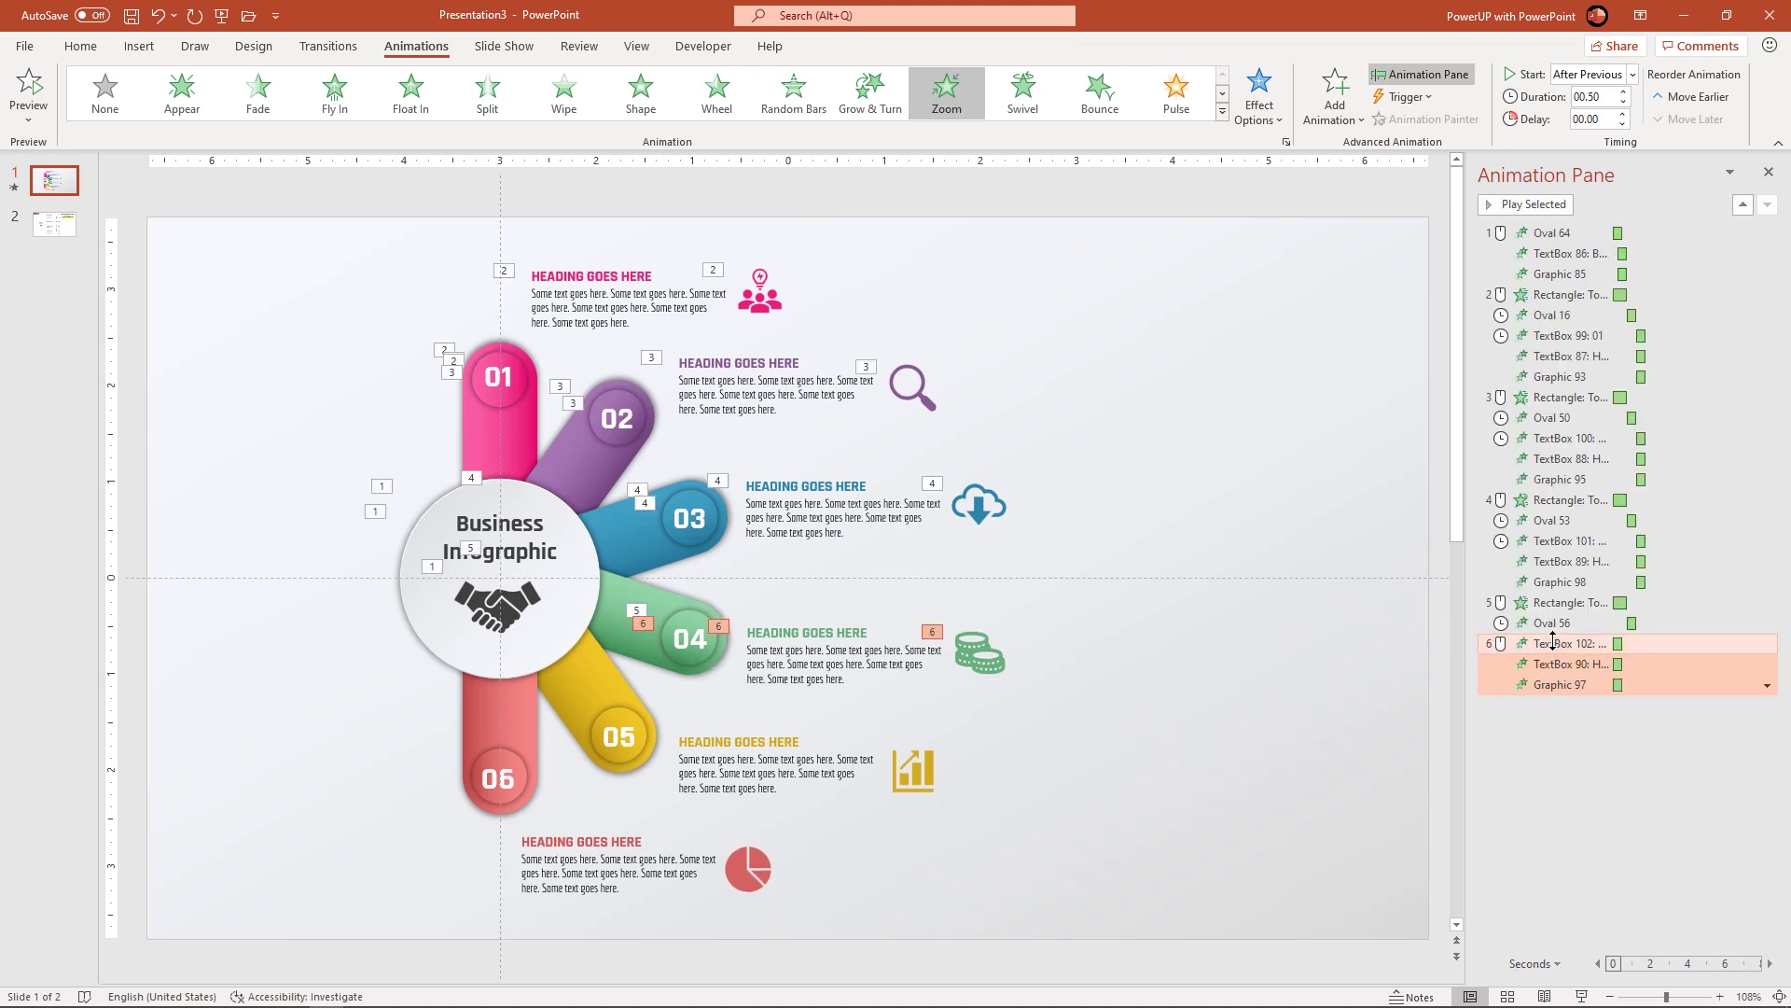
pyautogui.click(1492, 643)
pyautogui.click(1630, 74)
pyautogui.click(1591, 122)
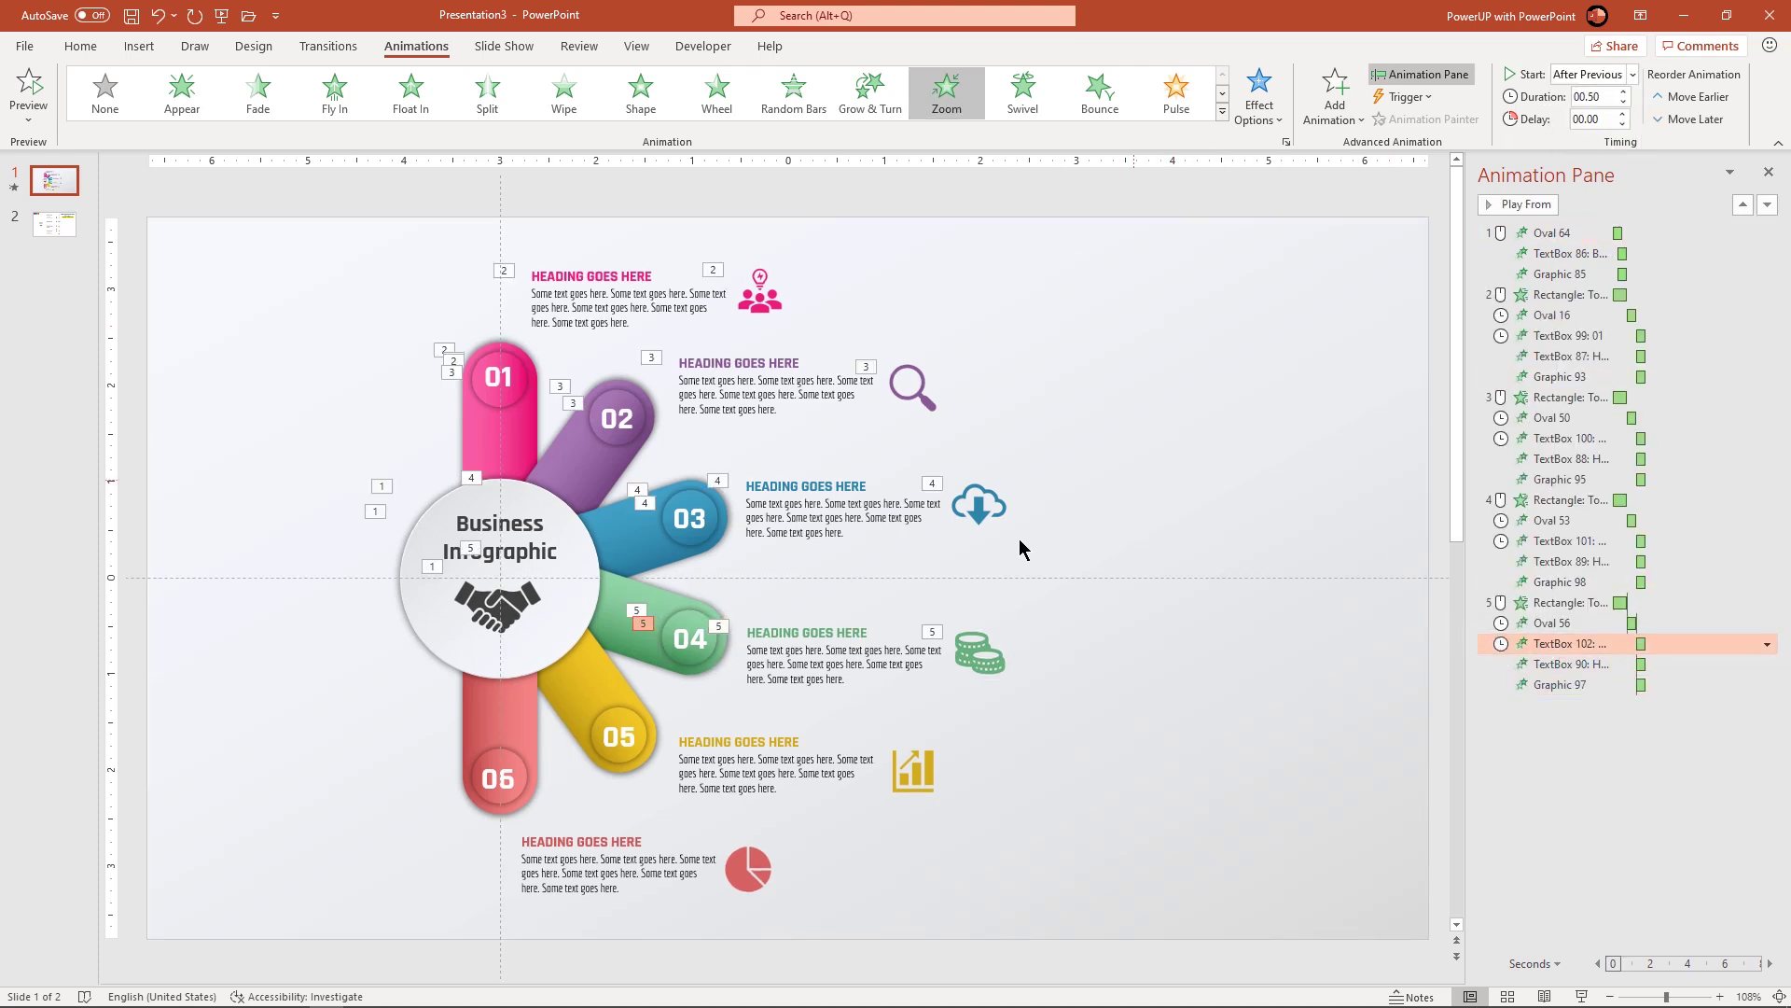
pyautogui.click(615, 642)
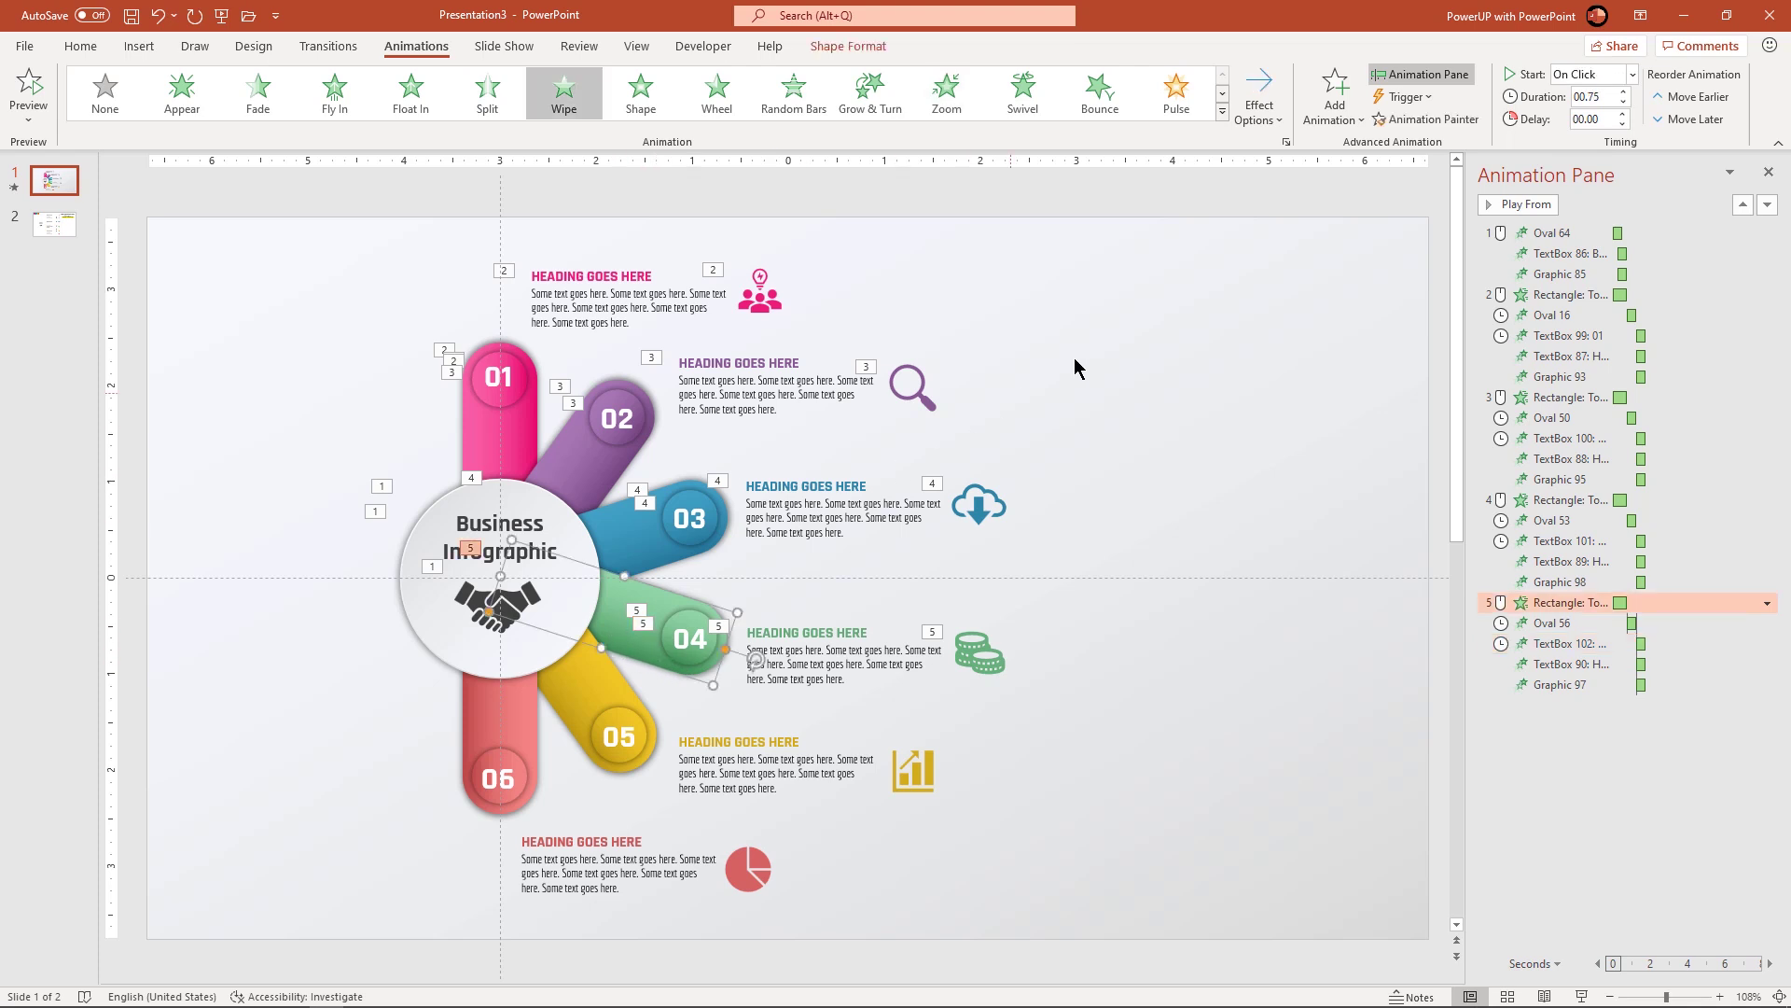
# - Paint the Wipe onto the yellow 05 bar set From Top, and zoom in its circle After Previous
pyautogui.click(1425, 119)
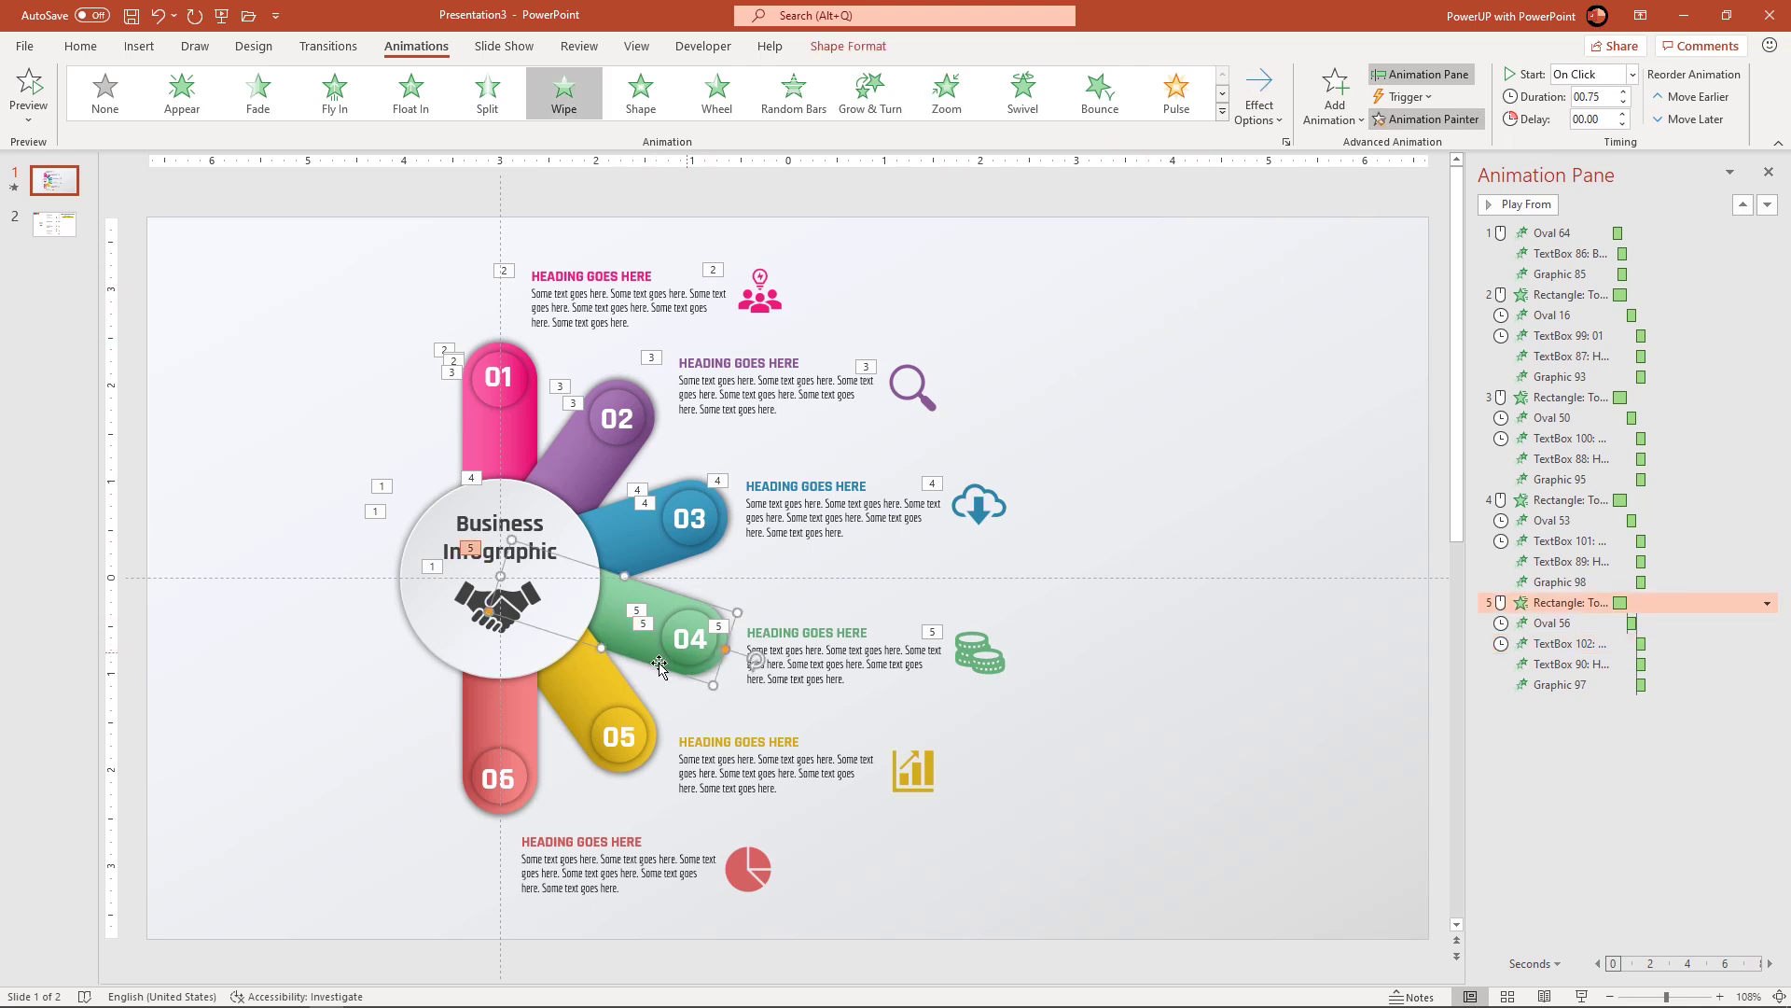
pyautogui.click(590, 677)
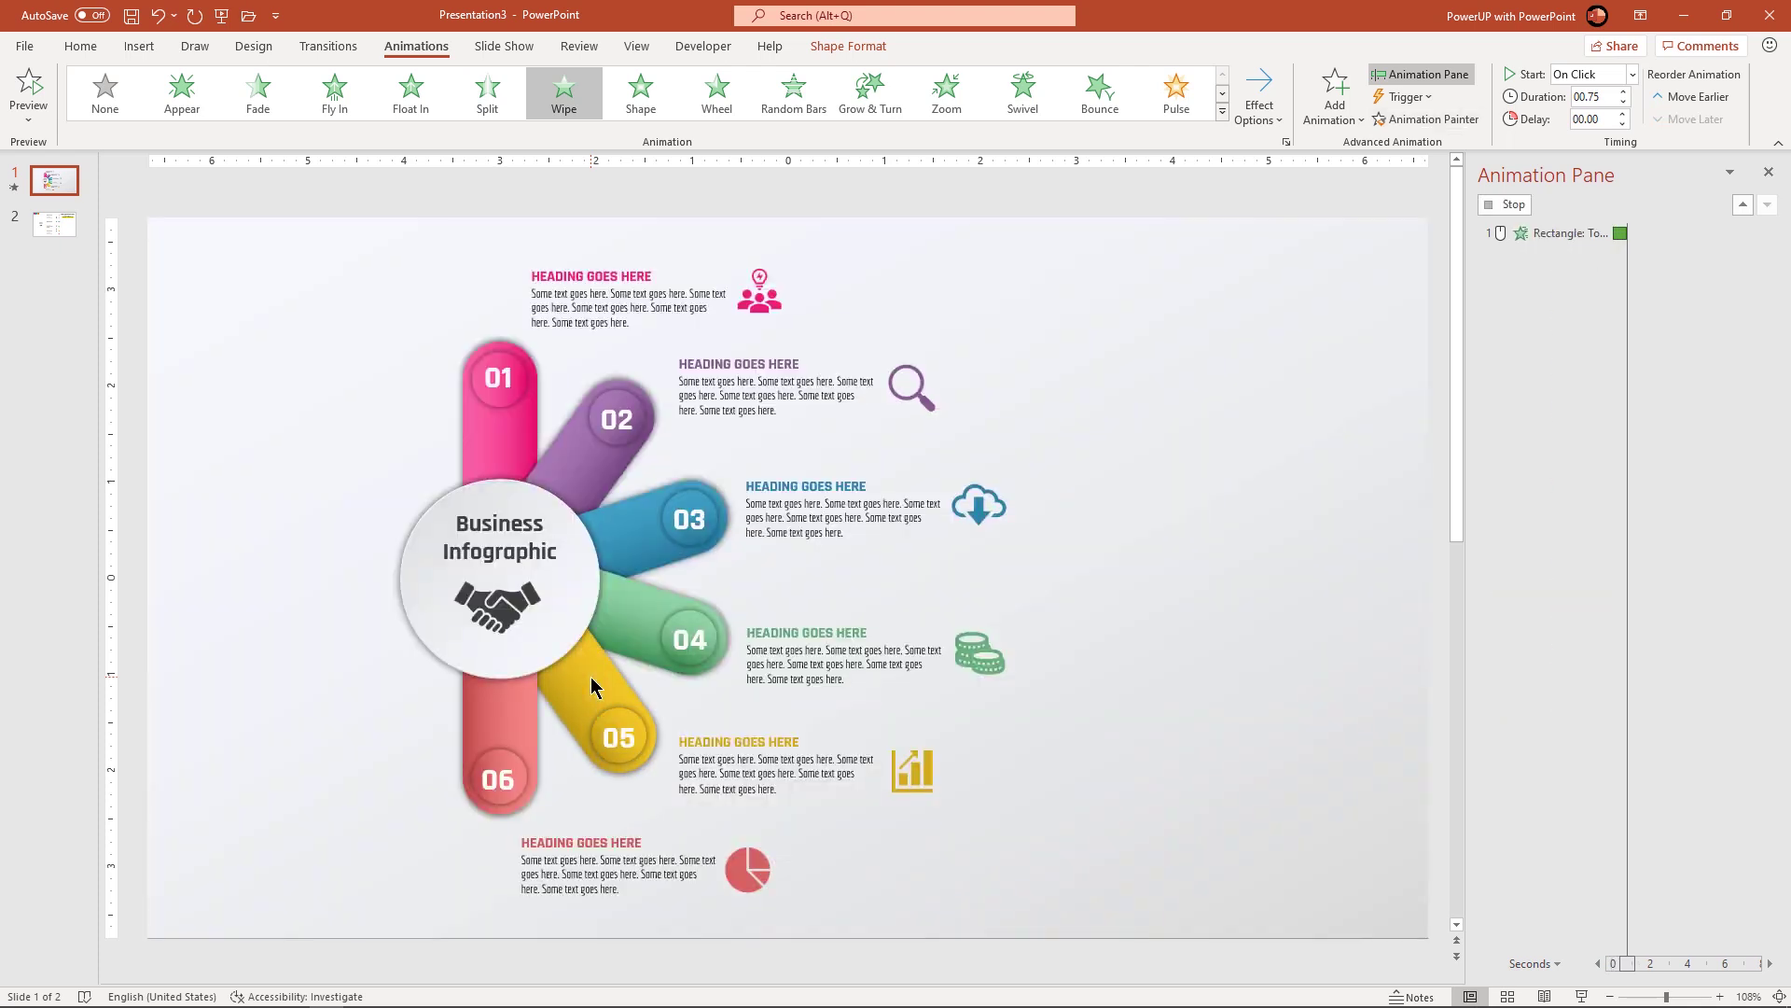
pyautogui.click(1258, 107)
pyautogui.click(1295, 308)
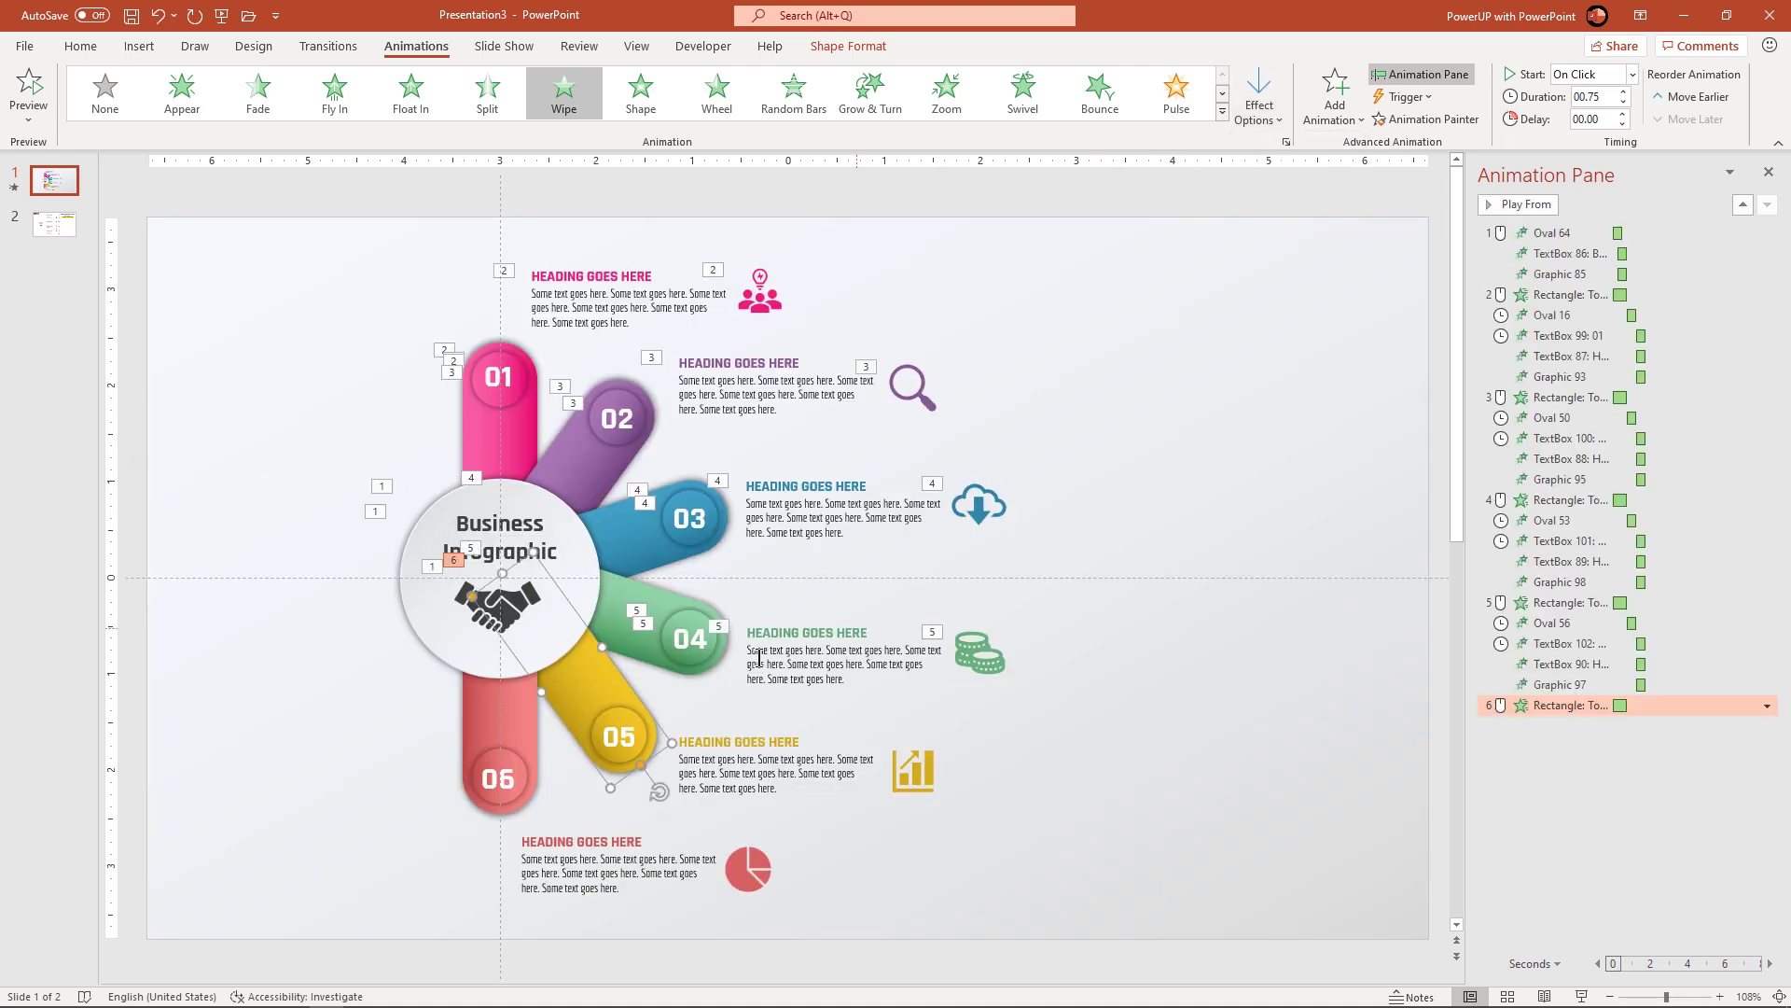
pyautogui.click(624, 715)
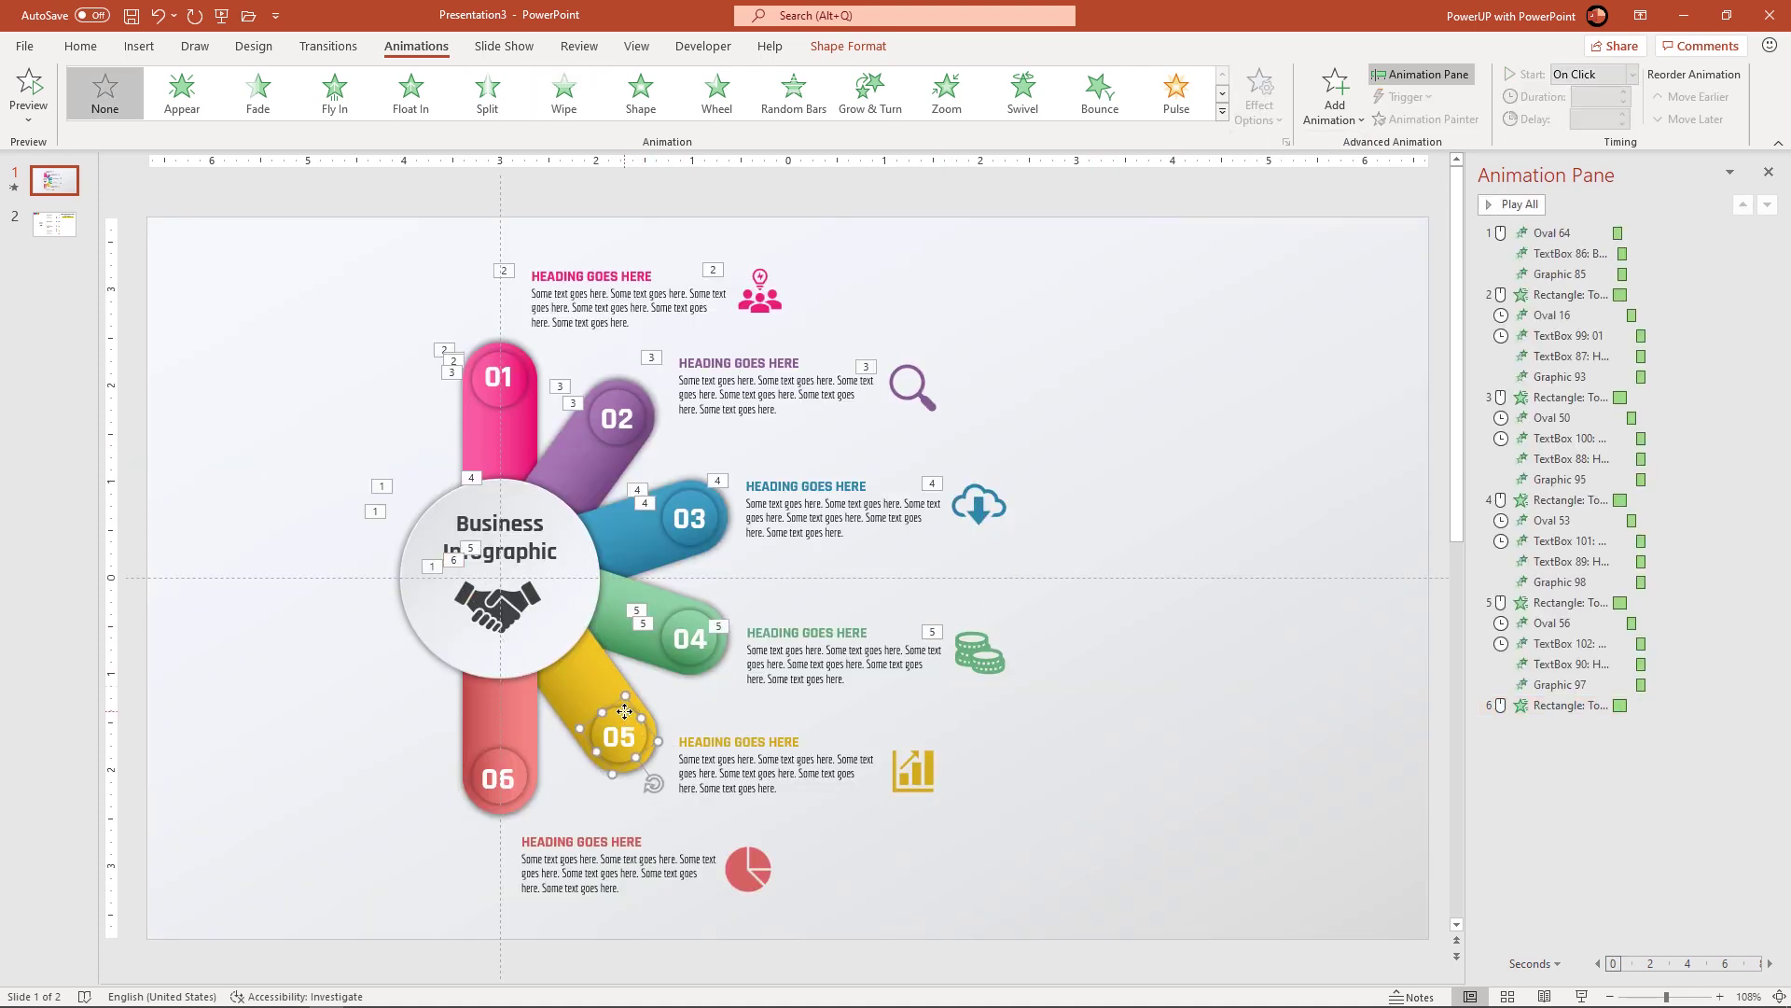
pyautogui.click(946, 91)
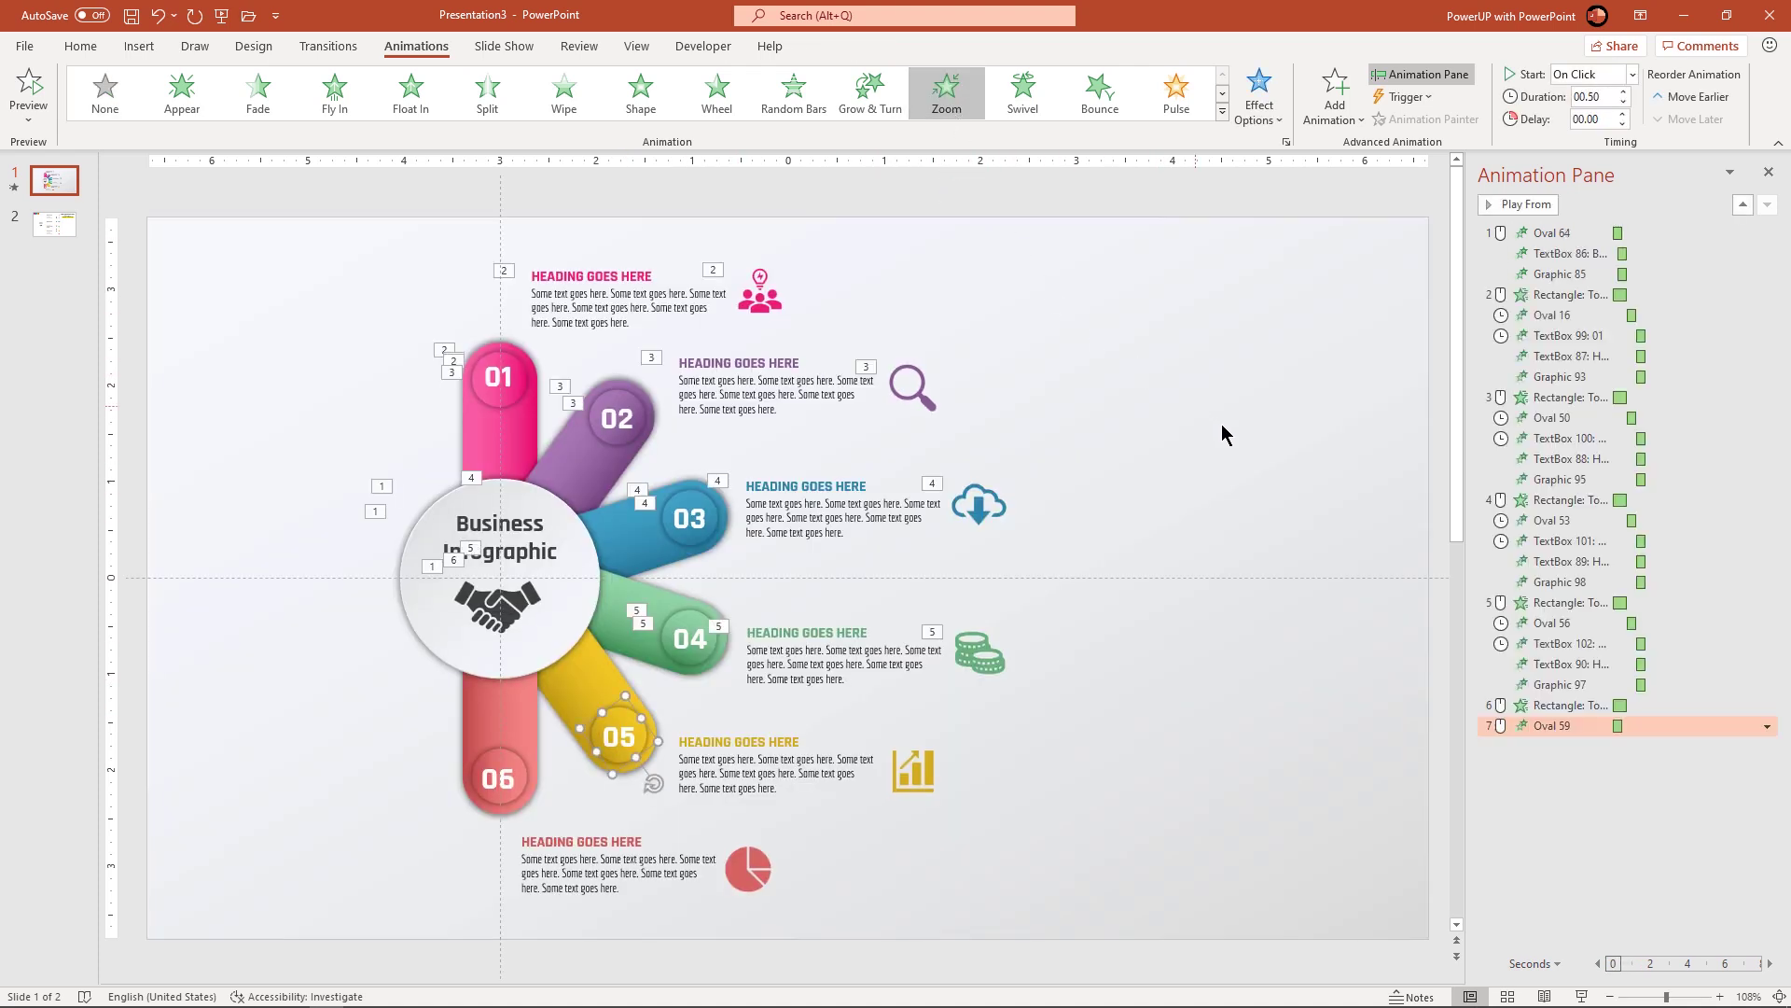
pyautogui.click(1632, 74)
pyautogui.click(1586, 138)
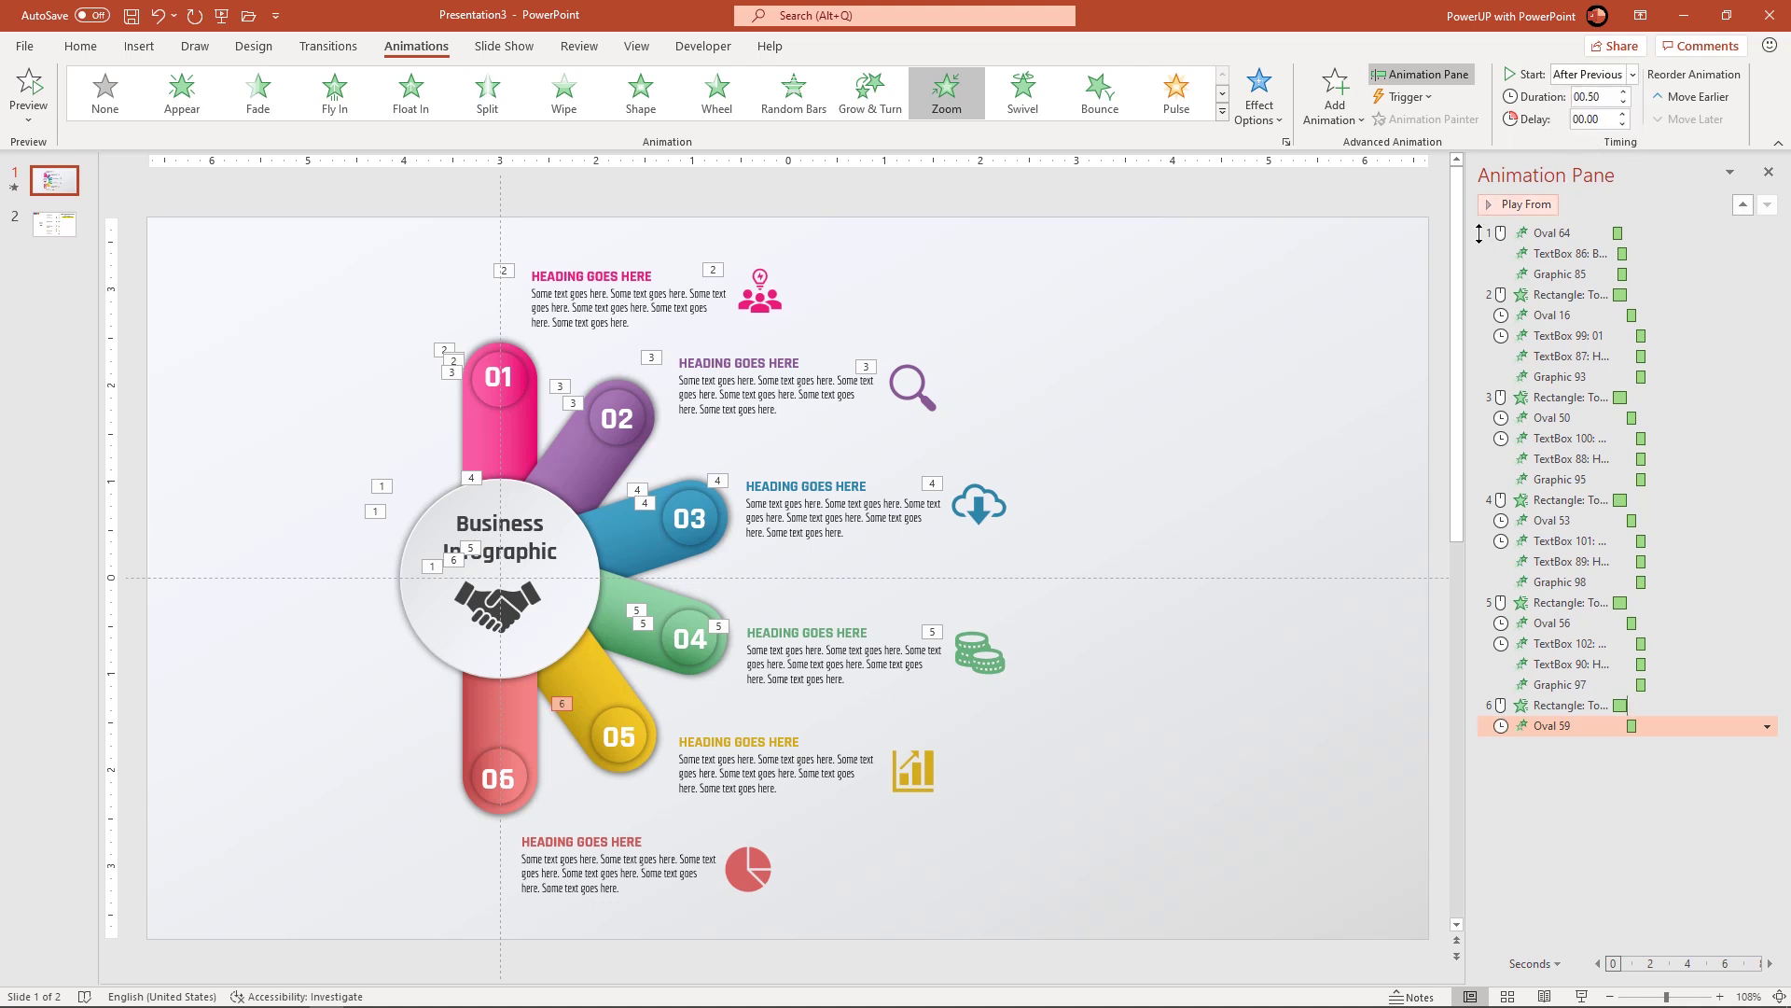
# - Zoom in the 05 heading, text and chart icon, starting After Previous
pyautogui.click(617, 729)
pyautogui.click(612, 719)
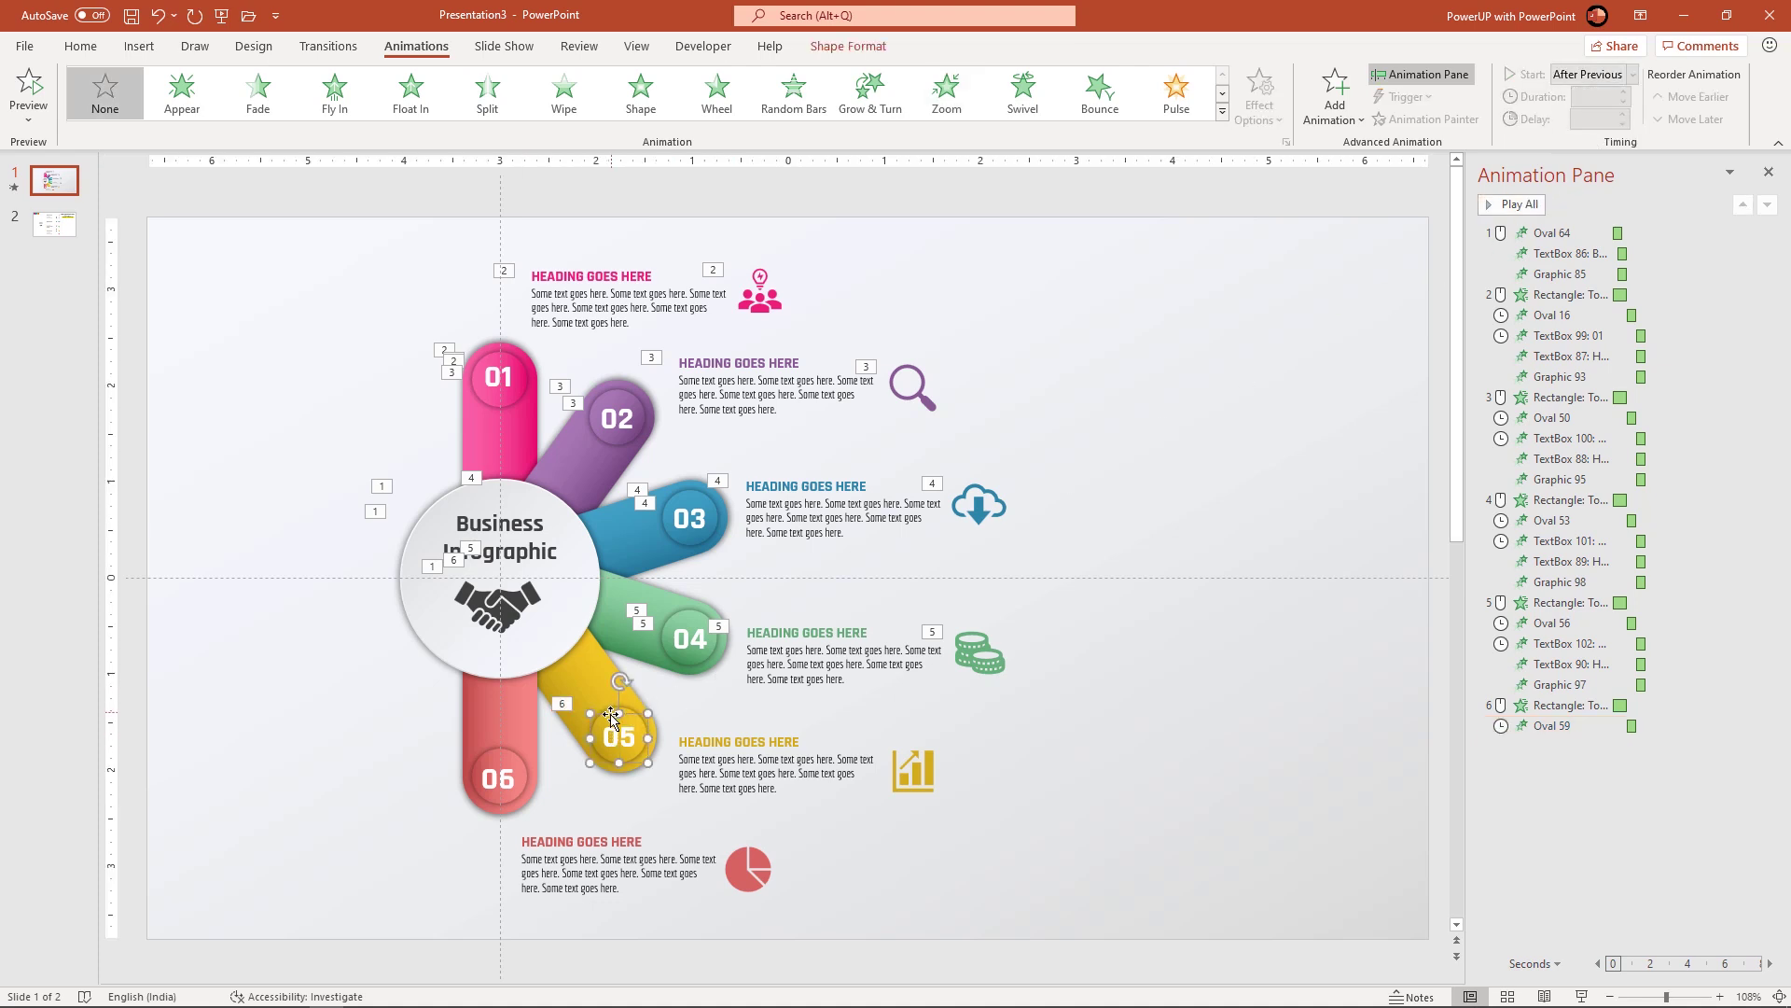
pyautogui.keyDown('shift'); pyautogui.click(717, 752); pyautogui.keyUp('shift')
pyautogui.keyDown('shift'); pyautogui.click(919, 780); pyautogui.keyUp('shift')
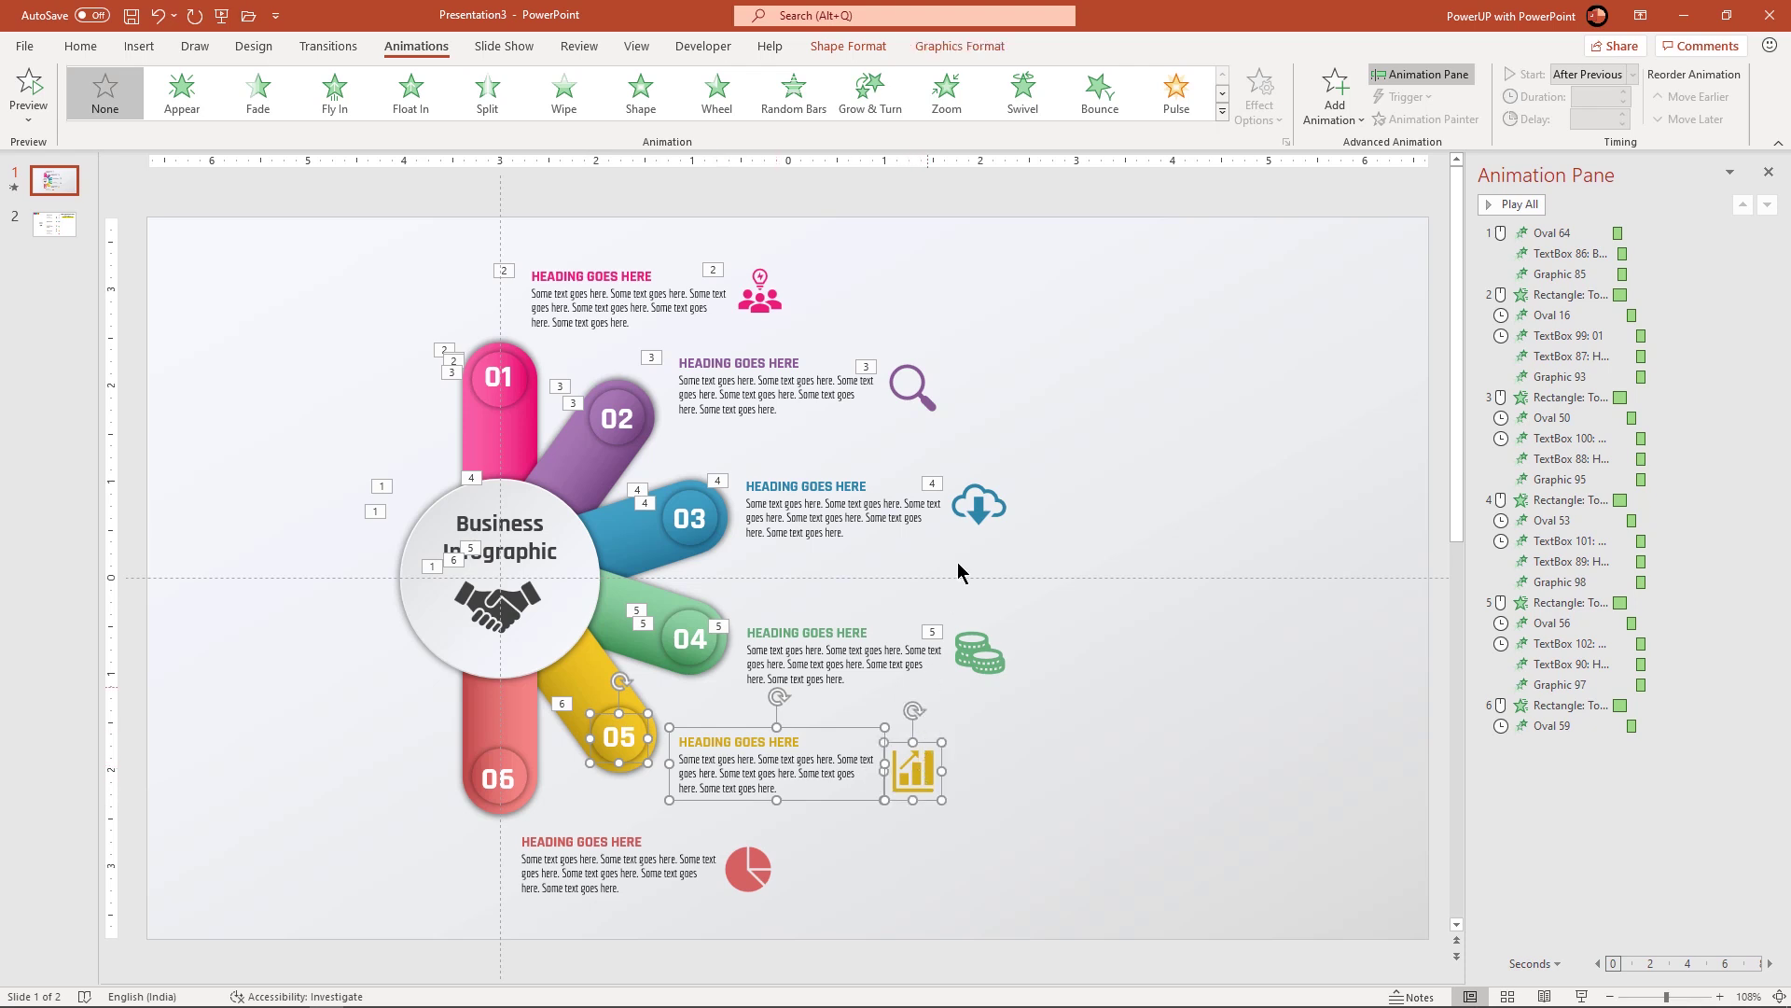
pyautogui.click(954, 118)
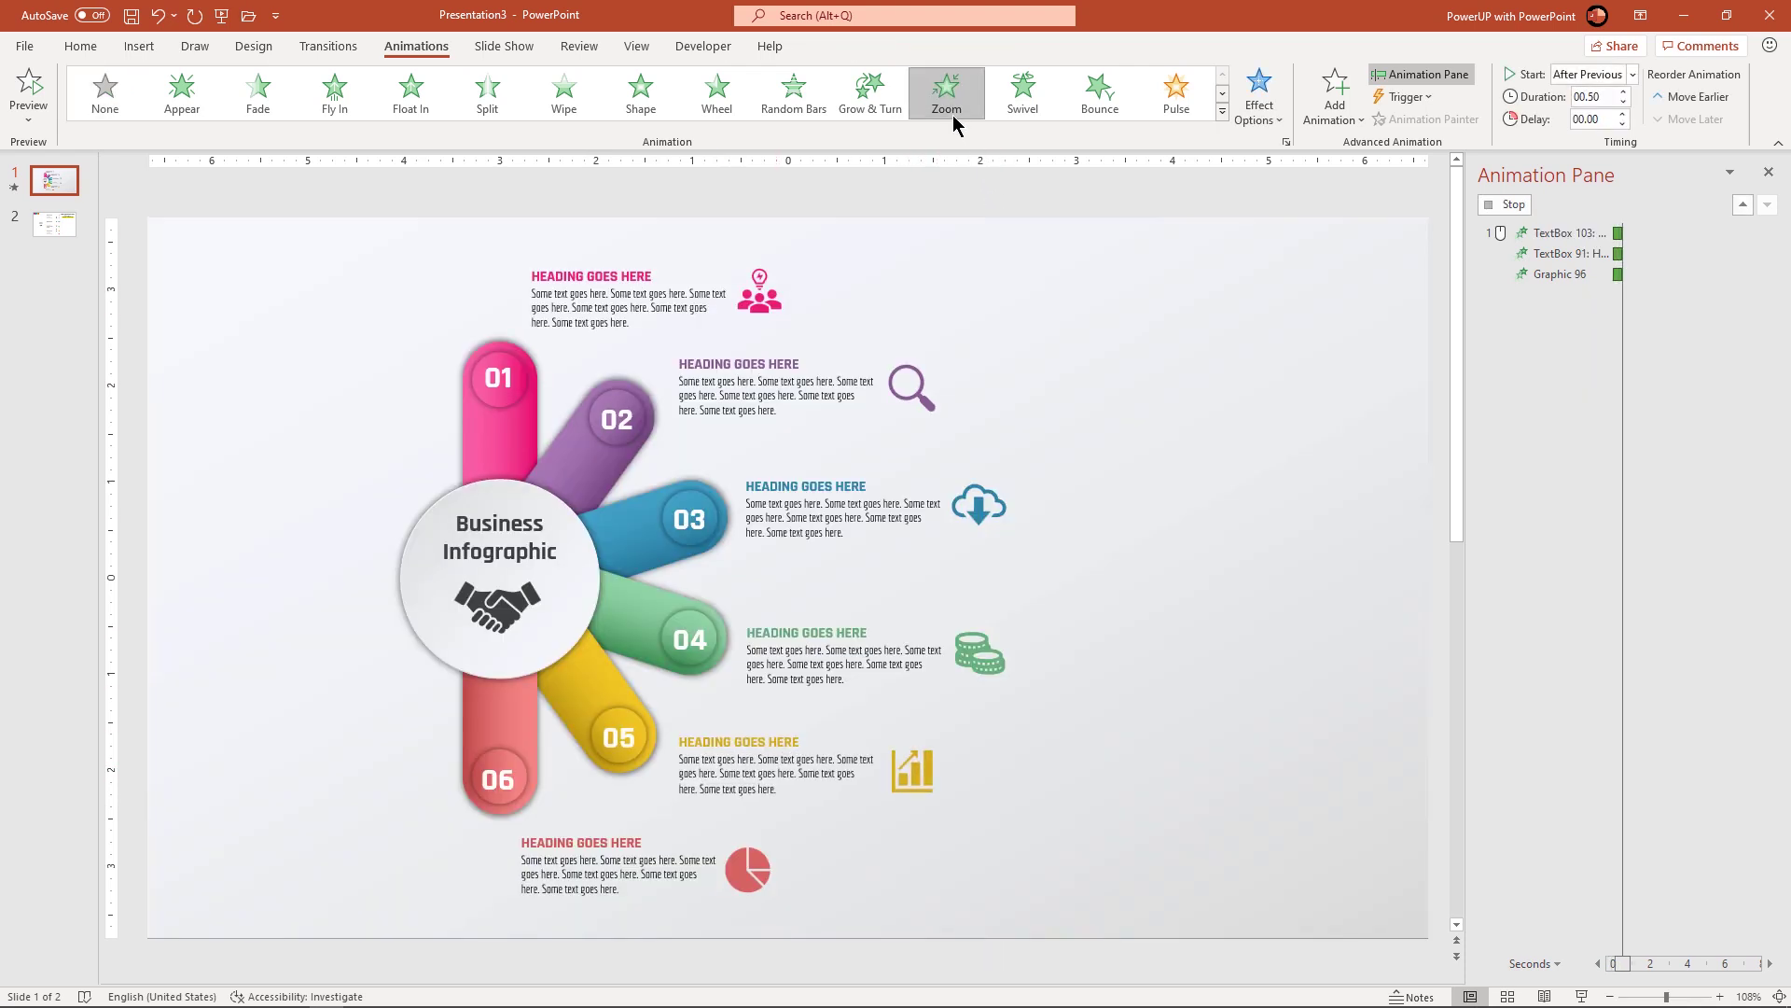
pyautogui.click(1568, 859)
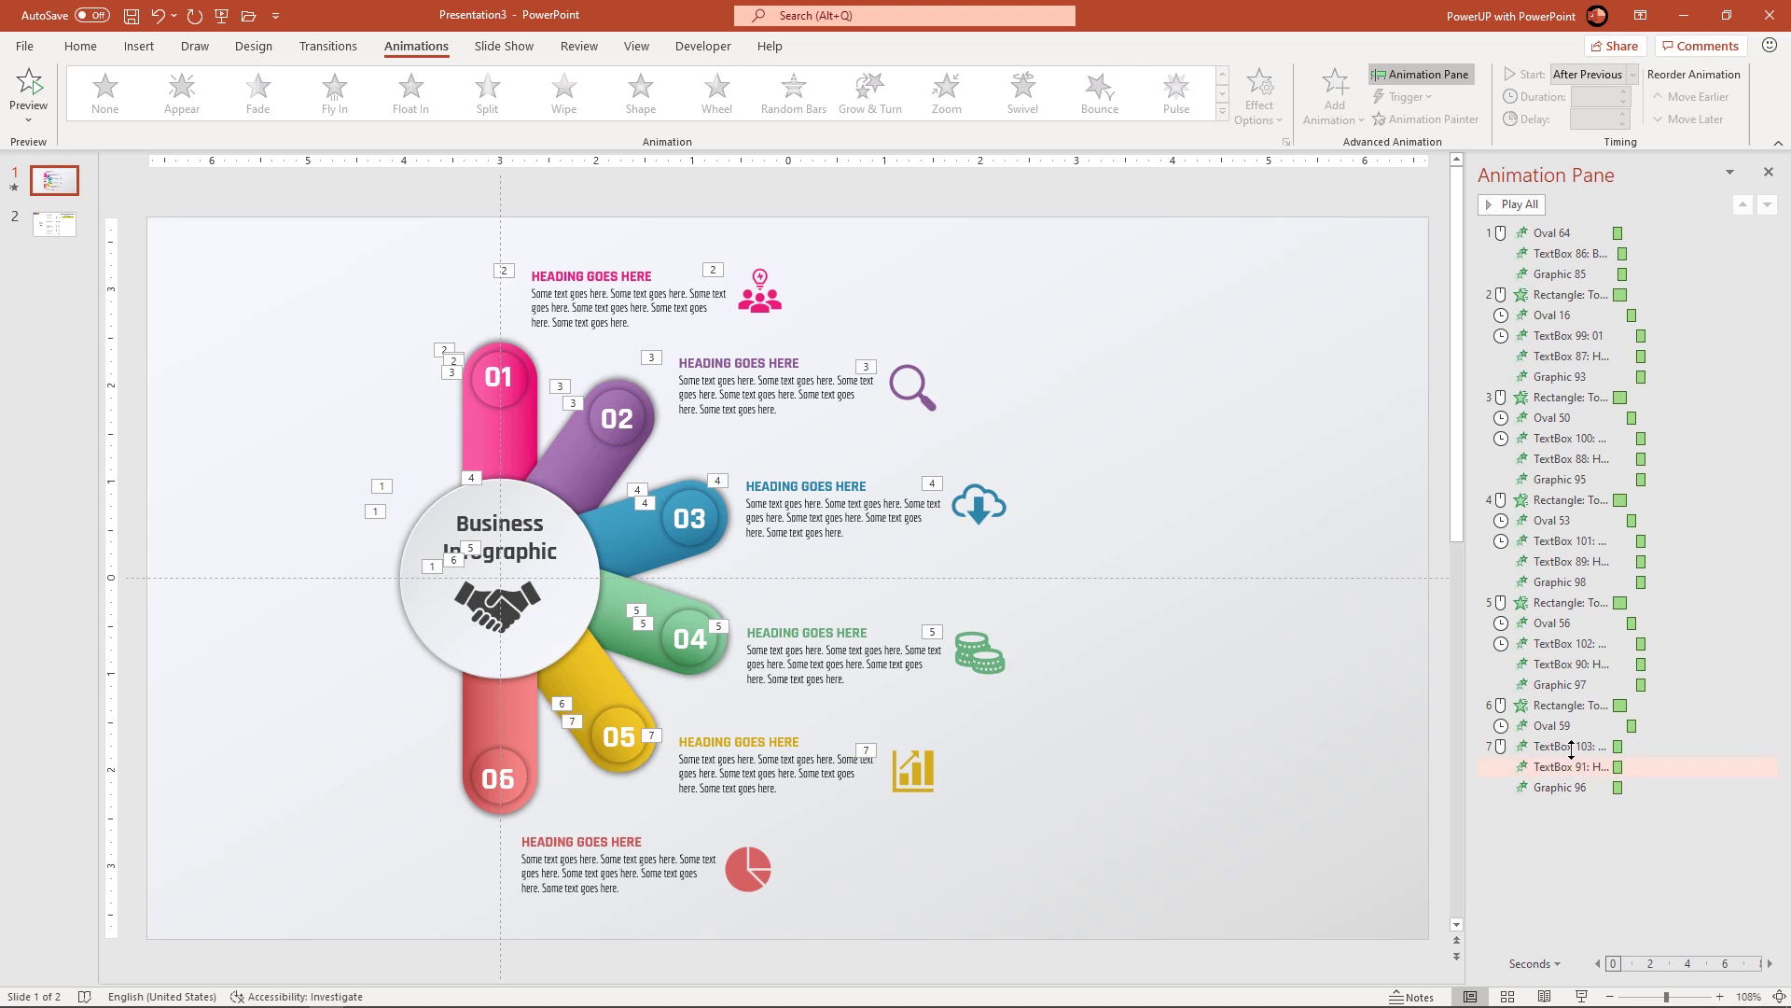
pyautogui.click(1571, 748)
pyautogui.click(1632, 74)
pyautogui.click(1597, 140)
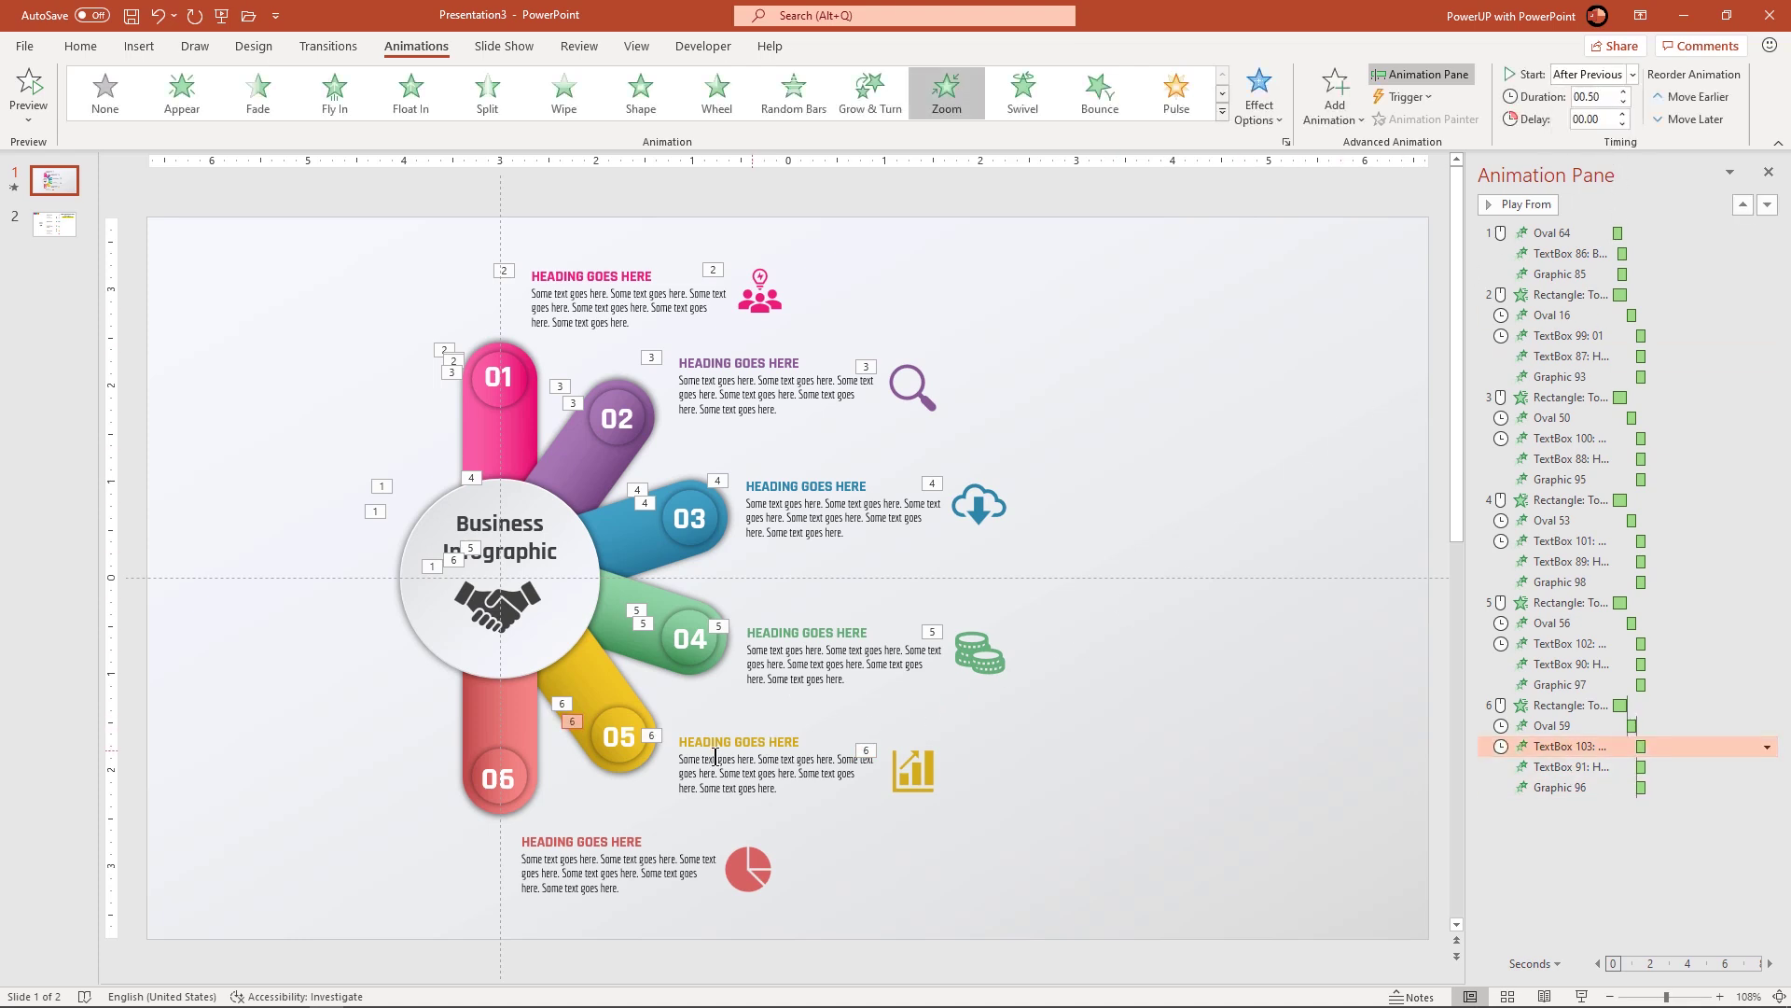
# - Give the red 06 bar a Wipe entrance From Top
pyautogui.click(520, 709)
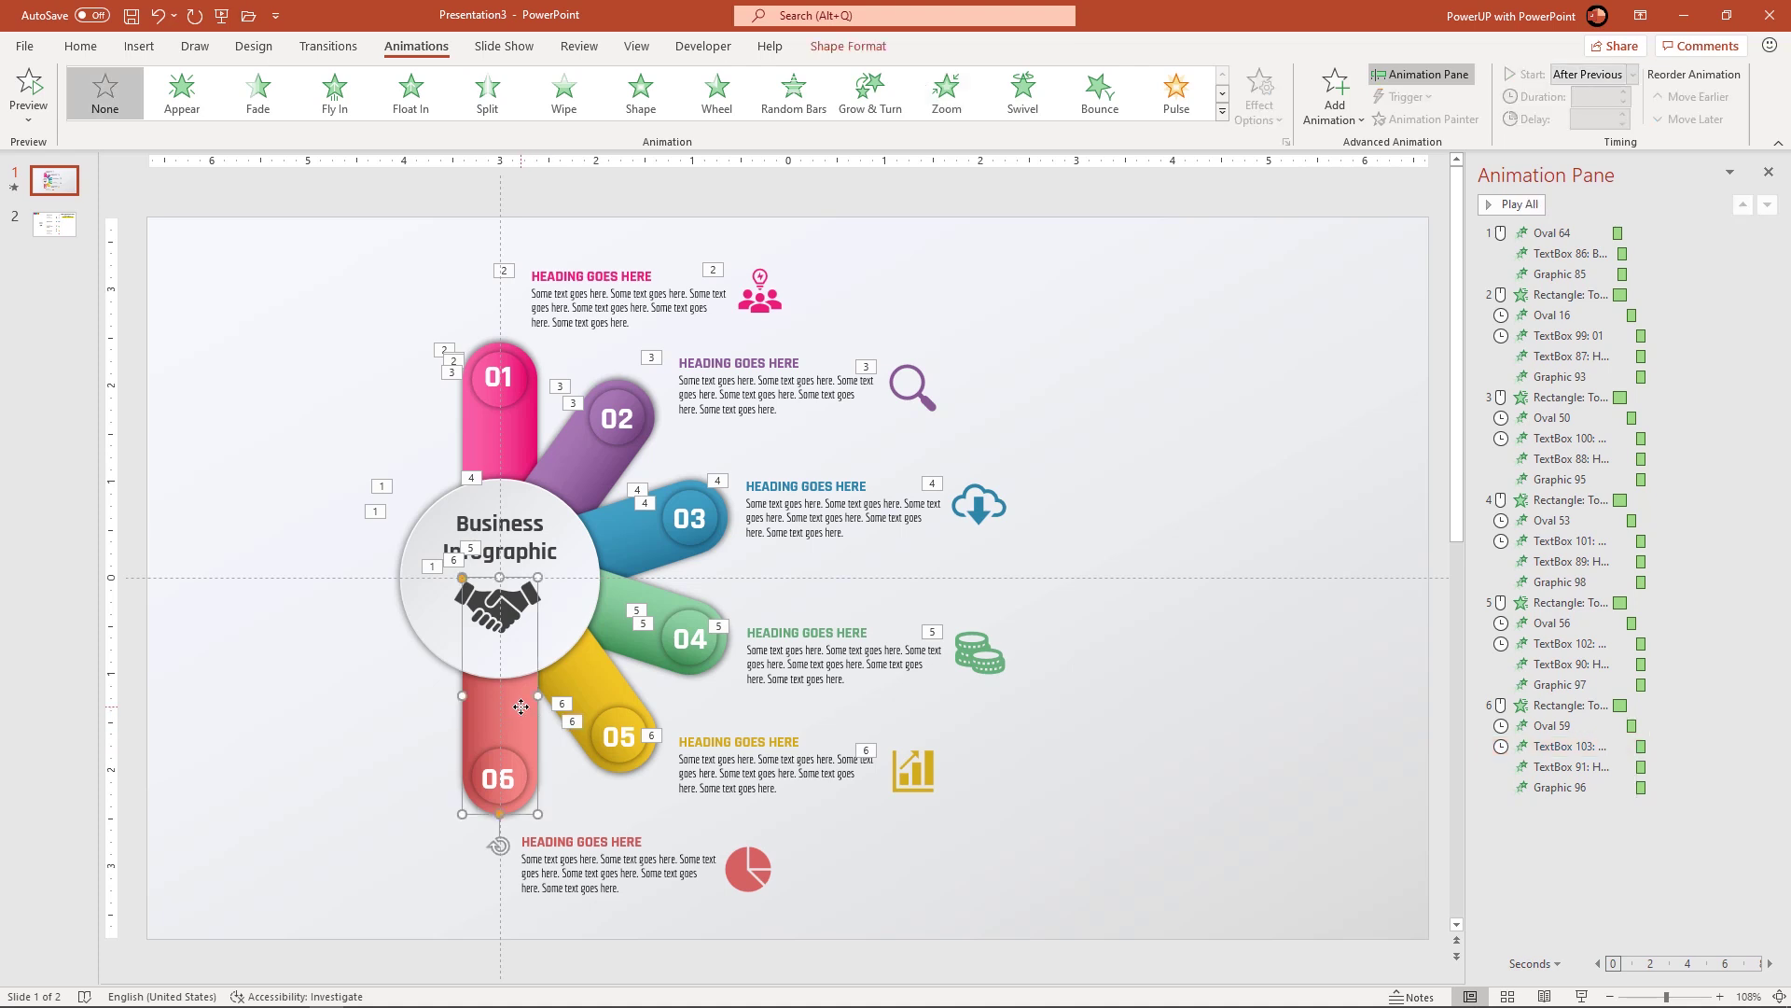
pyautogui.click(563, 105)
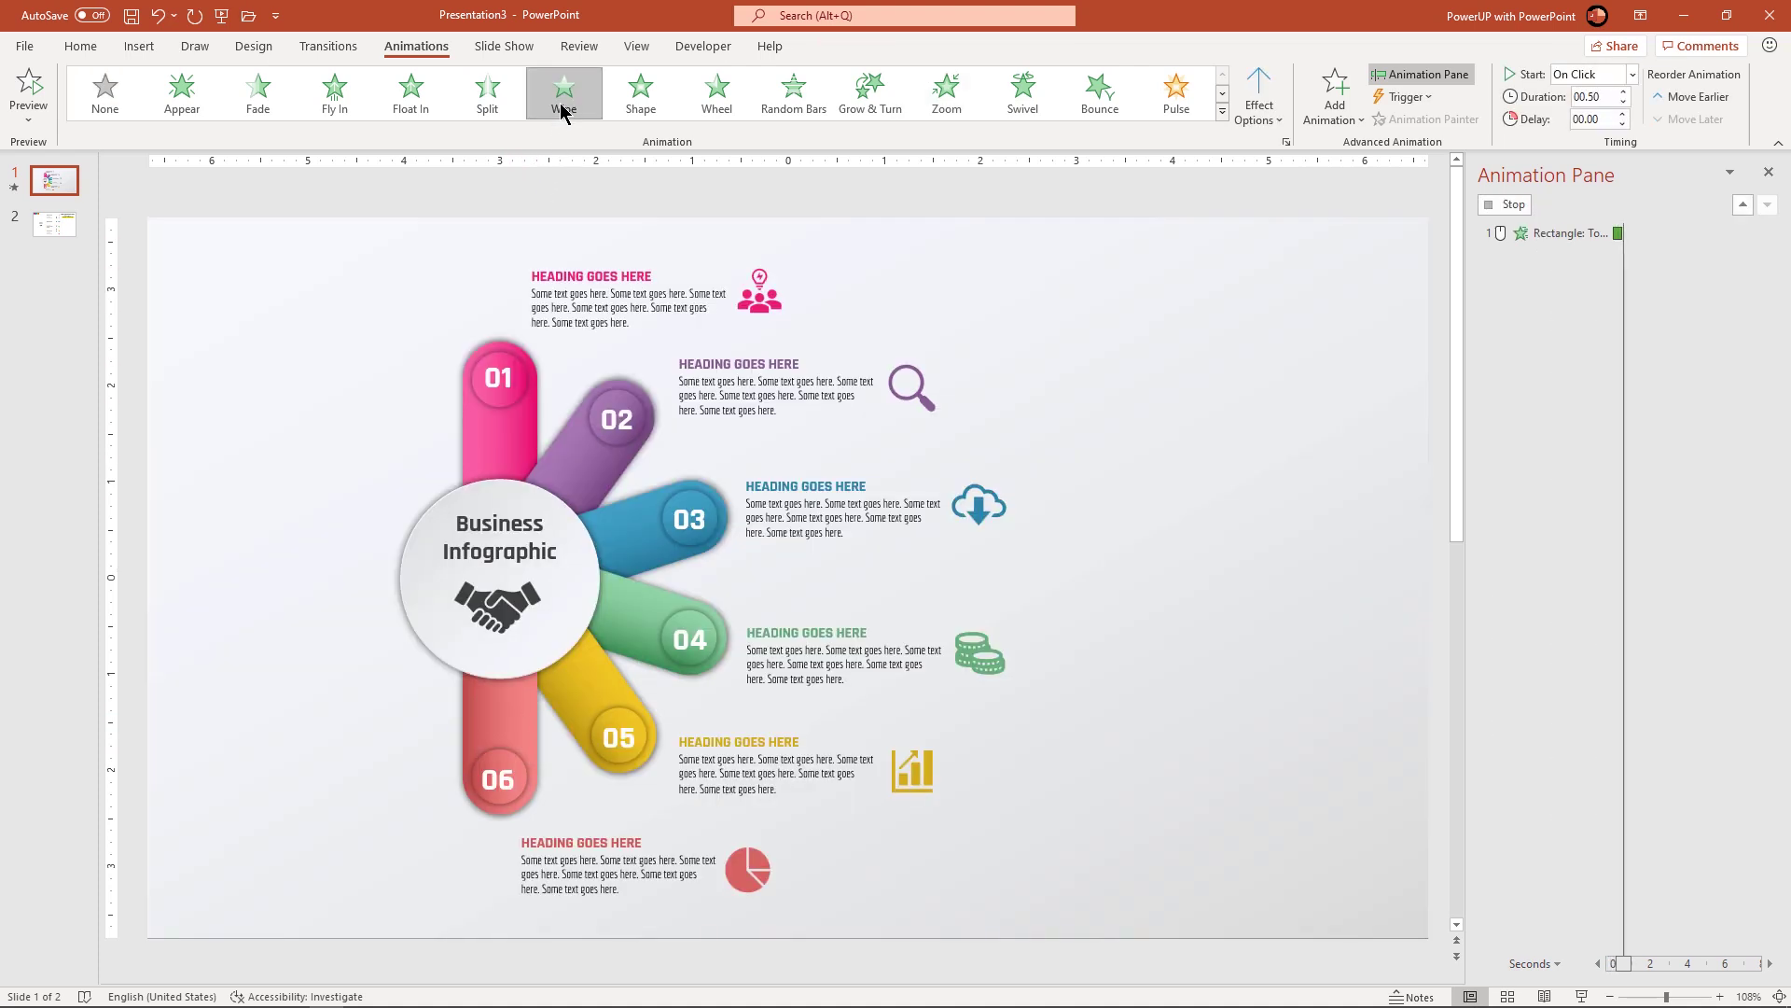
pyautogui.click(1256, 105)
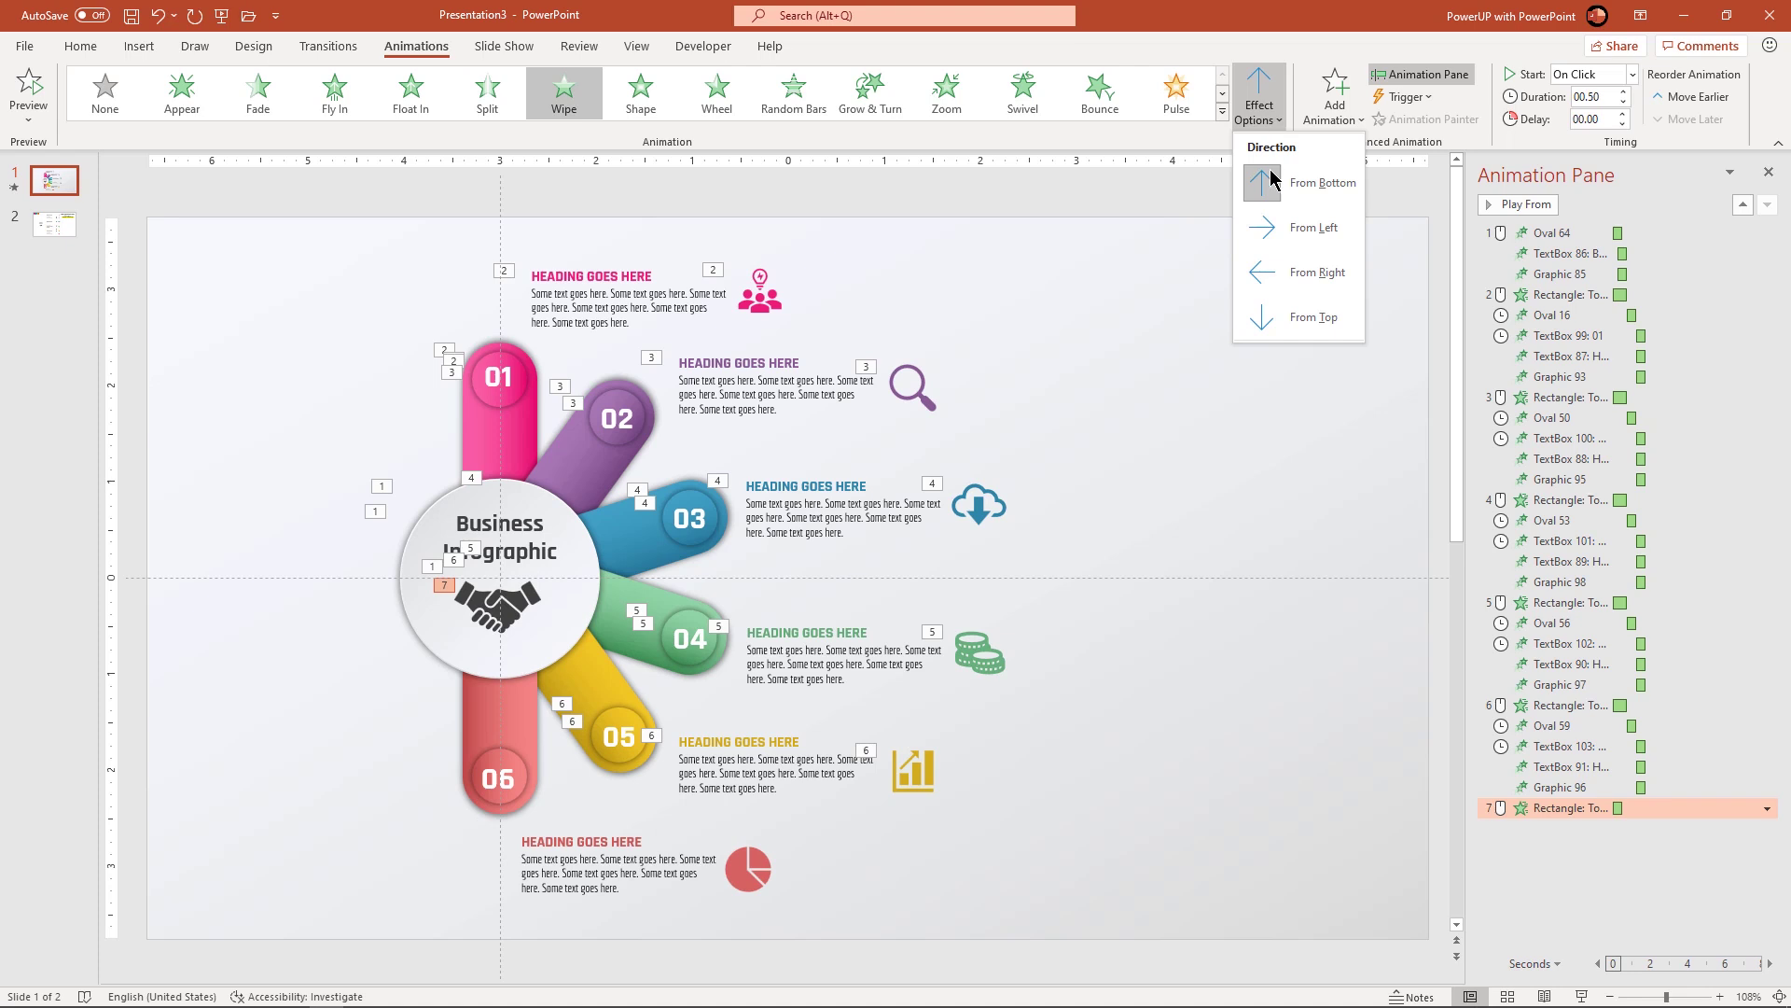
pyautogui.click(1278, 319)
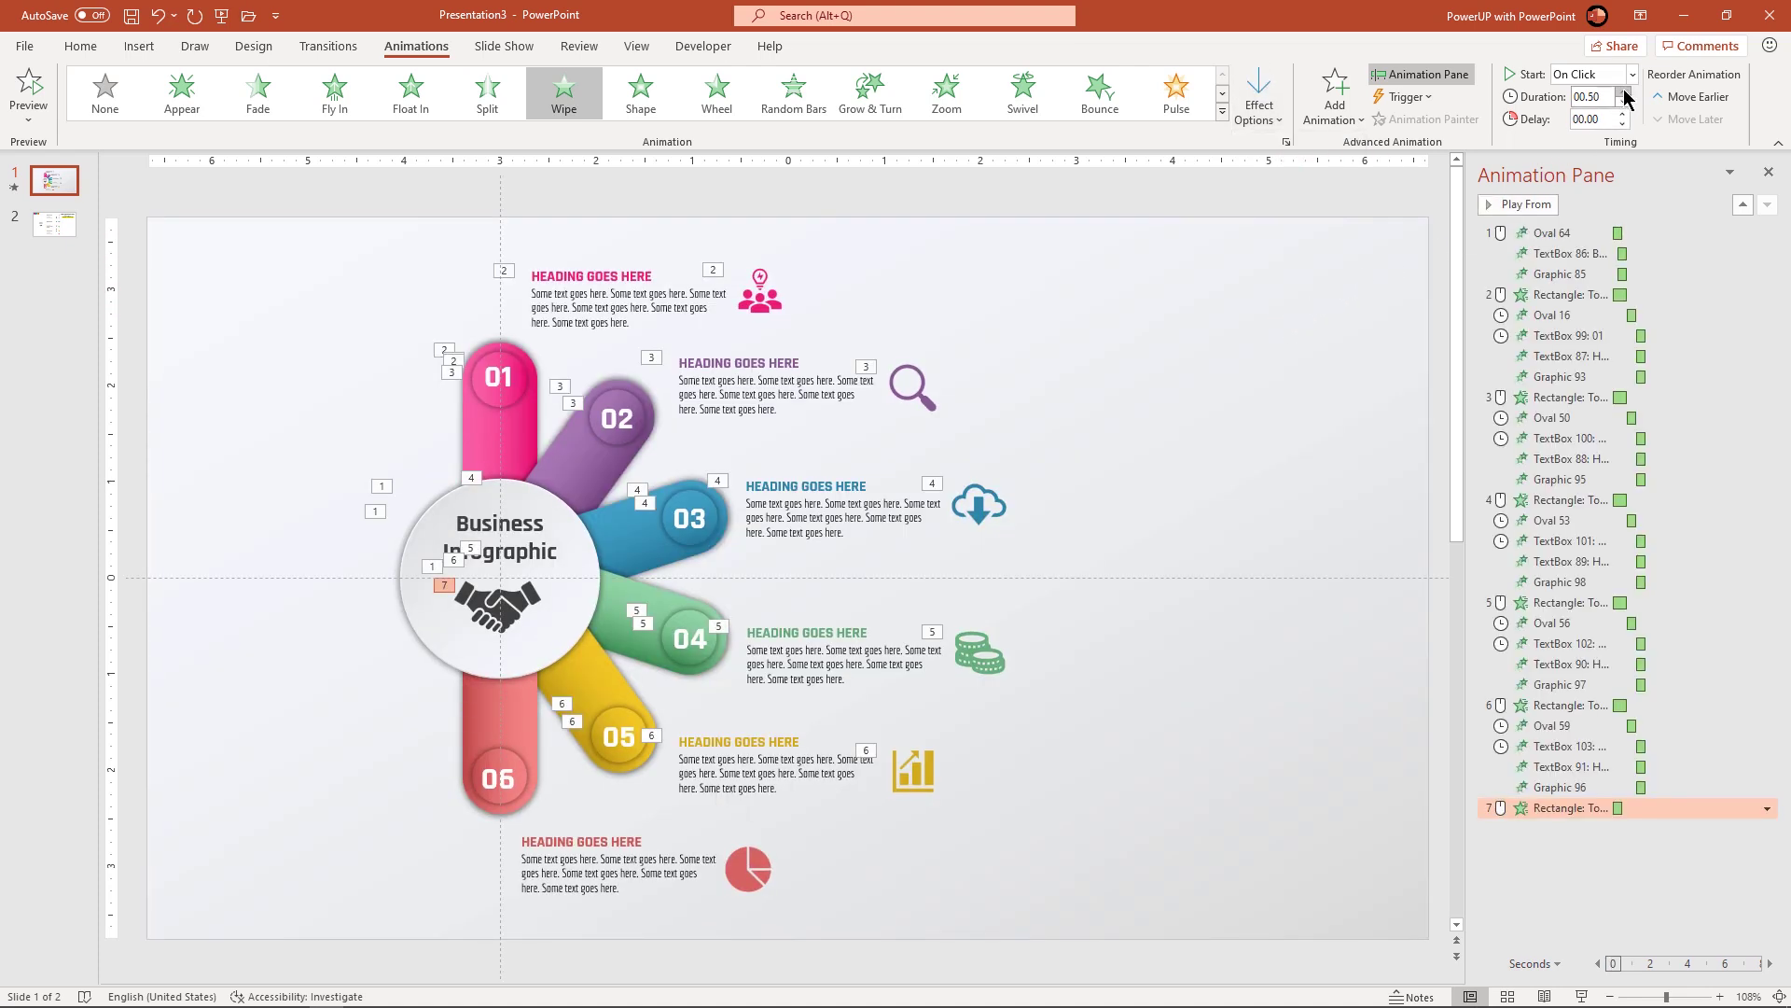
# - Give the 06 circle a Zoom entrance starting After Previous
pyautogui.click(488, 756)
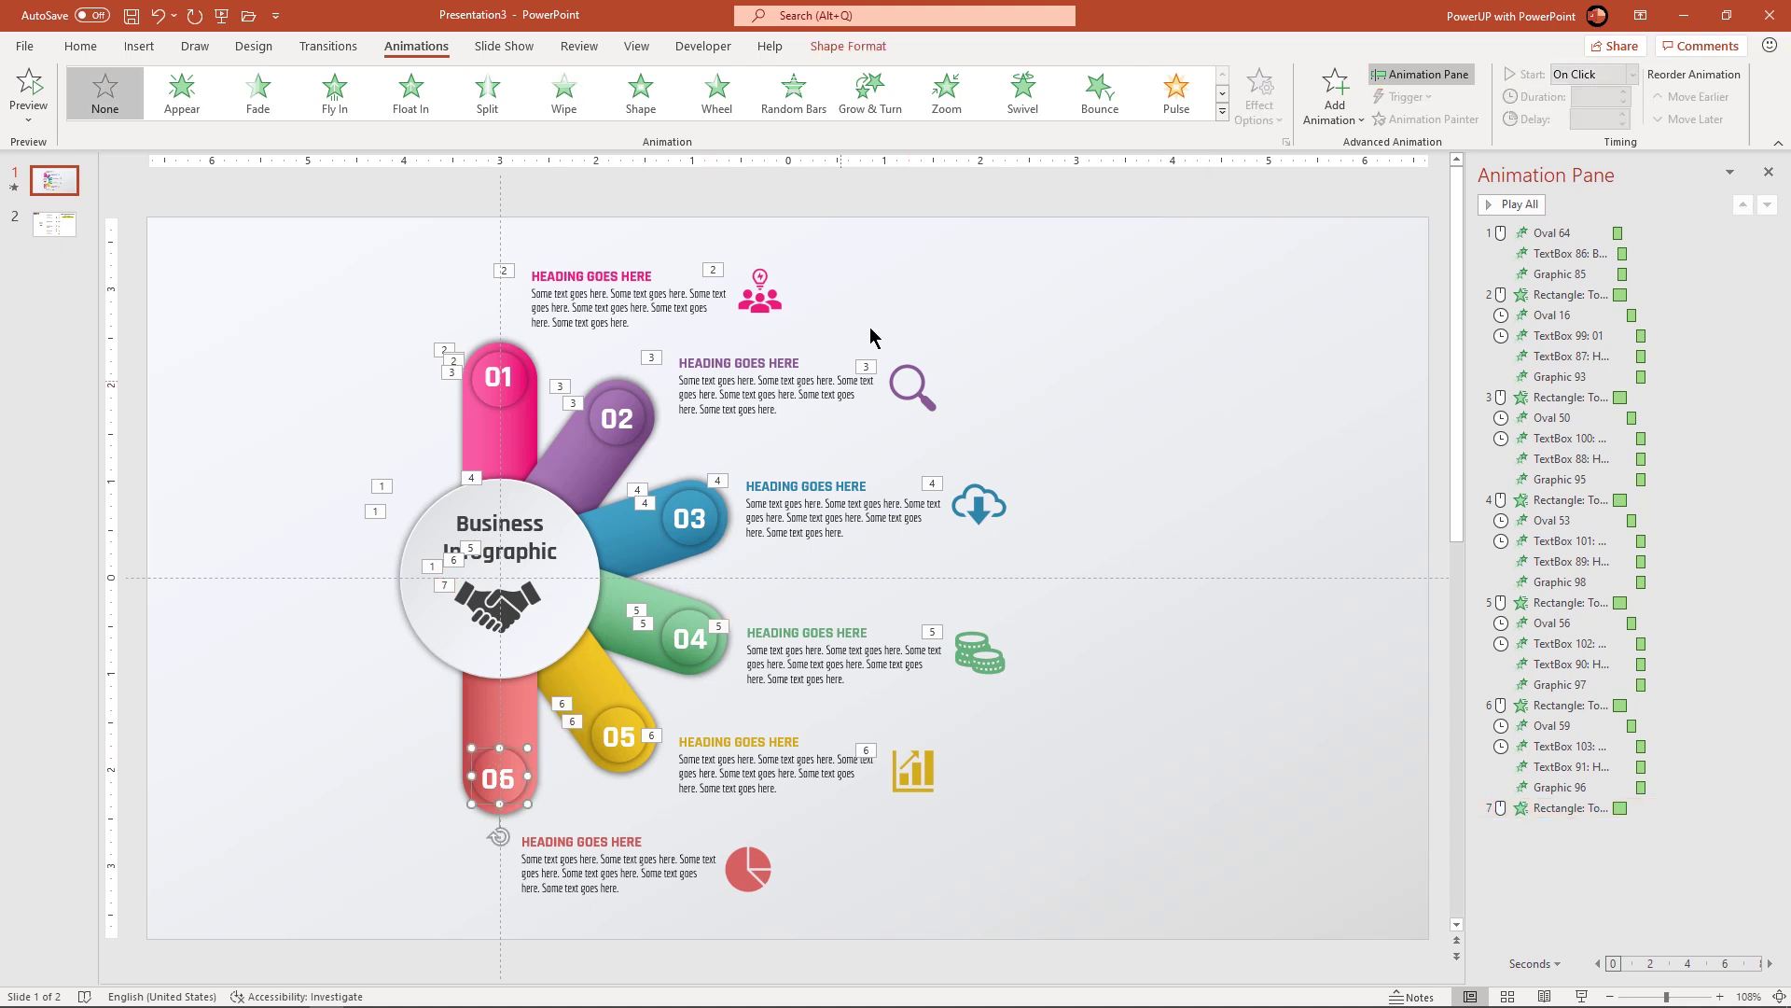
pyautogui.click(953, 114)
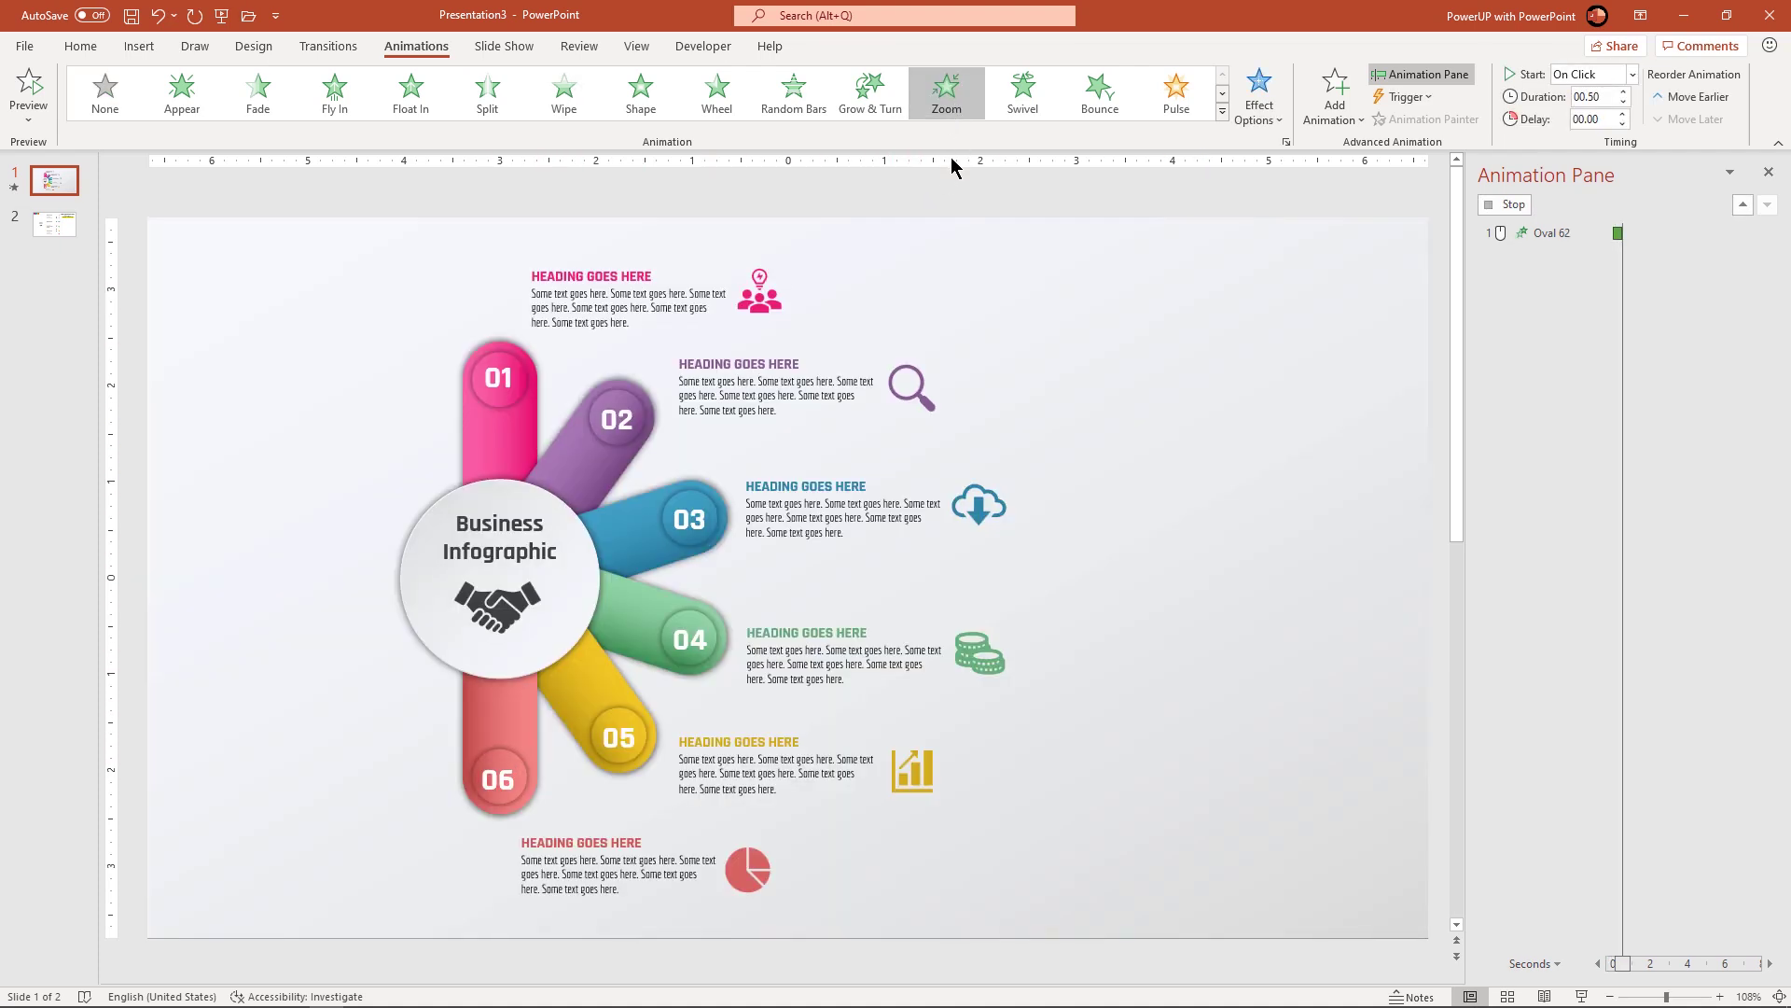
pyautogui.click(1632, 74)
pyautogui.click(1598, 140)
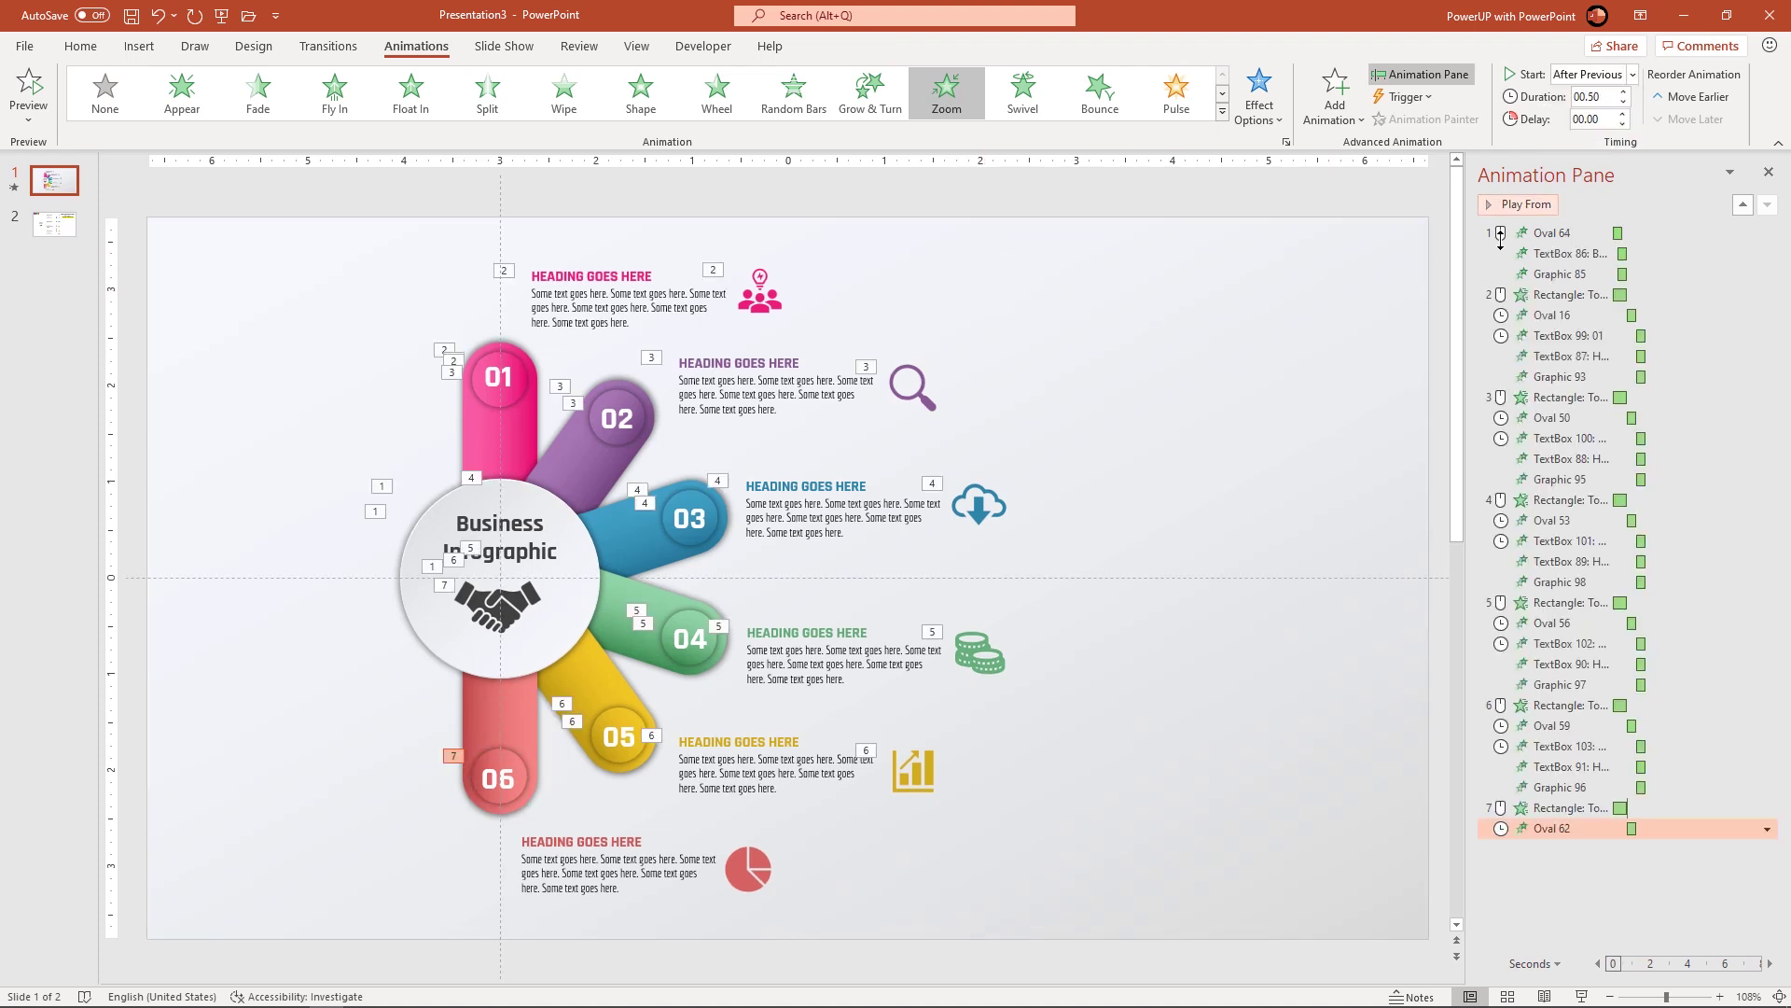
# - Zoom in the 06 heading, text and pie icon, starting After Previous
pyautogui.click(502, 779)
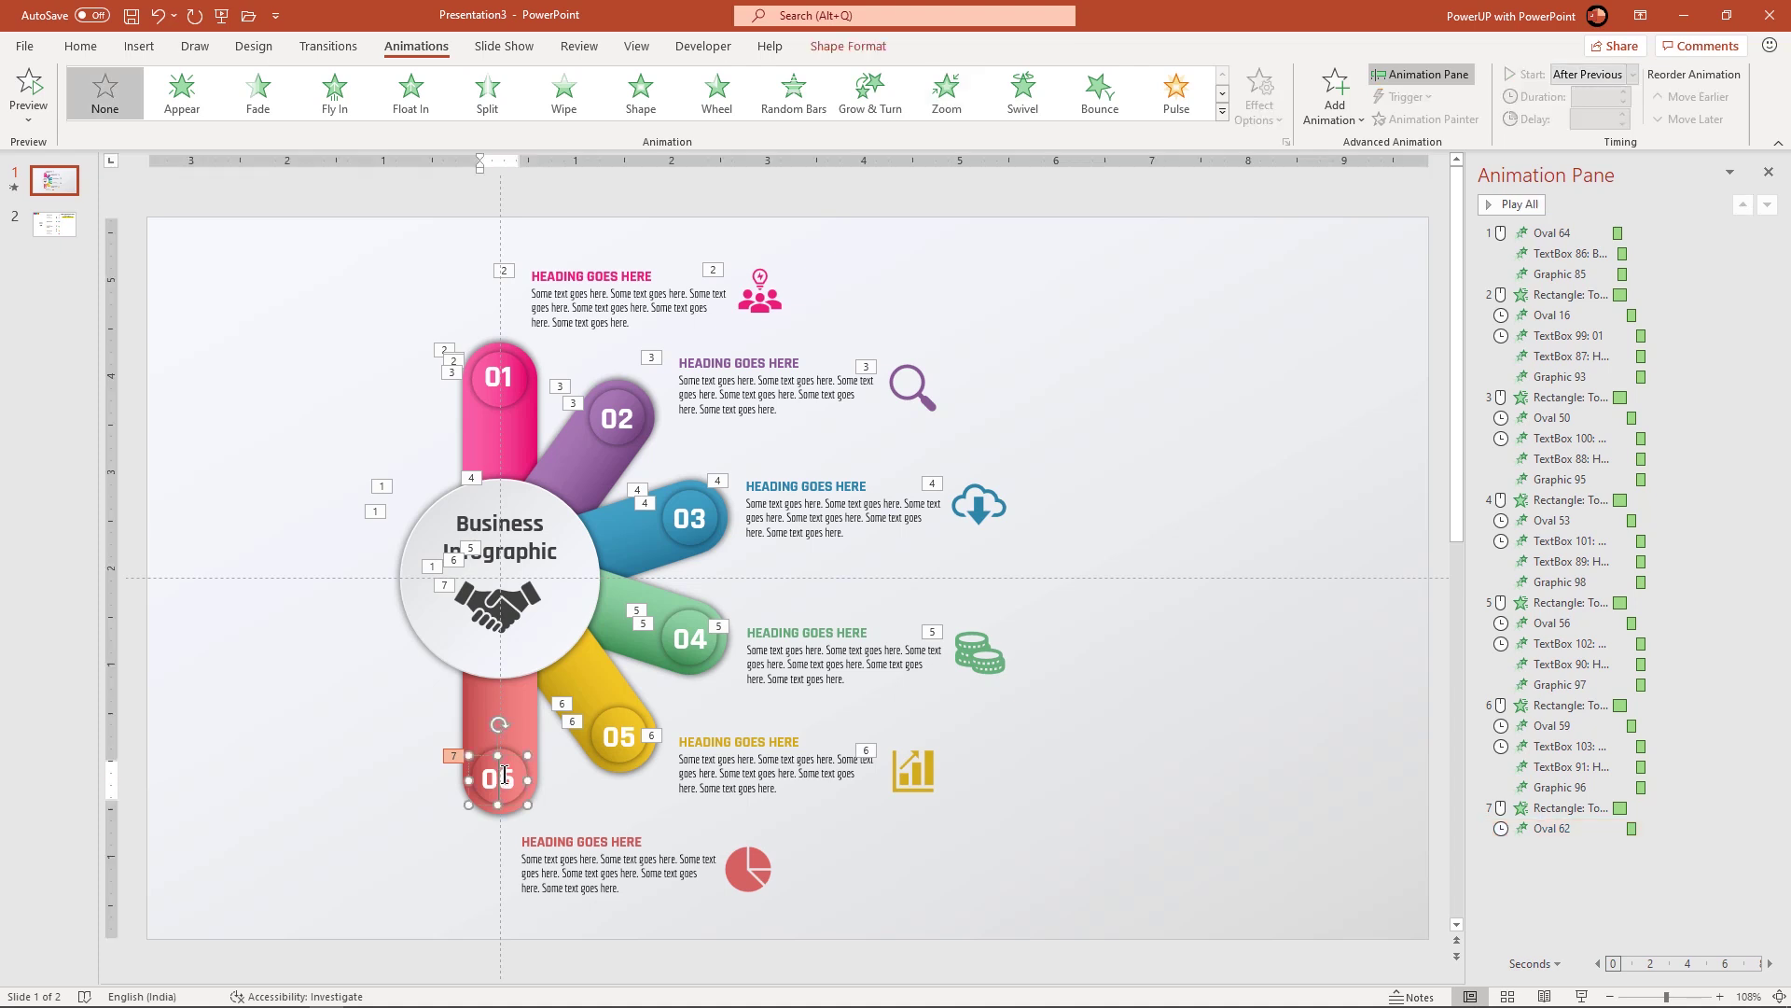
pyautogui.keyDown('shift'); pyautogui.click(572, 858); pyautogui.keyUp('shift')
pyautogui.keyDown('shift'); pyautogui.click(747, 869); pyautogui.keyUp('shift')
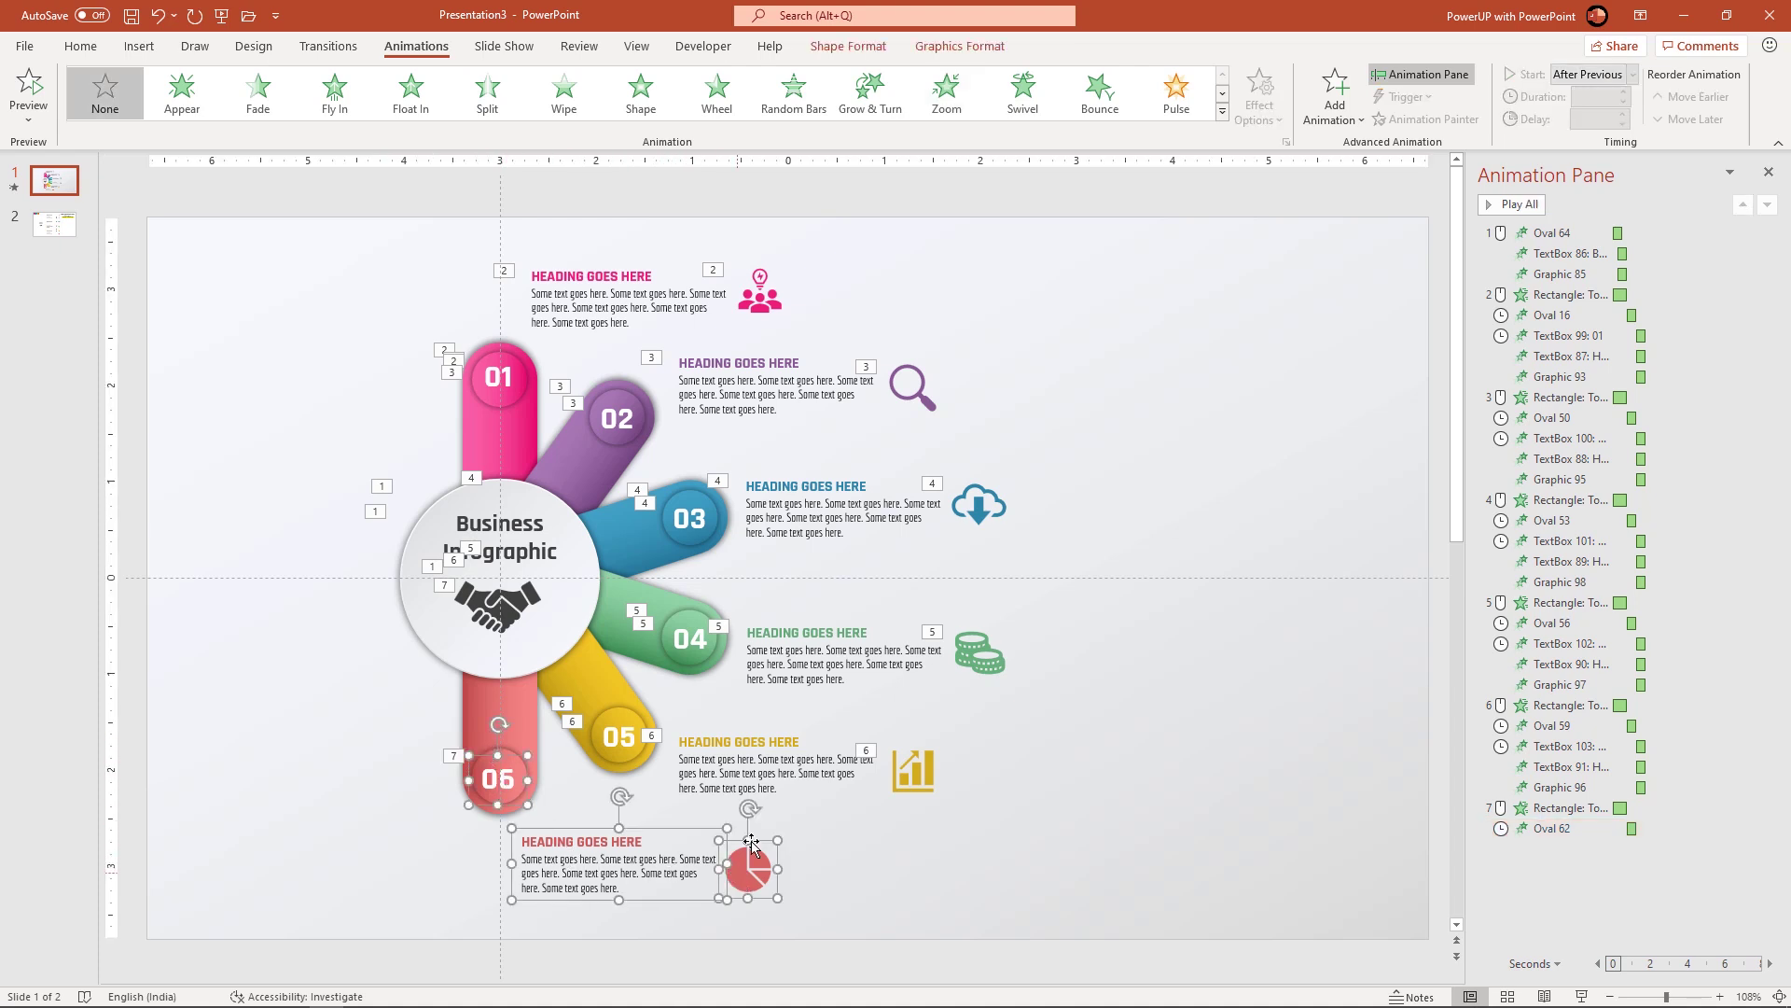
pyautogui.click(950, 103)
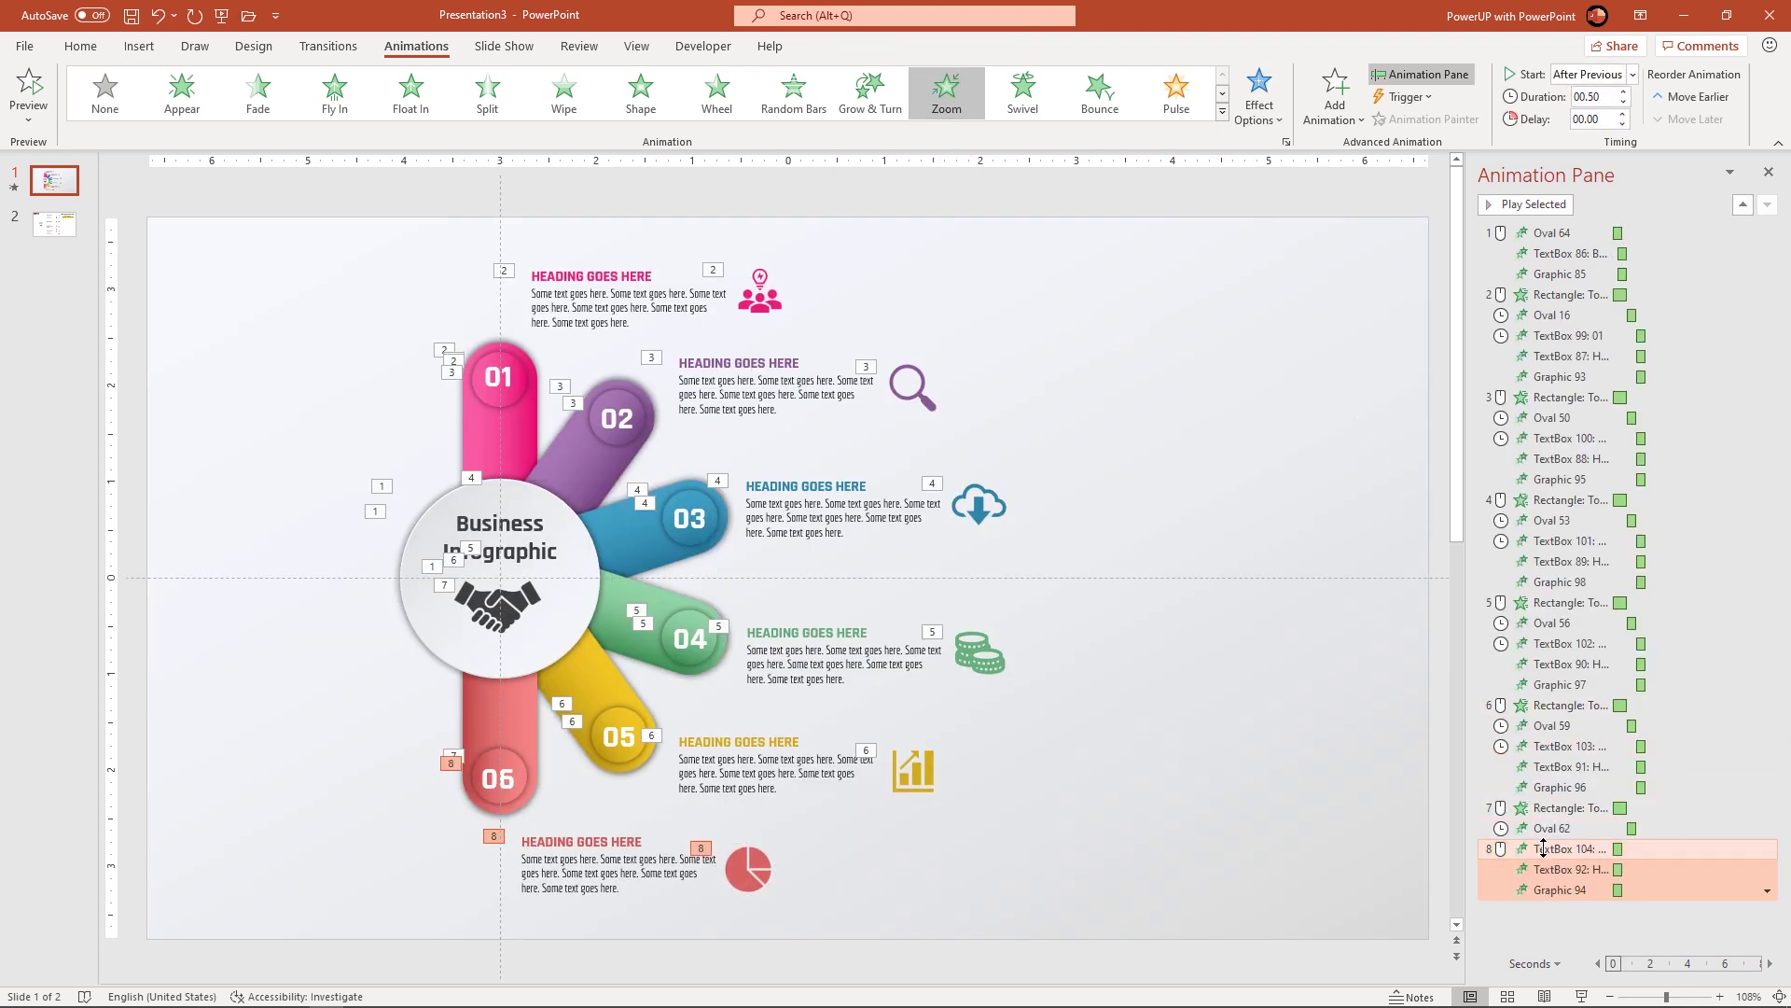
pyautogui.click(1548, 849)
pyautogui.click(1632, 73)
pyautogui.click(1586, 136)
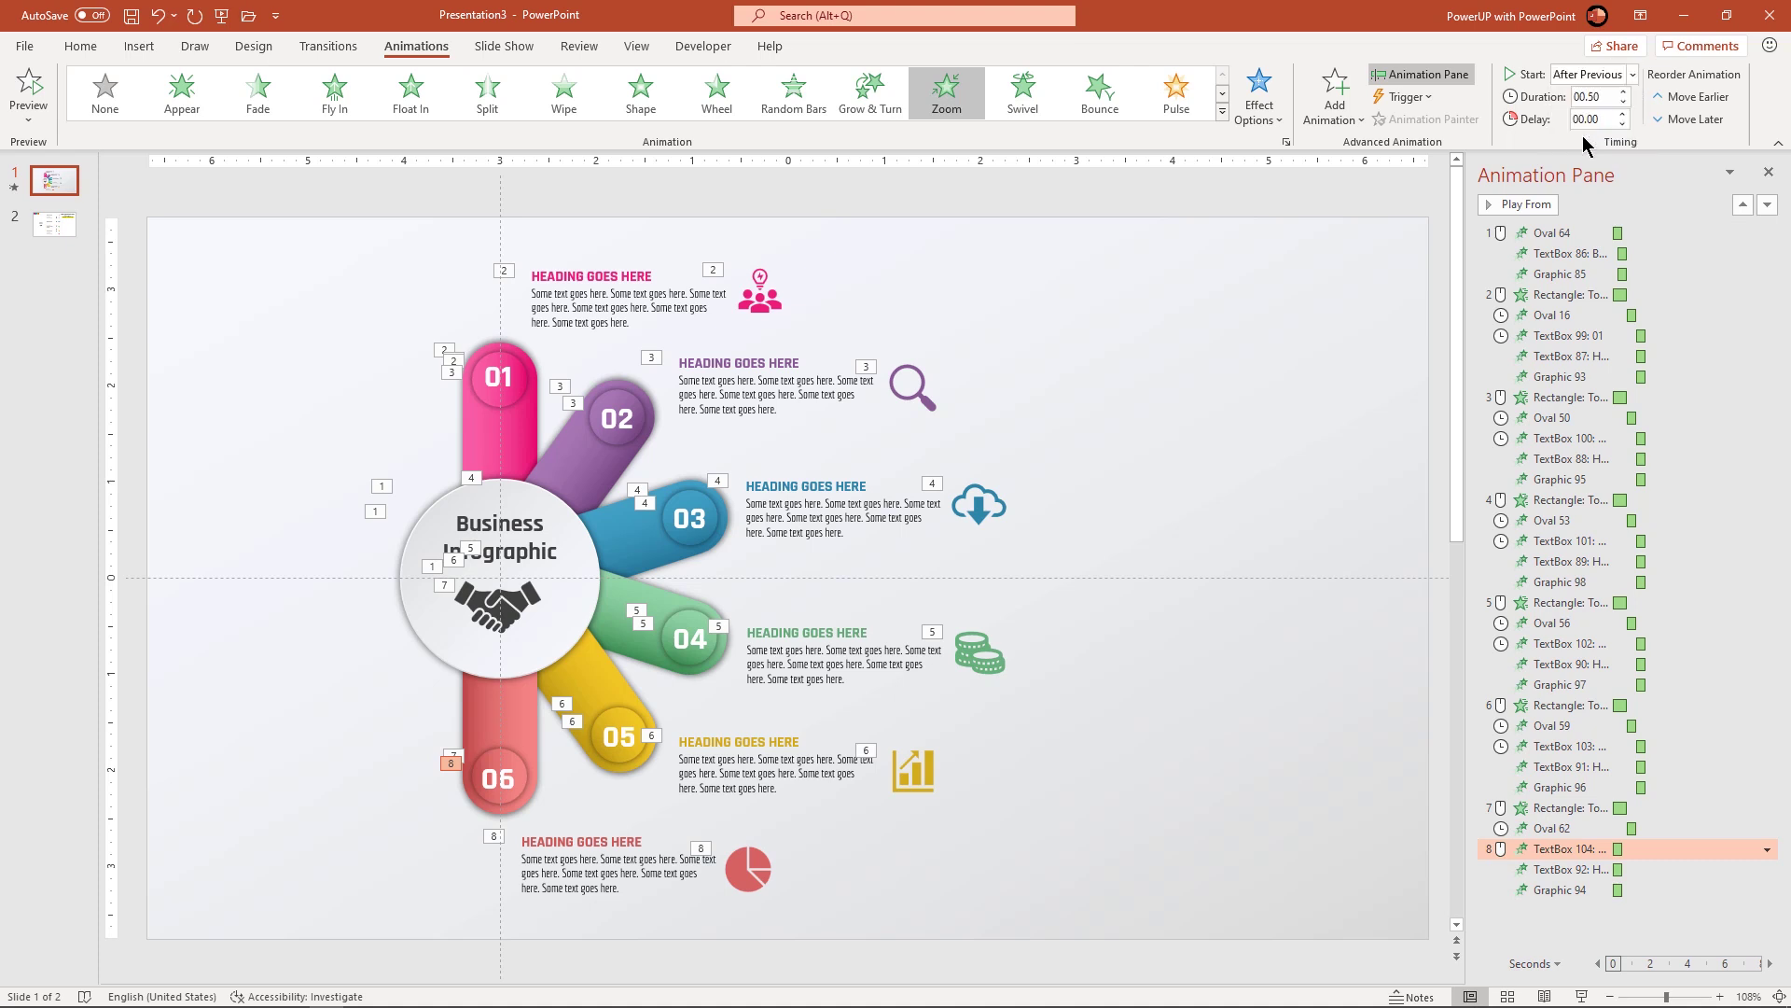
pyautogui.click(1192, 488)
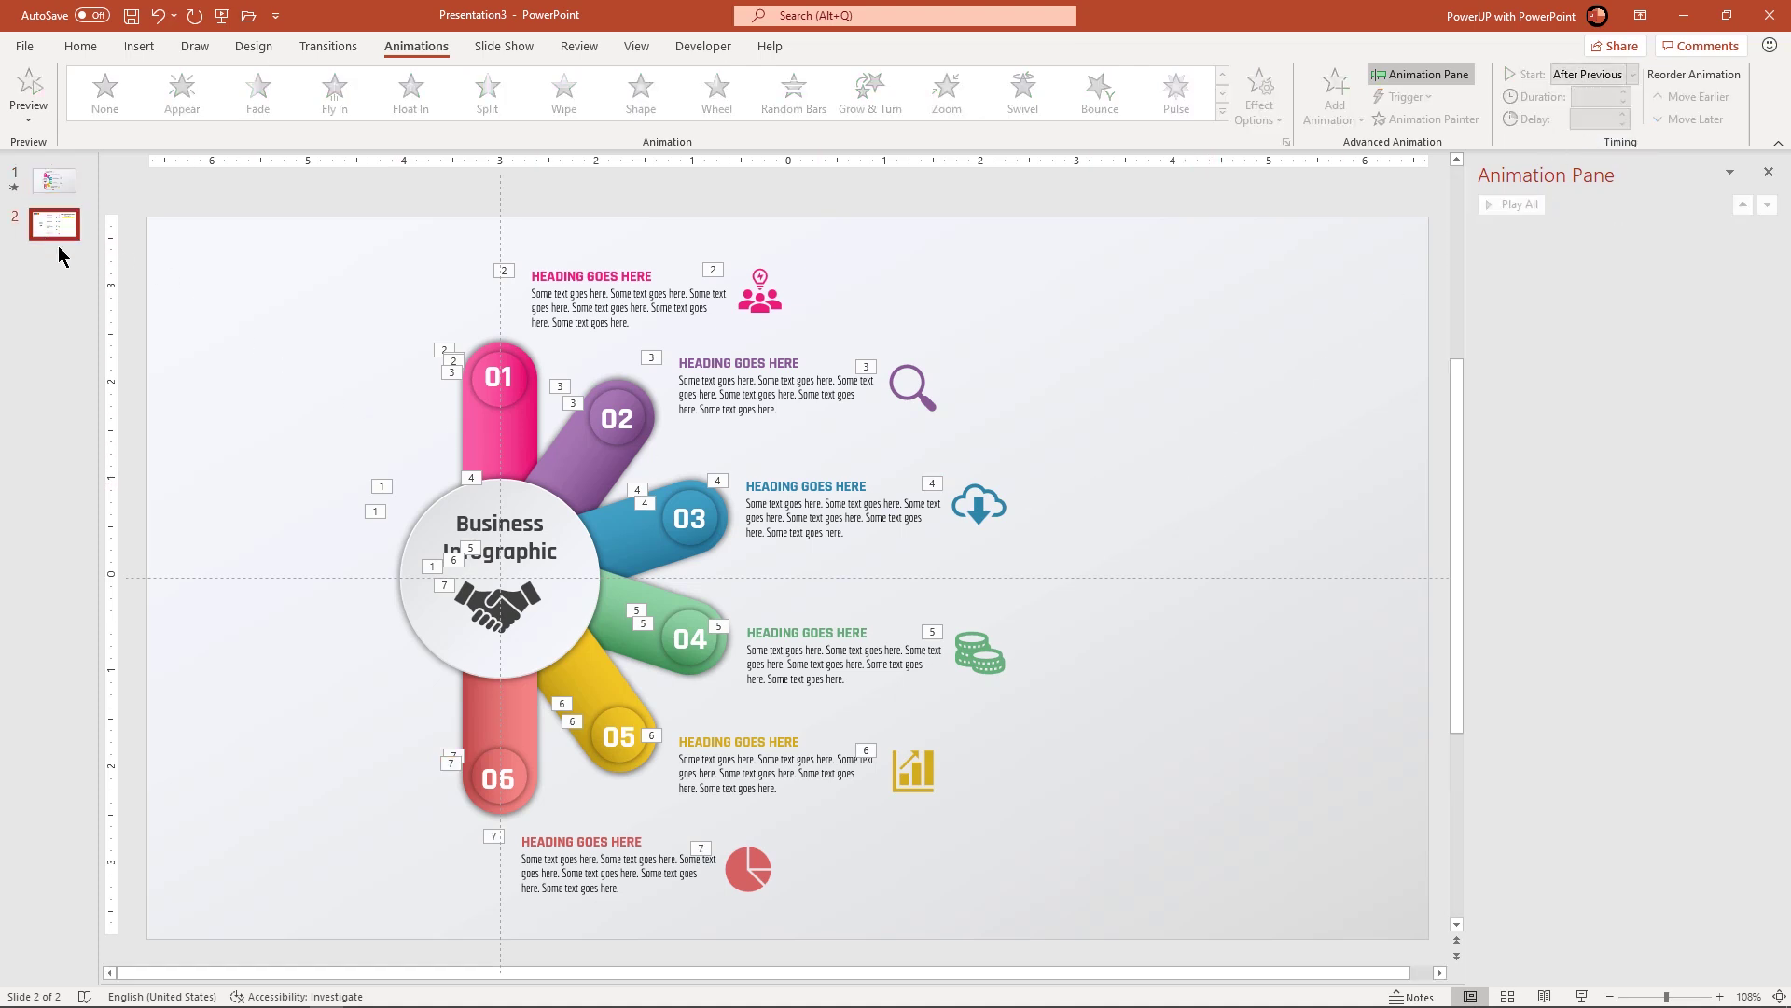
# - Paste the '6 Step ROUNDED RECTANGLE Infographic' title from slide 2 onto slide 1
pyautogui.click(53, 228)
pyautogui.click(1117, 373)
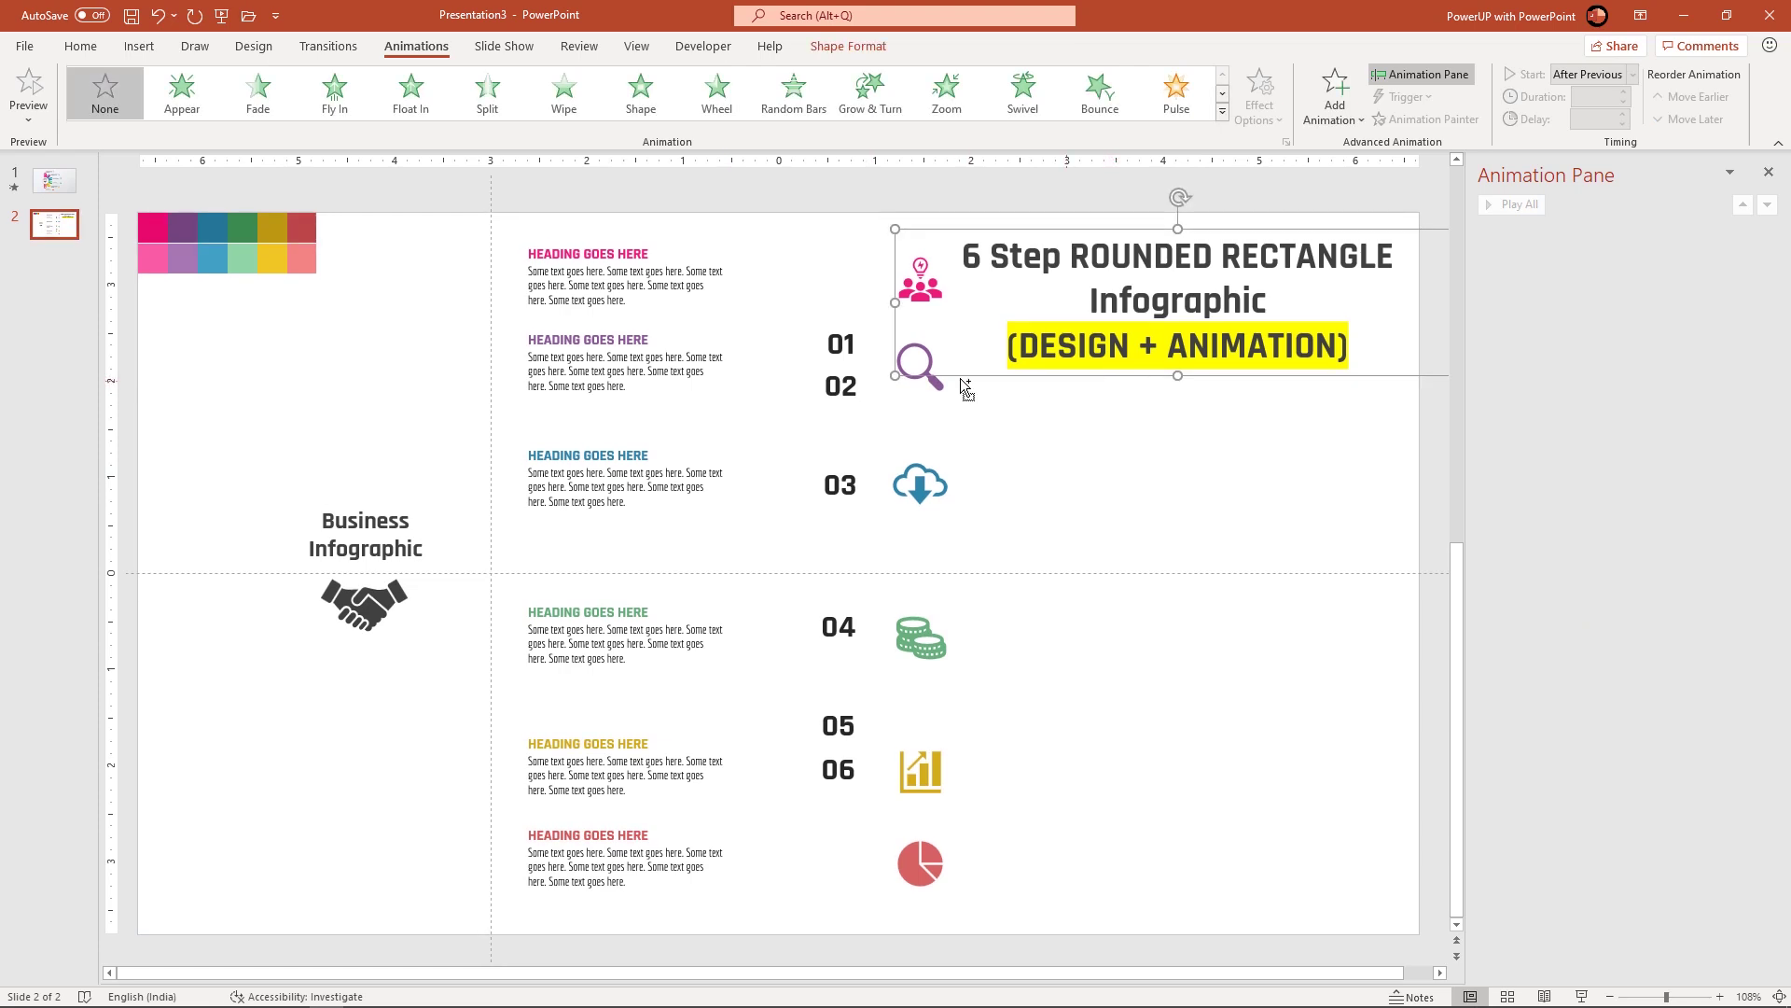
pyautogui.click(53, 180)
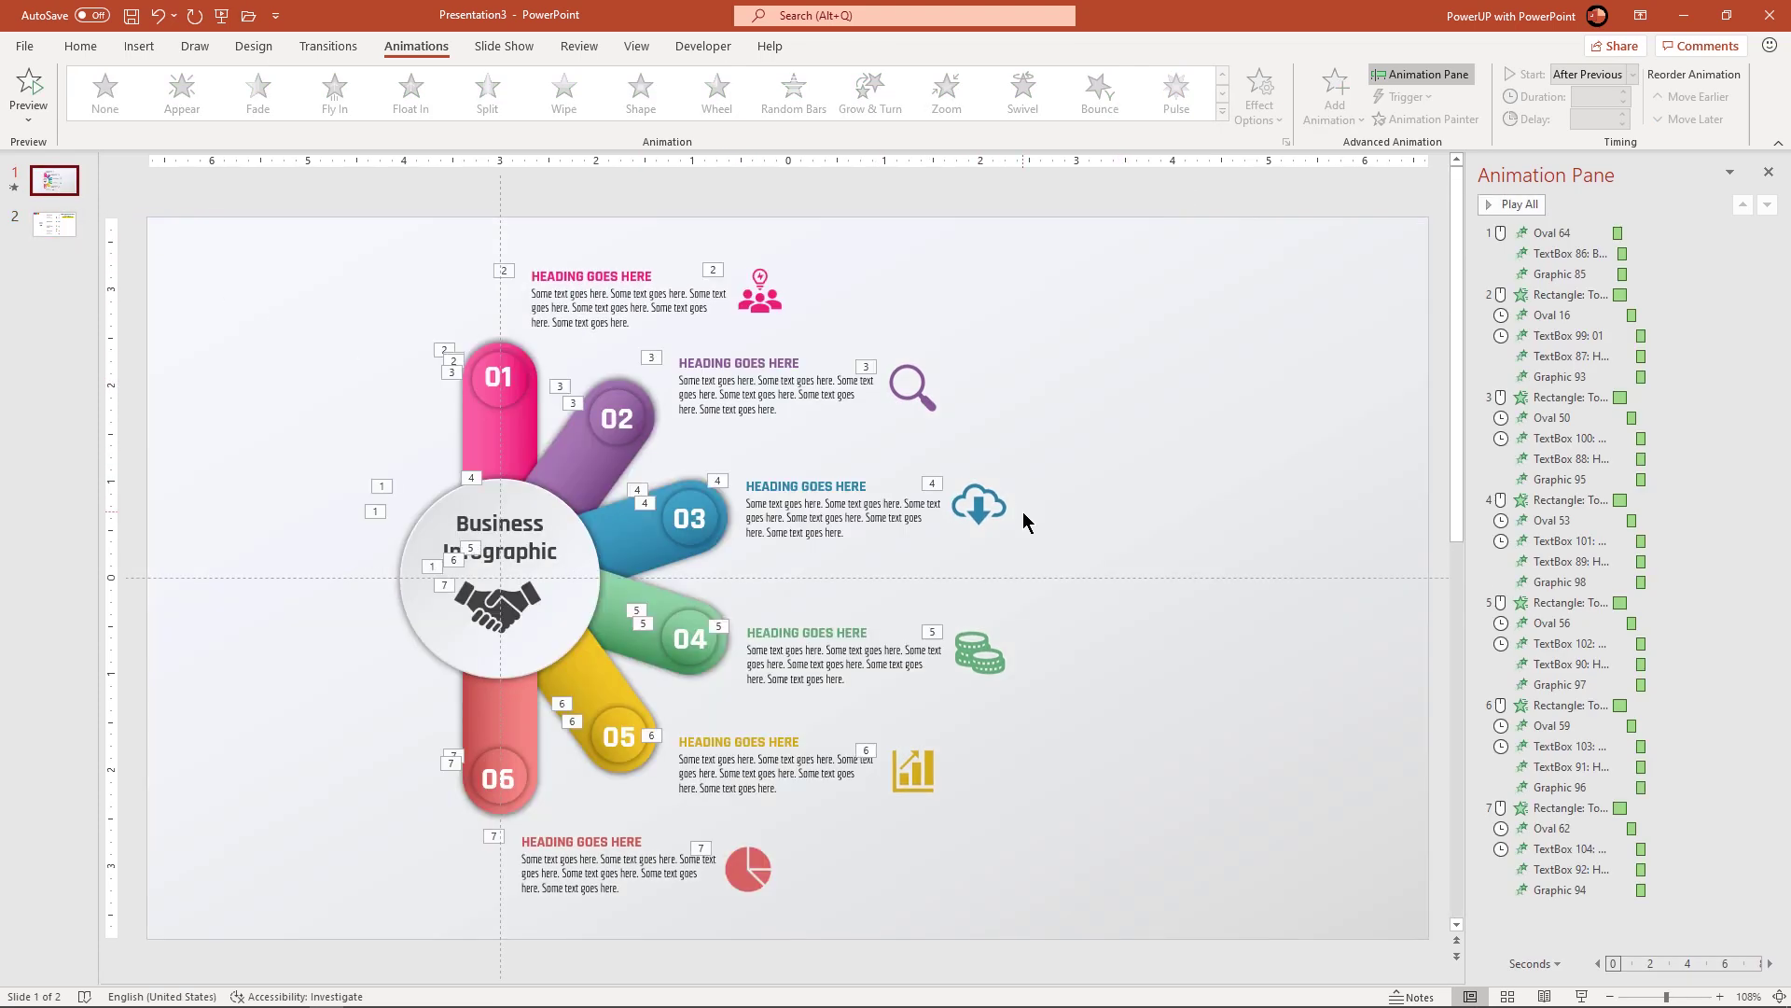
pyautogui.hotkey('ctrl', 'v')
pyautogui.click(1200, 498)
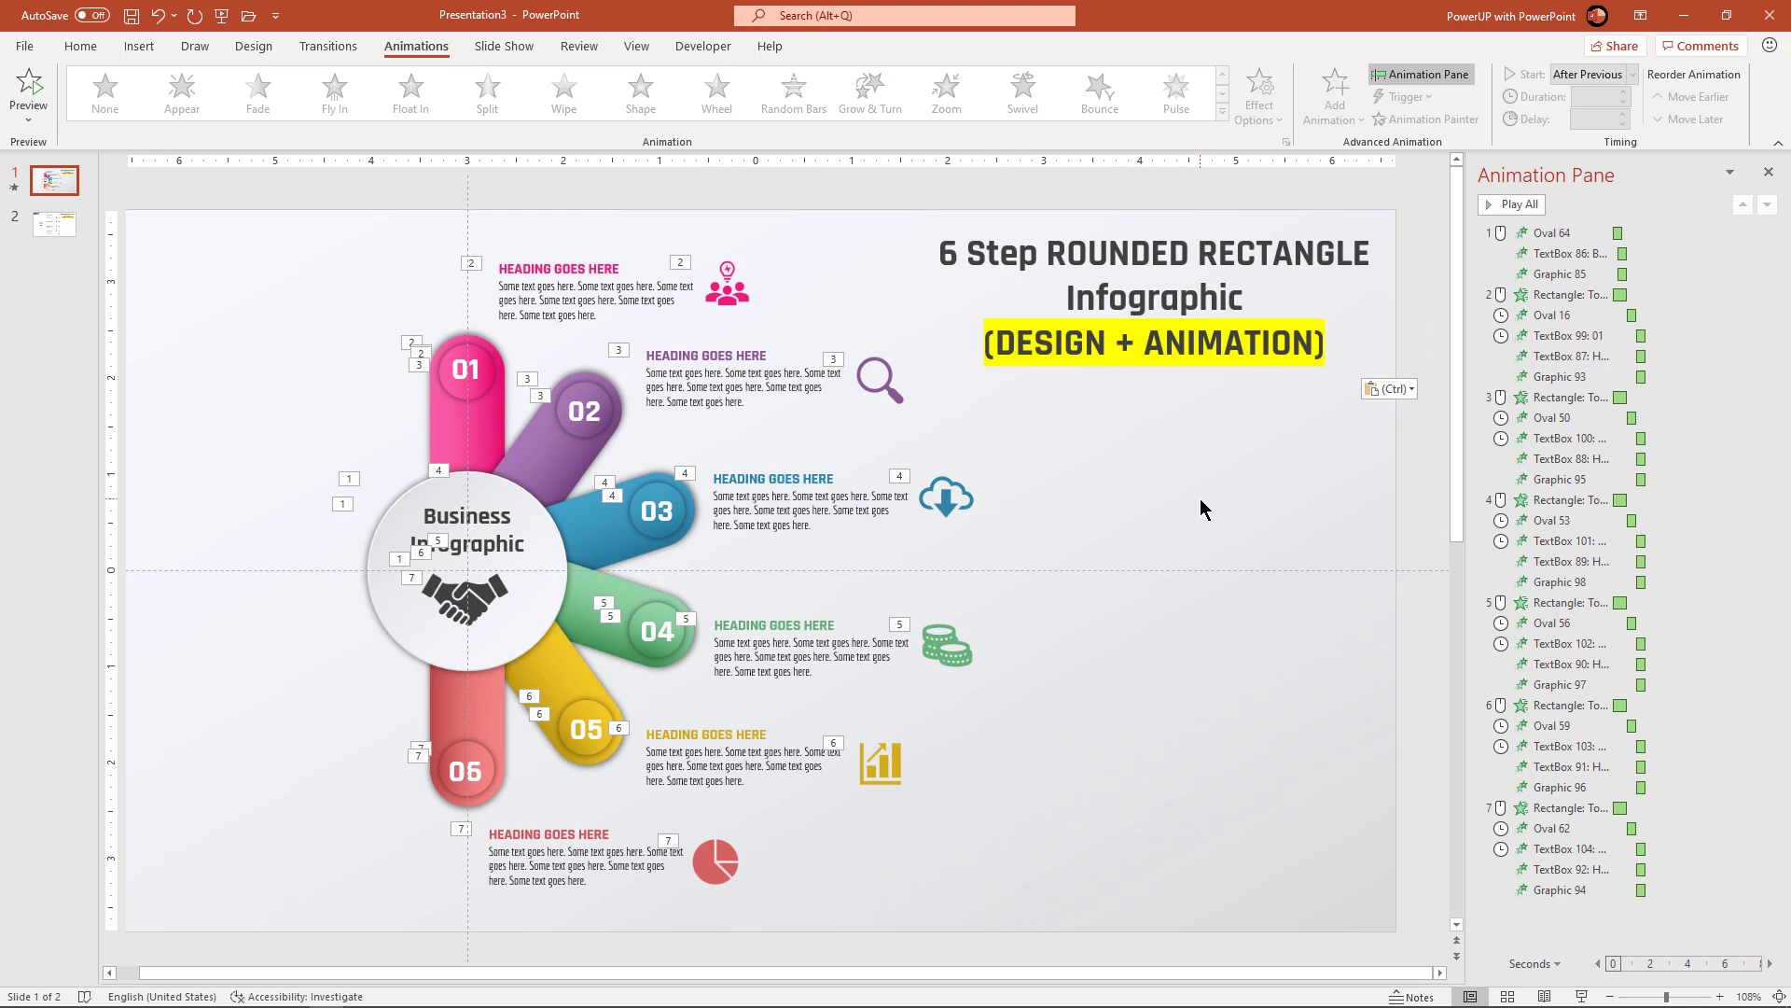